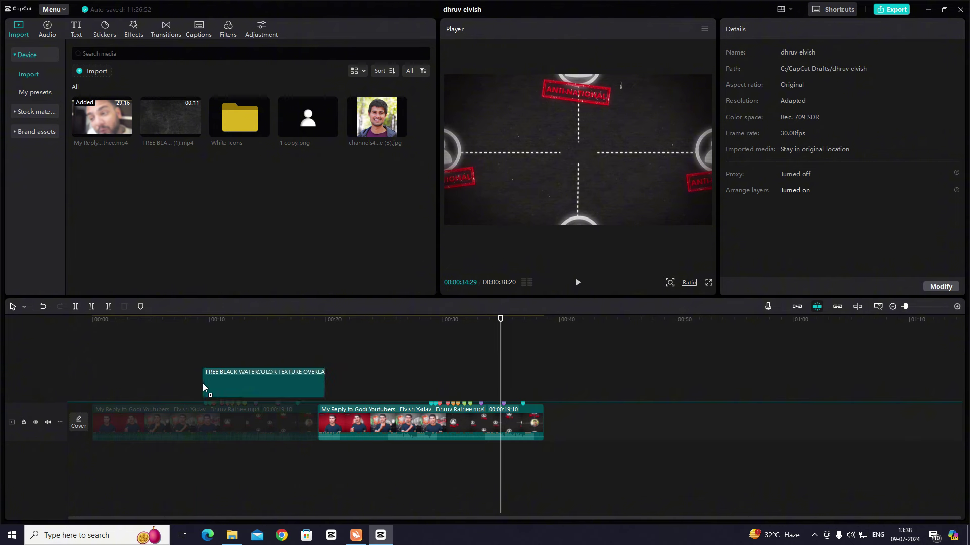
Place the black watercolor texture overlay on a new track above the first clip and trim its end to that clip's end
left_click(215, 365)
left_click(328, 386)
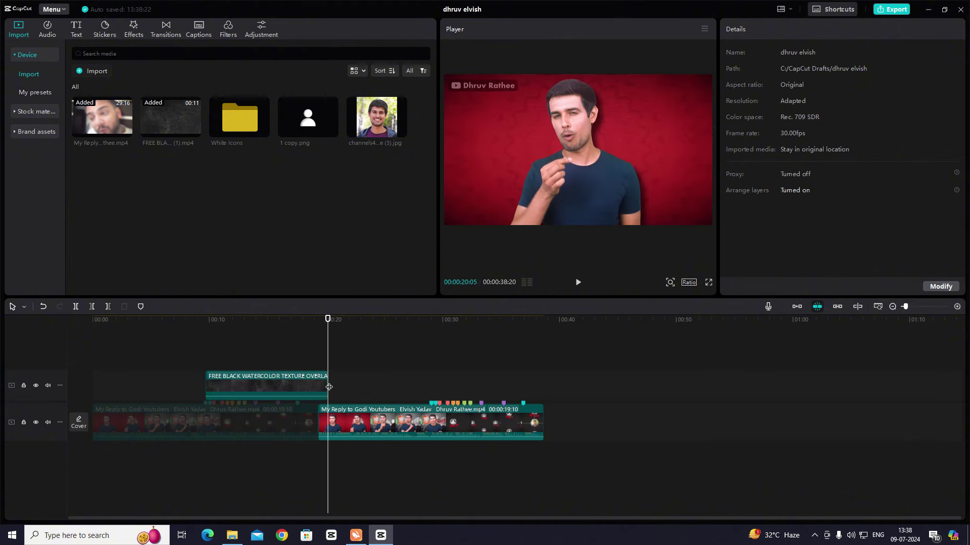
left_click_drag(328, 385, 318, 385)
Darken the texture overlay by lowering its exposure to -21
left_click(284, 362)
left_click(287, 382)
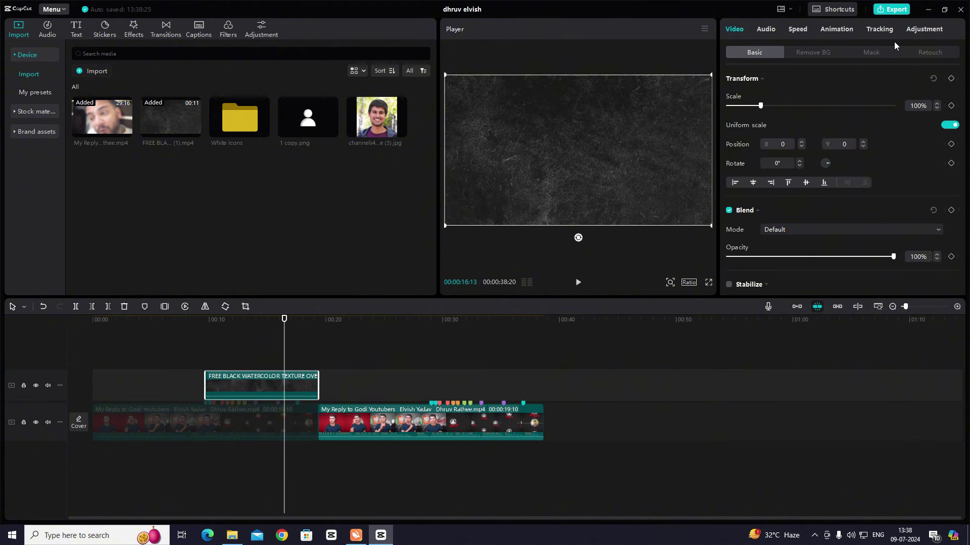
left_click(924, 29)
scroll(843, 183, "down", 3)
left_click_drag(810, 232, 774, 239)
Set the texture overlay's contrast to 5, shadow to 3 and whites to 5
left_click(265, 360)
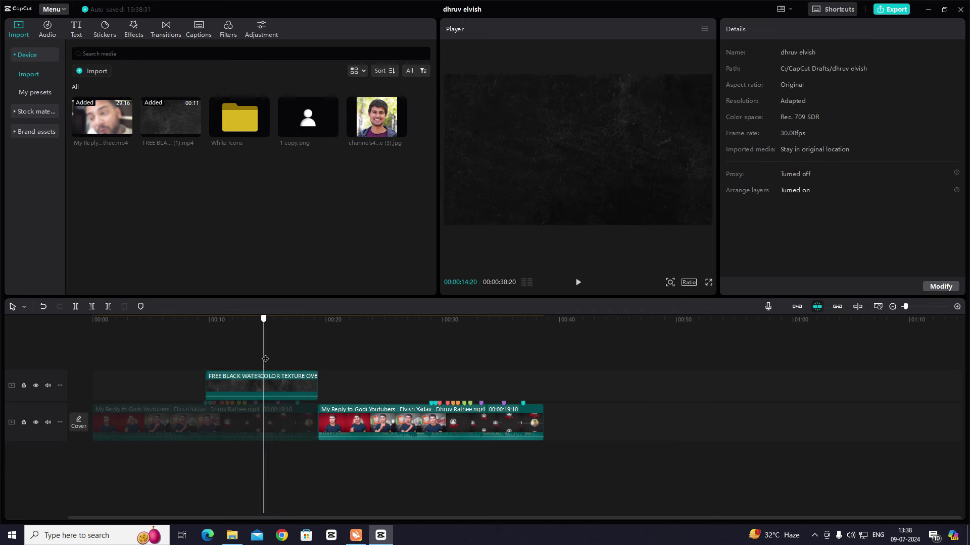
left_click_drag(265, 360, 298, 361)
left_click(305, 380)
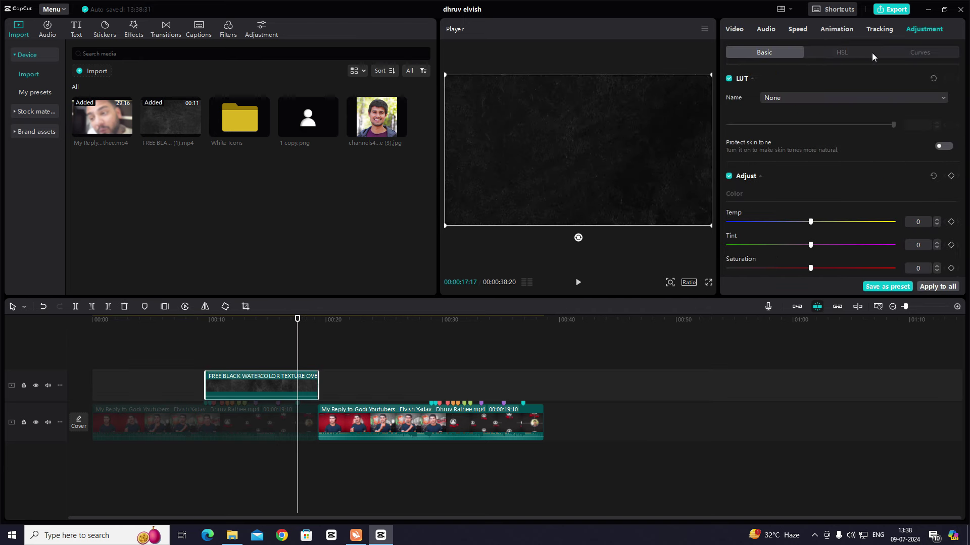
scroll(775, 259, "down", 5)
left_click_drag(811, 126, 807, 178)
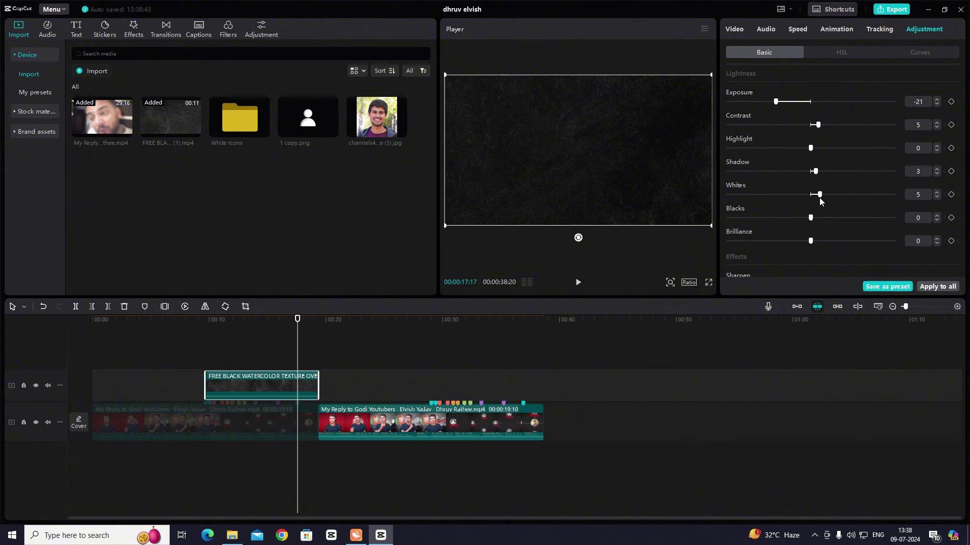
left_click(298, 353)
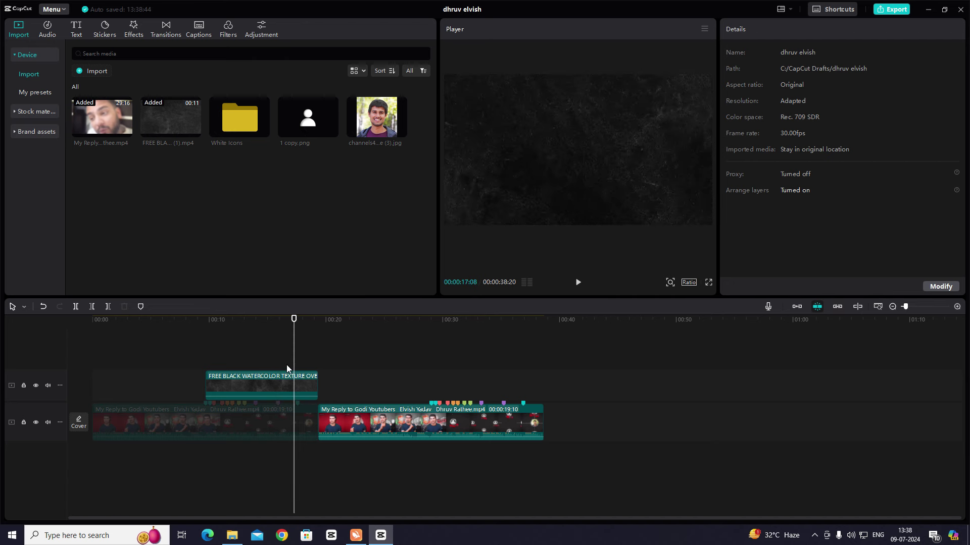
left_click(228, 365)
left_click_drag(227, 365, 313, 373)
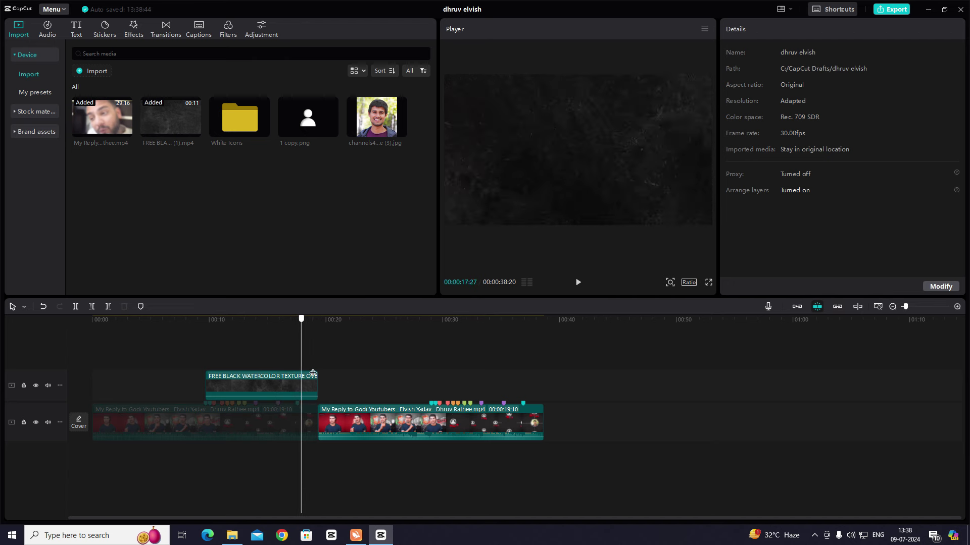
Add the white stock background on a new track above the texture overlay, aligned with the overlay's start
left_click(21, 132)
left_click(22, 75)
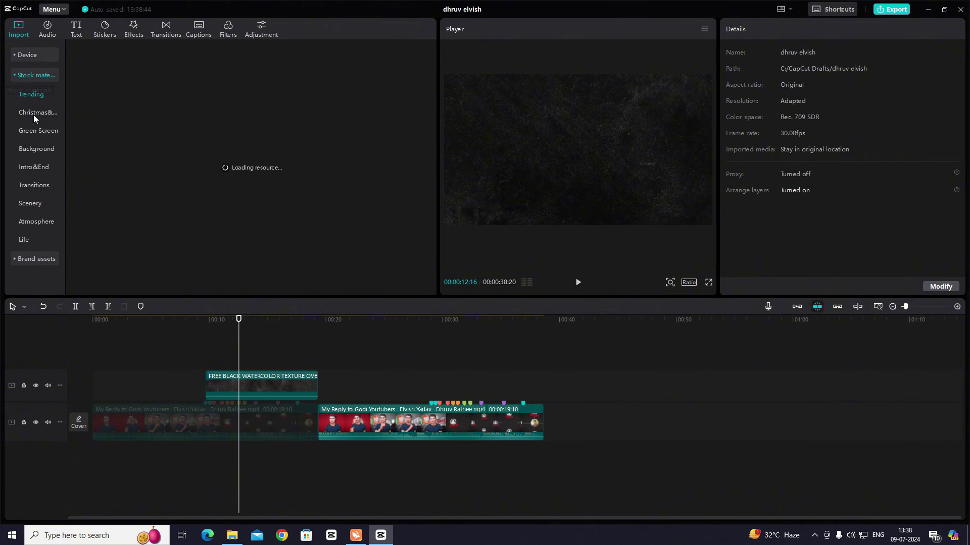
left_click(36, 148)
left_click_drag(178, 124, 219, 364)
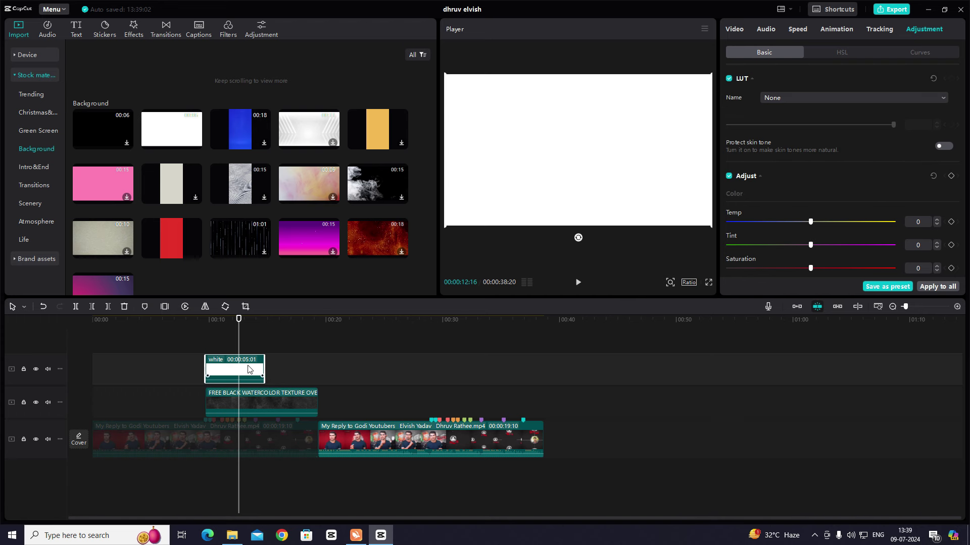
Replace the white background clip with a freeze frame of it that spans the full length of the texture overlay
right_click(248, 369)
mouse_move(292, 301)
left_click(379, 298)
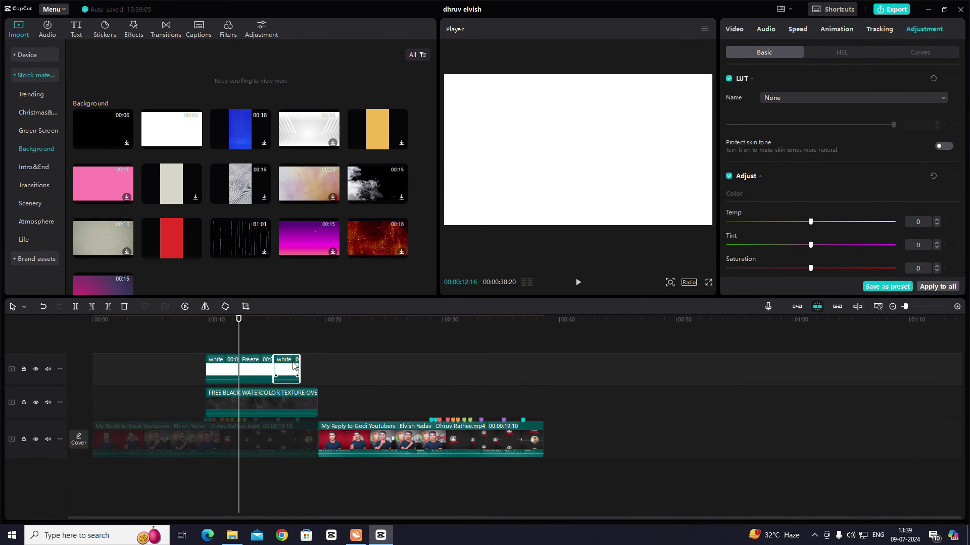
key("Delete")
left_click(223, 368)
key("Delete")
left_click_drag(276, 367, 318, 366)
left_click_drag(241, 361, 205, 361)
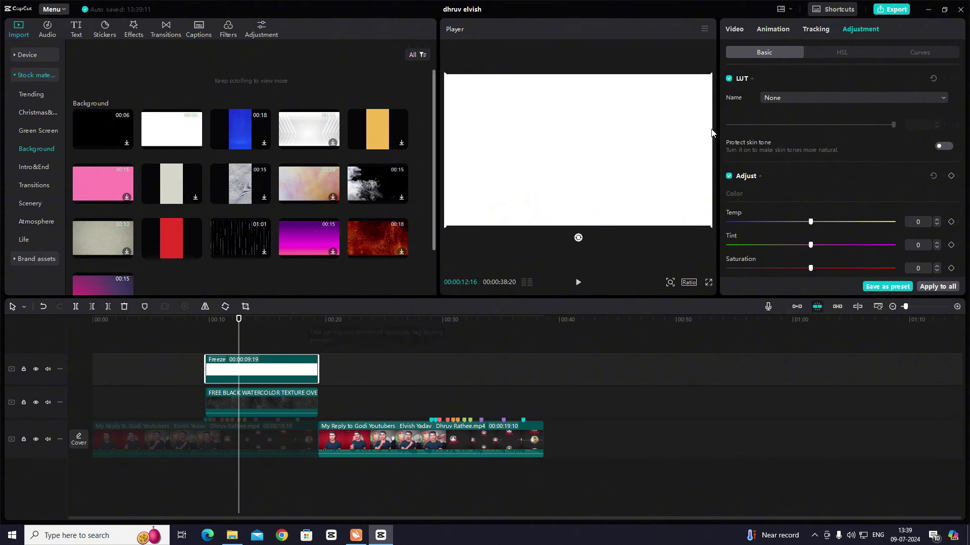
Apply a Circle mask to the white freeze-frame clip
left_click(734, 29)
left_click(851, 54)
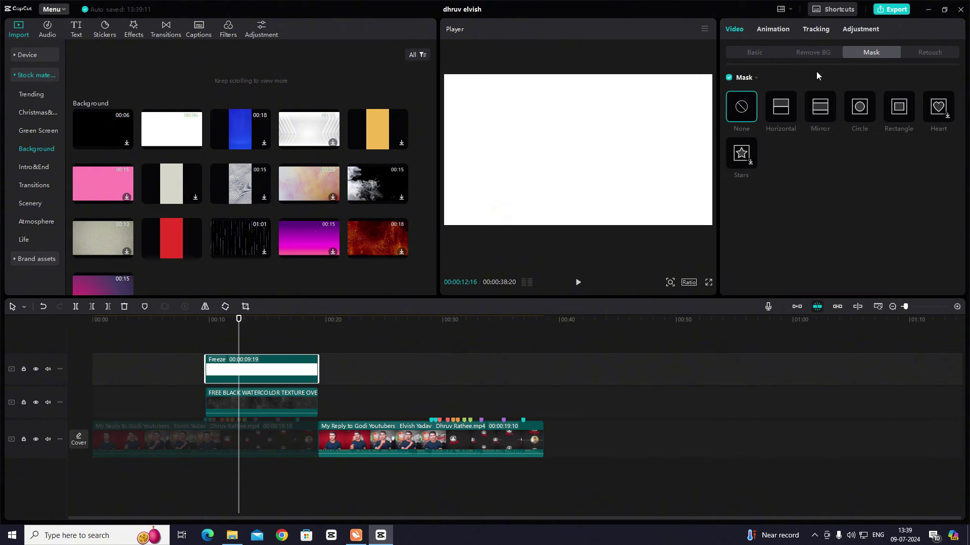
left_click(859, 108)
left_click(754, 52)
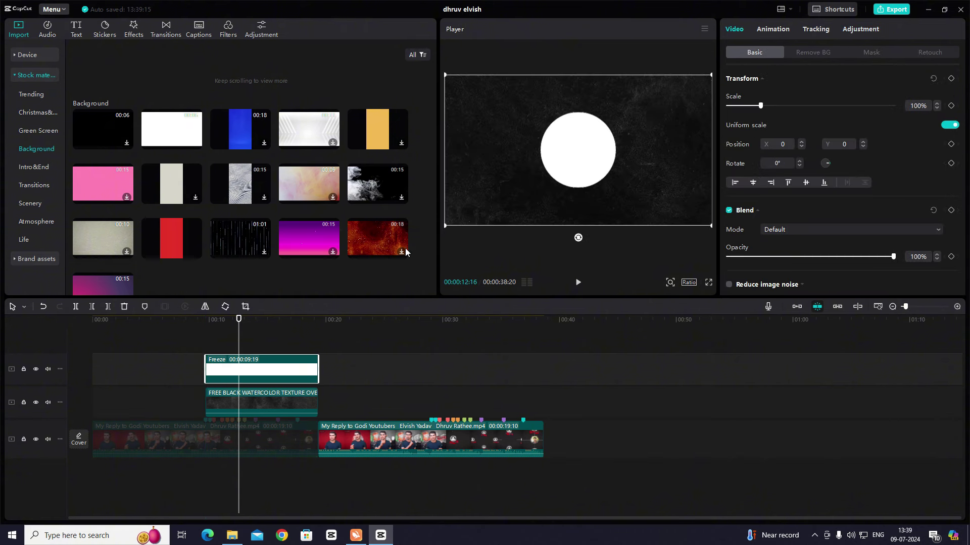
Convert the masked white circle clip into a compound clip
right_click(276, 369)
mouse_move(362, 295)
left_click(223, 367)
right_click(244, 365)
left_click(275, 314)
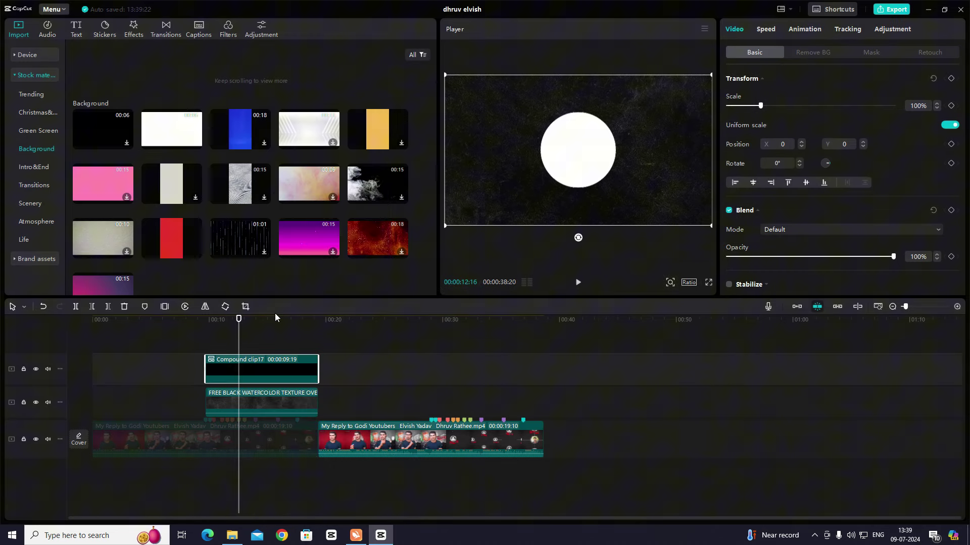
Replace the white circle compound clip with a freeze frame of it, stretched to match the texture overlay's full length
right_click(277, 370)
mouse_move(384, 295)
left_click(422, 319)
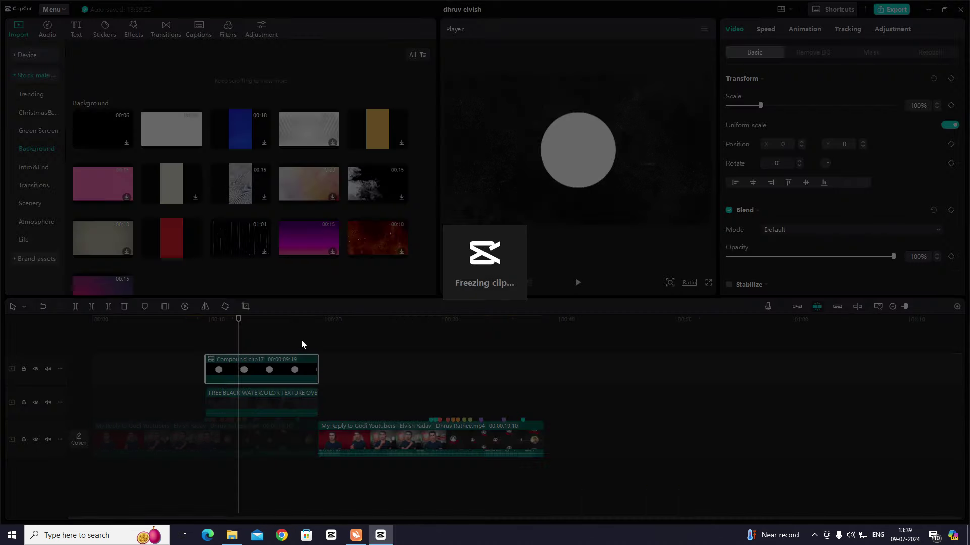
left_click(309, 367)
key("Delete")
left_click(228, 367)
key("Delete")
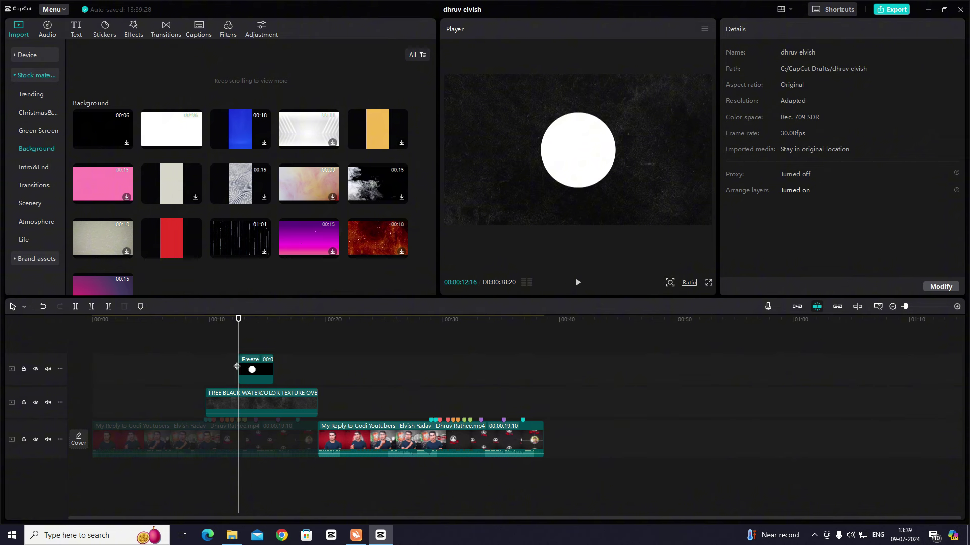
left_click_drag(239, 364, 205, 364)
left_click_drag(274, 365, 318, 365)
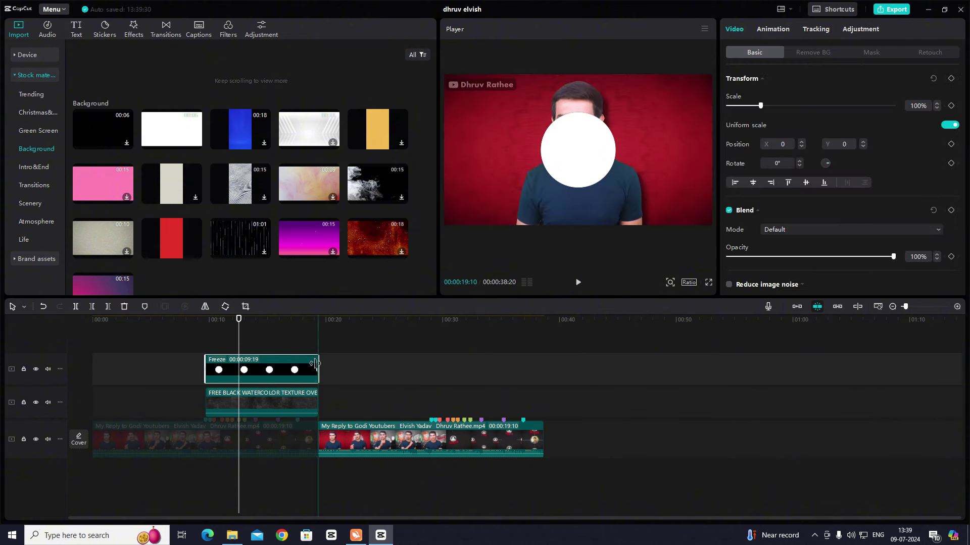
Apply an inverted Circle mask of about 516 × 518 to the white circle freeze frame so only a thin ring remains
left_click(871, 52)
left_click(859, 106)
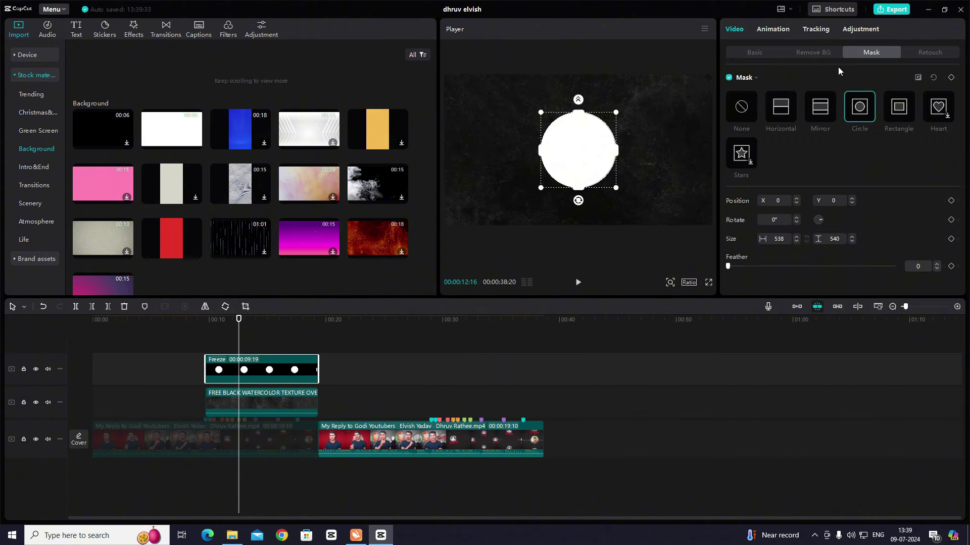
left_click(918, 78)
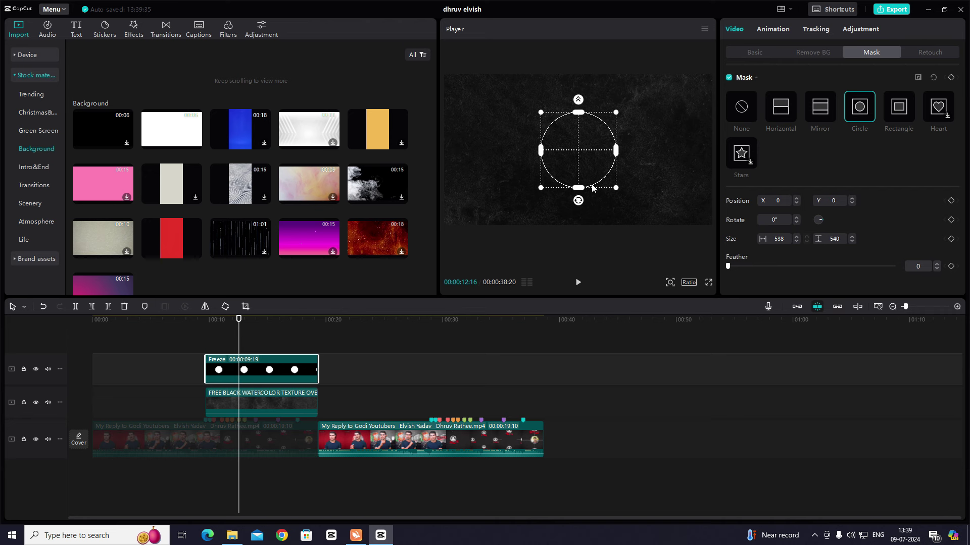
left_click_drag(616, 187, 615, 190)
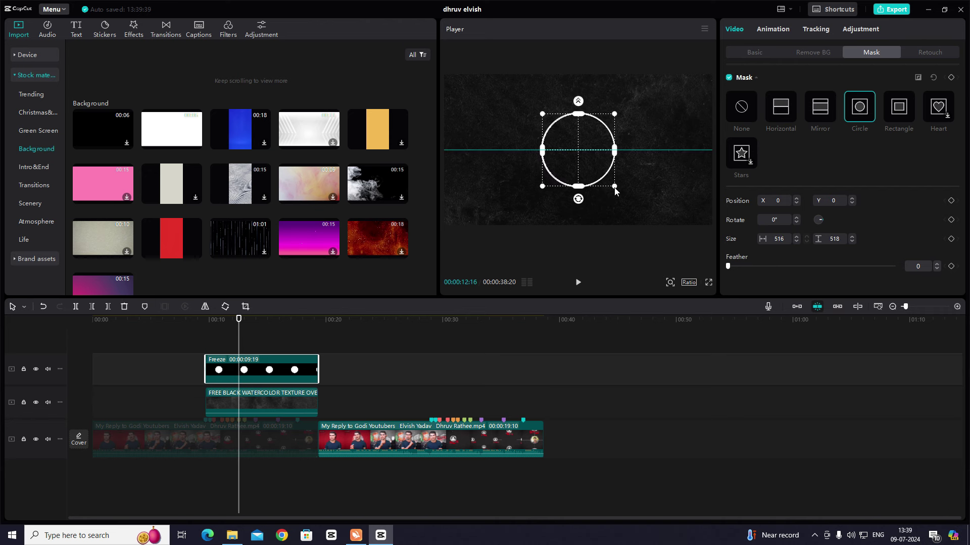
left_click(759, 52)
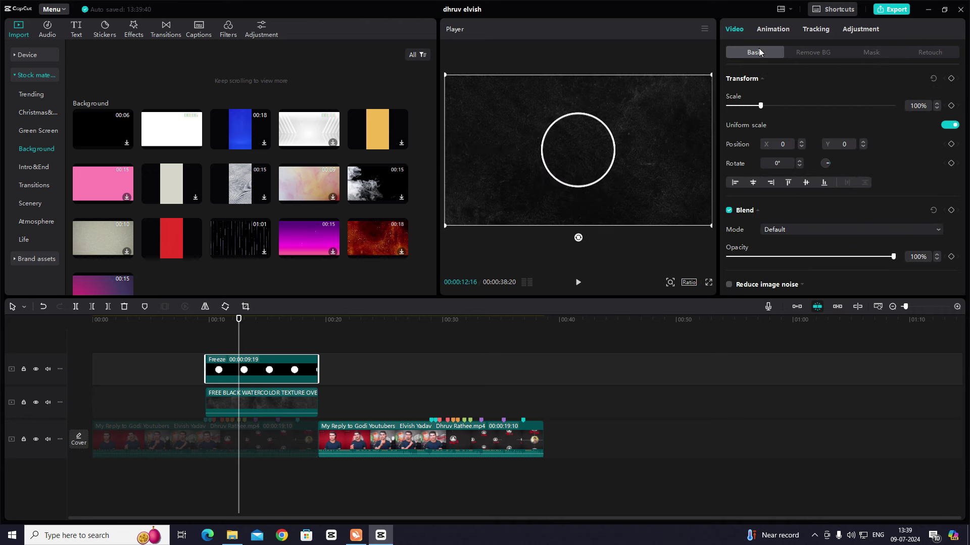
Shrink the inverted circle mask to about 494 × 496 to thicken the white ring
left_click(464, 393)
left_click(284, 383)
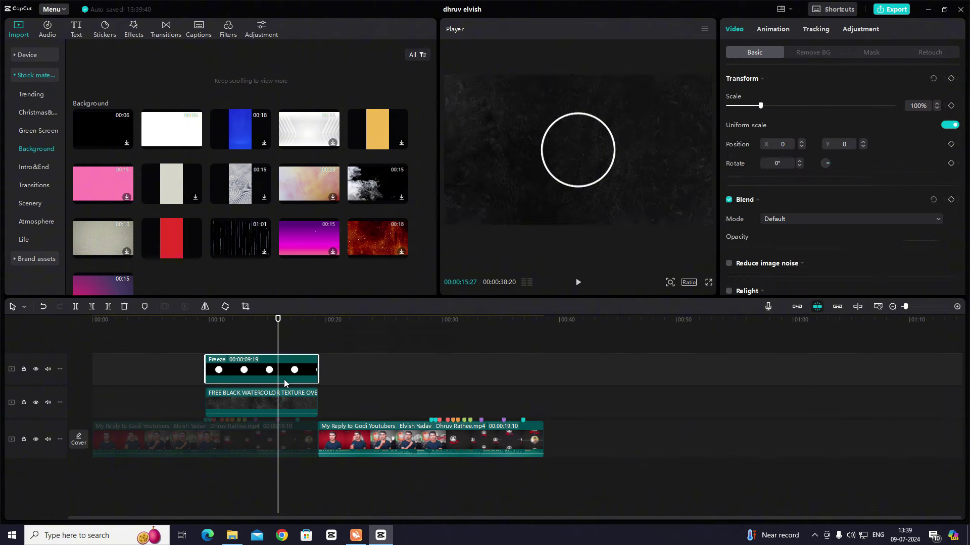
left_click(871, 53)
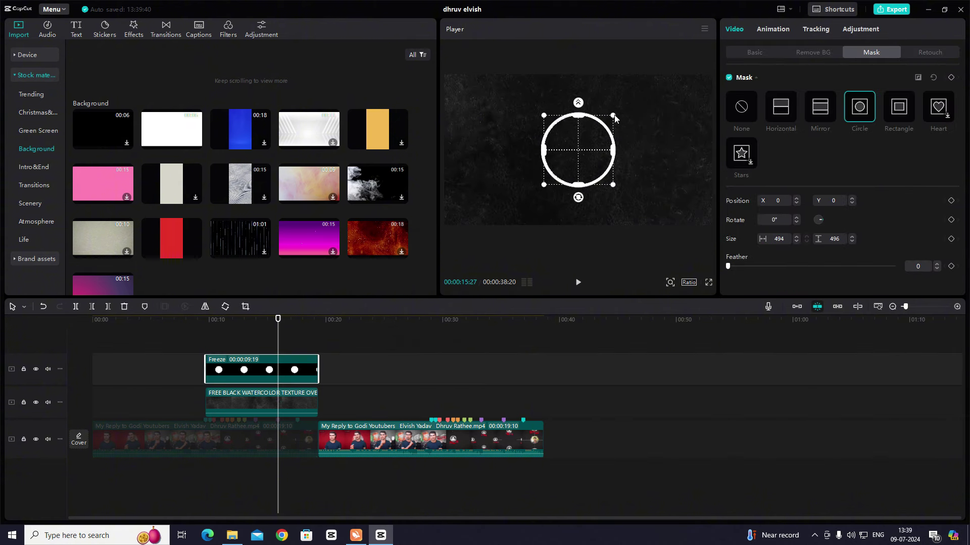
left_click(731, 53)
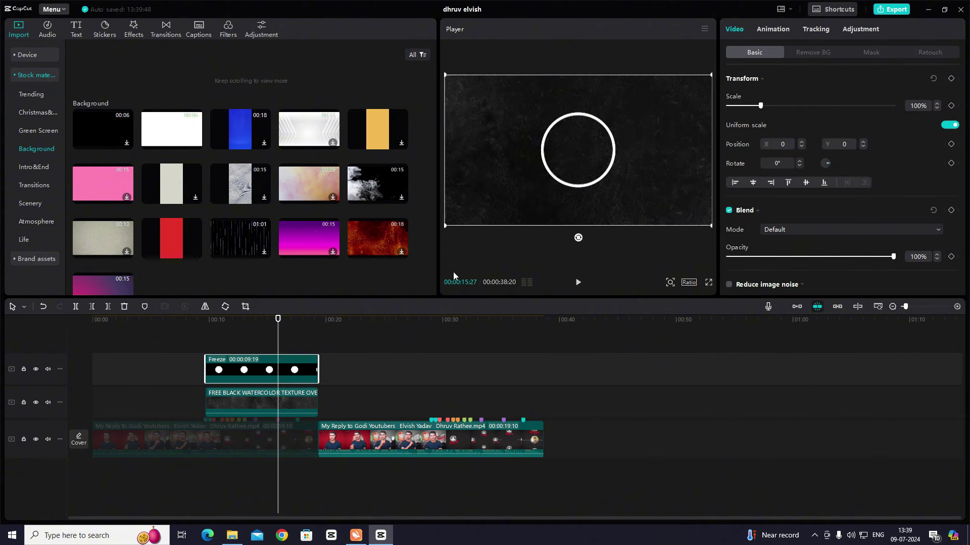
Add 1 copy.png on a track above the ring and fit it inside at 72% scale with Y position 43
left_click(15, 59)
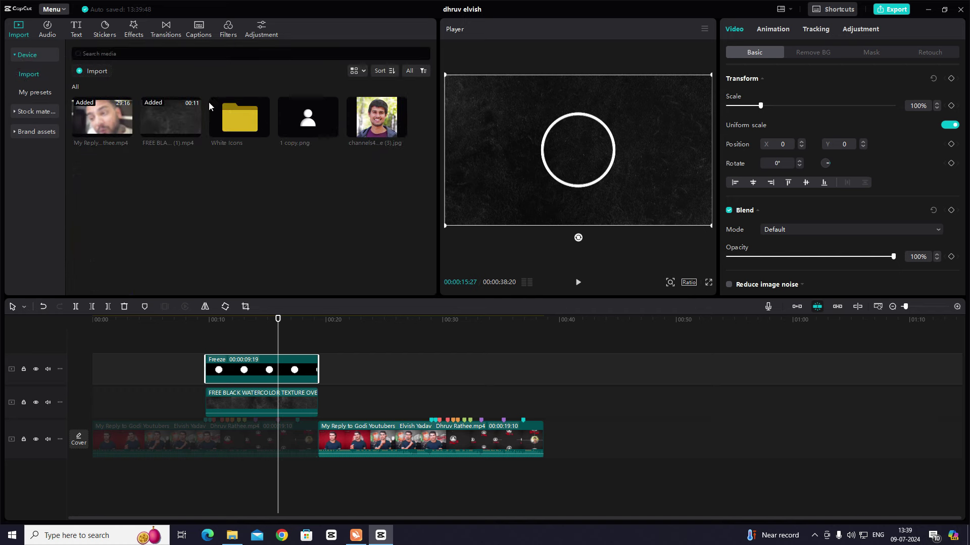
left_click_drag(308, 117, 318, 360)
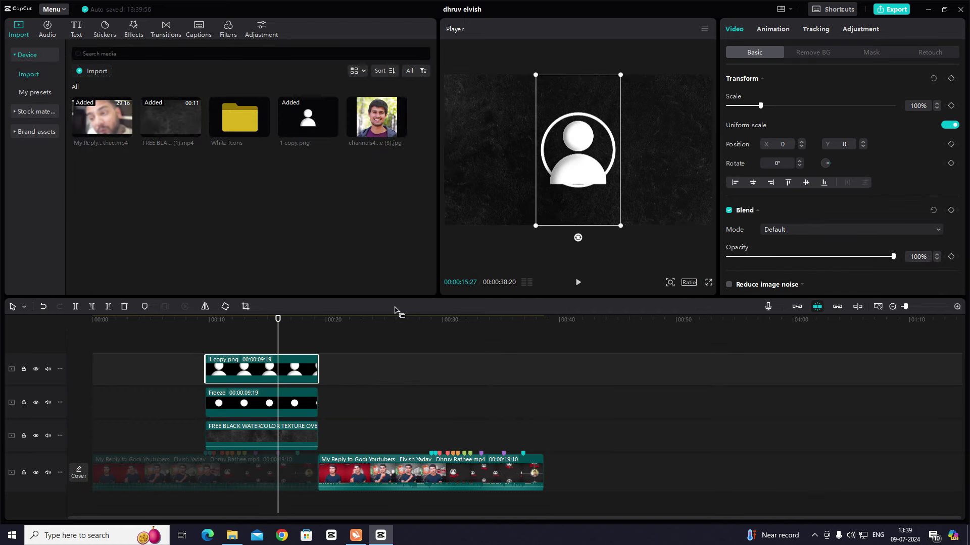
left_click_drag(620, 73, 615, 110)
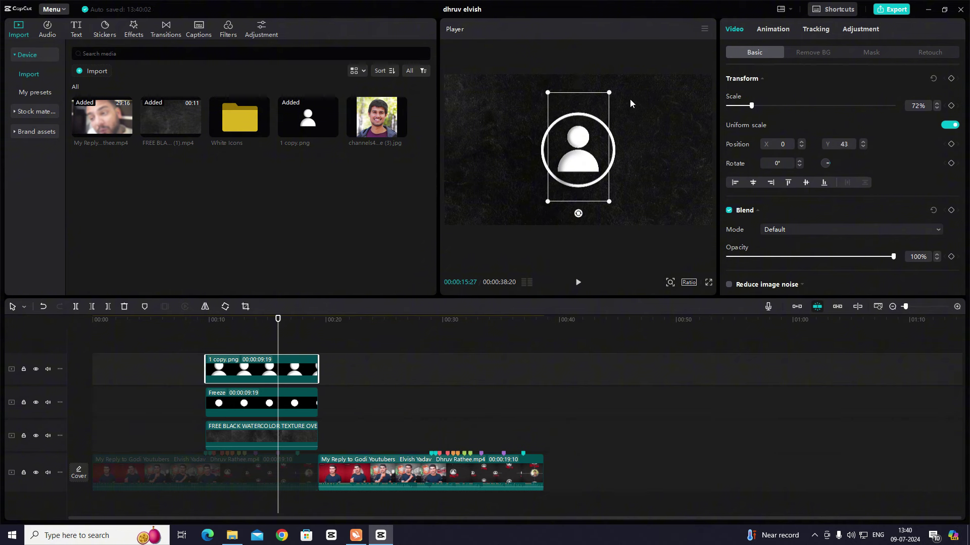
left_click(640, 138)
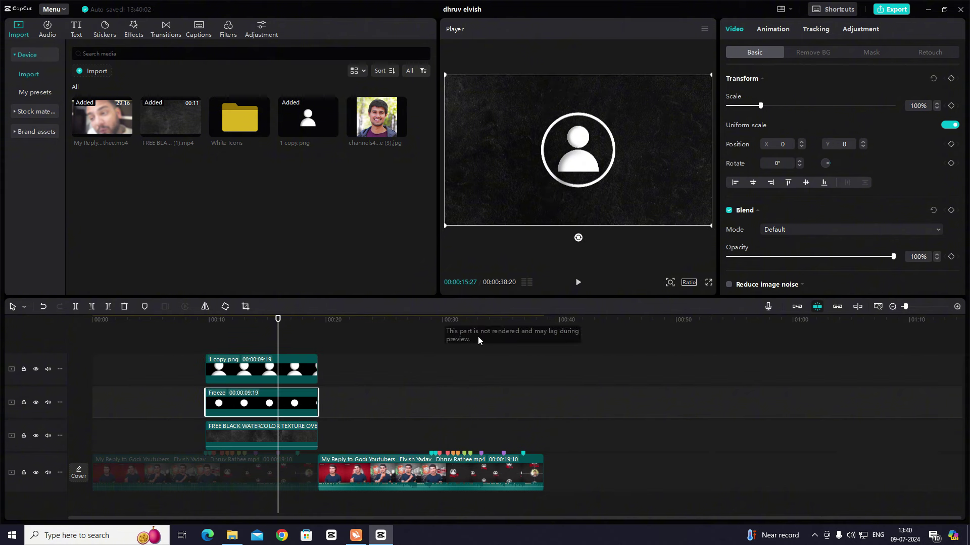
Combine the person icon and ring clips into one compound clip
left_click_drag(225, 341, 255, 402)
key("alt+g")
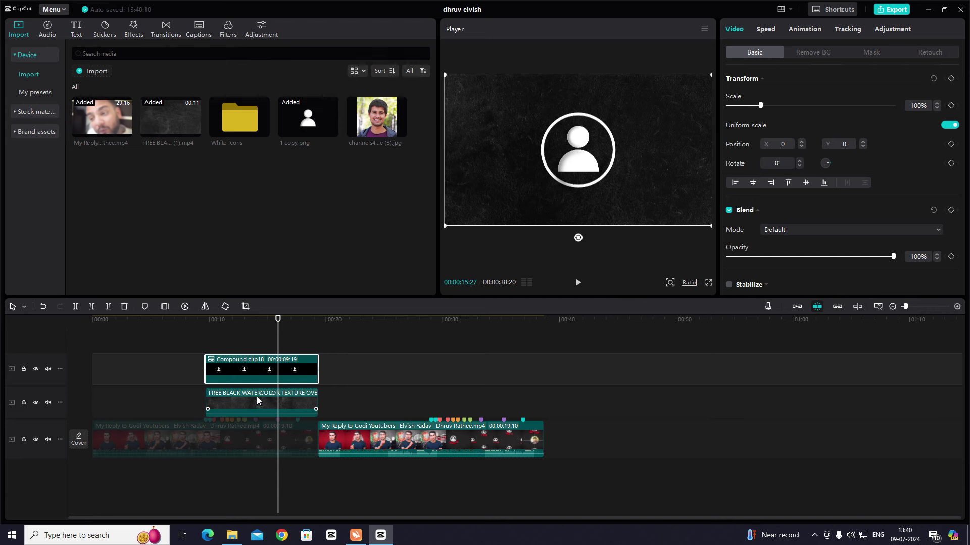
left_click(256, 396)
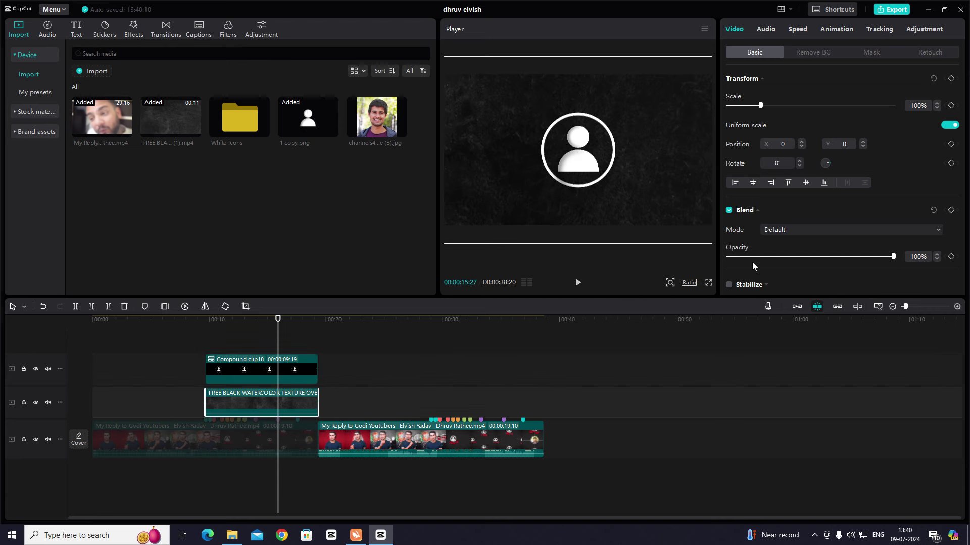
Move the profile icon compound clip to the frame's left side, at about X -1153, Y -90
left_click(286, 325)
left_click_drag(286, 326, 252, 354)
left_click(295, 365)
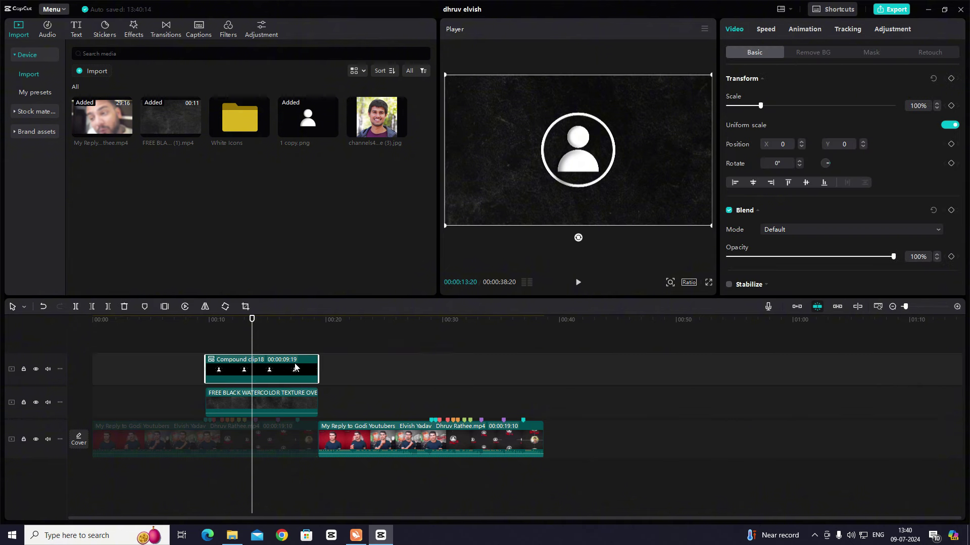
left_click_drag(580, 149, 499, 154)
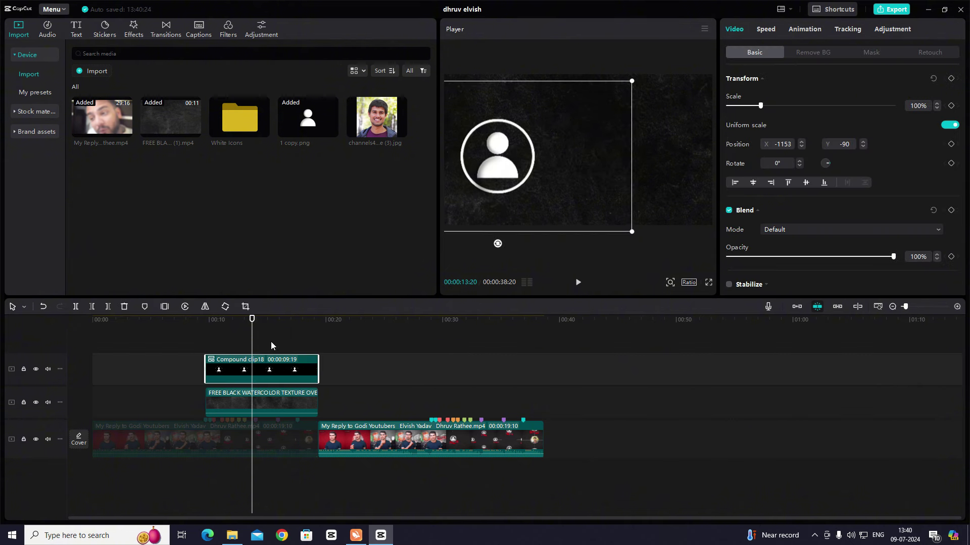
Add the solid red stock background on a new track above the profile icon compound clip, aligned with its start
left_click(25, 132)
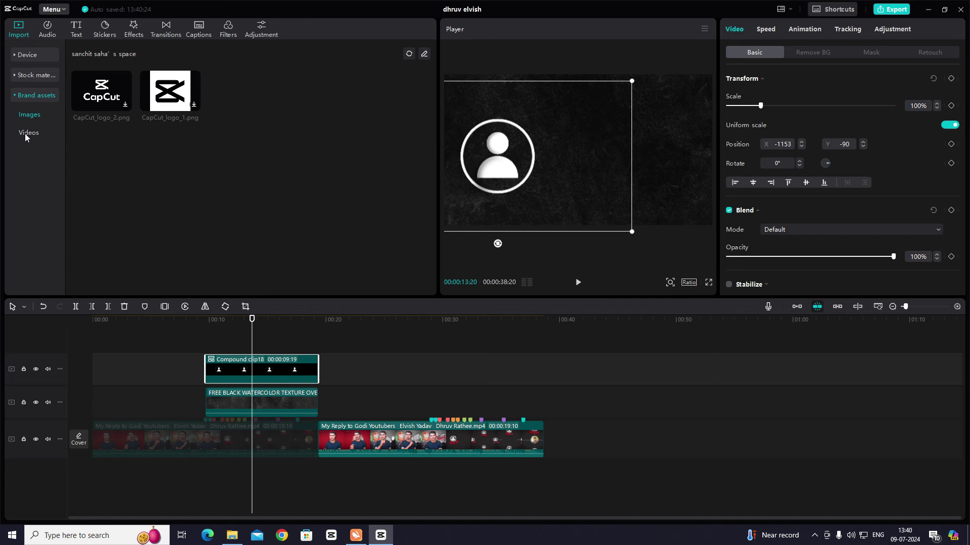
left_click(23, 76)
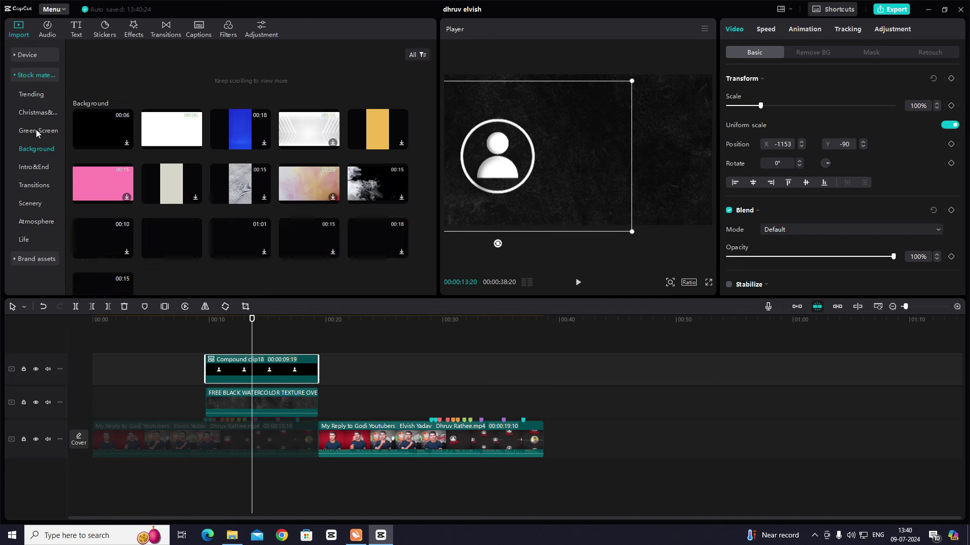
left_click_drag(326, 221, 226, 354)
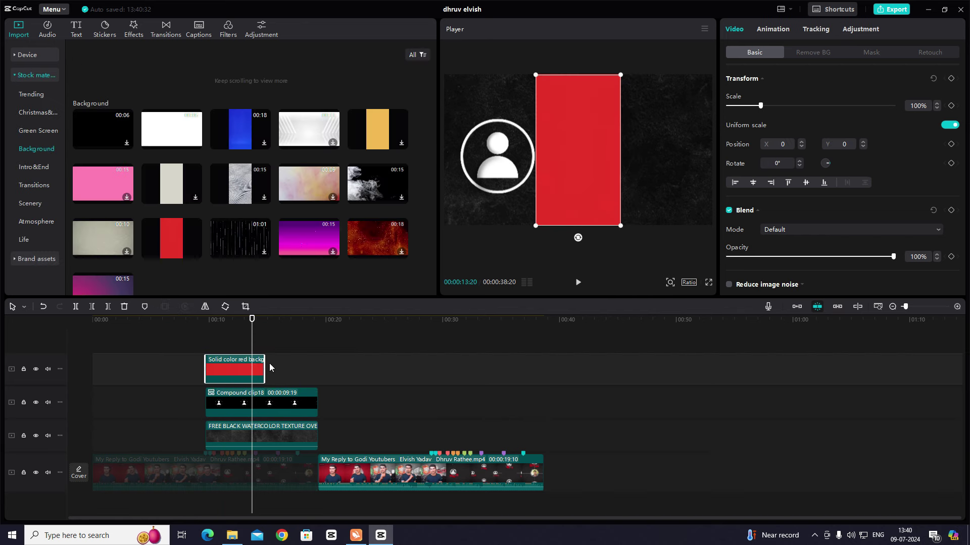
Apply a rectangle mask of 180 by 320 to the solid red background clip, keeping the red inside the mask
left_click(869, 54)
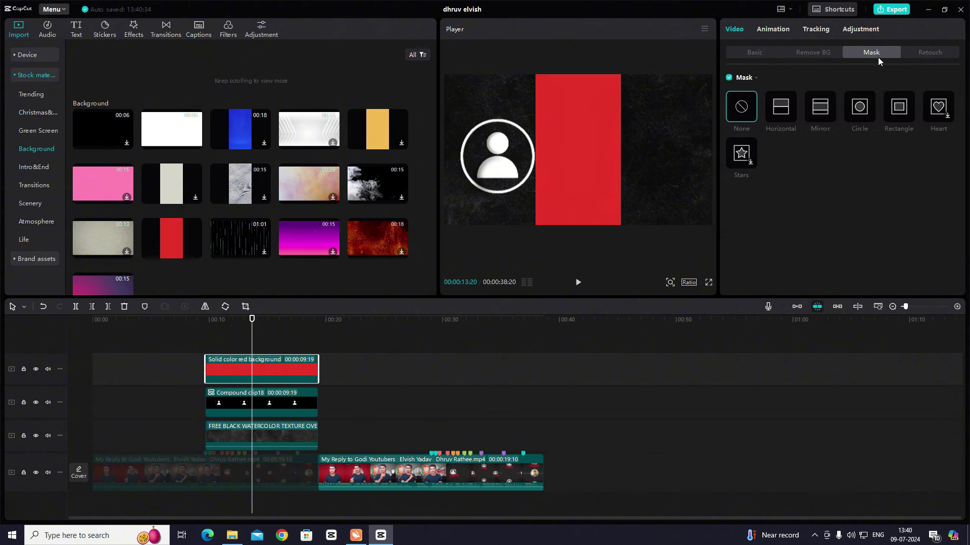
left_click(899, 100)
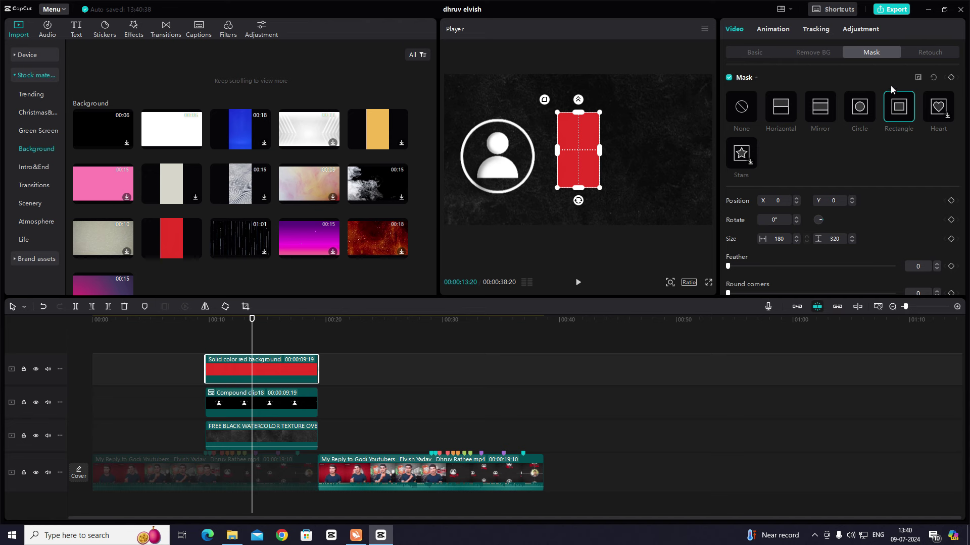
left_click(919, 78)
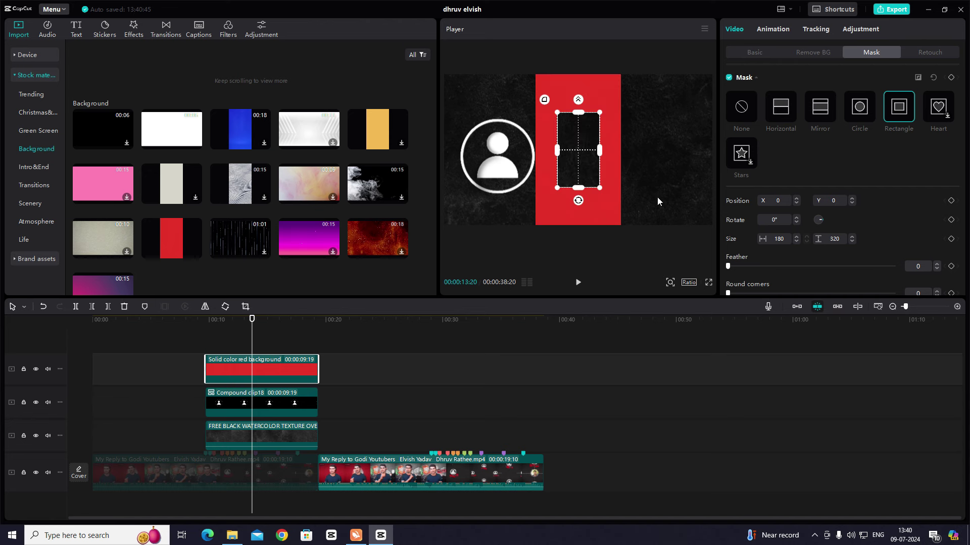
left_click(919, 78)
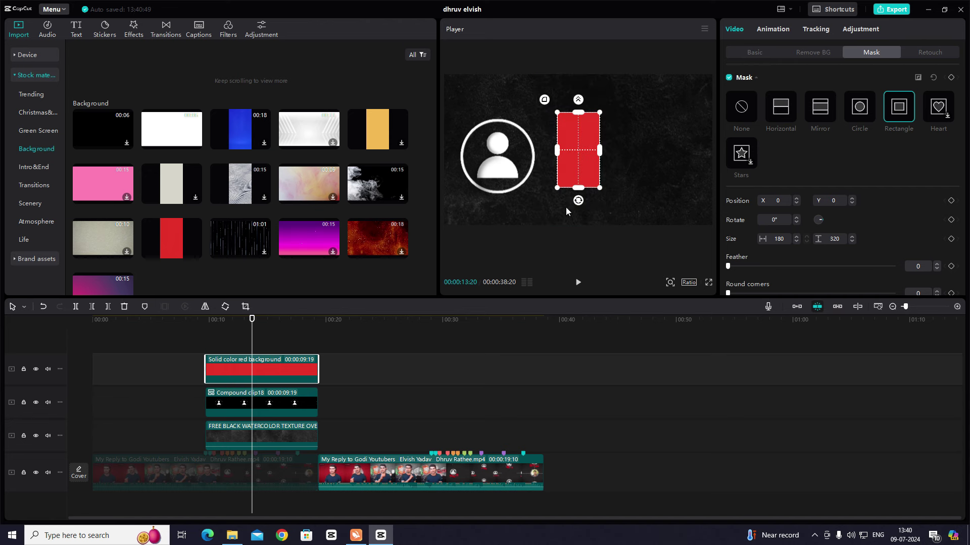
Convert the masked solid red background clip into a compound clip
right_click(254, 372)
left_click(762, 67)
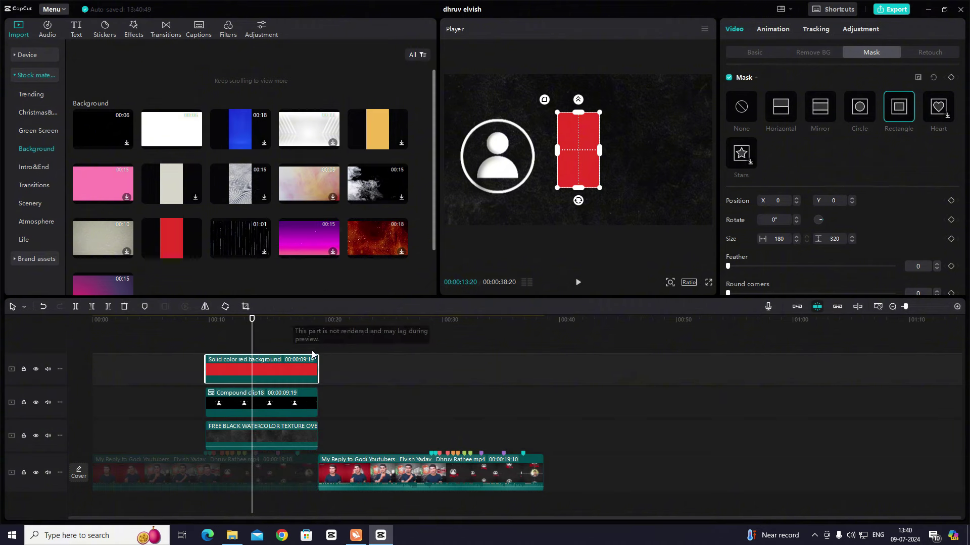
left_click(754, 52)
right_click(217, 361)
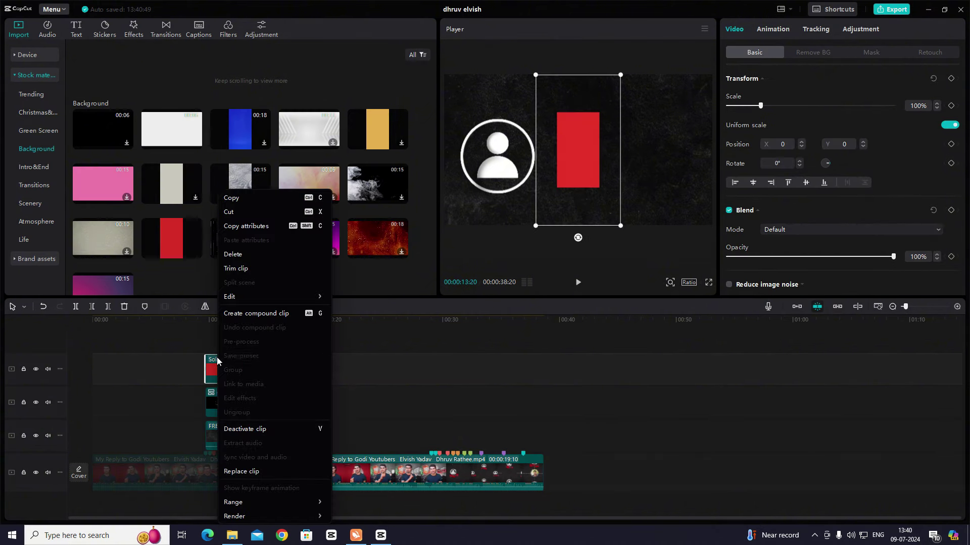
left_click(250, 313)
Replace the red rectangle compound clip with a freeze frame, aligned and extended to match the profile icon clip at 00:00:09:19
right_click(254, 364)
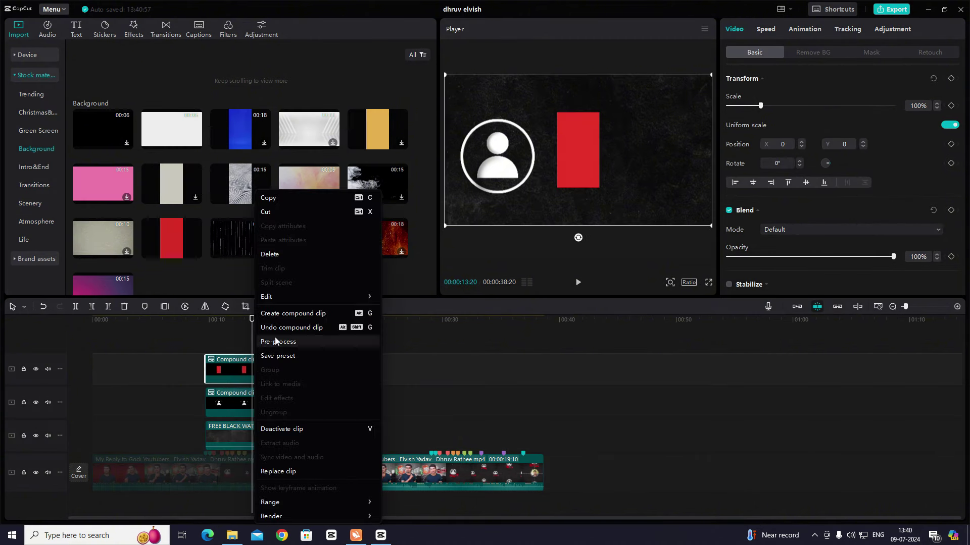
left_click(393, 305)
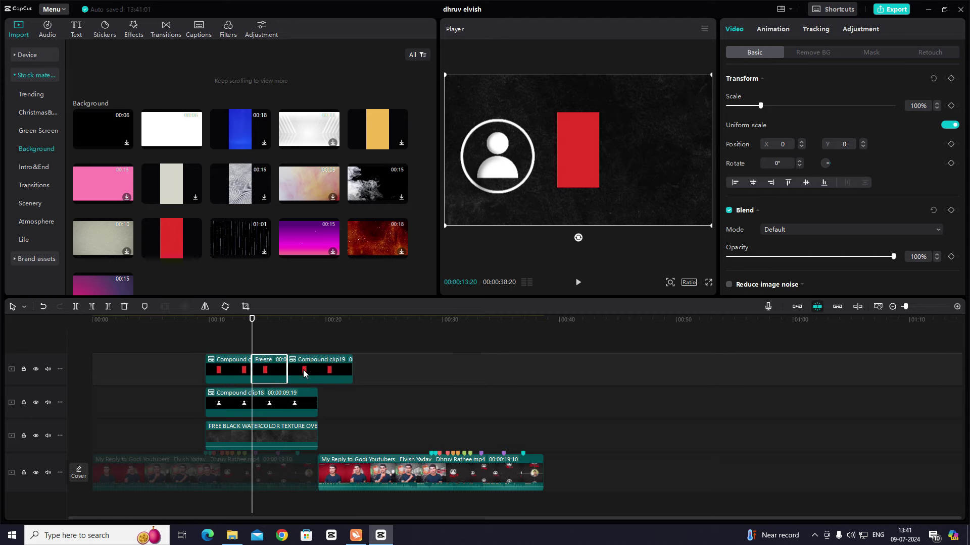
left_click(231, 373)
key("Delete")
left_click_drag(254, 371, 205, 371)
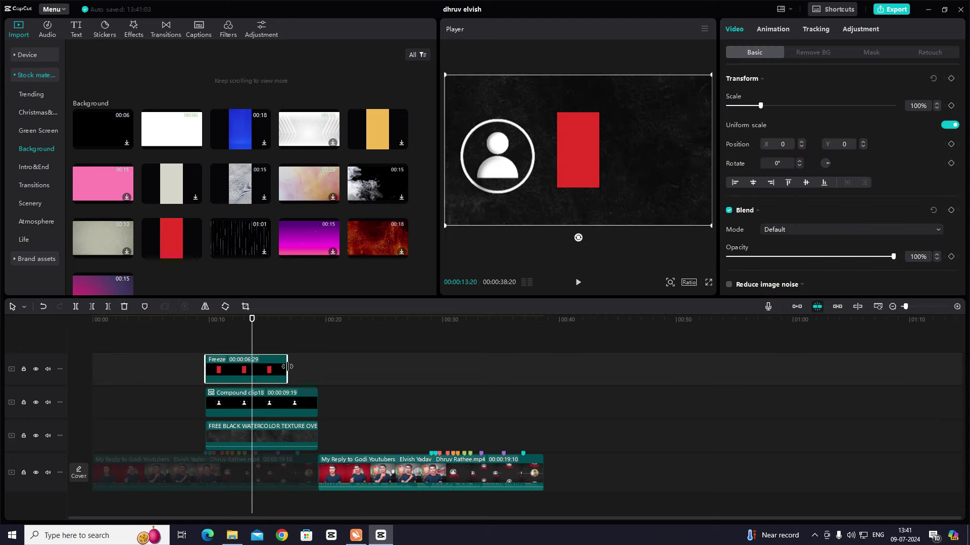
left_click_drag(286, 371, 314, 371)
Hollow out the red freeze clip with an inverted rectangle mask about 273 by 526, leaving a thin red border
left_click(871, 53)
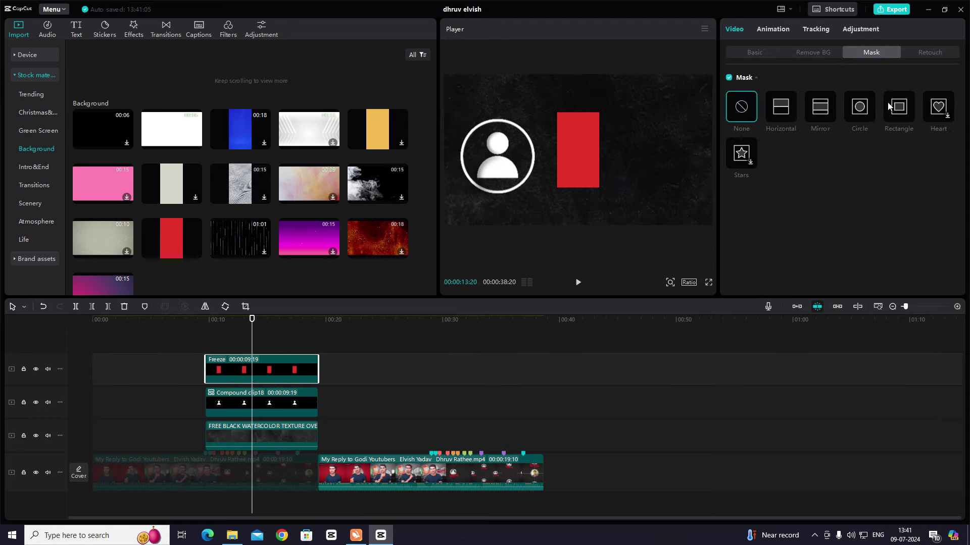
left_click(895, 106)
left_click_drag(644, 151, 594, 152)
left_click_drag(578, 111, 578, 116)
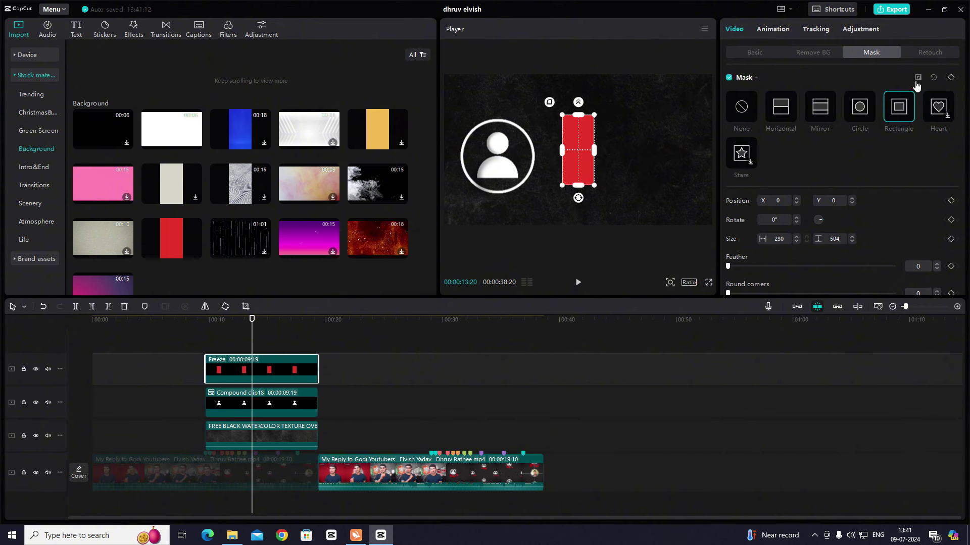
left_click_drag(562, 151, 558, 150)
left_click_drag(578, 115, 589, 146)
Rotate the red border to -90°, place it at about X 40, Y 98, and fine-tune its mask edge
left_click(757, 52)
left_click_drag(578, 230, 676, 149)
left_click(873, 52)
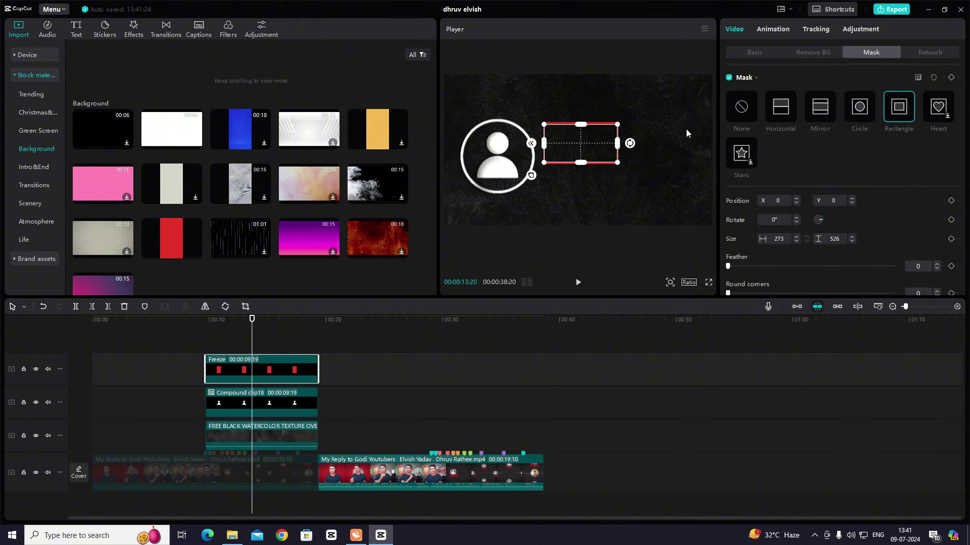
left_click_drag(542, 144, 546, 146)
Turn off uniform scale and flatten the red border to 27% scale width and 91% scale height
left_click(754, 52)
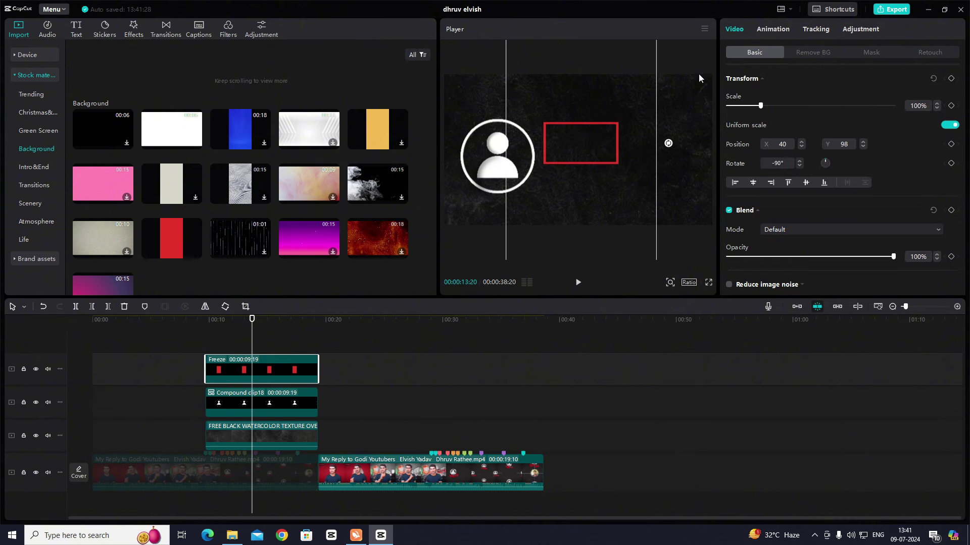
left_click(950, 125)
left_click(753, 105)
left_click_drag(753, 107, 757, 132)
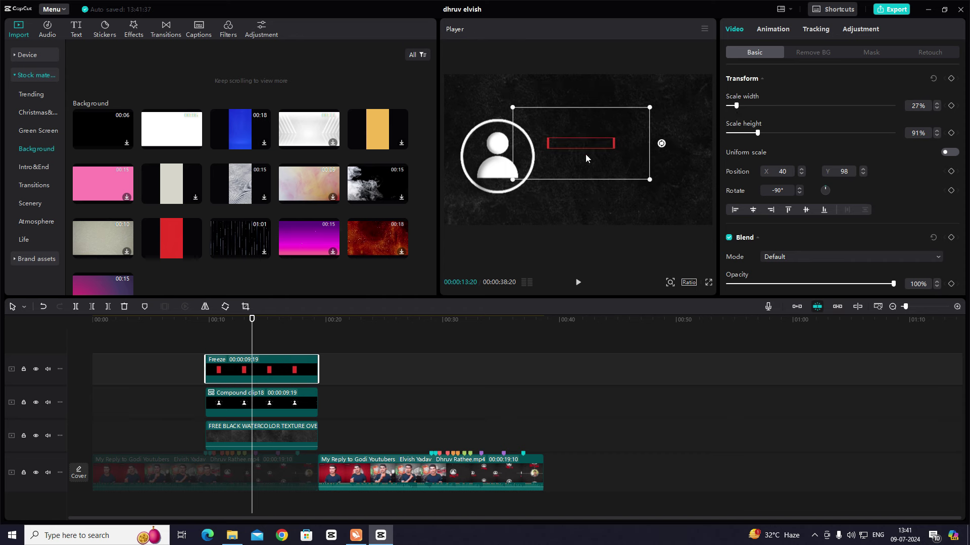
Move the freeze clip over the reference video and bring its red border near the ANTI-NATIONAL stamp at 00:00:29:22
left_click_drag(585, 154, 490, 186)
left_click(441, 415)
left_click_drag(441, 415, 476, 420)
left_click_drag(289, 370, 504, 369)
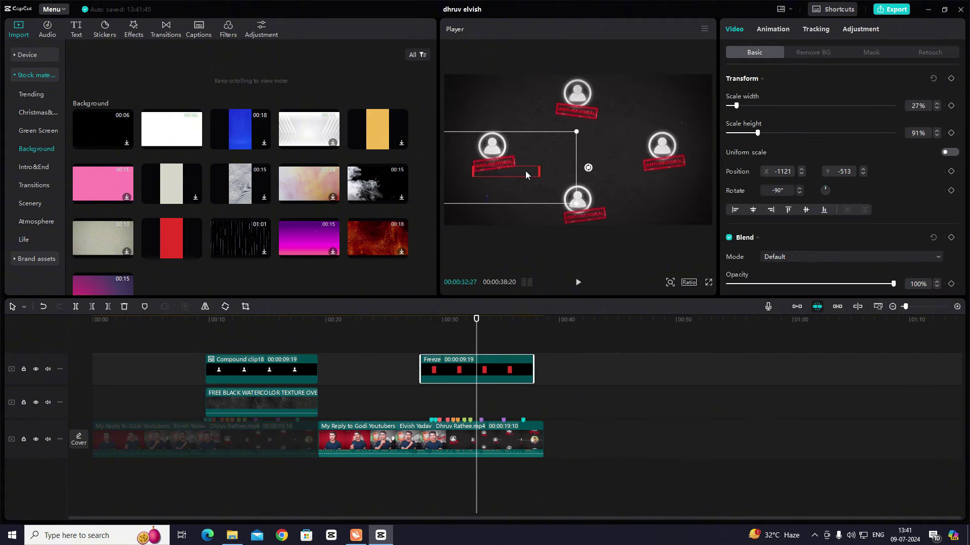
left_click(437, 354)
left_click(511, 169)
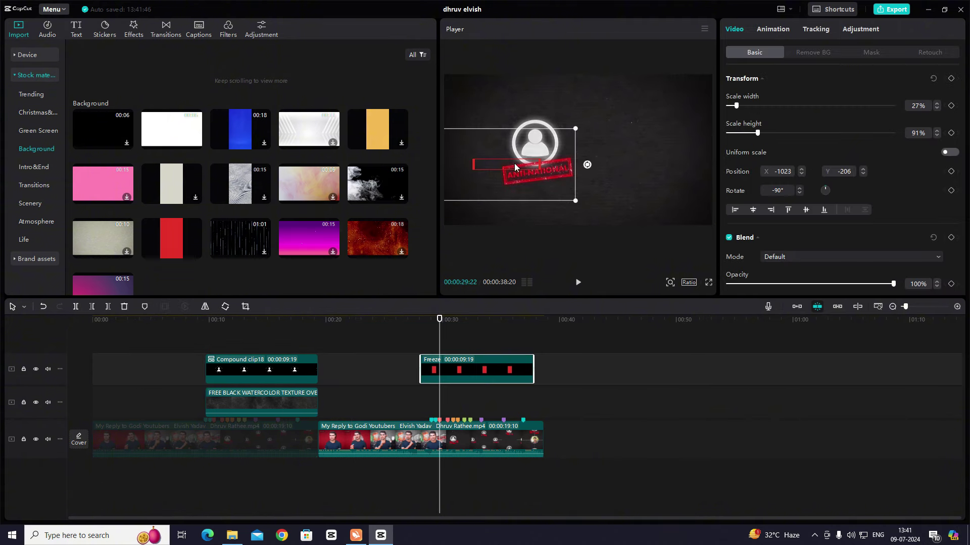
Match the border to the reference stamp: rotation -96°, position about X -571, Y -314, scale width 44% and height 97%
left_click_drag(584, 162, 612, 163)
left_click_drag(535, 175, 541, 170)
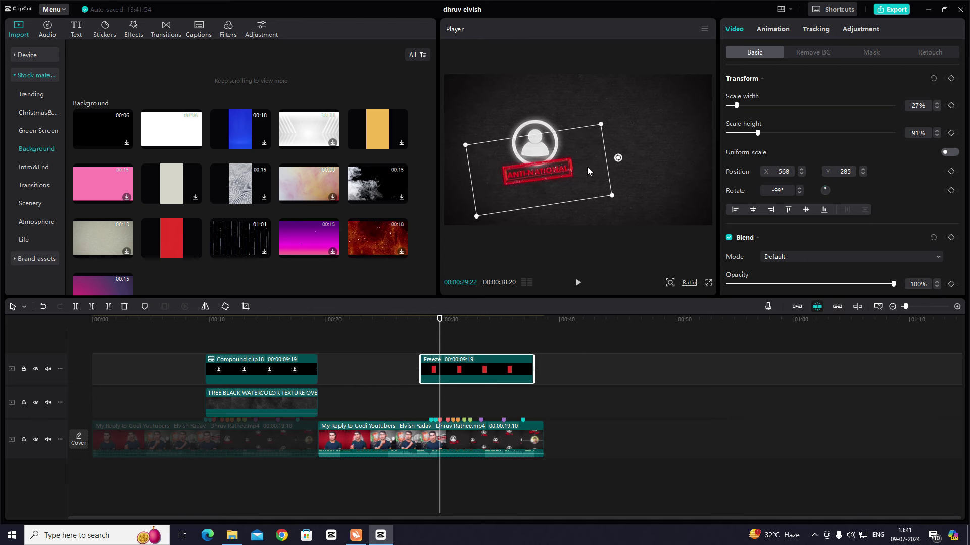
left_click_drag(617, 159, 619, 162)
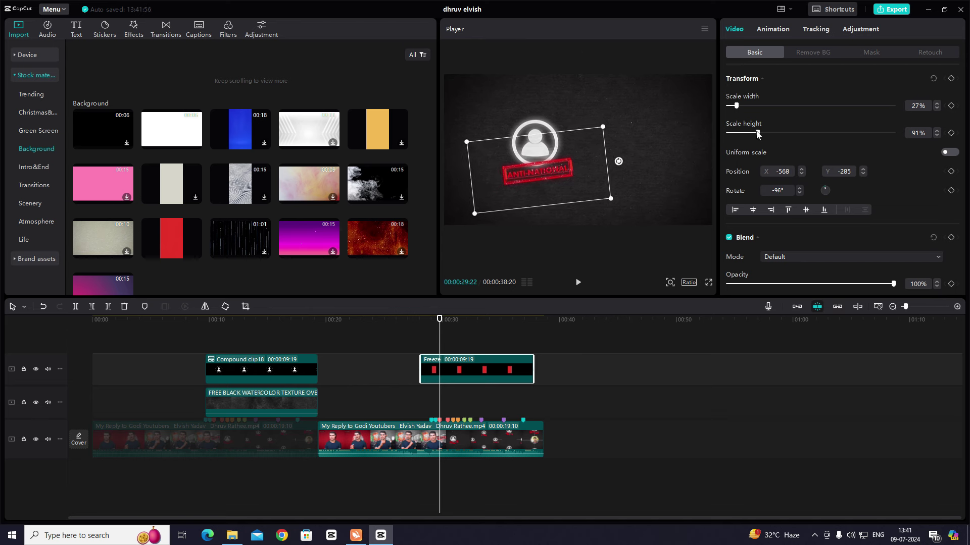
left_click_drag(757, 134, 741, 105)
left_click_drag(537, 165, 537, 168)
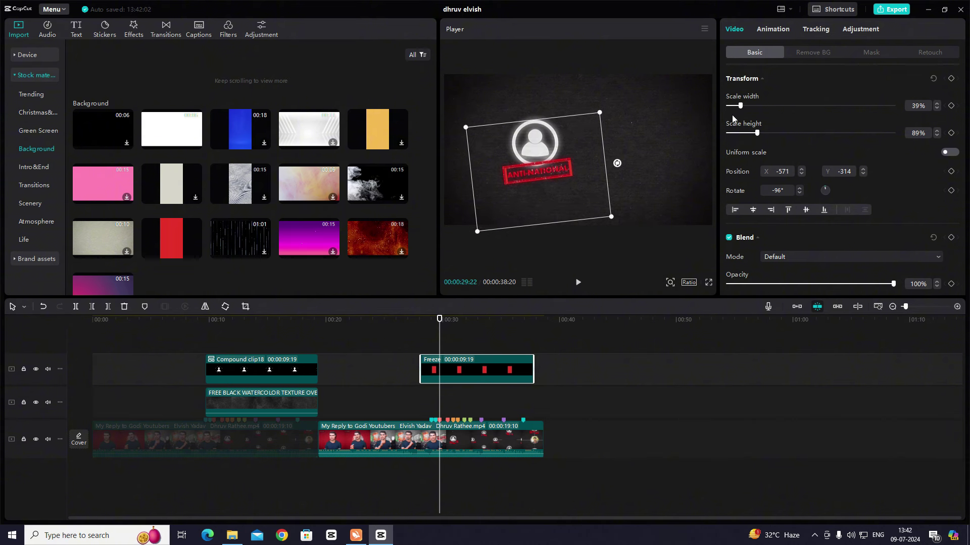
left_click_drag(740, 106, 760, 135)
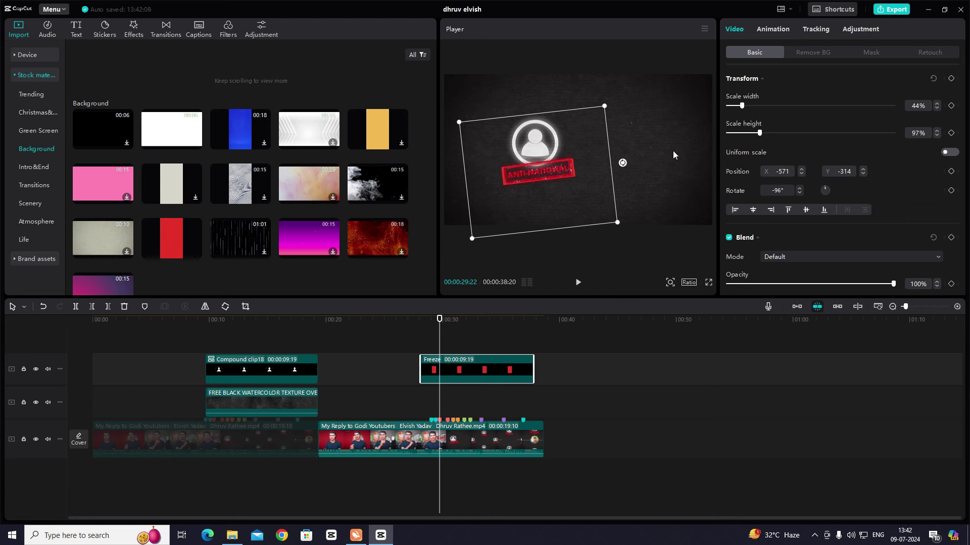
Return the freeze clip above the profile icon clip and place the border over the icon's lower edge at about X -1078, Y -582
left_click_drag(445, 366, 230, 344)
left_click(221, 344)
left_click(273, 369)
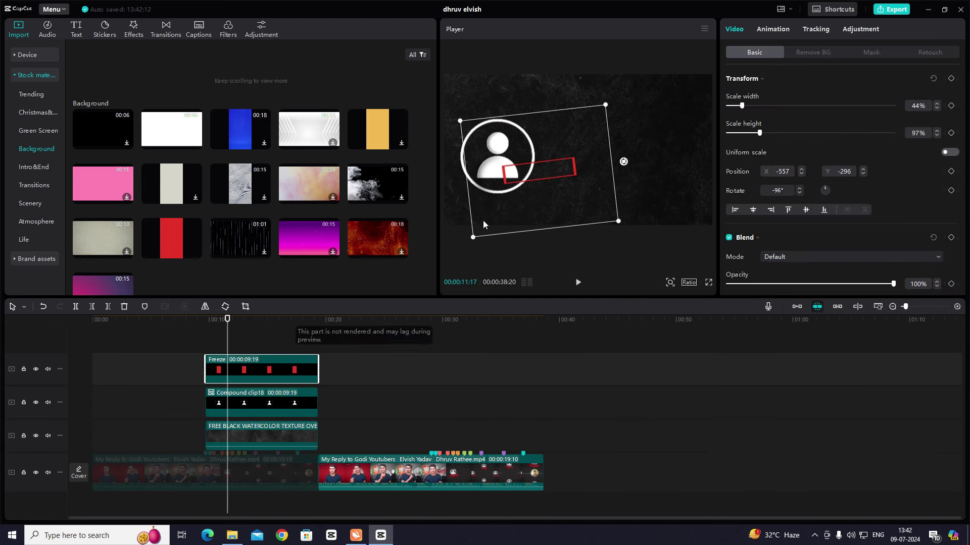
left_click_drag(541, 169, 506, 191)
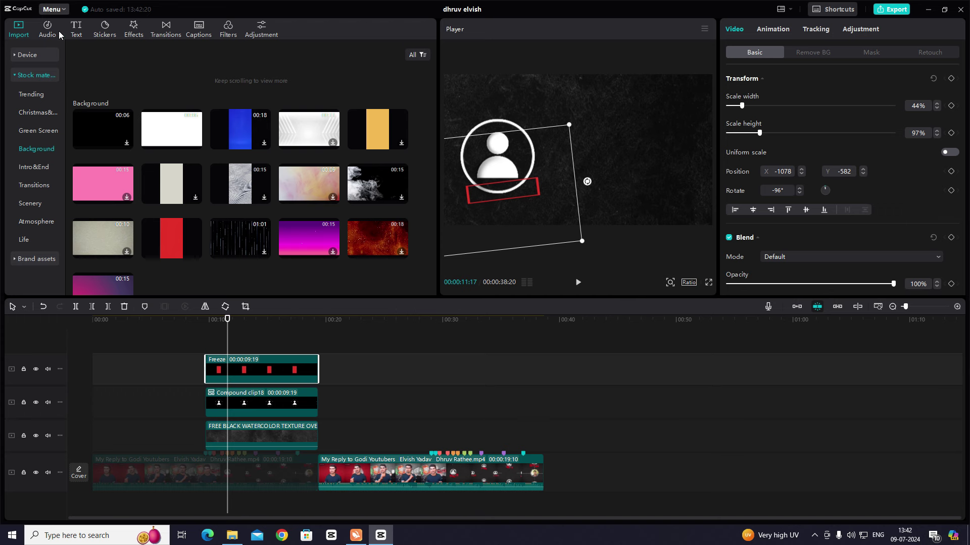
Add a default text clip spanning the freeze clip and color it with the red CD3028 sampled from the border
left_click(76, 29)
left_click_drag(88, 74, 319, 359)
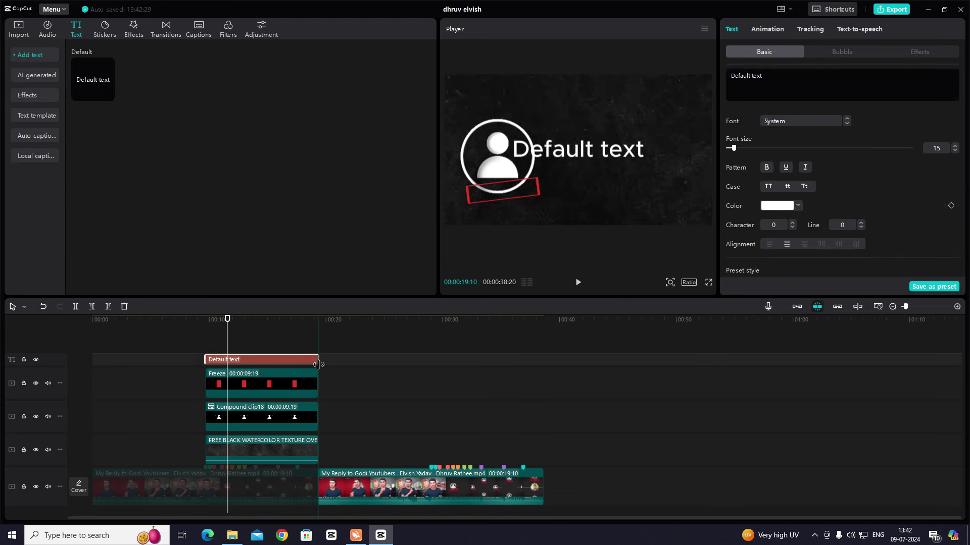
left_click(796, 205)
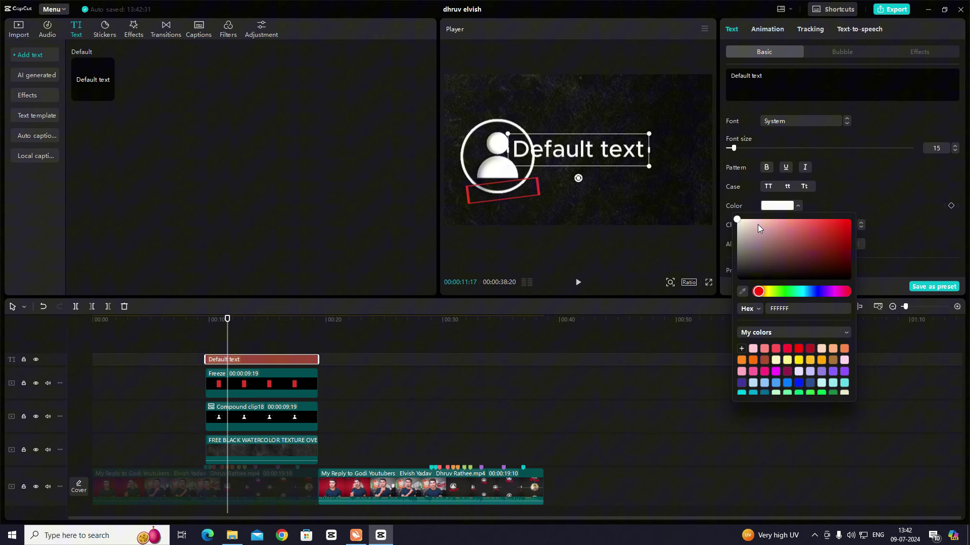
left_click(743, 292)
left_click(468, 194)
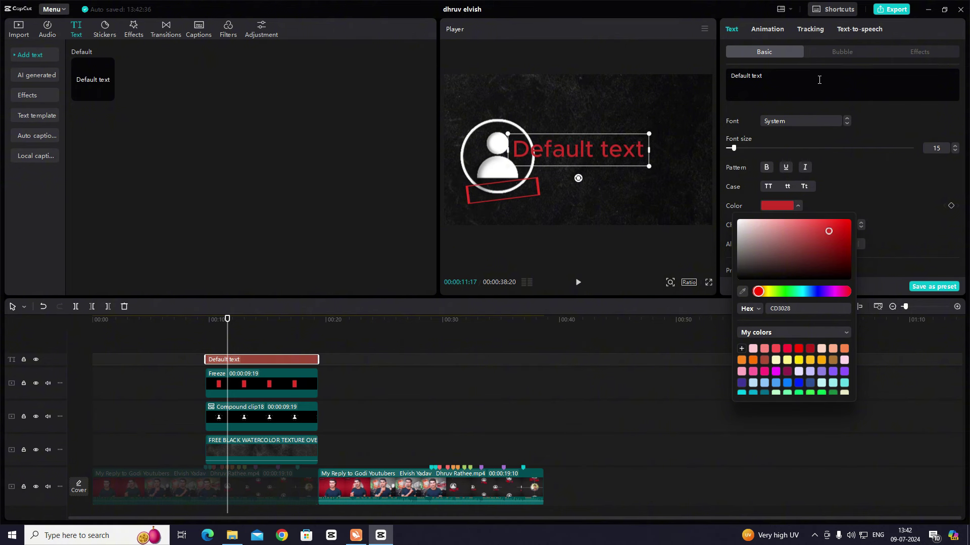
Replace the default text with ANTI-NATIONAL
left_click(819, 79)
type("A")
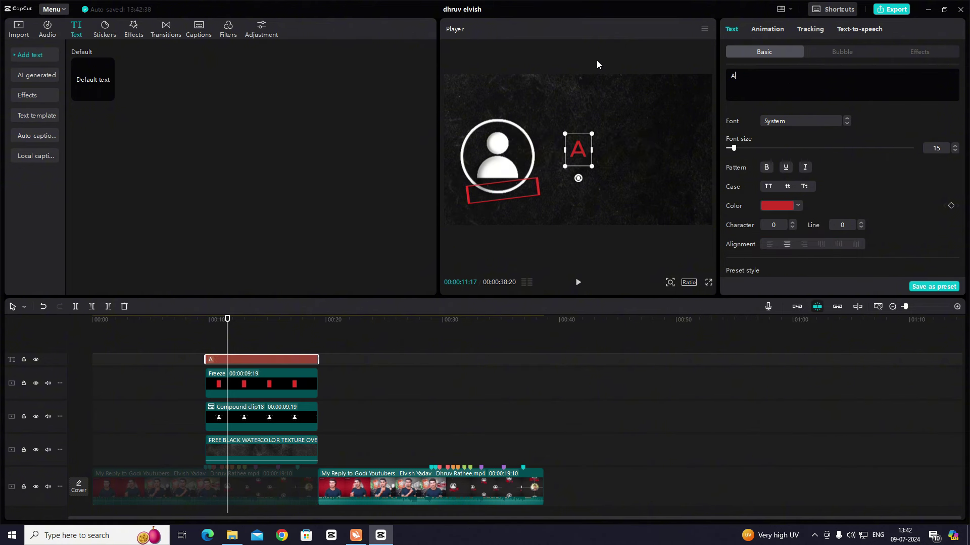
type("NTI")
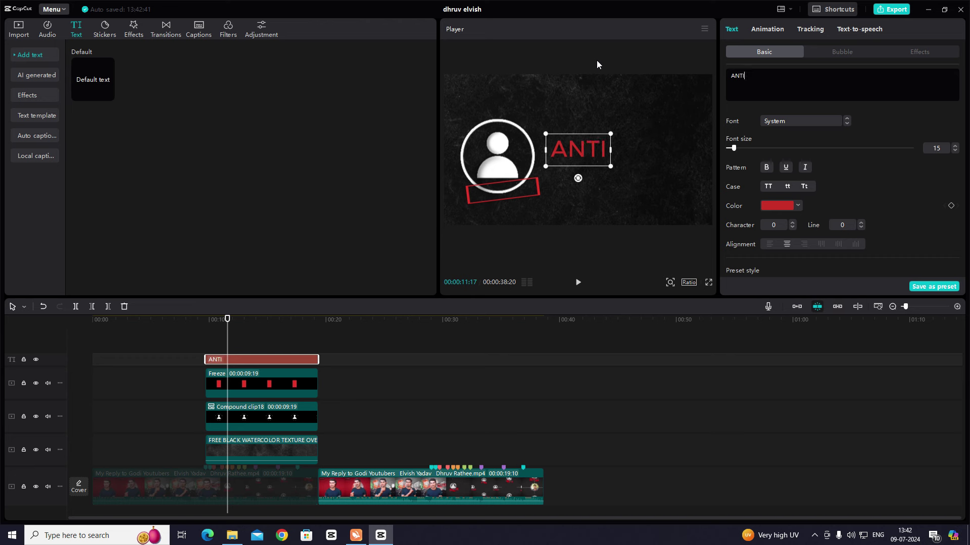
type("-NATIONAL")
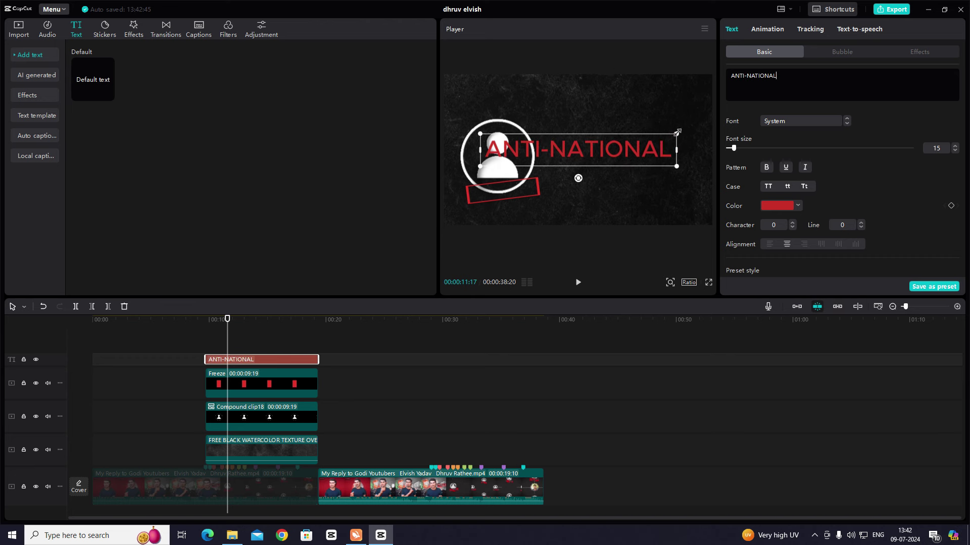
Make the ANTI-NATIONAL text bold, then shrink, tilt and position it to fit inside the red border
left_click_drag(676, 134, 641, 143)
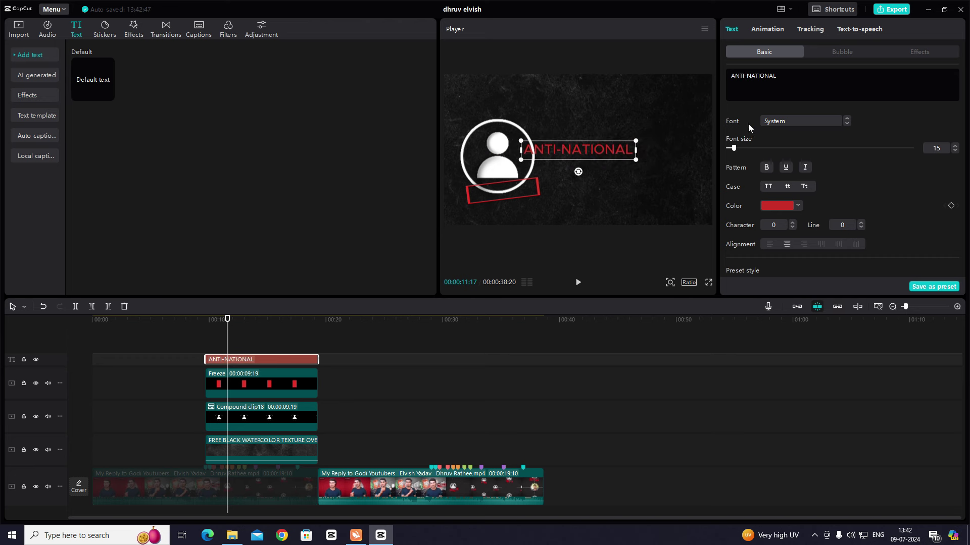
left_click_drag(554, 158, 533, 211)
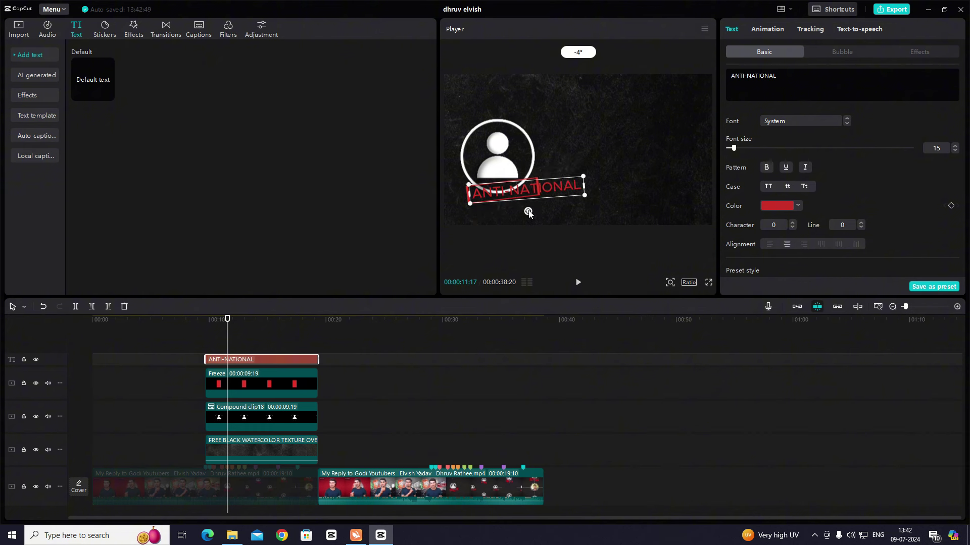
left_click_drag(583, 177, 540, 180)
mouse_move(507, 208)
left_mouse_down()
mouse_move(503, 192)
mouse_move(505, 210)
left_mouse_up()
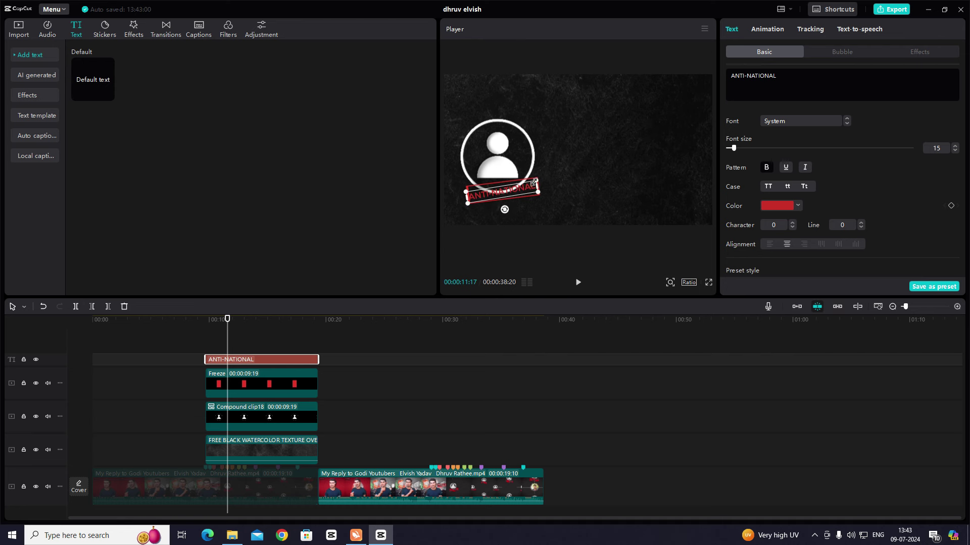
left_click_drag(534, 182, 504, 210)
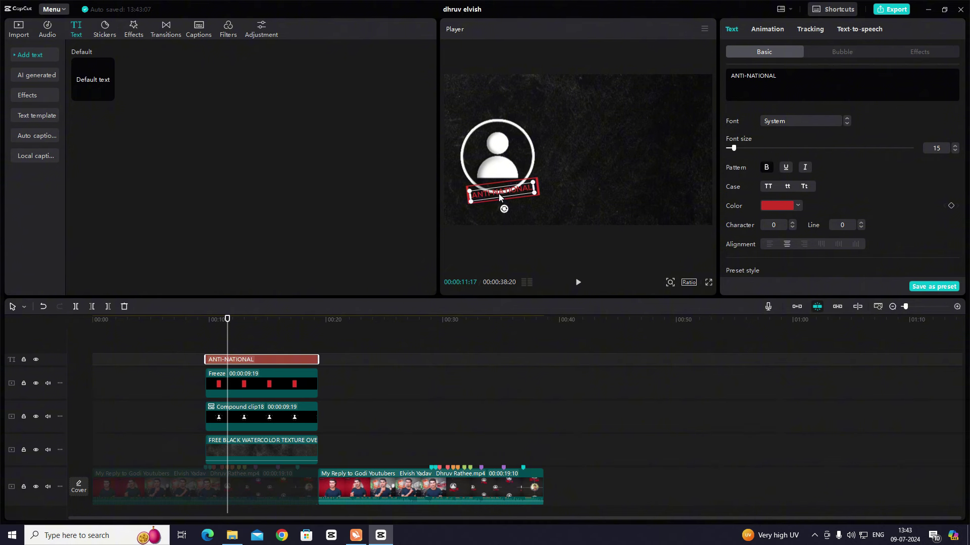
left_click(596, 185)
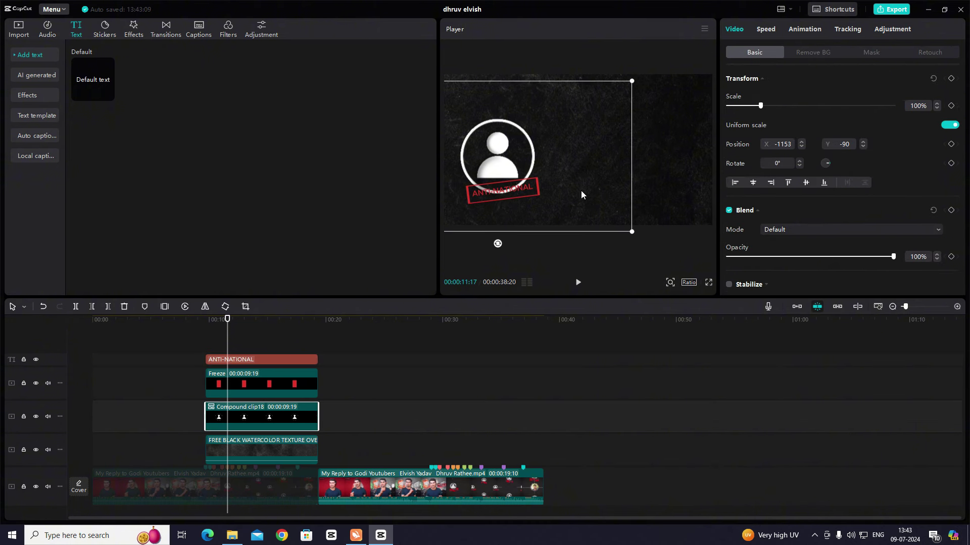
left_click(528, 192)
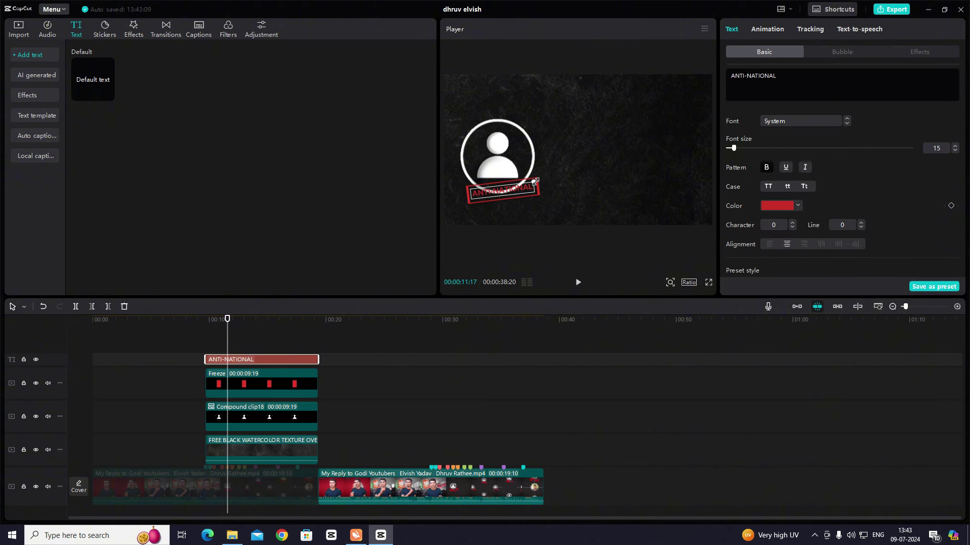
left_click(552, 187)
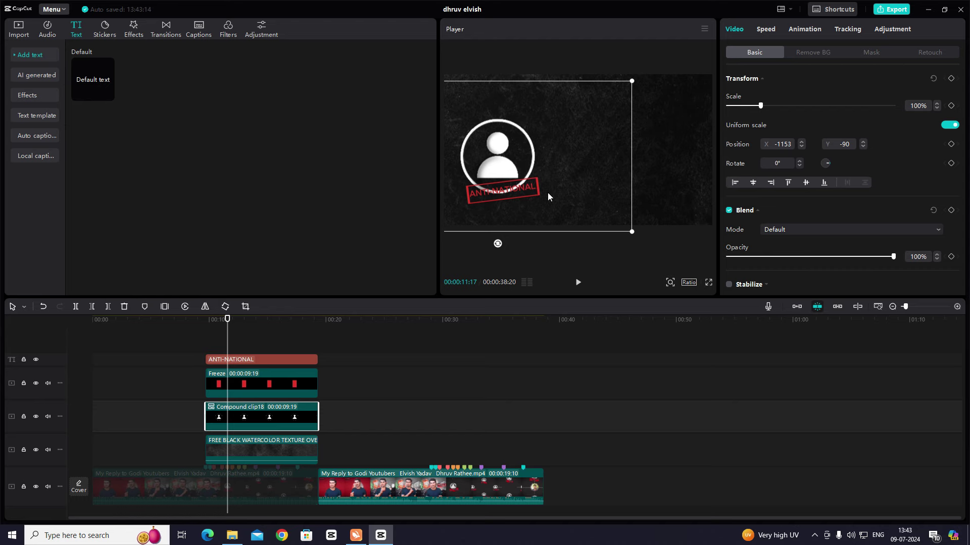
Check the stamp over the profile icon in full-screen preview and scrub along the clips
left_click(645, 163)
left_click(708, 283)
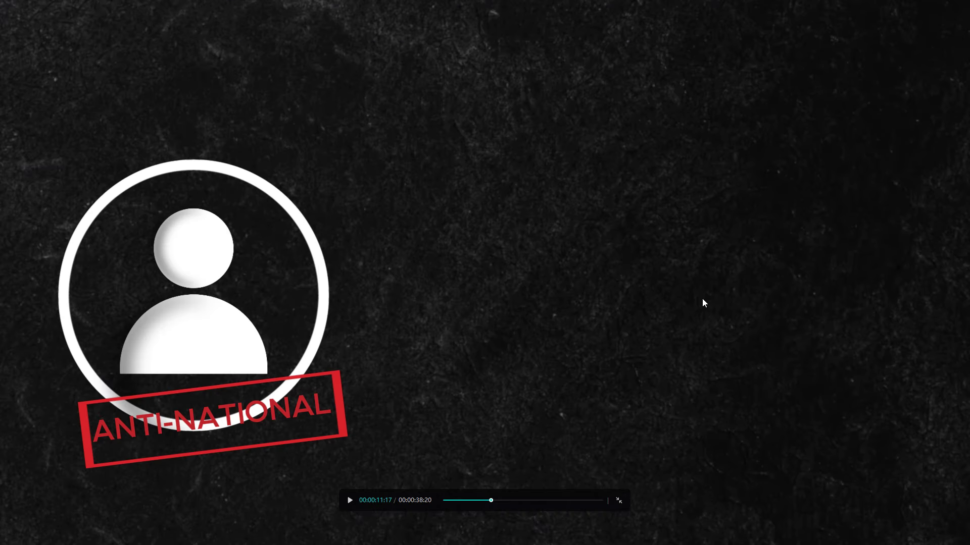
key("Escape")
left_click(210, 332)
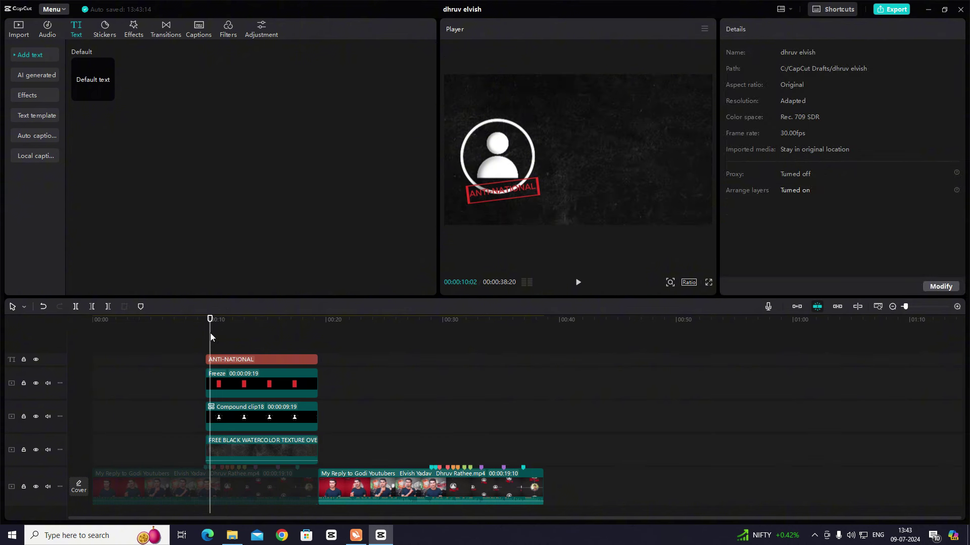
left_click(208, 352)
left_click_drag(209, 352, 253, 353)
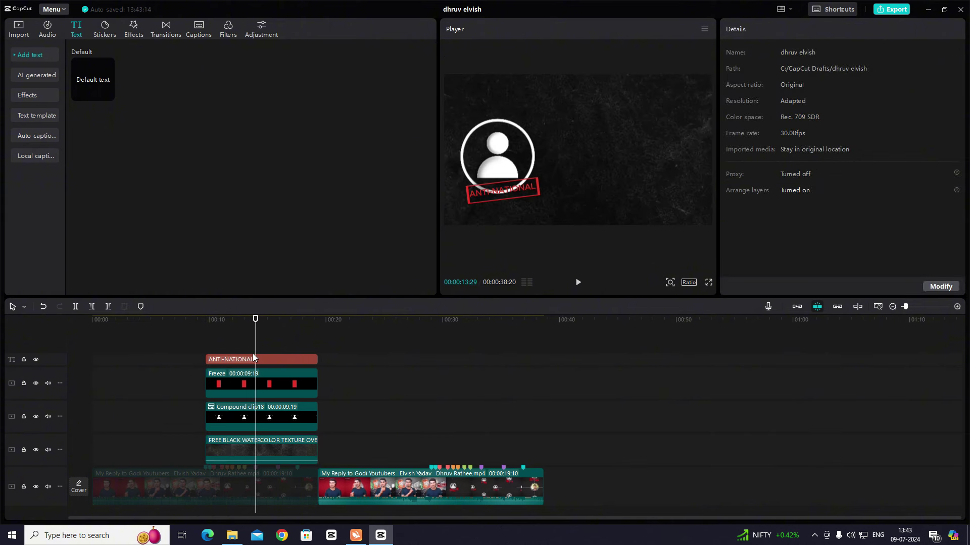
Change the ANTI-NATIONAL text font to Impact, enlarge it to fill the red border, and check it full screen
left_click(252, 363)
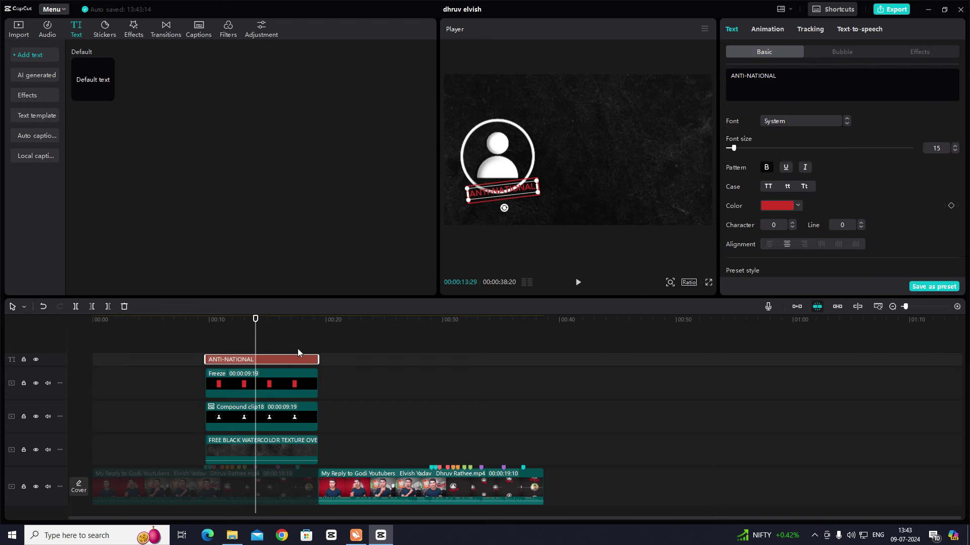
left_click(823, 118)
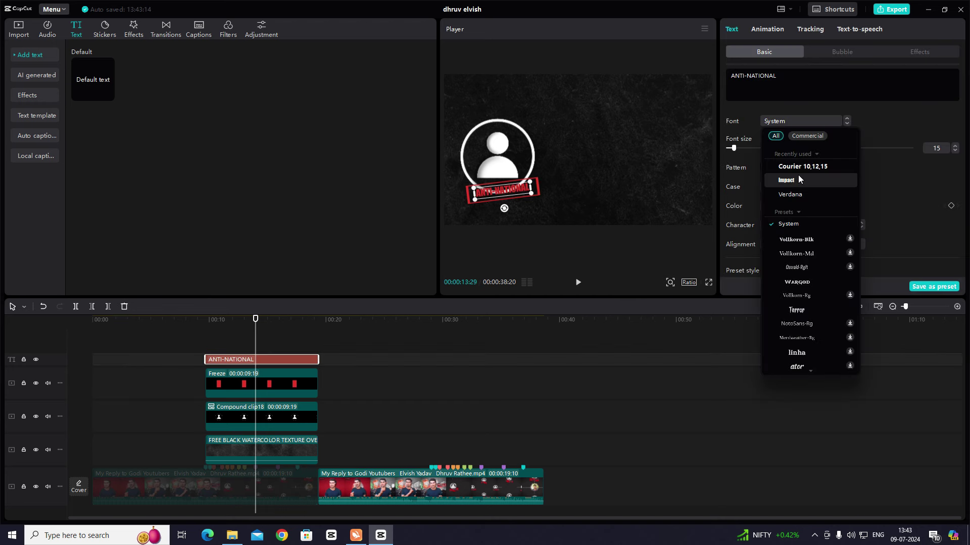
left_click(796, 182)
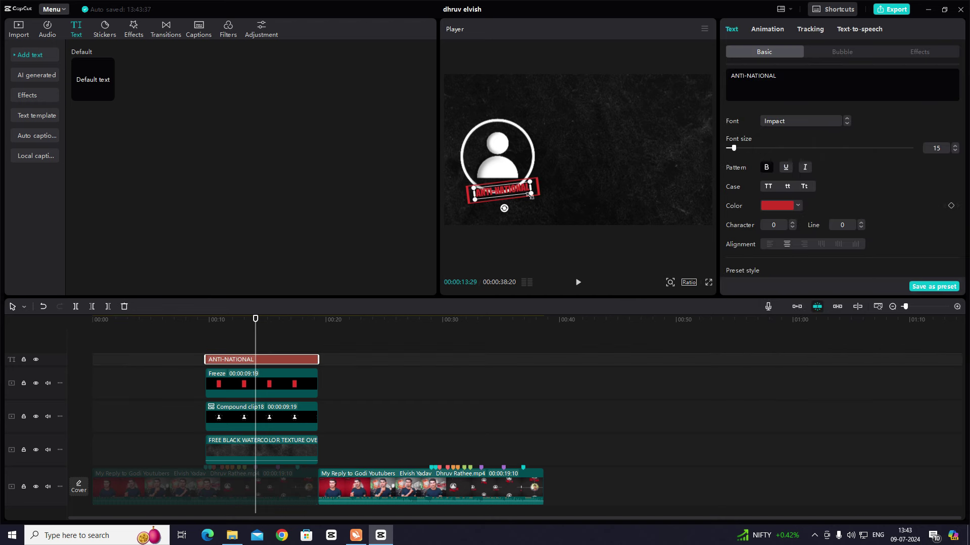
left_click(608, 173)
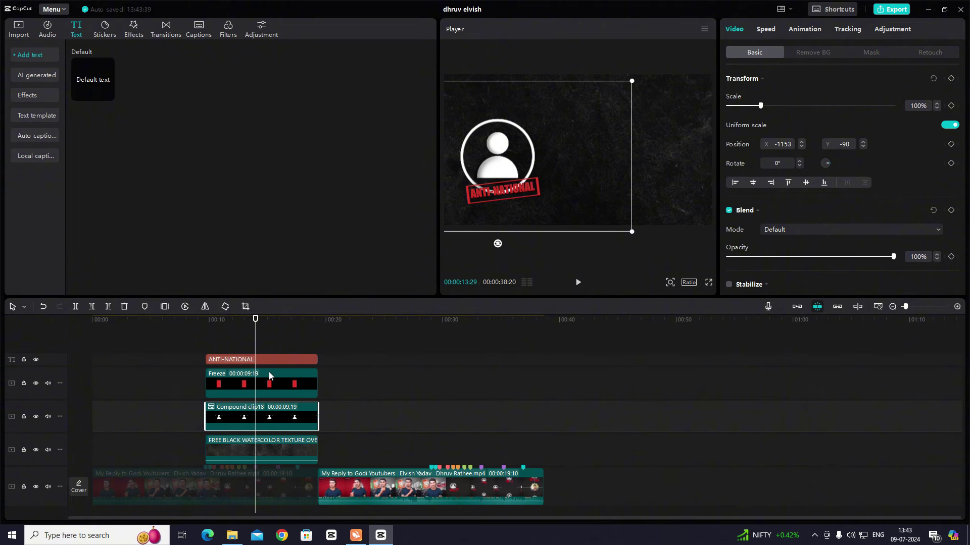
left_click(708, 282)
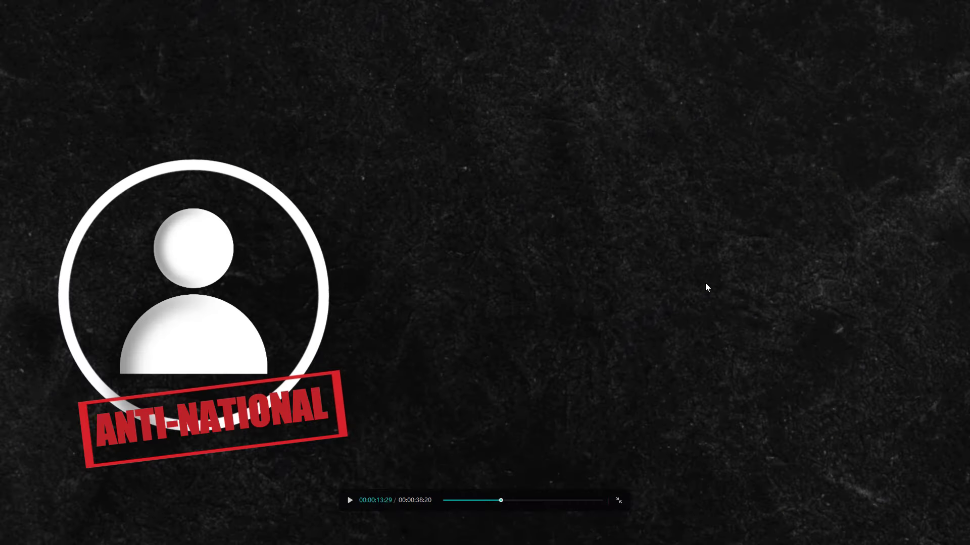
key("Escape")
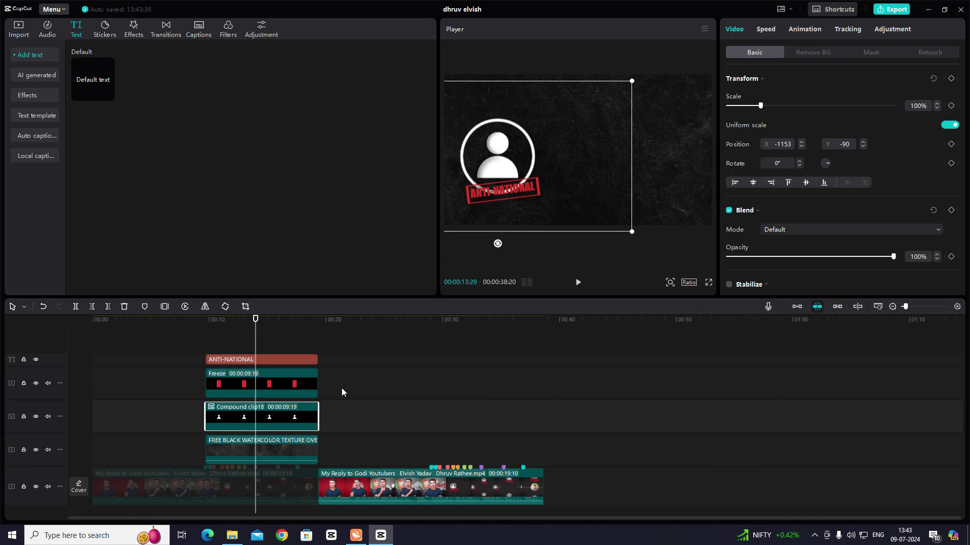
Zoom in on the stamp in the player and nudge the ANTI-NATIONAL text to center it inside the red border
left_click(306, 359)
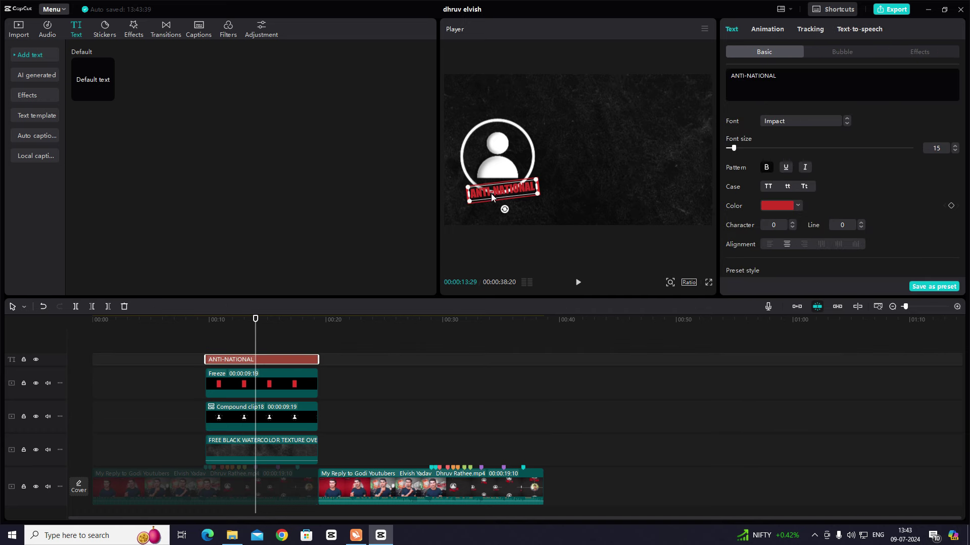
left_click(670, 284)
left_click_drag(652, 298, 668, 299)
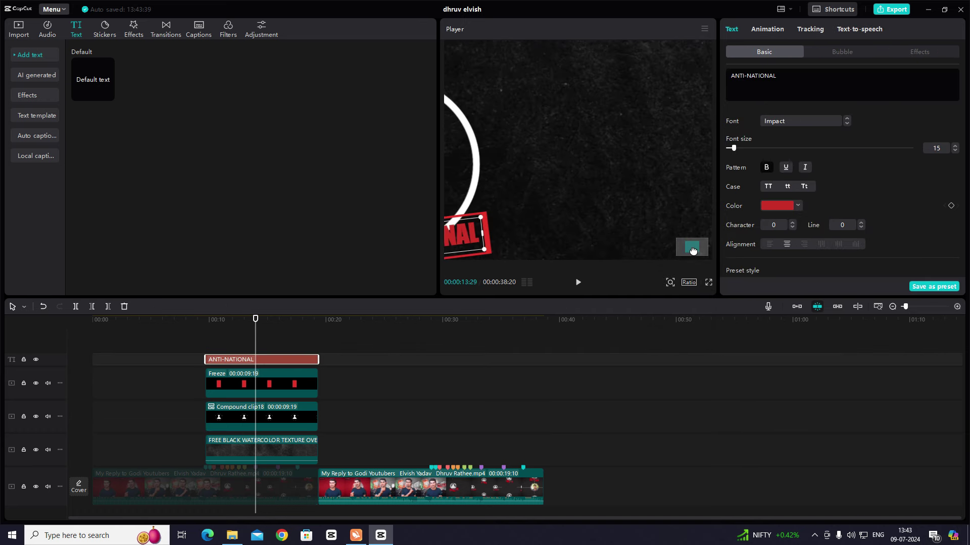
left_click_drag(692, 248, 682, 251)
left_click_drag(578, 180, 577, 183)
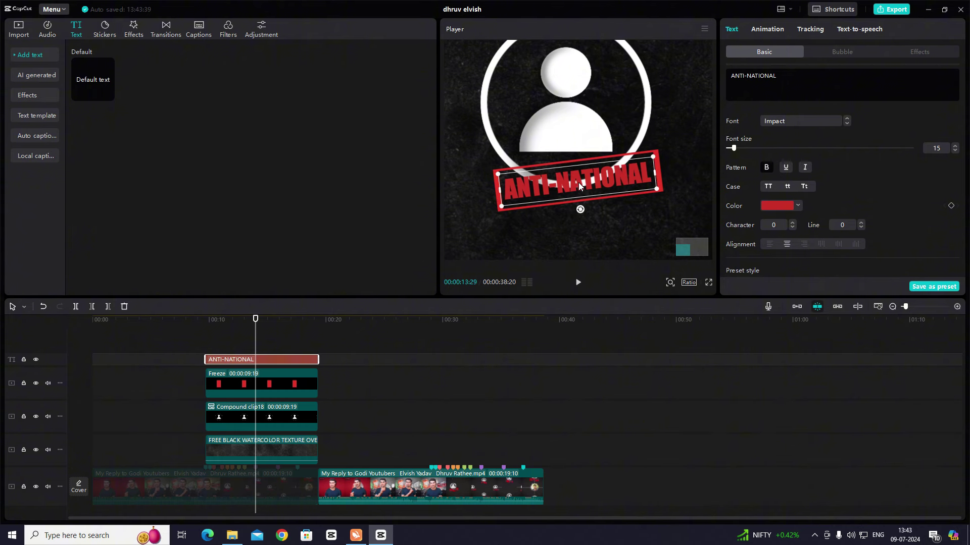
left_click(696, 212)
left_click(670, 282)
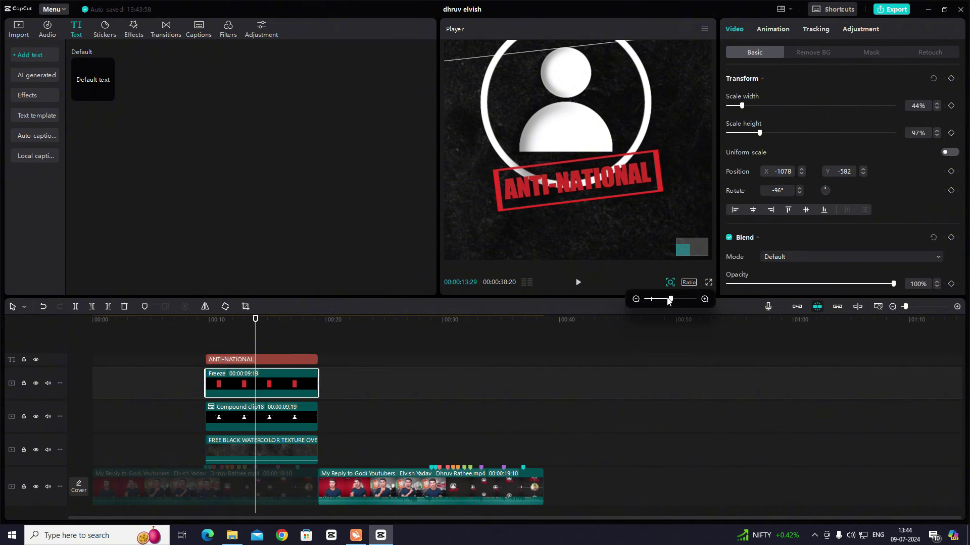
scroll(673, 234, "down", 3)
left_click(676, 184)
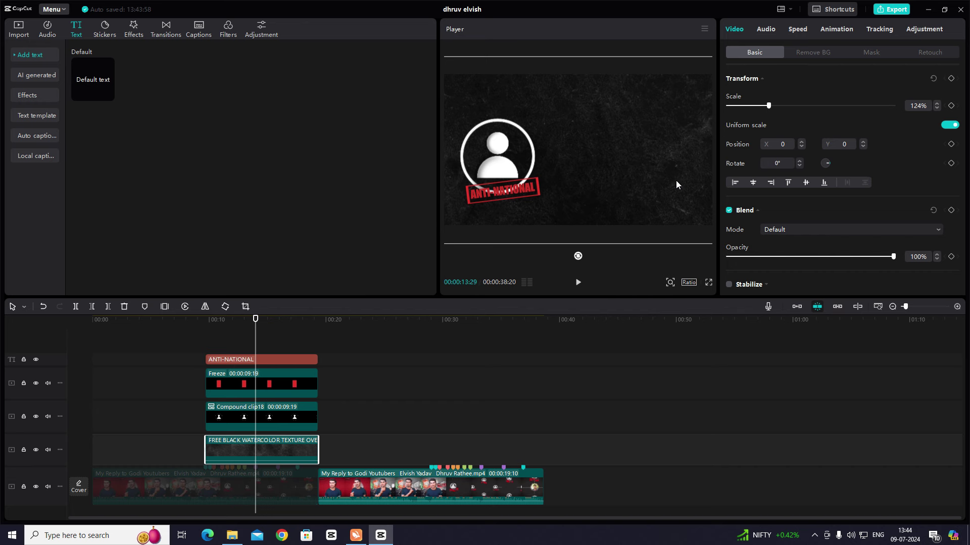
left_click(635, 52)
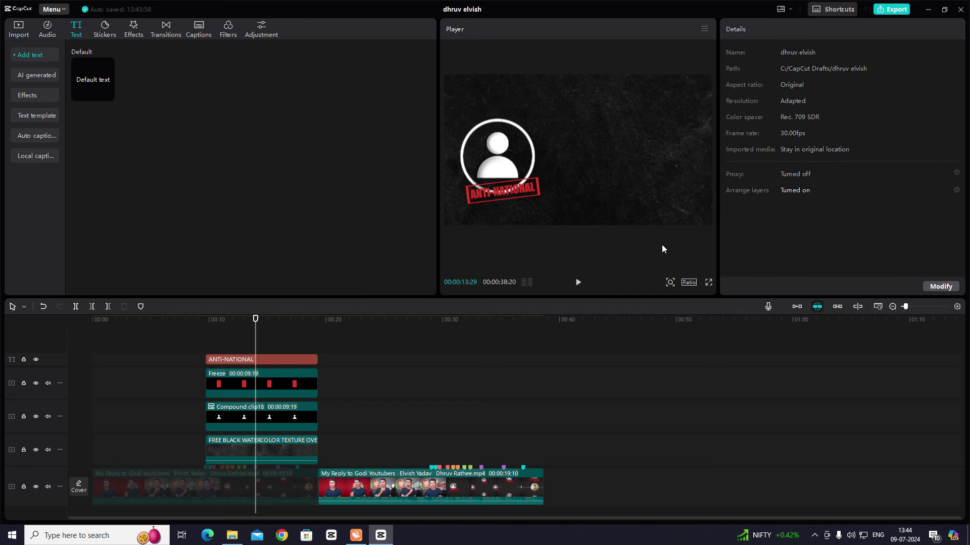
Combine the ANTI-NATIONAL text and the red border freeze clip into one compound clip
left_click_drag(255, 338, 206, 337)
scroll(216, 414, "down", 1)
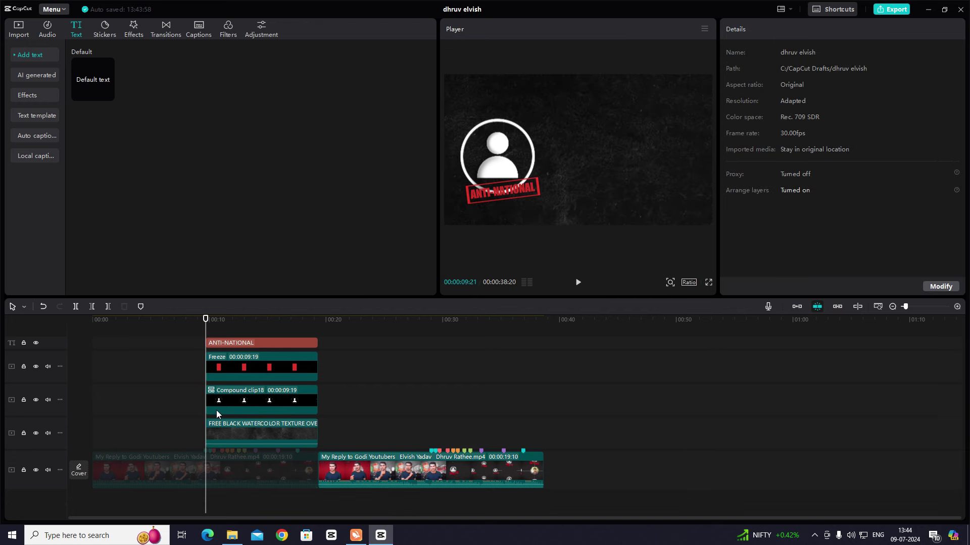
left_click(238, 327)
left_click(264, 371)
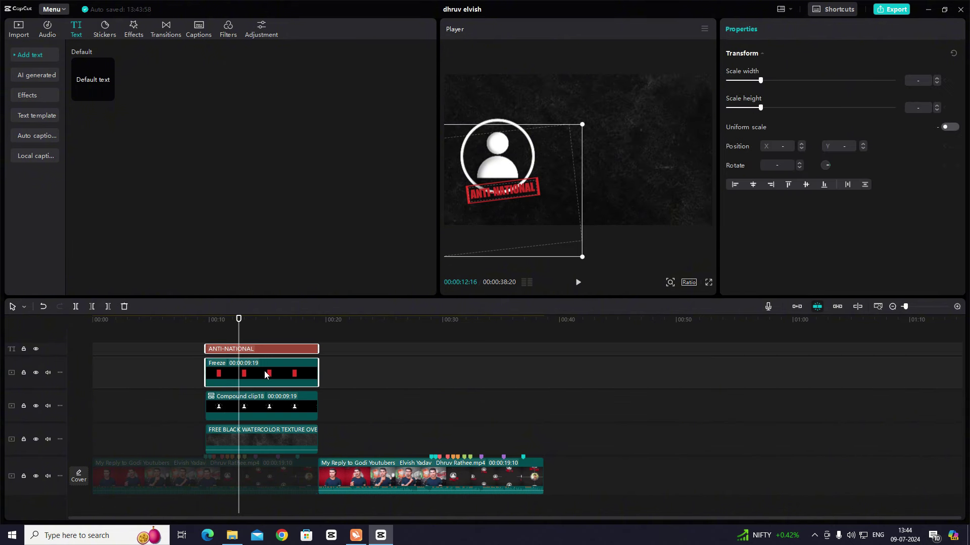
key("alt+g")
left_click(206, 335)
Add transform and blend keyframes to the profile icon compound clip at its start, 00:00:09:21, and at 00:00:10:02
left_click(222, 400)
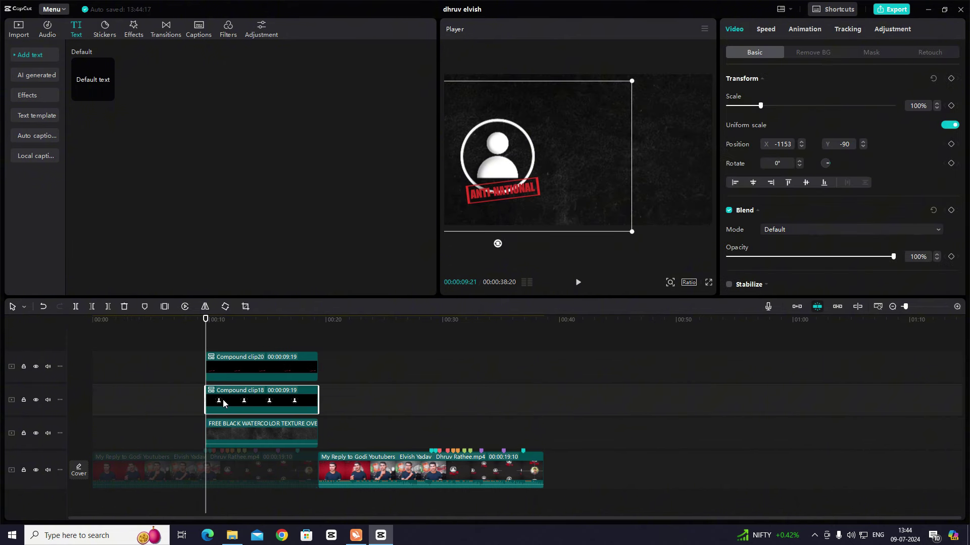
left_click(951, 78)
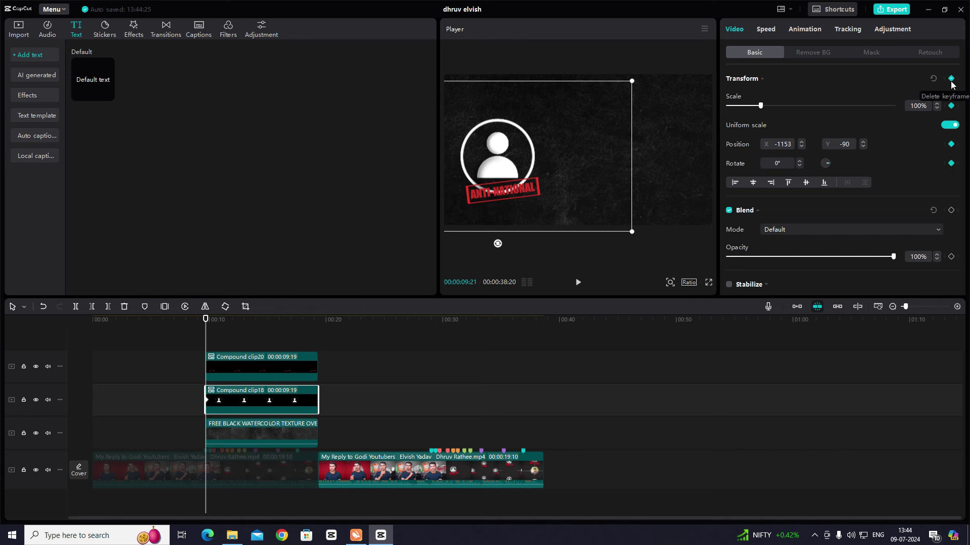
left_click(957, 307)
left_click(957, 307)
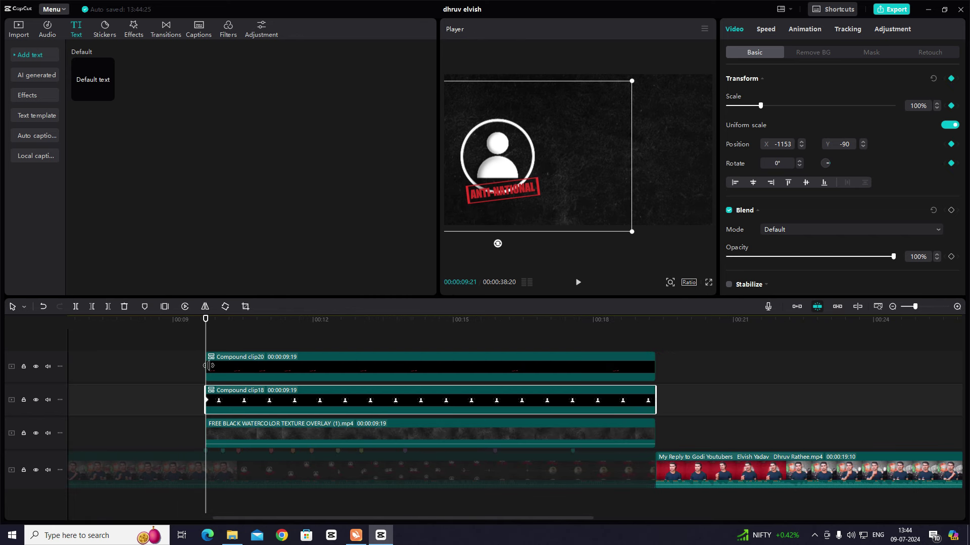
left_click(223, 357)
left_click(951, 79)
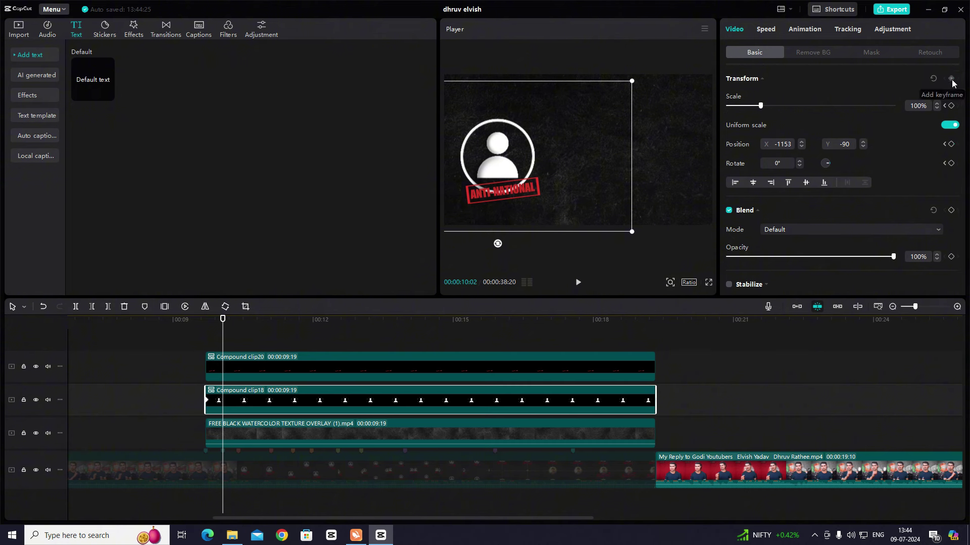
left_click_drag(222, 341, 205, 341)
left_click(952, 211)
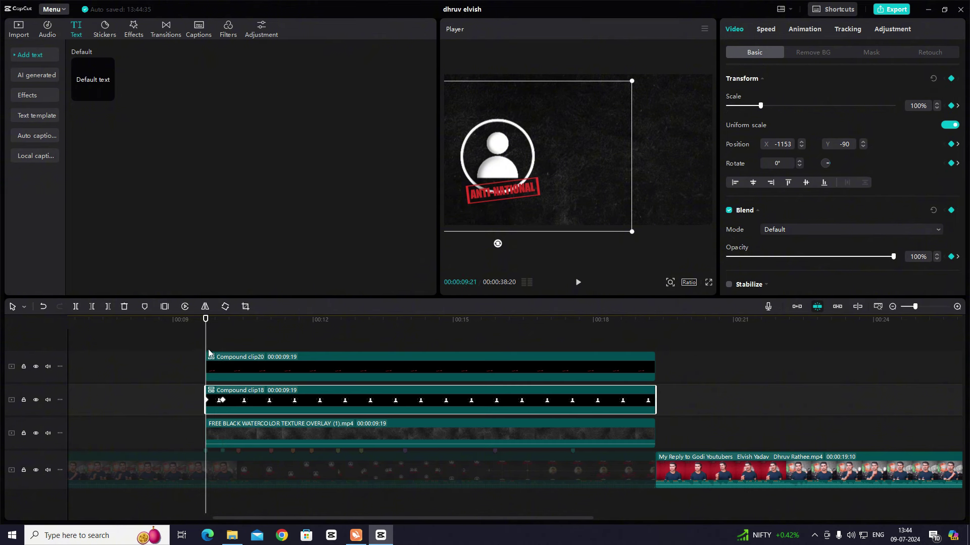
Scale the profile icon clip to 15% at its start keyframe and 62% at the 00:00:10:02 keyframe
left_click_drag(760, 106, 733, 112)
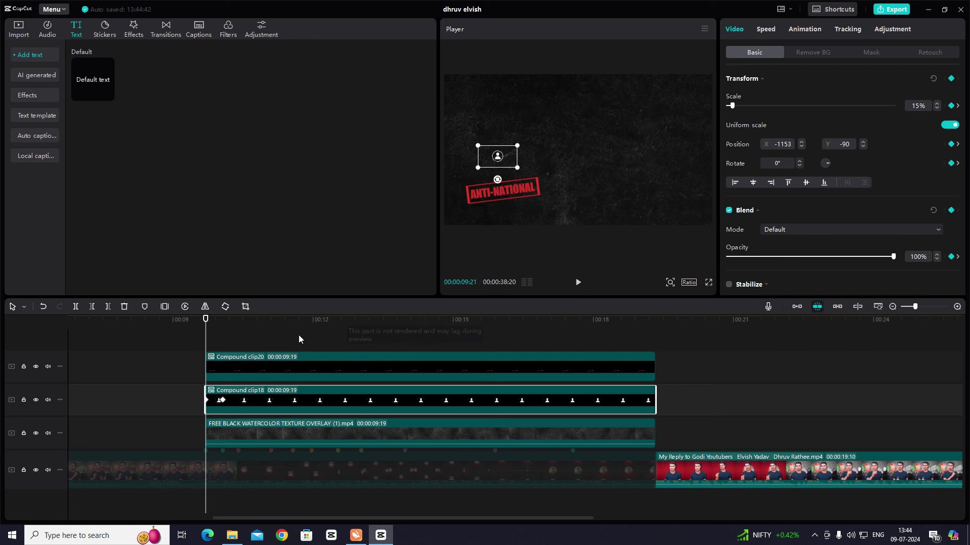
left_click(223, 400)
left_click_drag(634, 78, 584, 137)
left_click(231, 372)
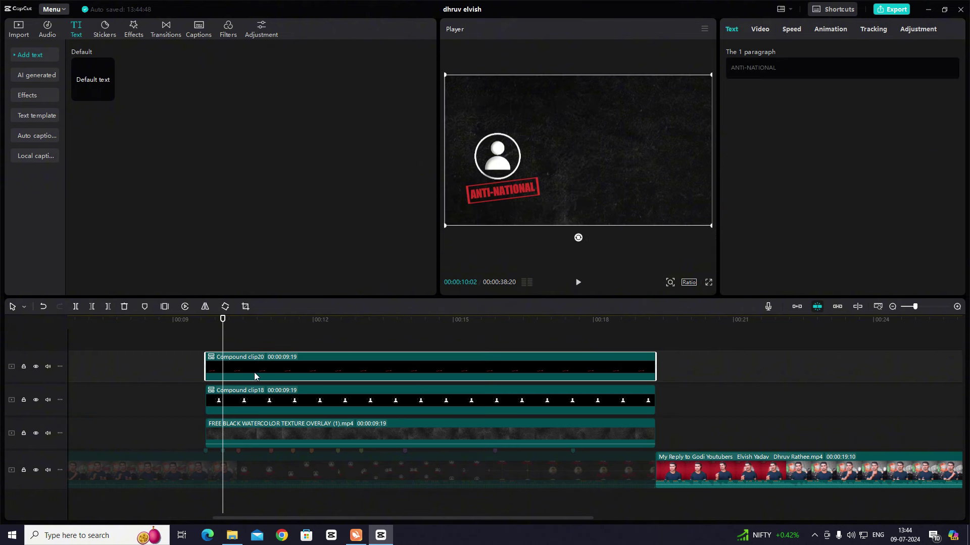
left_click(761, 30)
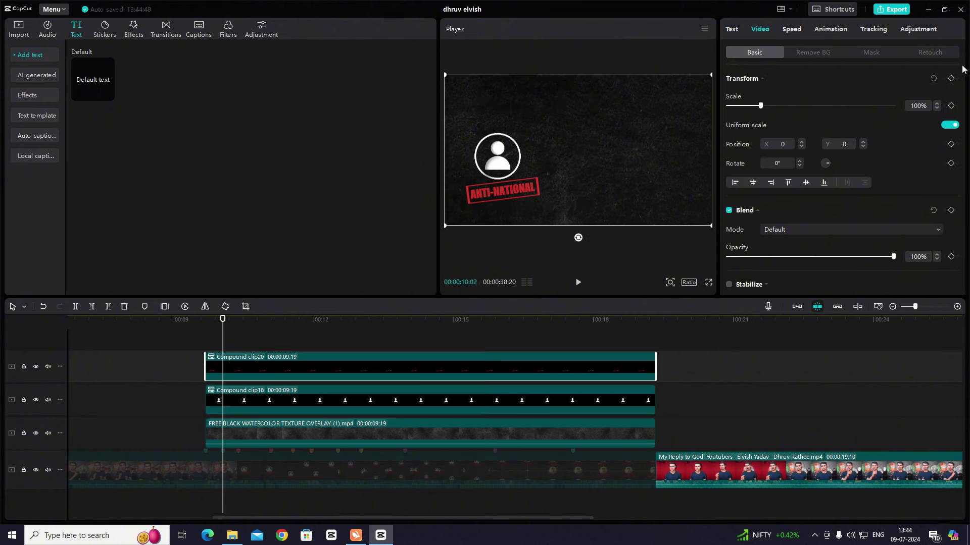
left_click(953, 80)
Lower the profile icon clip's opacity to zero at its 00:00:09:21 keyframe and play back the fade-in
left_click(237, 398)
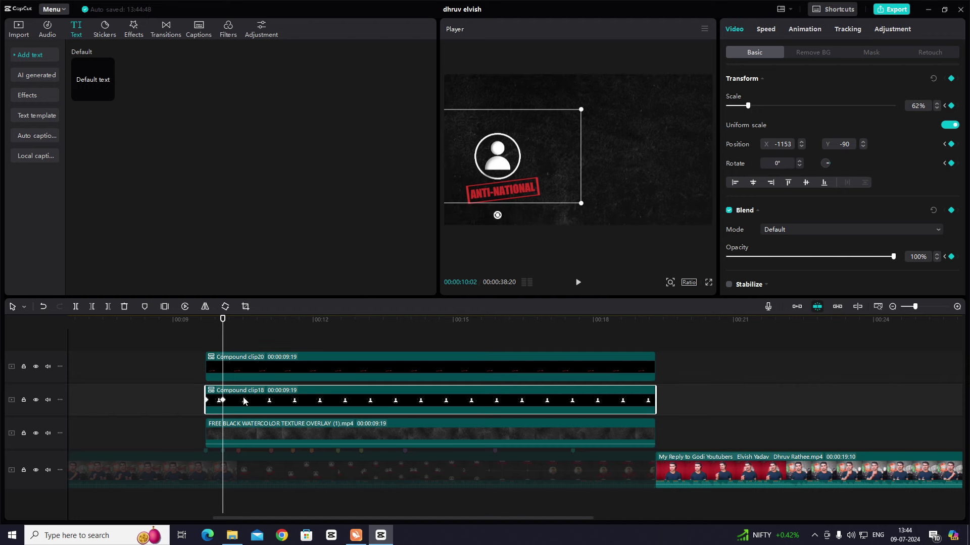
left_click_drag(213, 338, 206, 340)
left_click(237, 397)
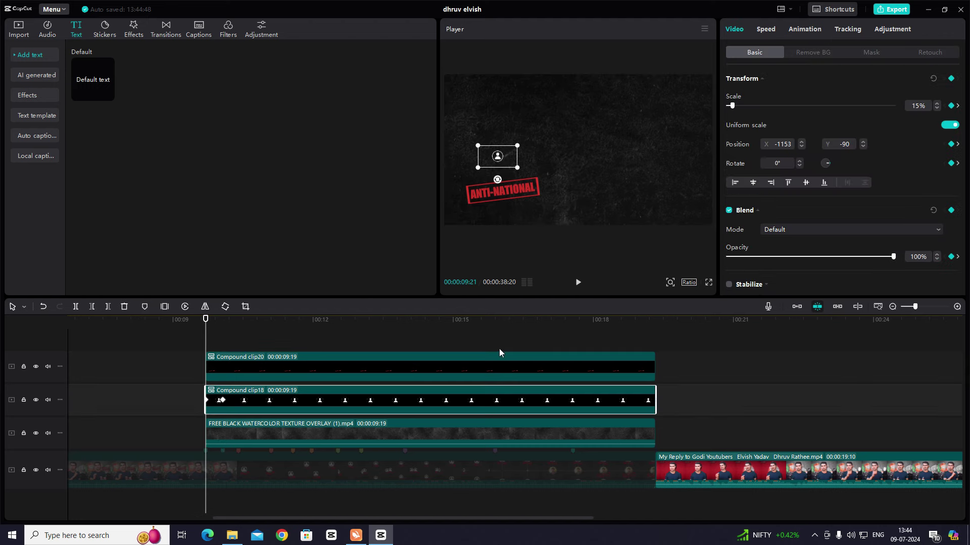
left_click_drag(893, 256, 423, 267)
key("space")
key("space")
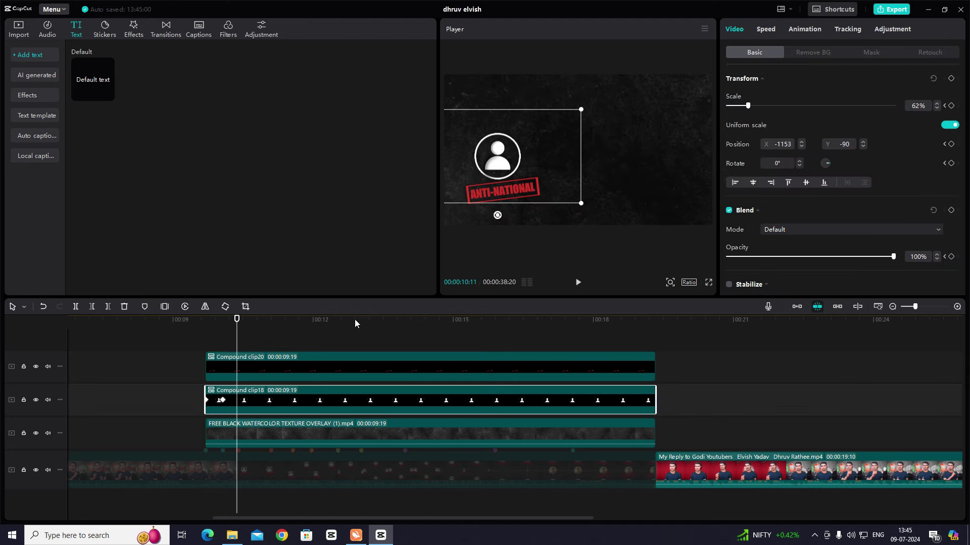
Examine the scale, X and Y keyframe curves of the profile icon clip in its keyframe graph
left_click(228, 334)
left_click(249, 408)
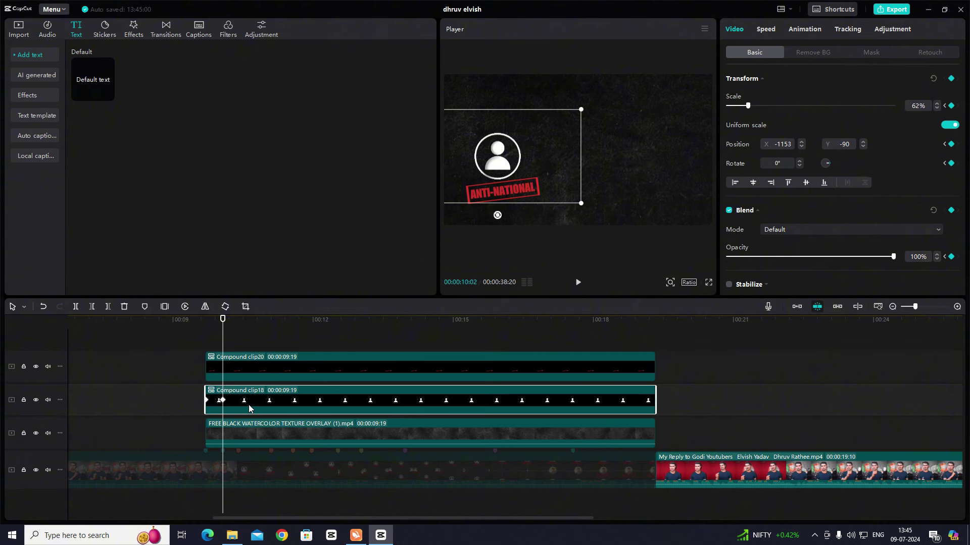
key("alt+k")
double_click(263, 340)
scroll(263, 340, "up", 1)
left_click(223, 355)
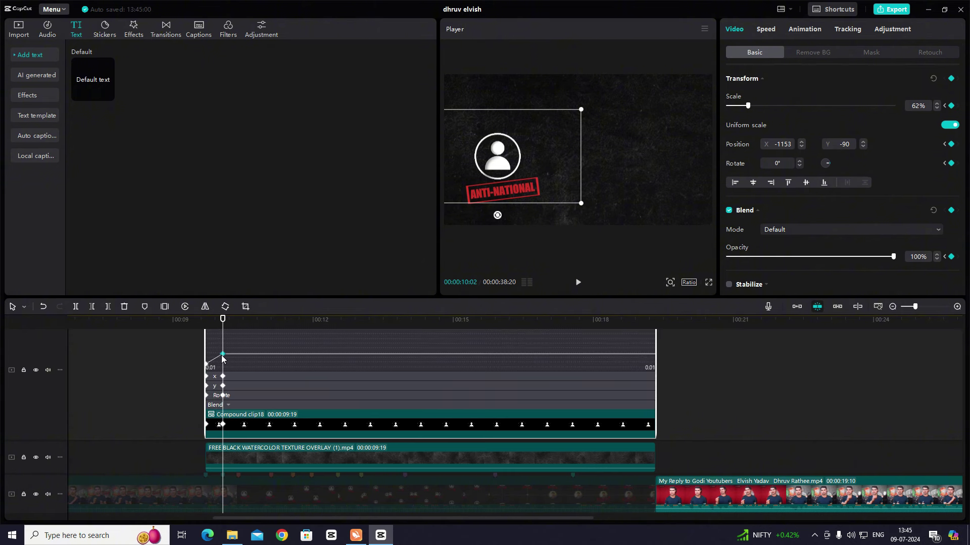
scroll(417, 343, "up", 2)
double_click(257, 410)
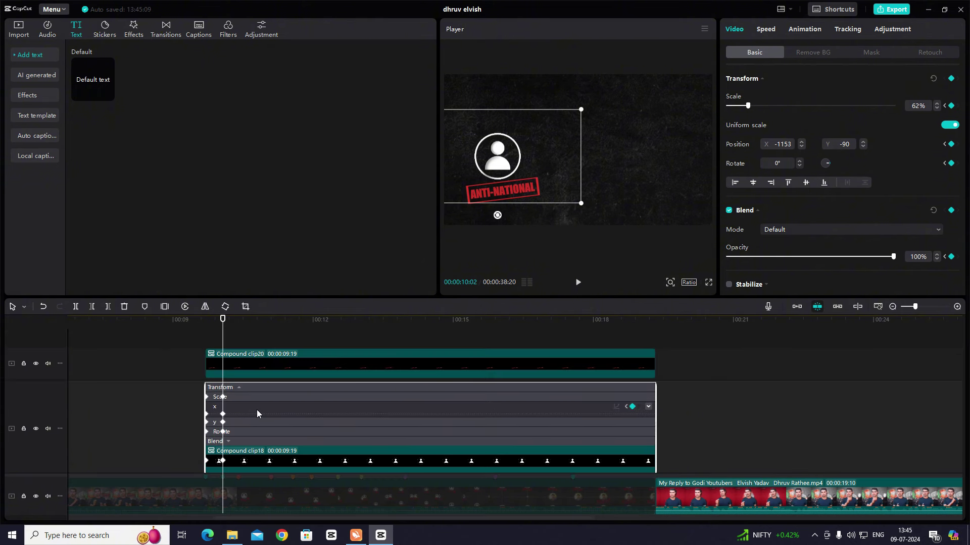
double_click(246, 419)
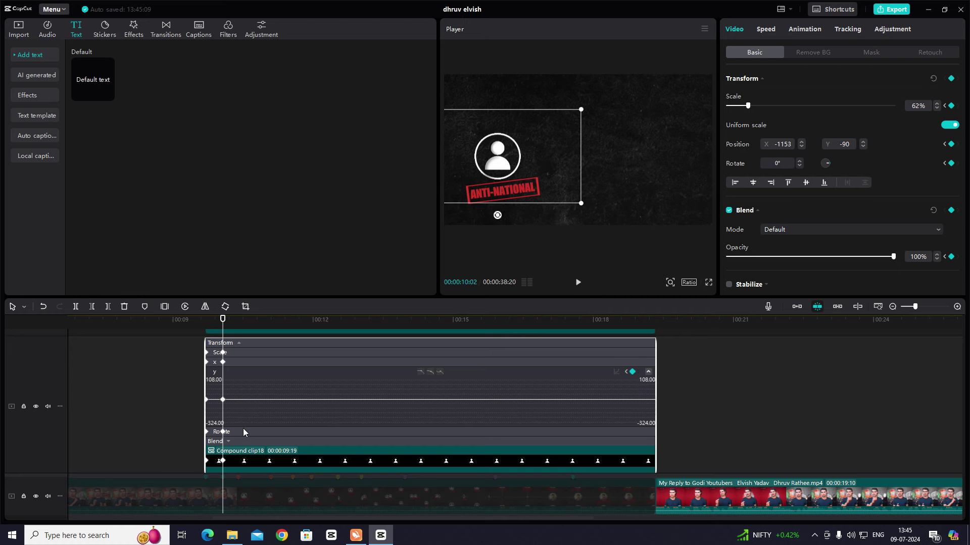
double_click(280, 380)
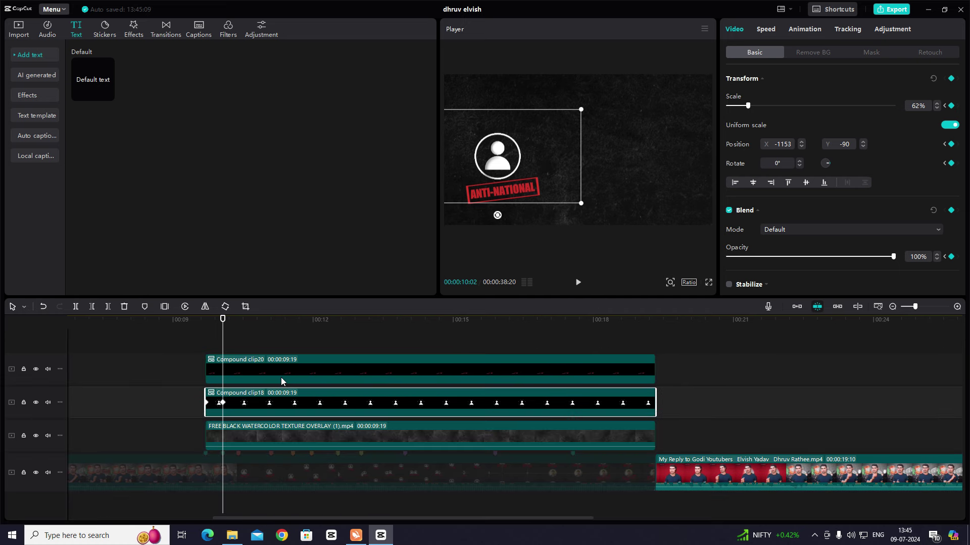
Apply the Fade In entrance animation, 0.5 s long, to the ANTI-NATIONAL stamp compound clip
left_click(198, 336)
key("space")
left_click(206, 346)
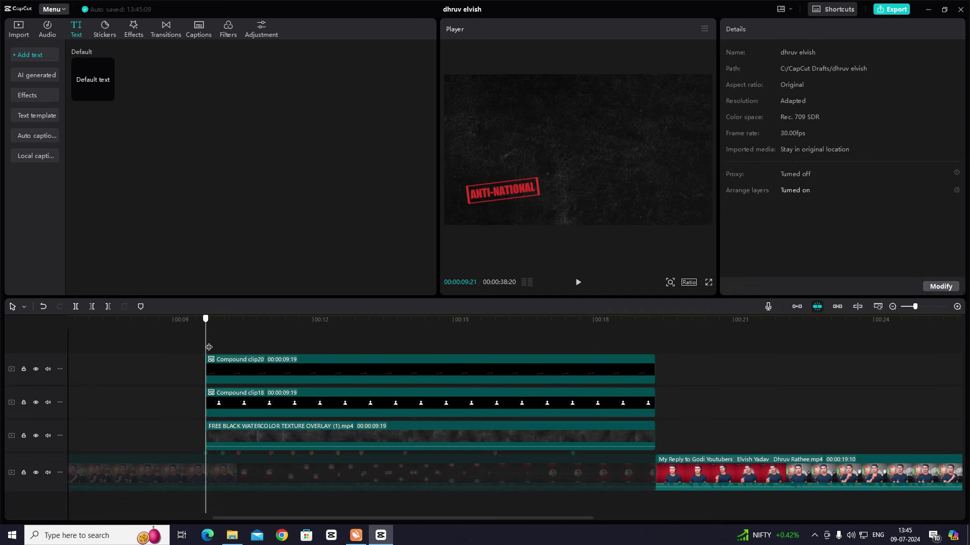
left_click(230, 365)
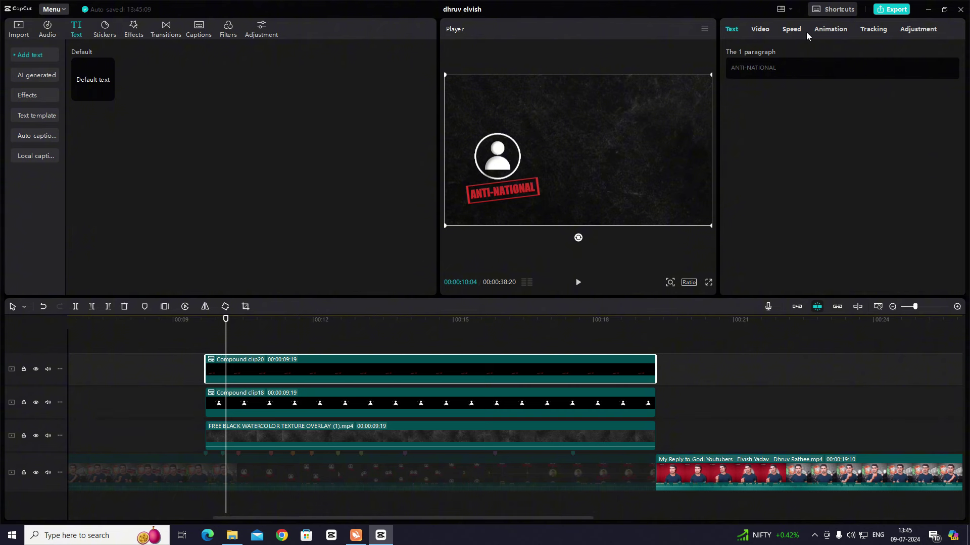
left_click(831, 29)
left_click(774, 82)
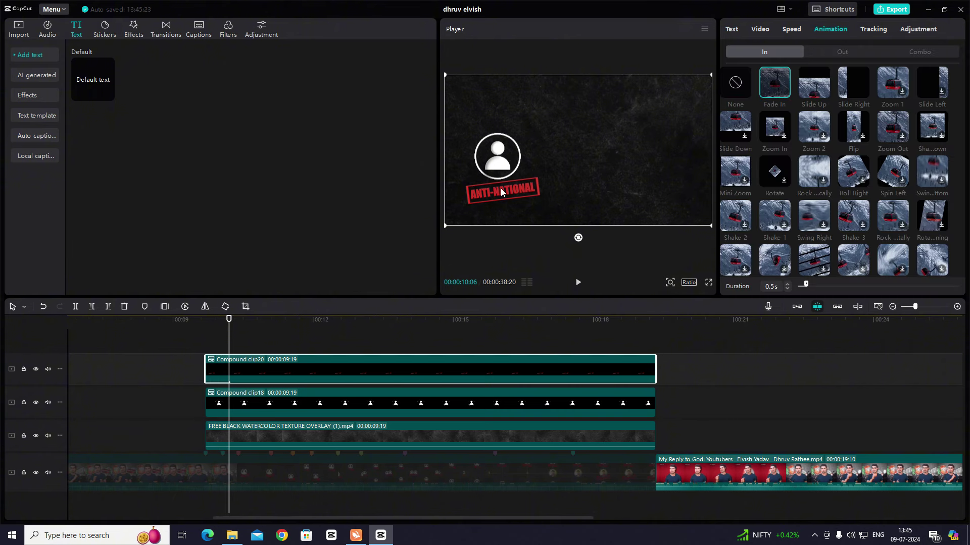
Scale the stamp clip down to 80% and position it at X -242, Y 54 over the profile icon's lower edge
left_click_drag(507, 195, 507, 187)
left_click_drag(712, 66, 699, 75)
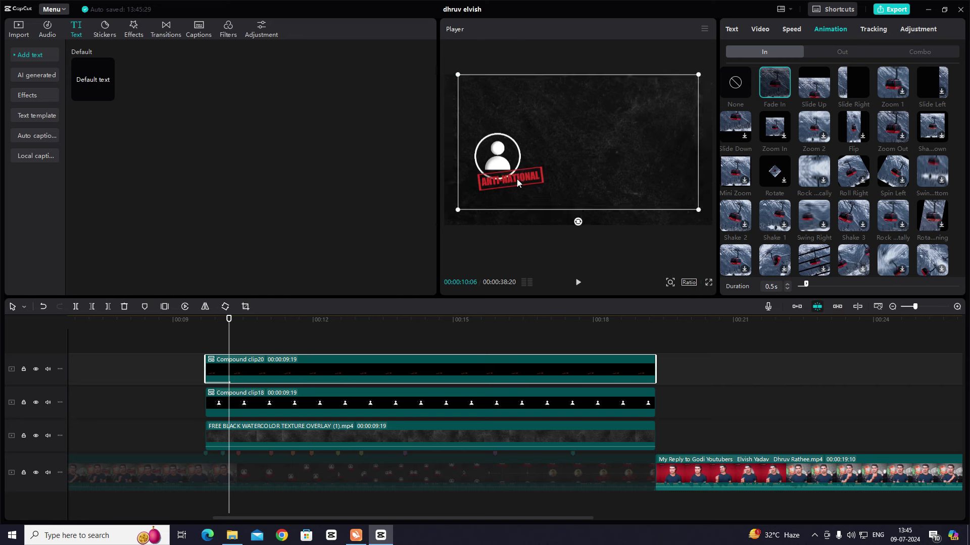
left_click_drag(516, 178, 509, 183)
left_click_drag(680, 75, 668, 83)
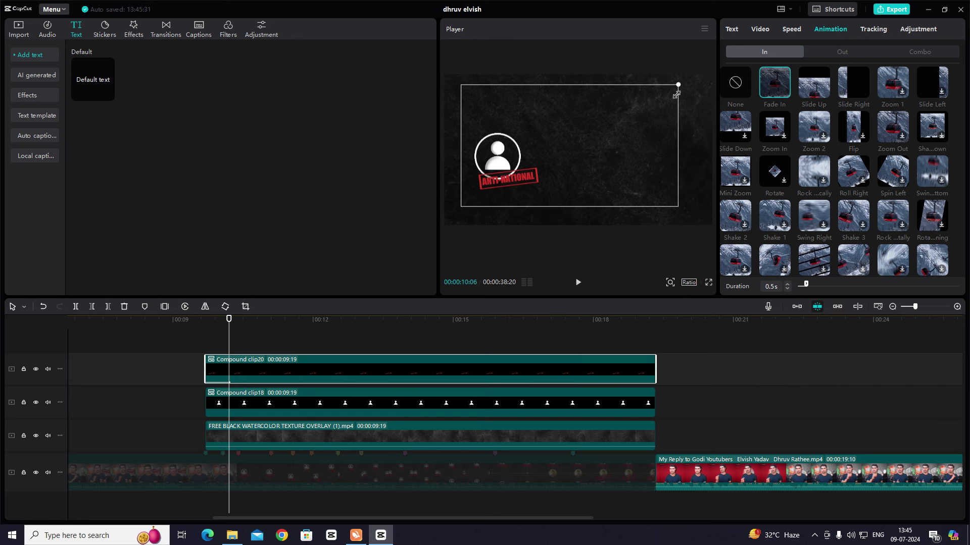
left_click_drag(514, 179, 506, 181)
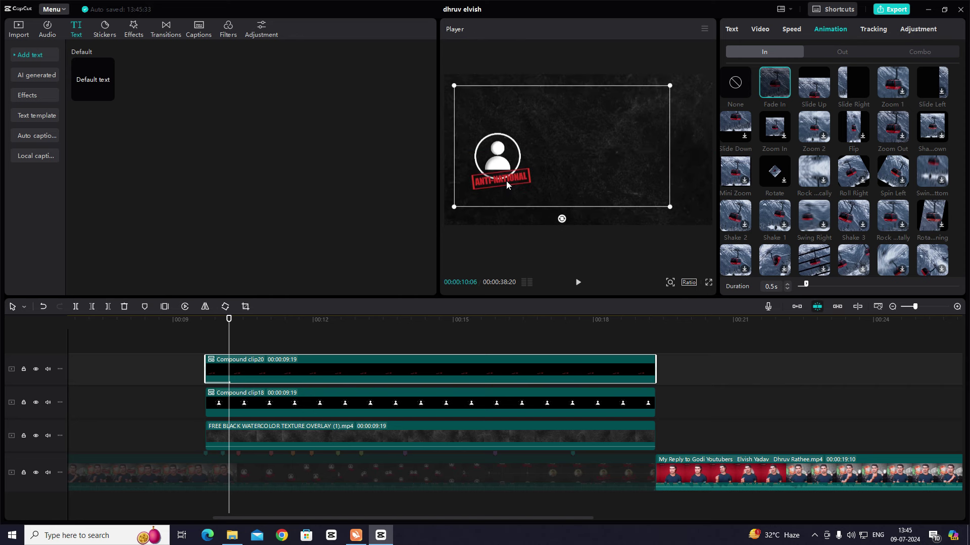
left_click(574, 54)
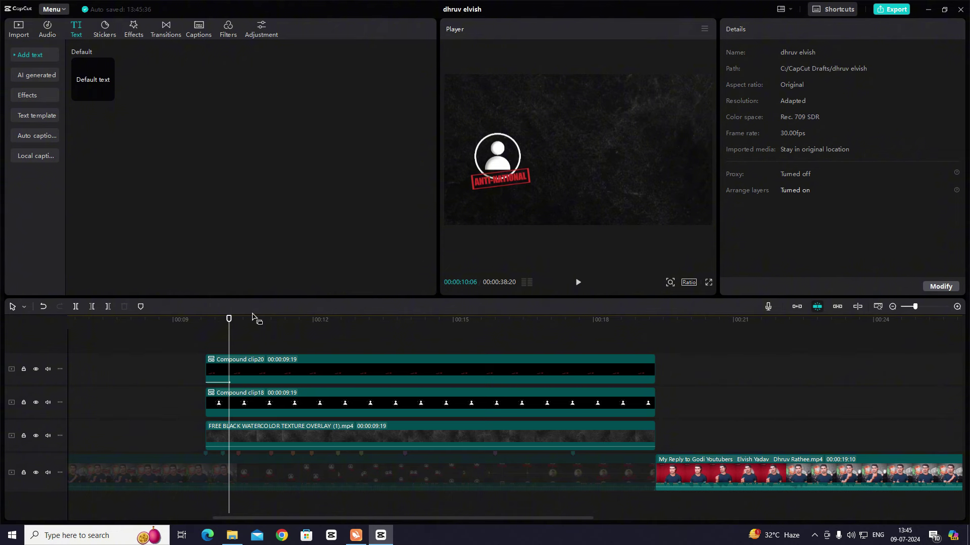
Delay the stamp clip on its track to start at about 00:00:09:25, slightly after the profile icon clip
left_click(206, 339)
key("space")
key("space")
left_click_drag(232, 365, 238, 366)
left_click(204, 341)
left_click(221, 351)
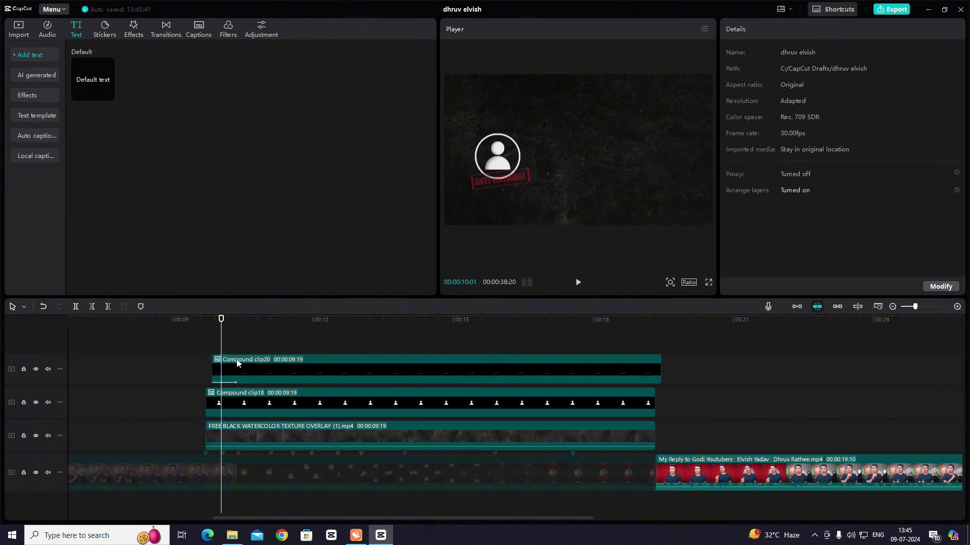
Add closely spaced opacity keyframes to the stamp clip from about 00:00:10:01, alternating between 100% and reduced values such as 63%, for a flicker
left_click(235, 374)
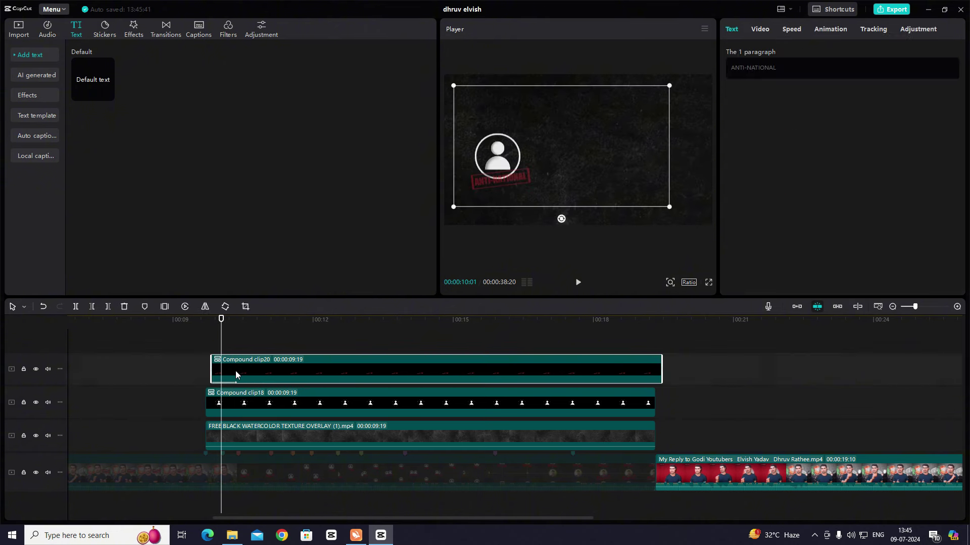
left_click(771, 29)
left_click(951, 210)
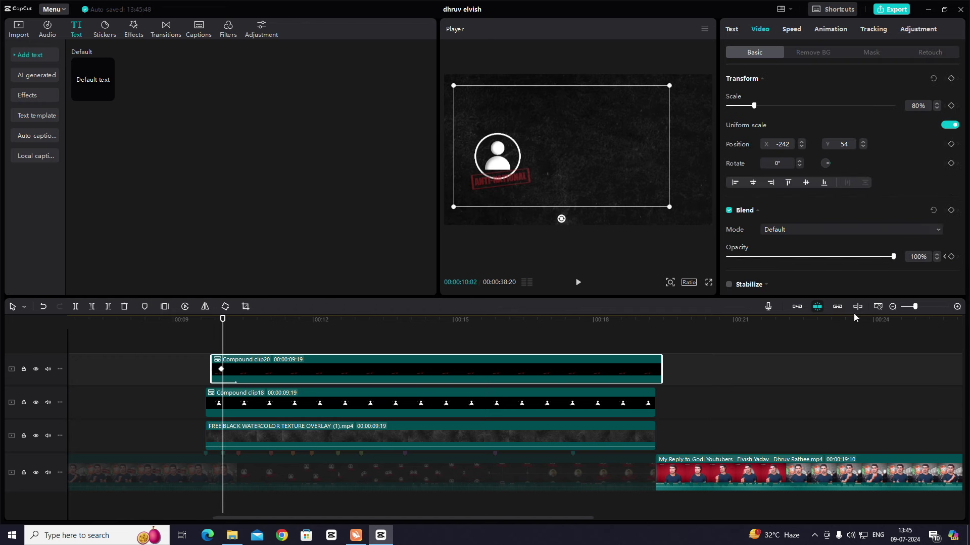
key("Right")
key("Right")
left_click_drag(893, 257, 832, 256)
key("Right")
key("Right")
key("Right")
key("Right")
key("Right")
key("Right")
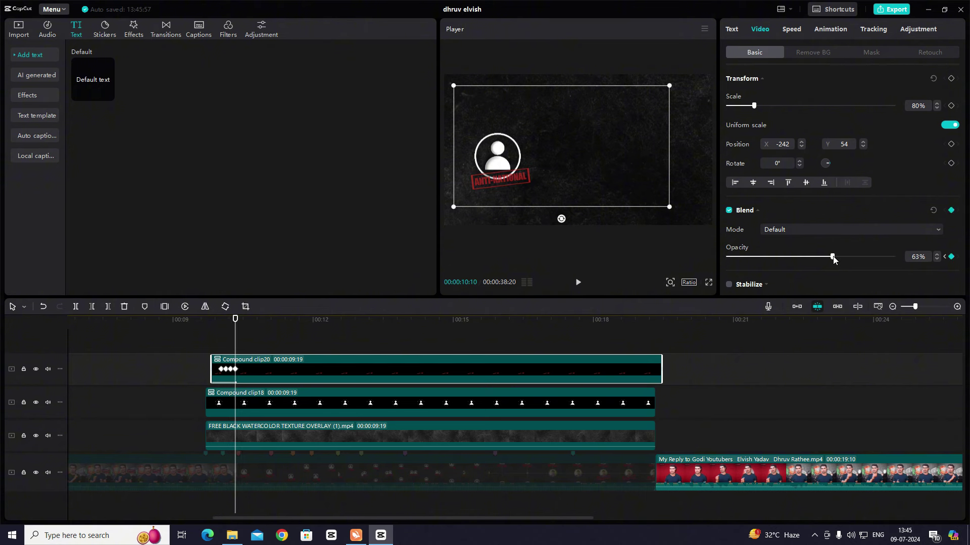
left_click(893, 257)
Play back the stamp's fade-in and opacity flicker from the start of its clip
left_click(216, 342)
key("space")
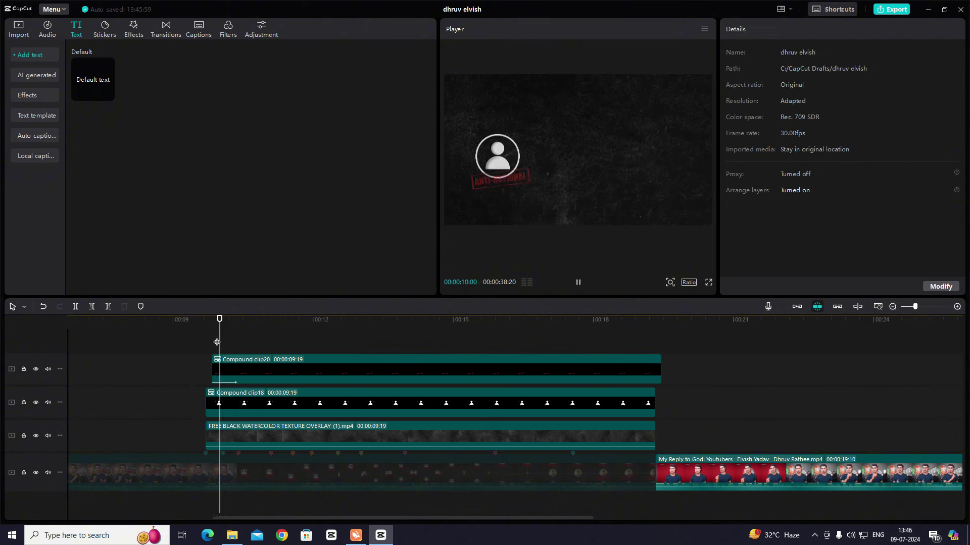
left_click(210, 343)
key("space")
key("space")
left_click(212, 344)
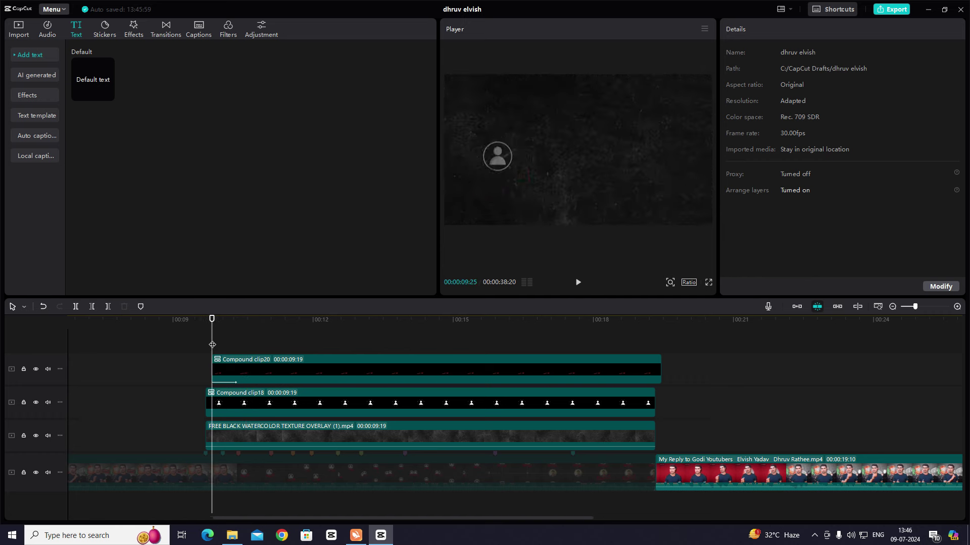
key("space")
Add a red dot as a text clip near 00:00:10:12 and place it on the lower part of the profile icon
left_click_drag(241, 343, 241, 344)
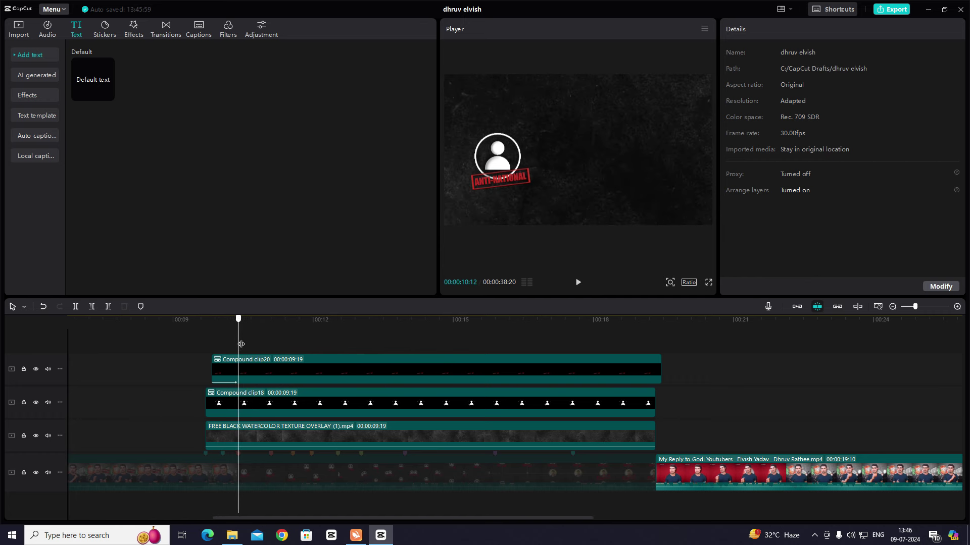
left_click_drag(92, 80, 237, 356)
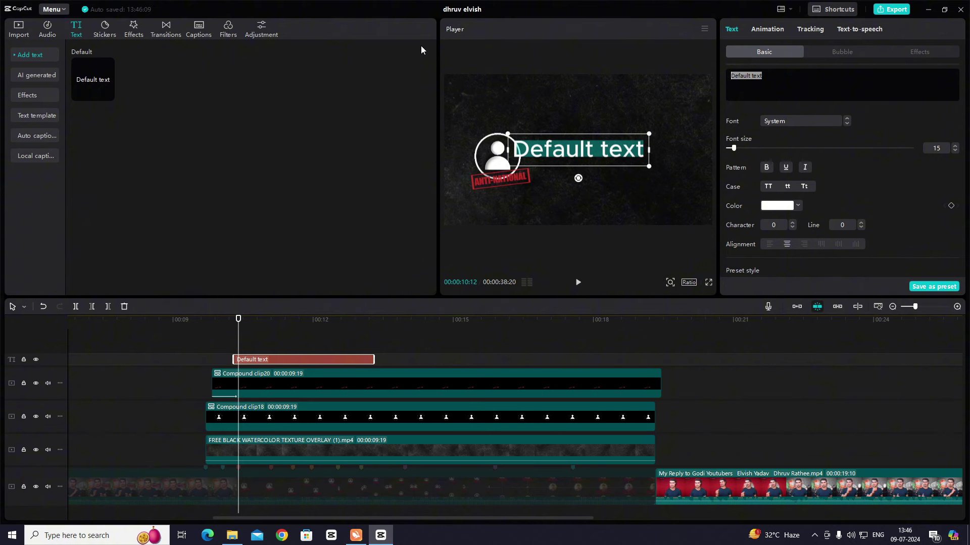
key("BackSpace")
left_click(797, 206)
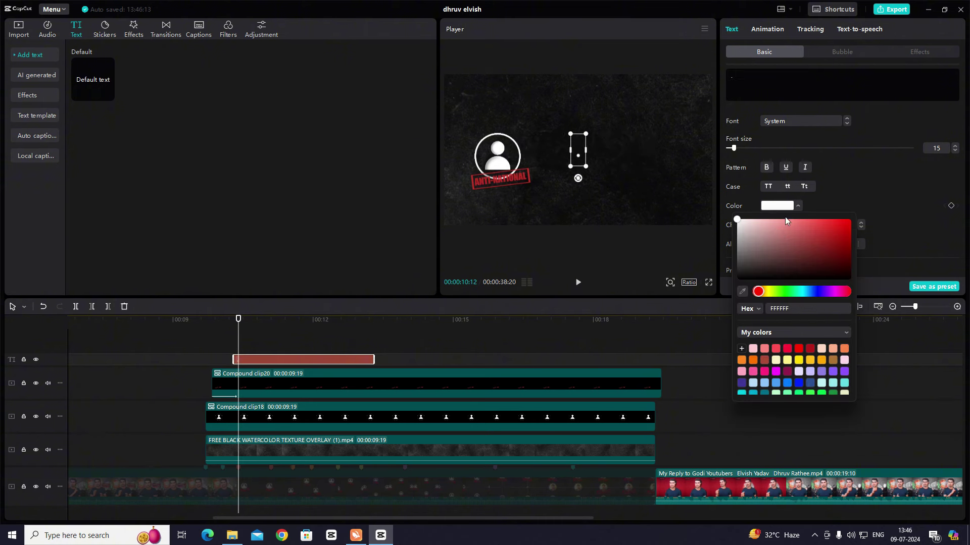
left_click(848, 219)
left_click(588, 155)
left_click(331, 359)
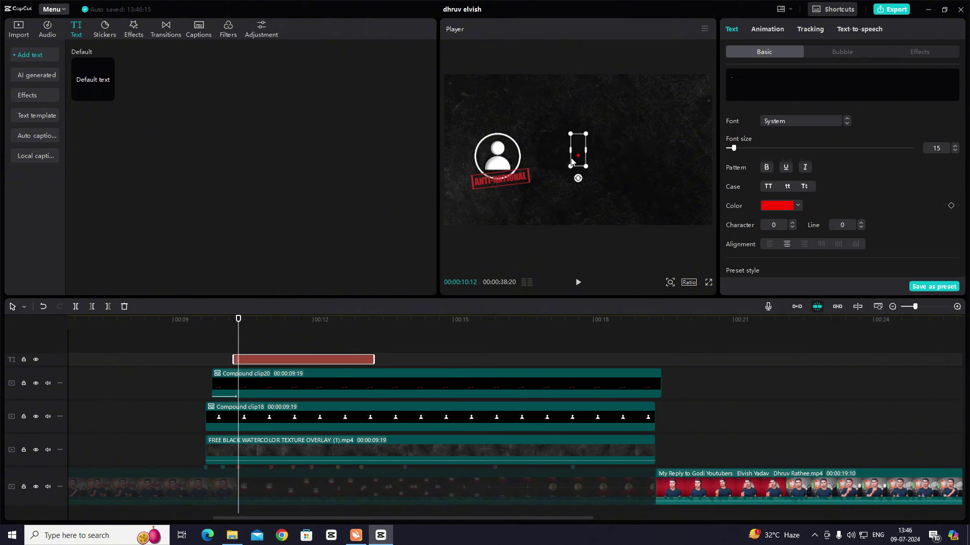
left_click_drag(581, 160, 502, 164)
Disable the stamp and profile icon compound clips so only the texture and red dot show
scroll(311, 376, "down", 1)
left_click(310, 374)
left_click(259, 400, "ctrl")
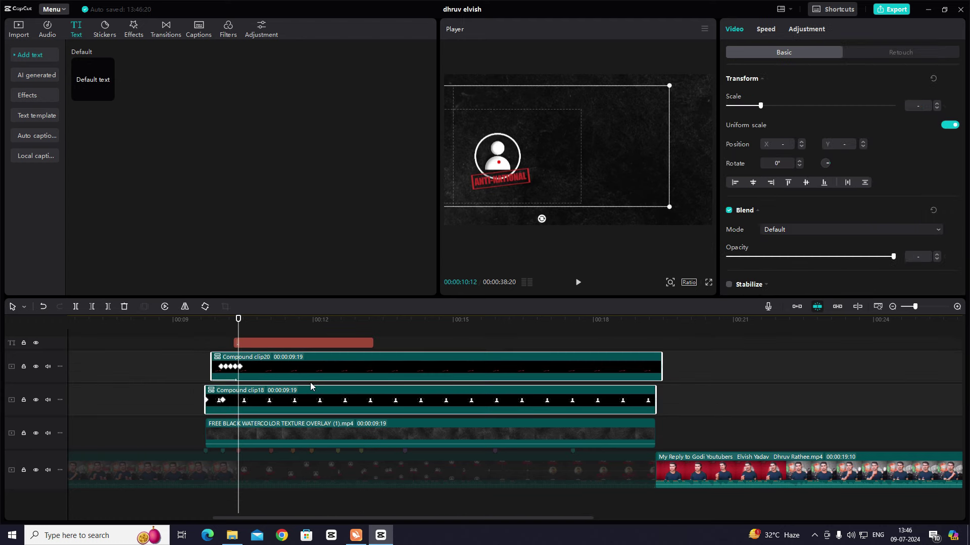
key("v")
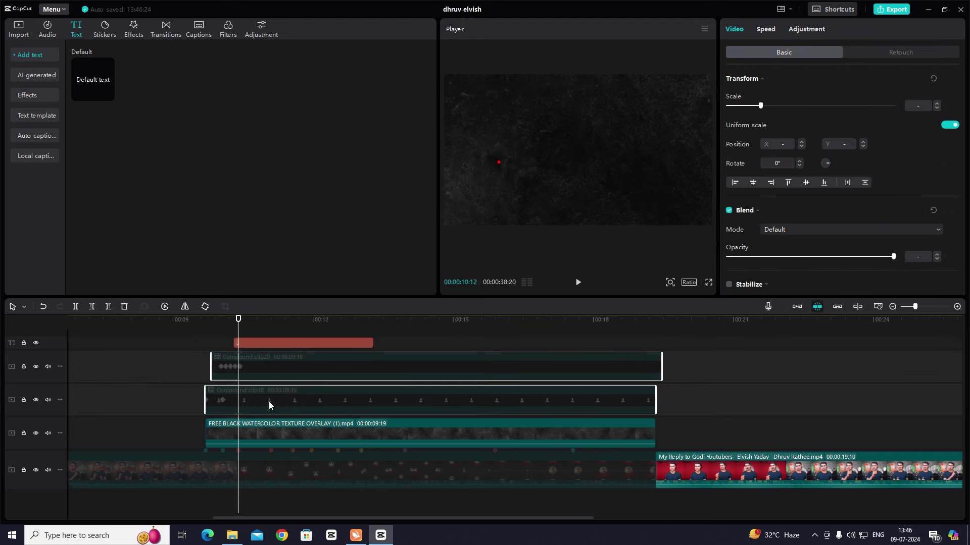
Keyframe the texture overlay's transform at 00:00:10:12 and move it to X -268, Y -262 at 00:00:11:03
left_click(249, 440)
left_click(952, 79)
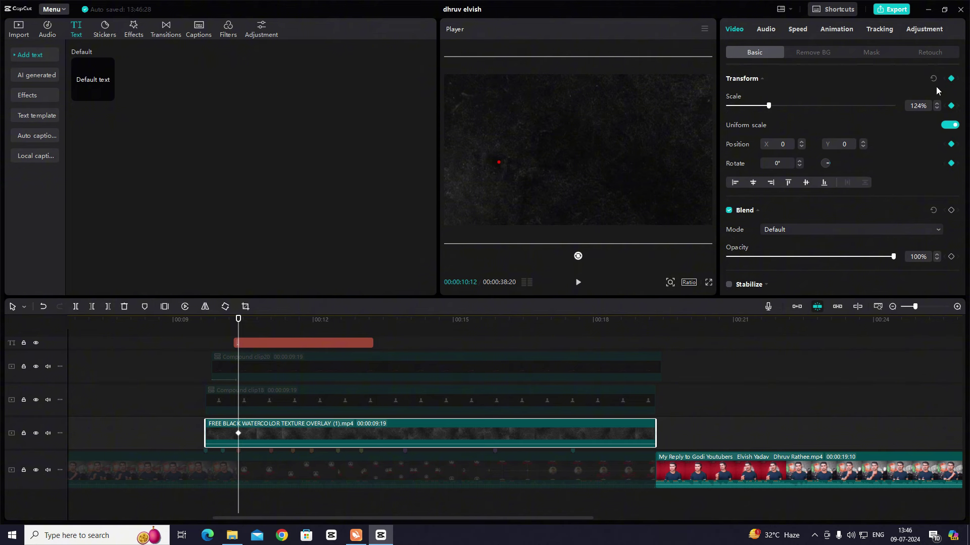
left_click_drag(239, 320, 271, 320)
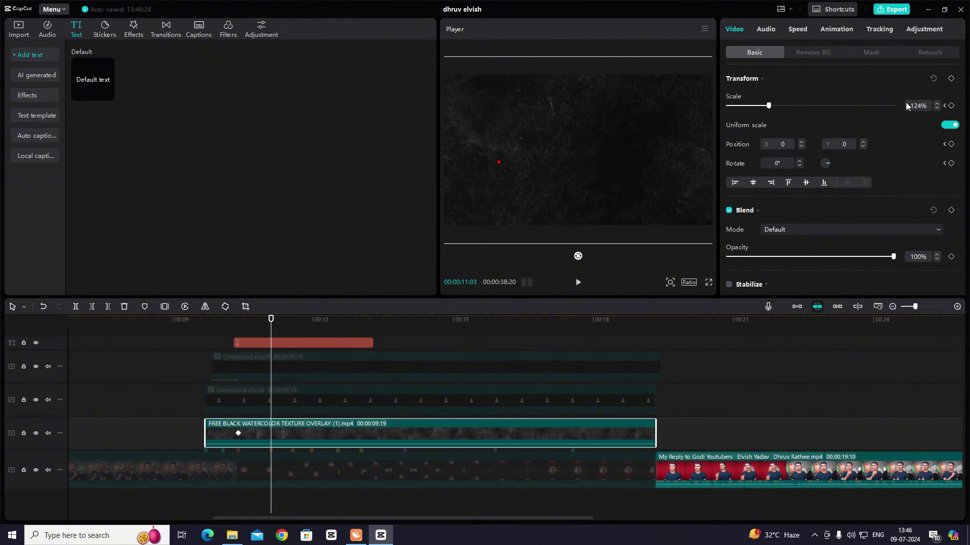
left_click_drag(637, 118, 617, 134)
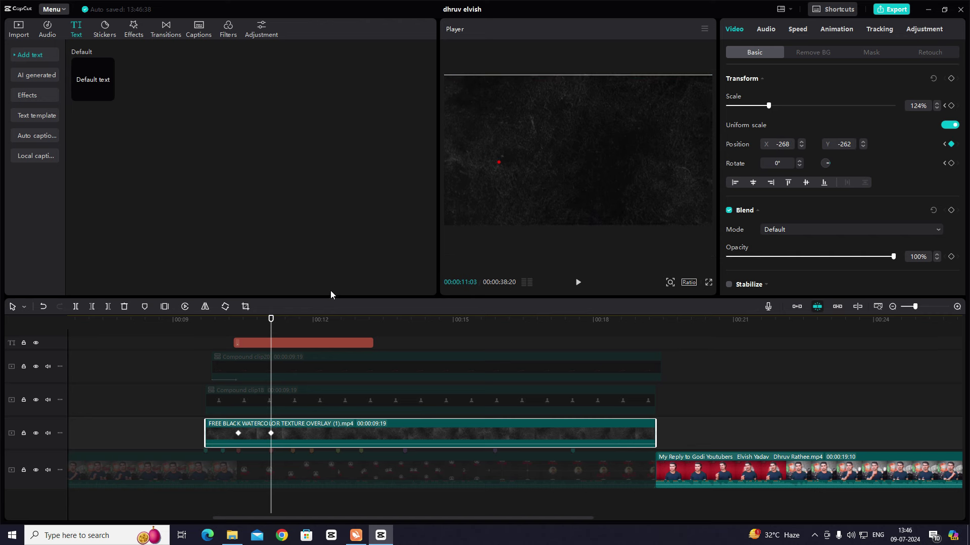
Set the texture overlay's scale to 152% at its 00:00:10:12 keyframe and 141% at 00:00:11:03, with that keyframe's position at X -296, Y -316
mouse_move(271, 333)
left_mouse_down()
mouse_move(243, 336)
mouse_move(272, 339)
left_mouse_up()
left_click_drag(768, 105, 770, 105)
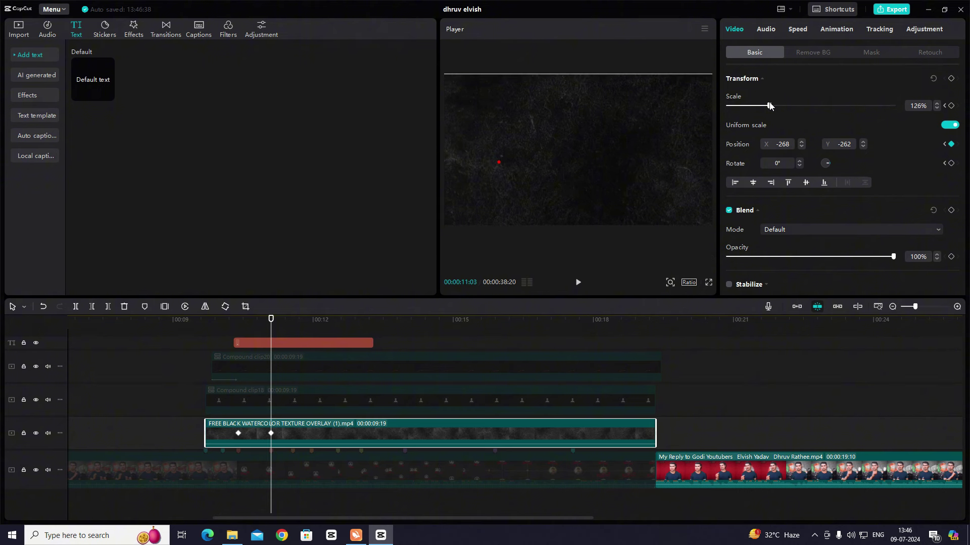
left_click_drag(272, 336, 239, 338)
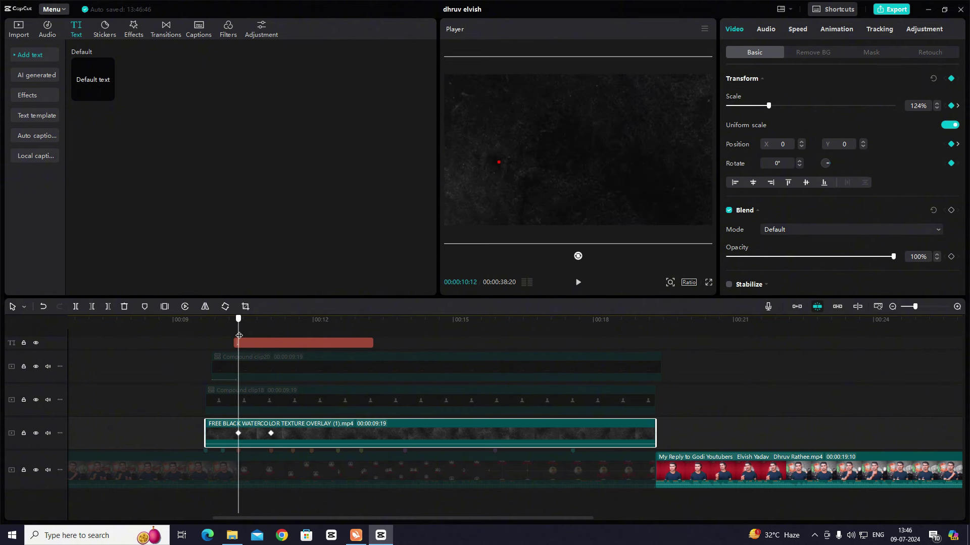
left_click_drag(772, 105, 778, 105)
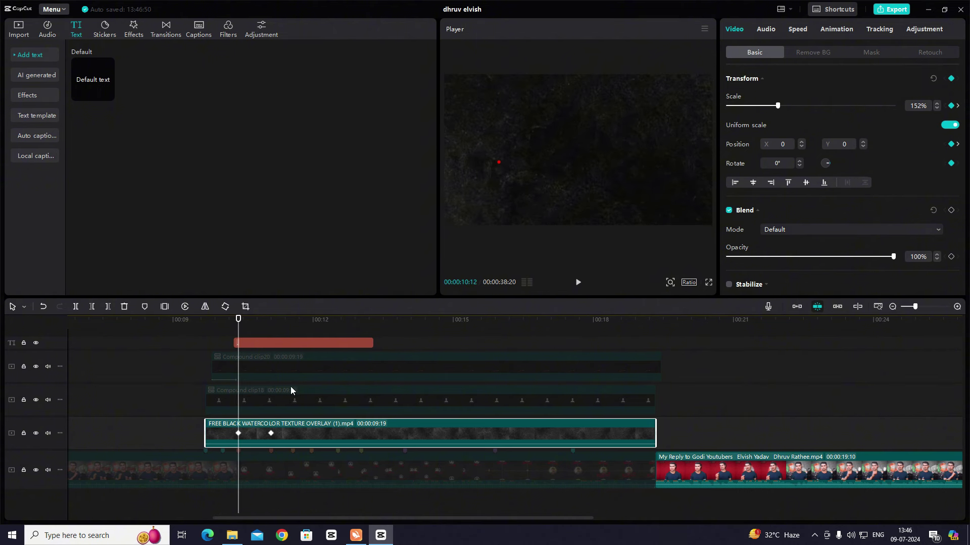
left_click(271, 434)
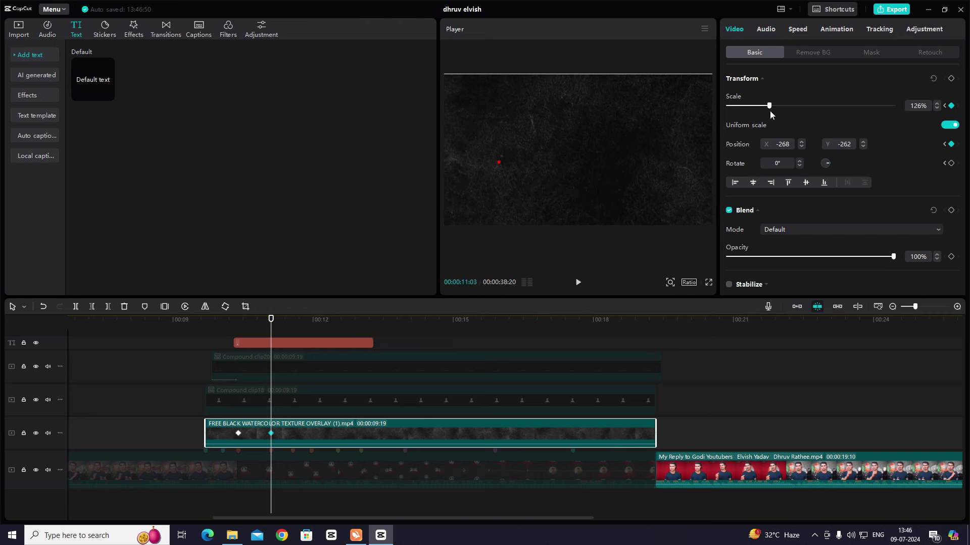
left_click_drag(770, 106, 773, 106)
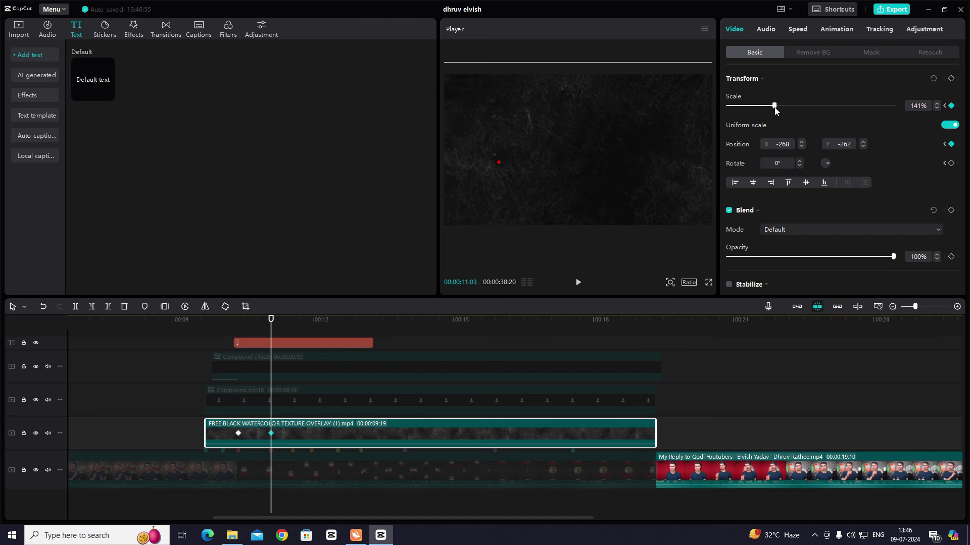
Play back the texture overlay's movement and check its position and scale at the 00:00:11:03 keyframe
left_click(231, 349)
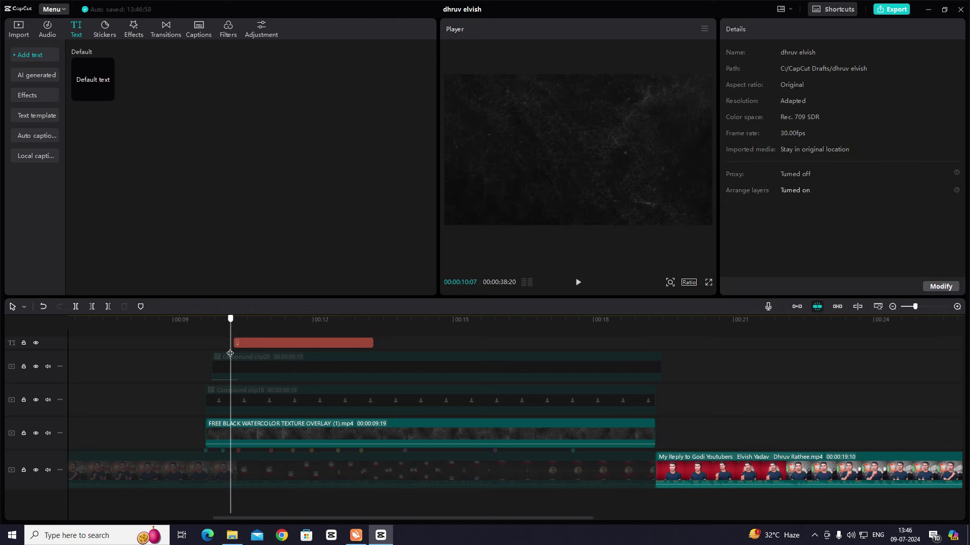
key("space")
key("space")
left_click(286, 391)
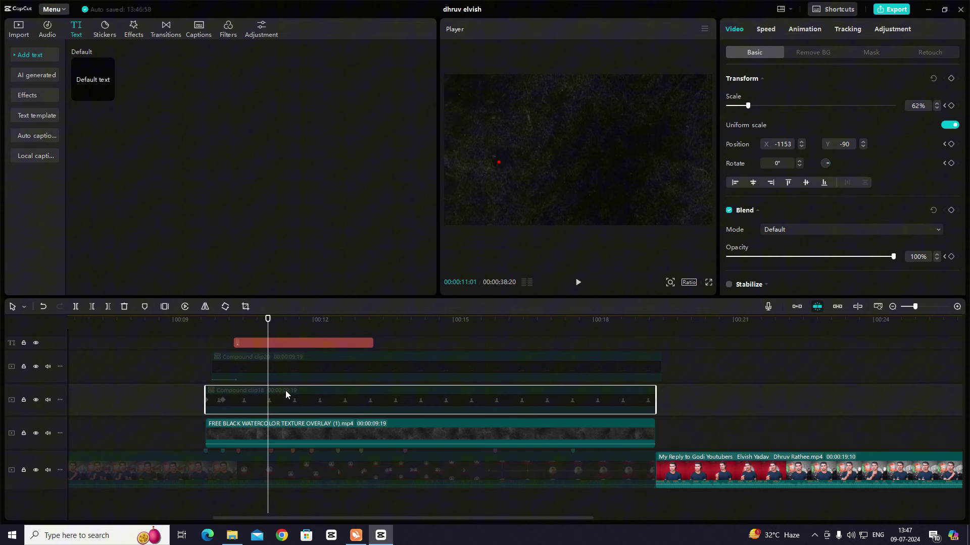
left_click(272, 439)
left_click(270, 330)
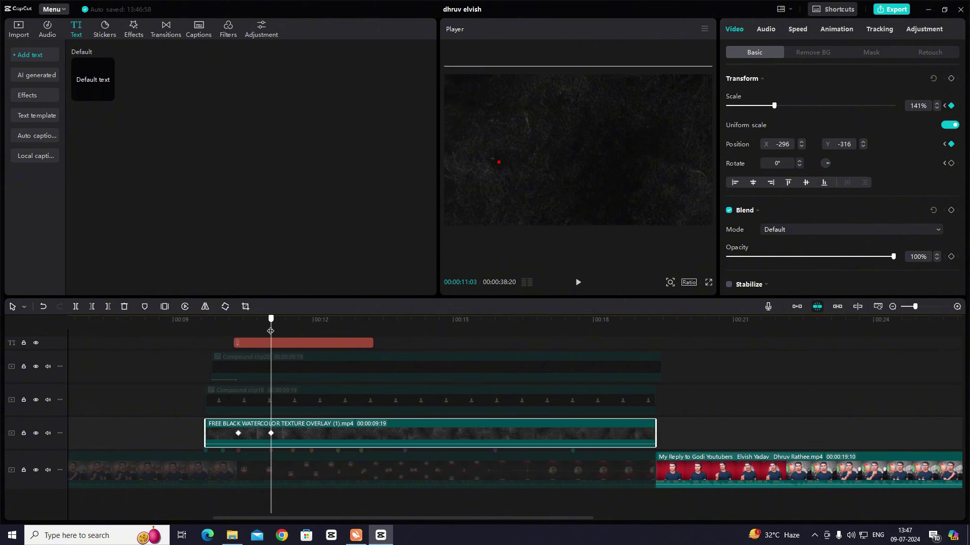
mouse_move(270, 331)
left_mouse_down()
mouse_move(231, 327)
mouse_move(271, 341)
mouse_move(272, 356)
mouse_move(234, 375)
mouse_move(261, 375)
mouse_move(270, 343)
left_mouse_up()
key("space")
key("space")
Place a copy of the red dot text on a second track from 00:00:11:03 and cut off the first dot text there
left_click(276, 343)
left_click(262, 352)
scroll(276, 426, "down", 1)
scroll(253, 353, "up", 1)
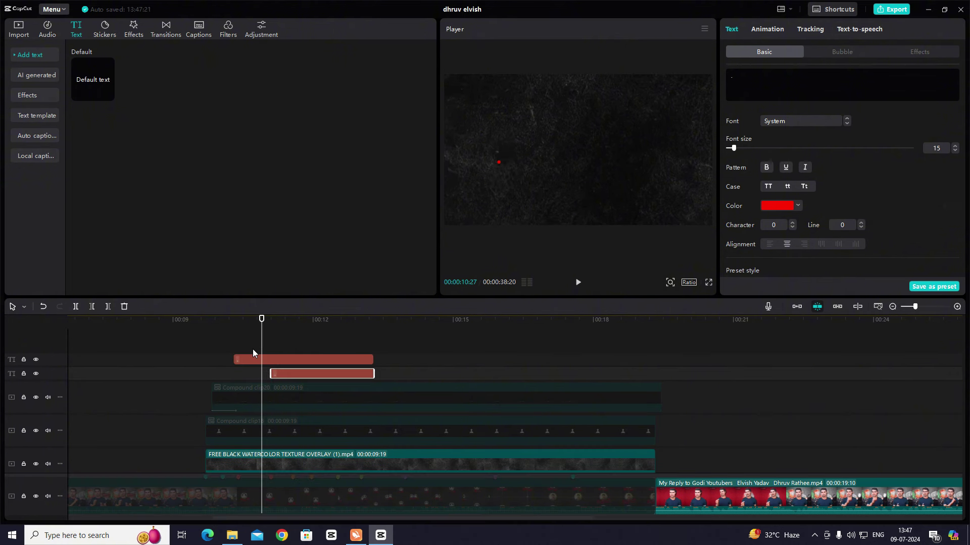
left_click(271, 360)
key("ctrl+b")
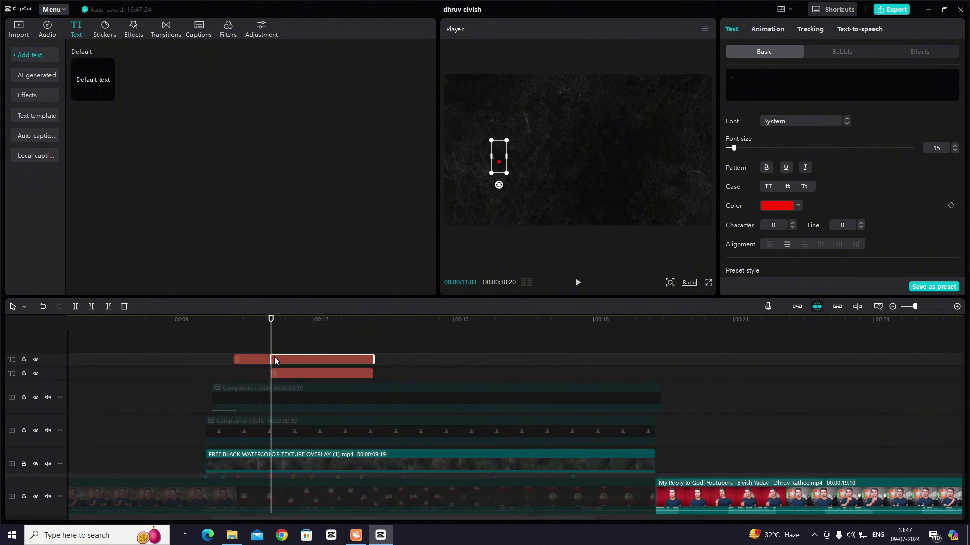
key("Delete")
Compare the red dot at the two texture keyframes and re-enable the stamp and profile icon compound clips
left_click_drag(247, 345, 236, 344)
scroll(237, 344, "down", 1)
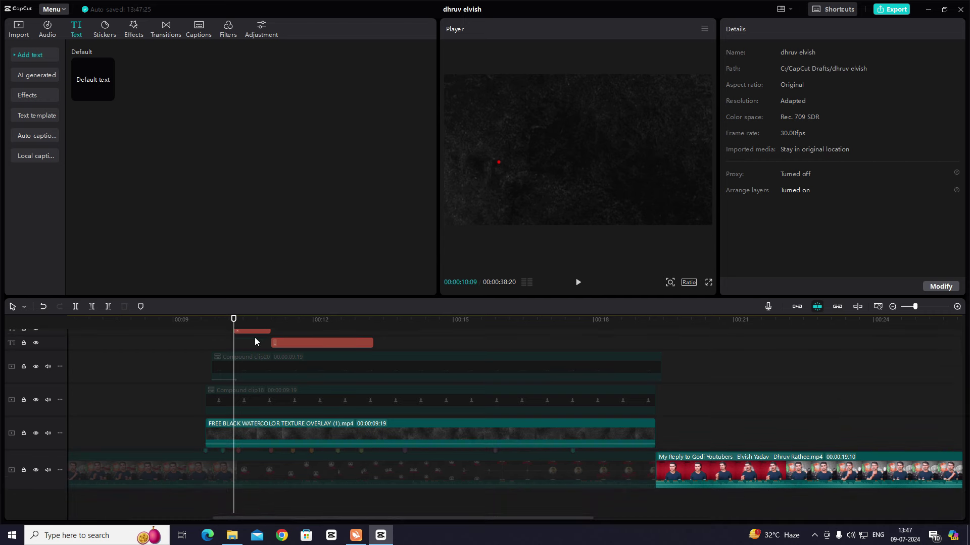
left_click_drag(292, 328, 272, 333)
scroll(280, 355, "up", 1)
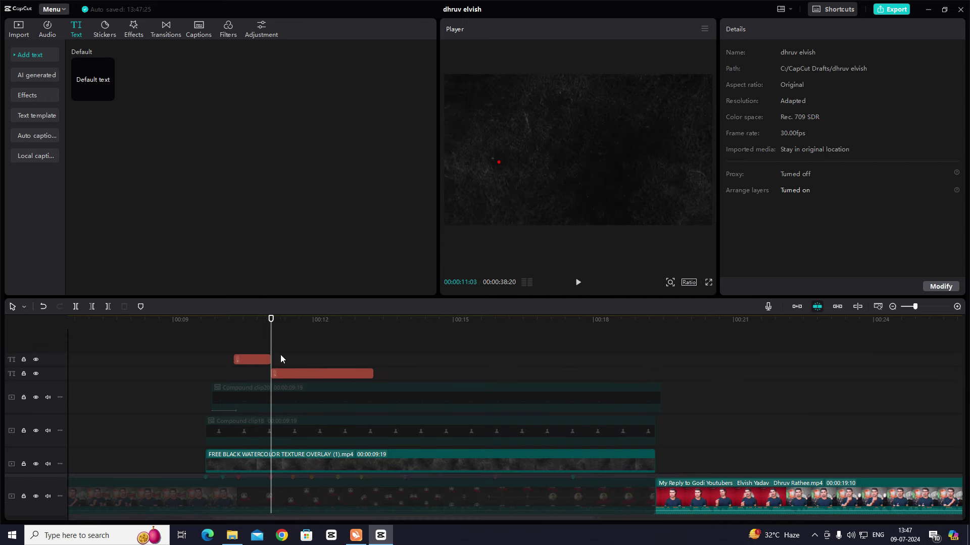
scroll(192, 359, "down", 1)
left_click_drag(192, 359, 232, 392)
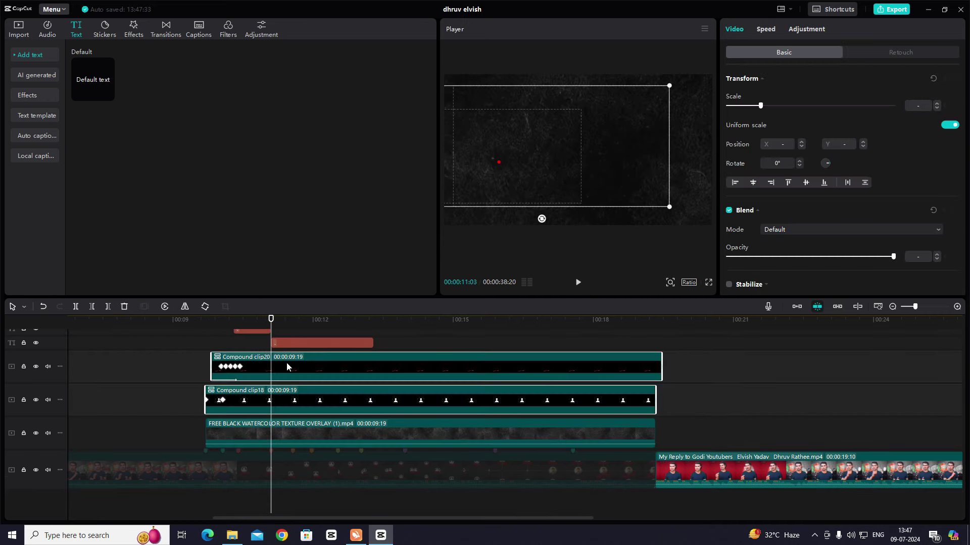
Combine the ANTI-NATIONAL stamp and profile icon compound clips into one compound clip
scroll(278, 370, "up", 1)
left_click(243, 349)
left_click_drag(243, 348, 248, 379)
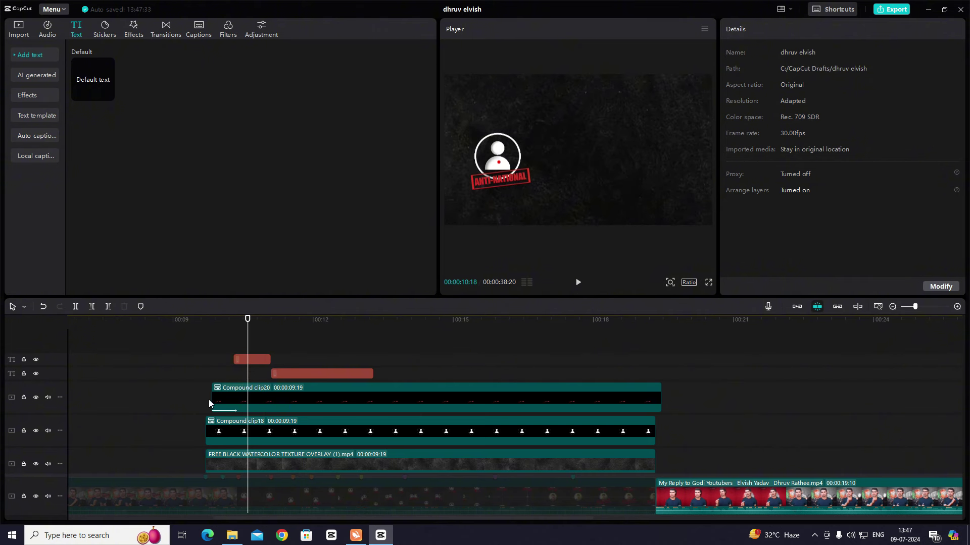
scroll(209, 403, "down", 1)
left_click(249, 369)
left_click(256, 400, "ctrl")
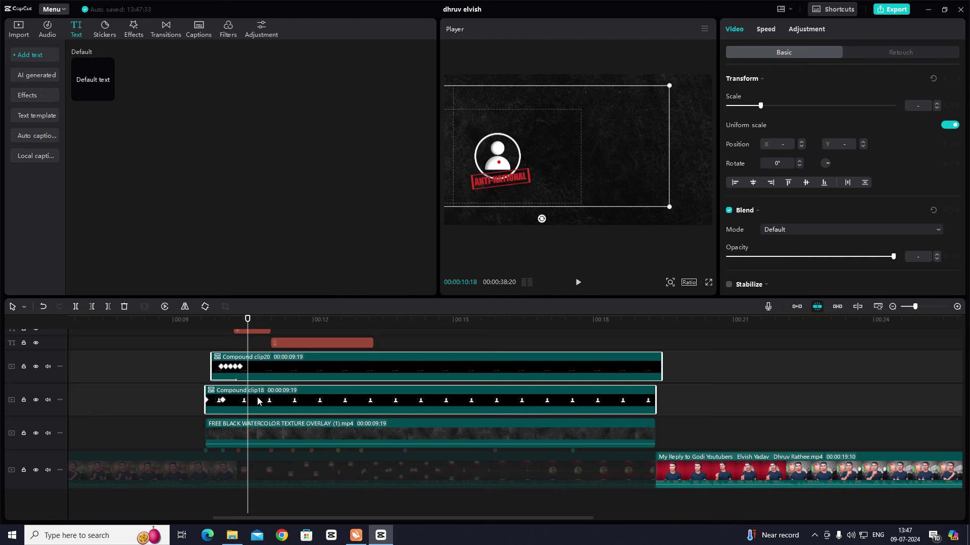
key("alt+g")
Keyframe the combined clip's transform at 00:00:10:09 and shift it to X -141, Y -184 at 00:00:11:03
left_click(218, 377)
left_click(230, 382)
left_click(240, 388)
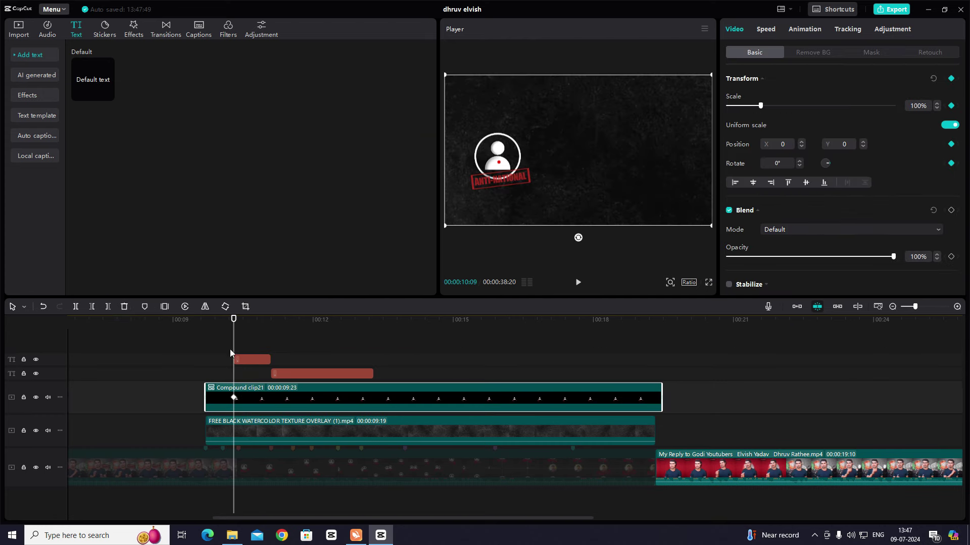
left_click_drag(234, 350, 271, 349)
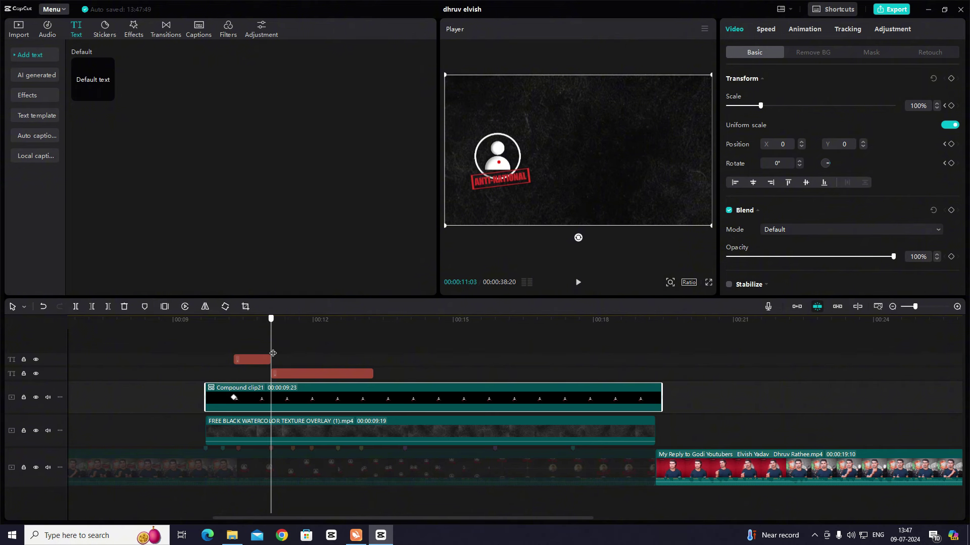
left_click_drag(511, 155, 494, 177)
Play back the combined clip's movement against the texture background and red dot from the first keyframe
left_click(235, 346)
key("space")
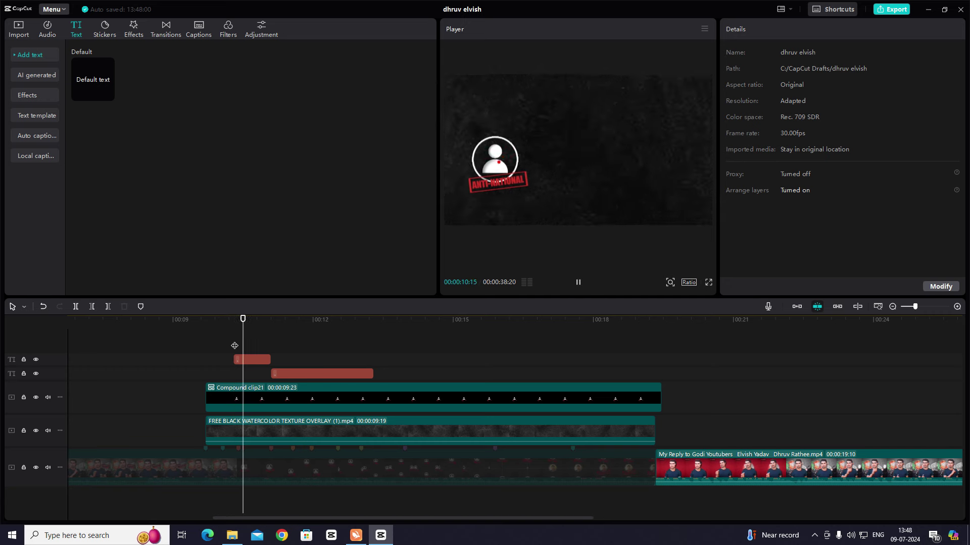
left_click(234, 346)
key("space")
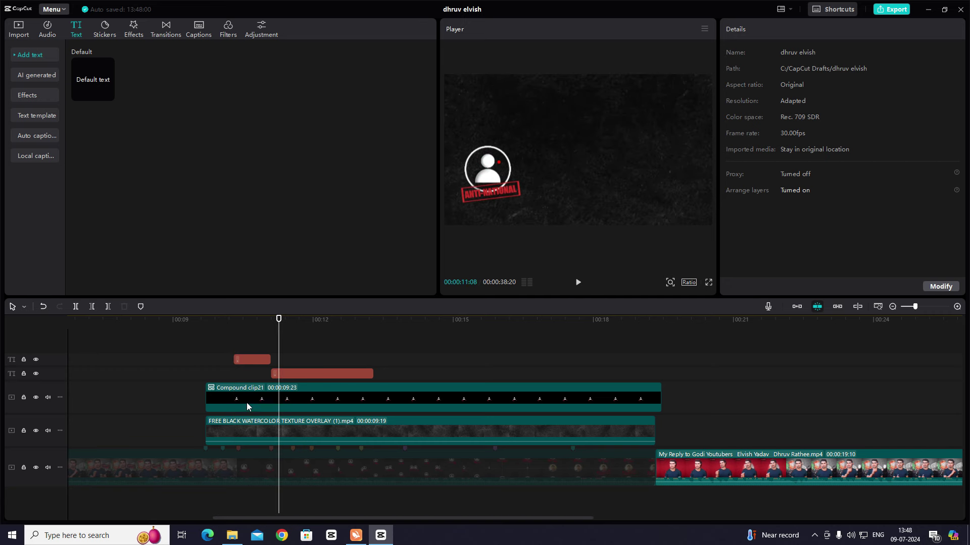
Move the combined clip's first keyframe to 00:00:10:12, in line with the texture overlay's first keyframe
left_click(255, 406)
left_click(237, 431)
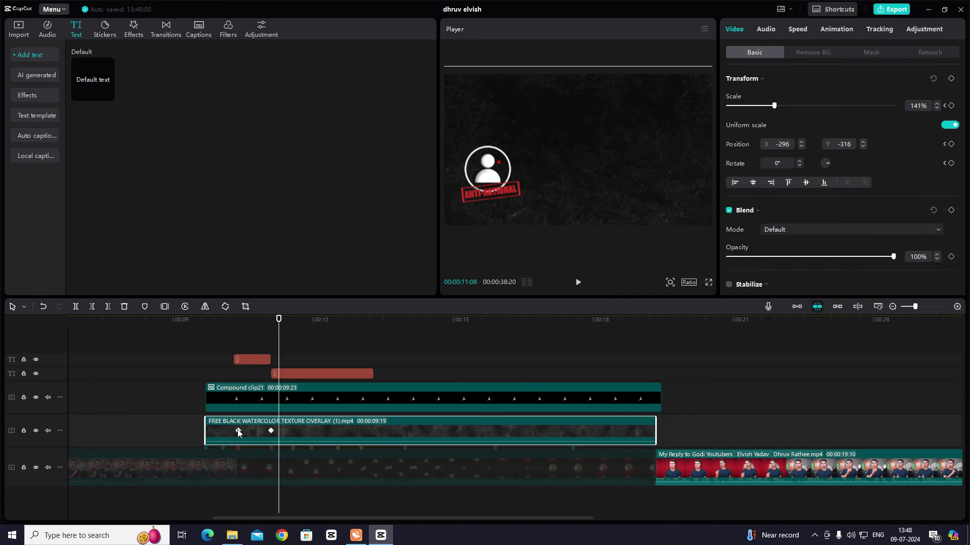
left_click(246, 375)
left_click(239, 375)
left_click(246, 430)
left_click(253, 398)
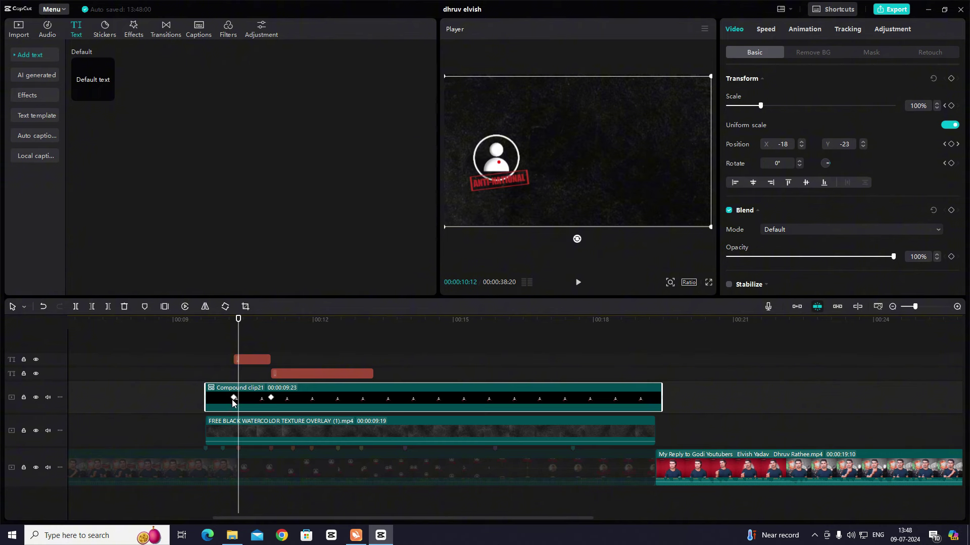
left_click(246, 371)
left_click(246, 419)
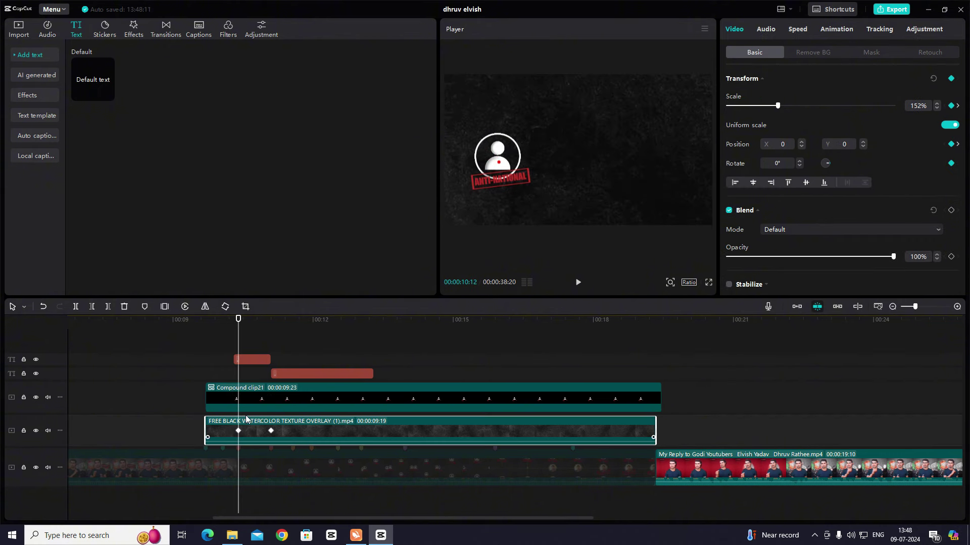
Compare the combined clip's keyframes with the texture overlay's and scrub through the movement up to 00:00:11:10
left_click(245, 403)
left_click(276, 377)
left_click(260, 376)
left_click(268, 376)
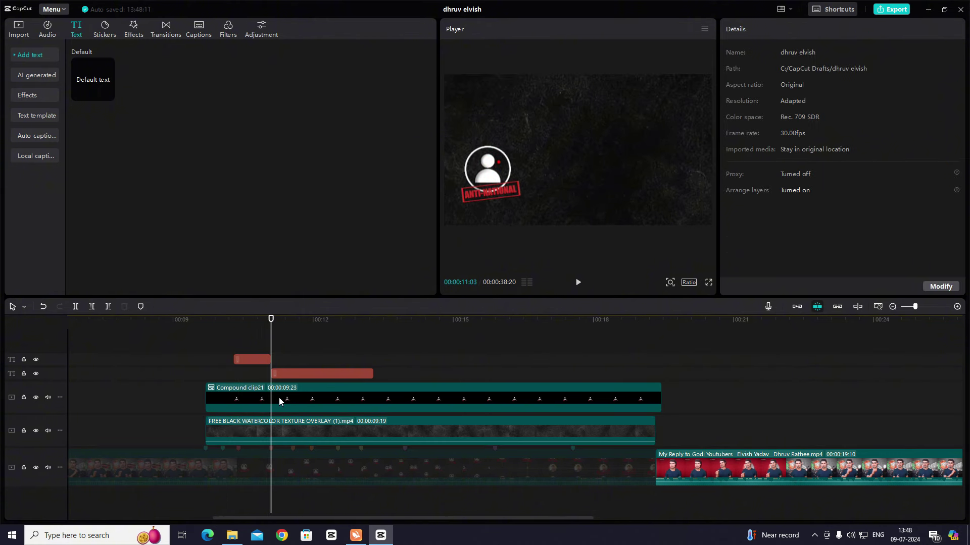
left_click(277, 437)
left_click(240, 375)
left_click_drag(238, 378, 282, 395)
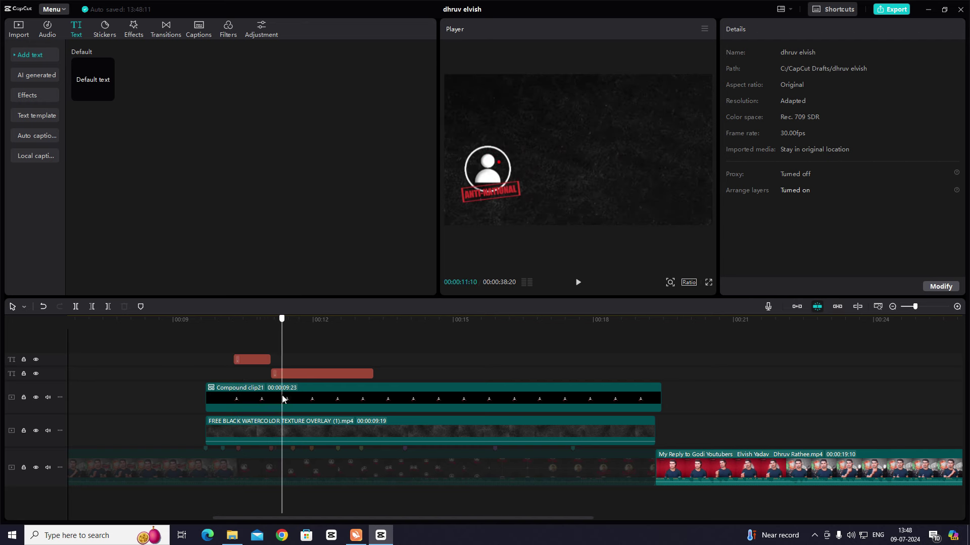
Apply an Auto curve to the combined clip's X and Y position keyframes and play back the eased movement
left_click(249, 400)
left_click(248, 400)
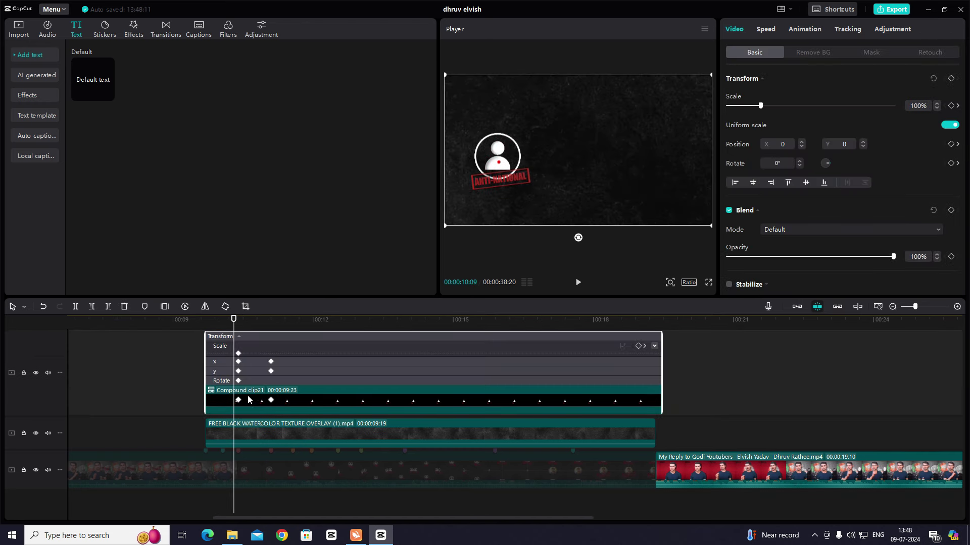
left_click(259, 361)
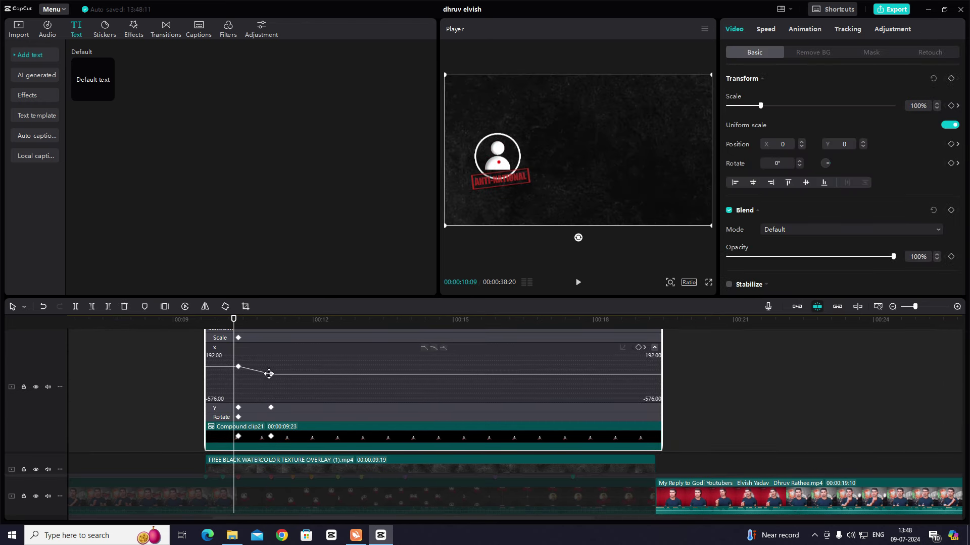
left_click(250, 407)
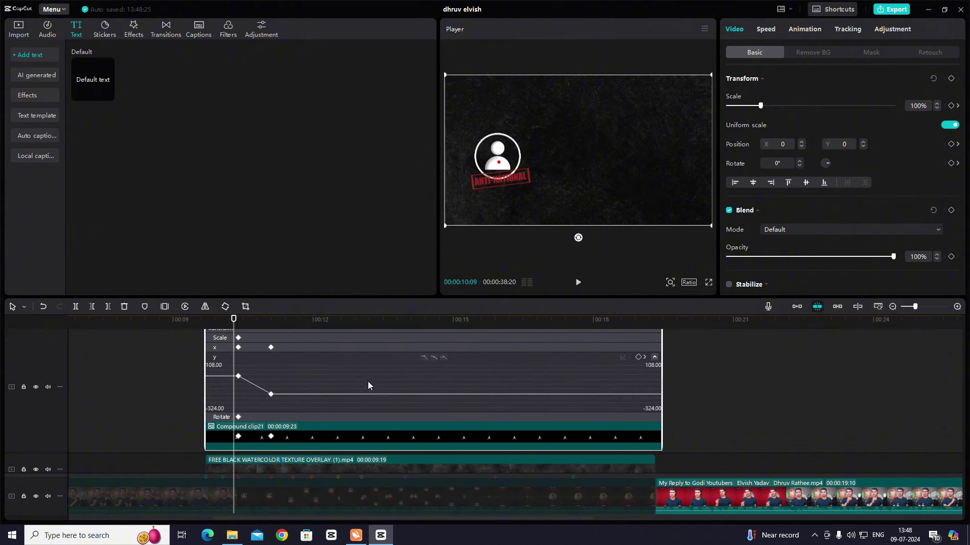
left_click(435, 358)
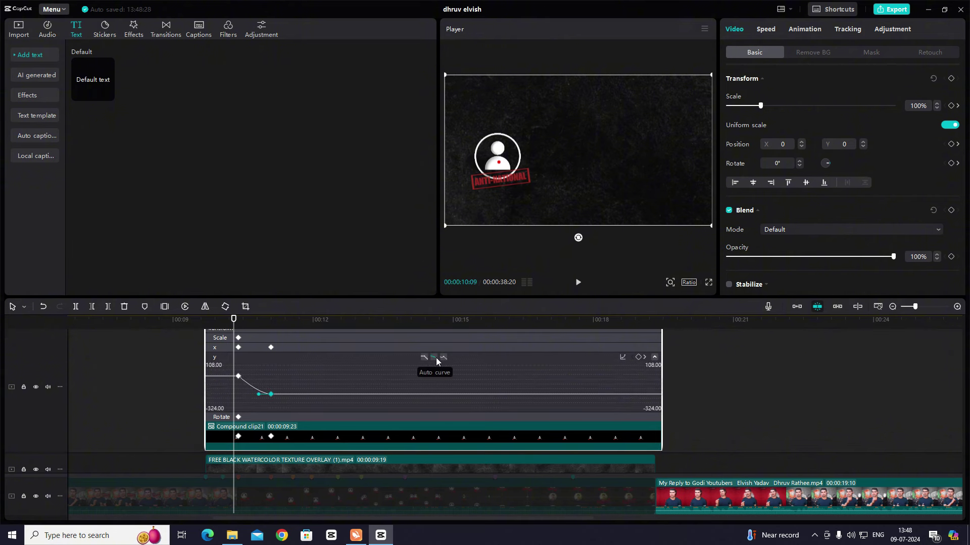
left_click(213, 368)
key("space")
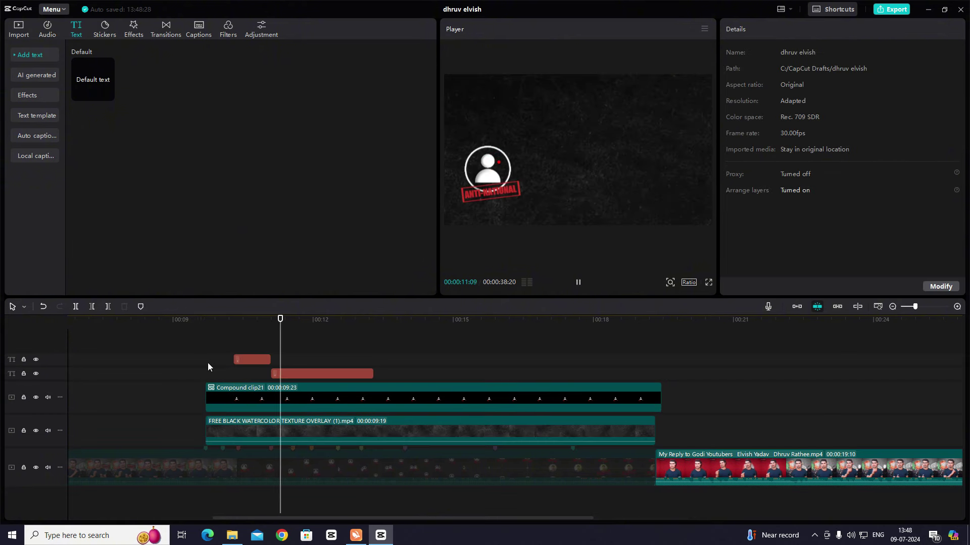
Delete both red dot text clips and play back the animation from 00:00:09:21
left_click(256, 359)
key("Delete")
left_click(287, 362)
key("Delete")
left_click(206, 338)
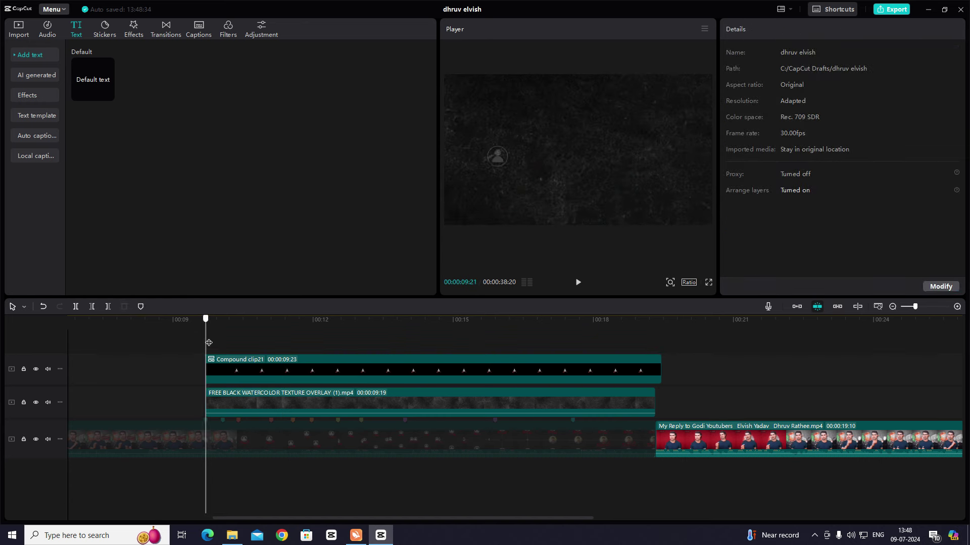
key("space")
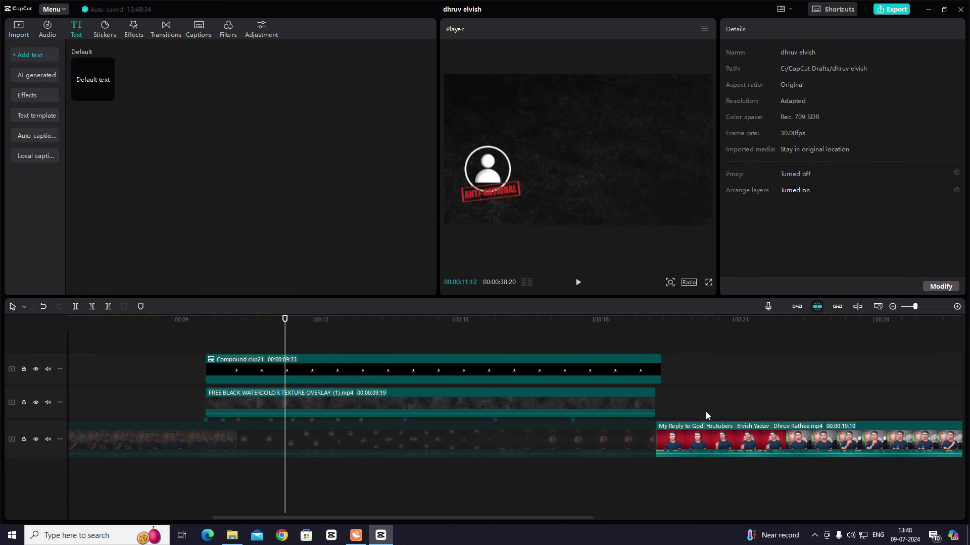
Place a copy of the combined clip on a new track above, starting at 00:00:10:24, and preview it
left_click(341, 371)
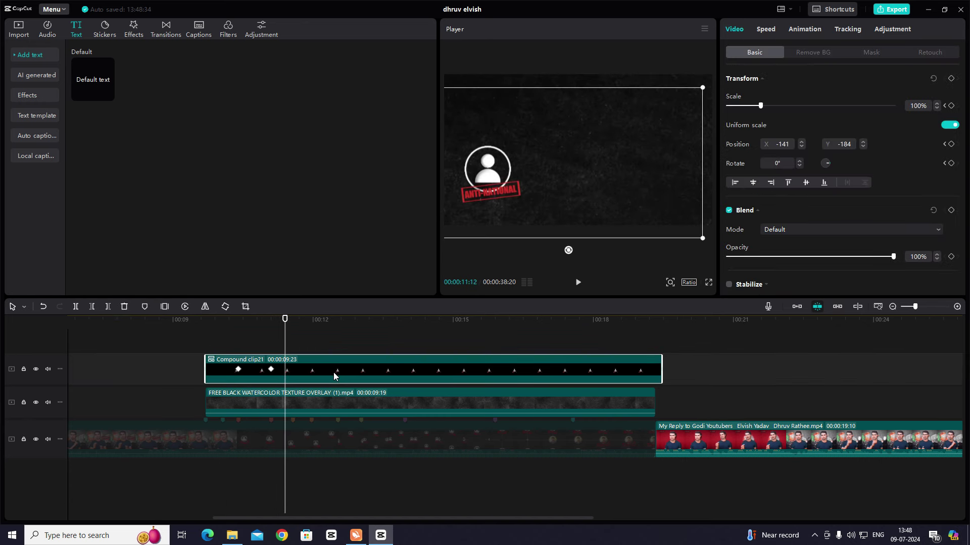
left_click_drag(334, 374, 402, 359)
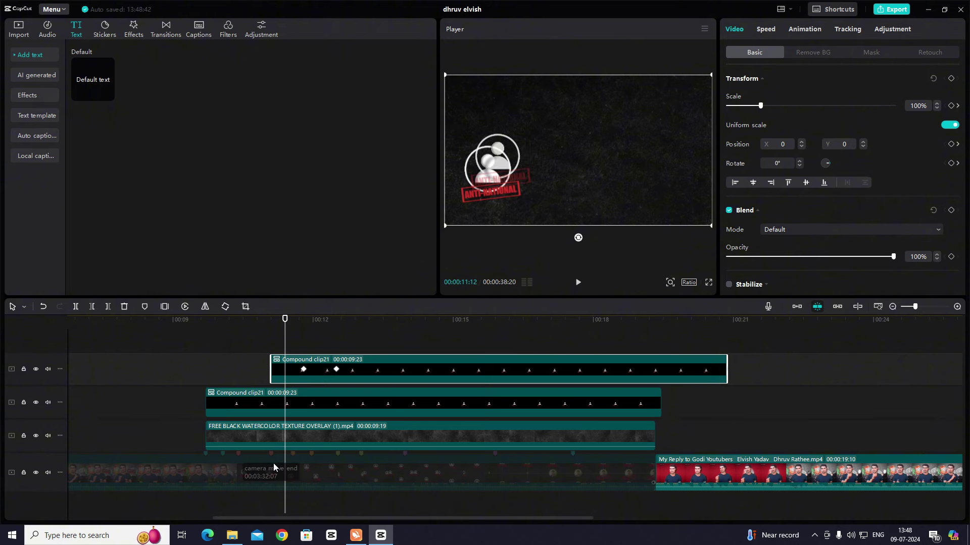
left_click(272, 434)
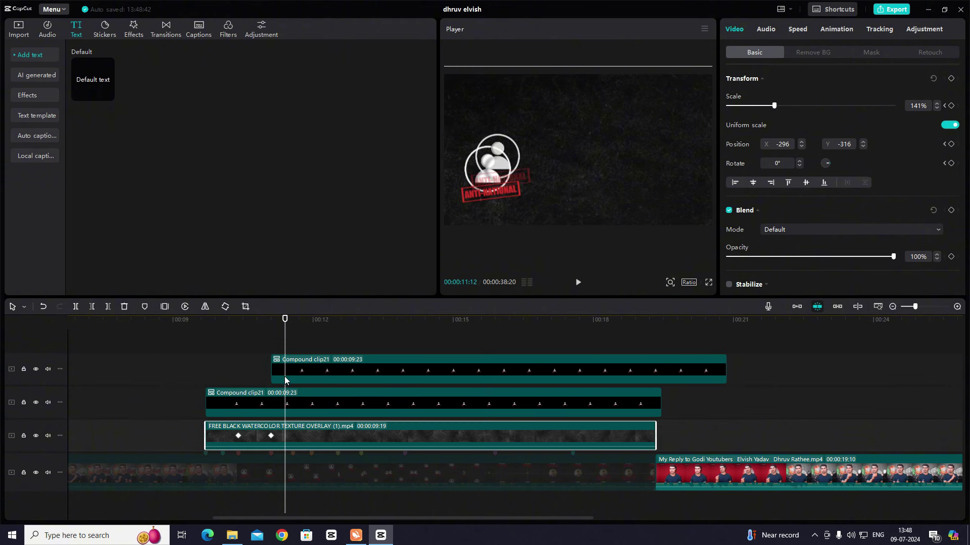
left_click_drag(293, 374, 280, 380)
left_click(229, 354)
left_click_drag(229, 354, 206, 353)
key("space")
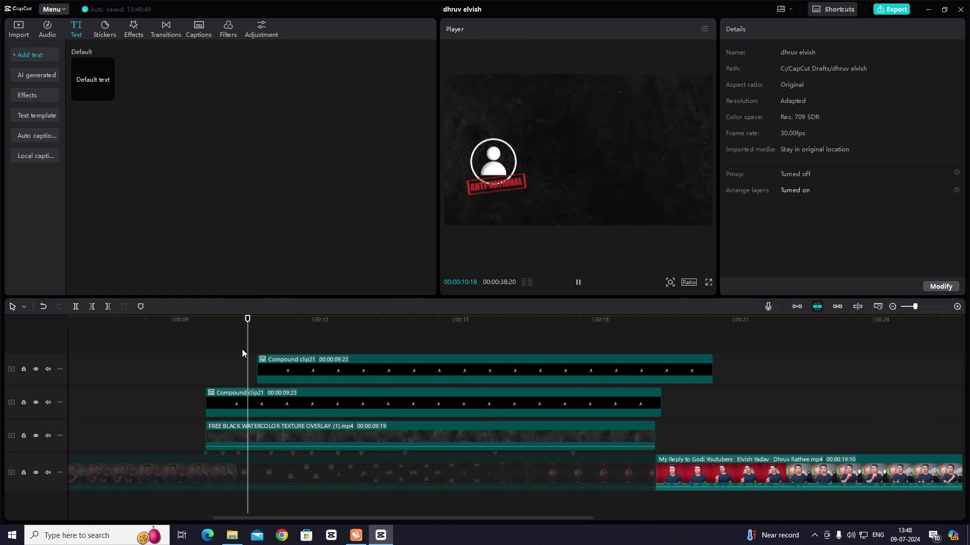
key("space")
left_click(272, 371)
left_click_drag(585, 99, 605, 41)
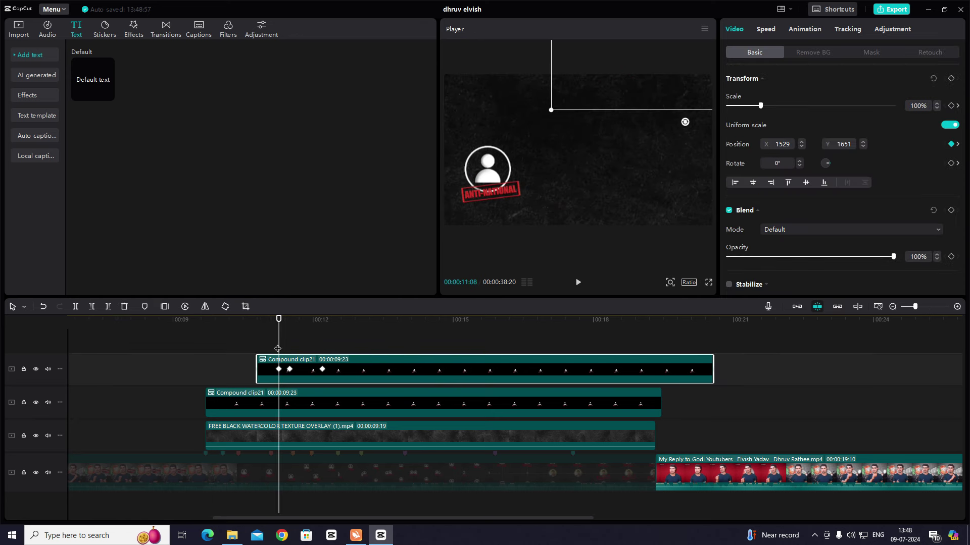
key("ctrl+z")
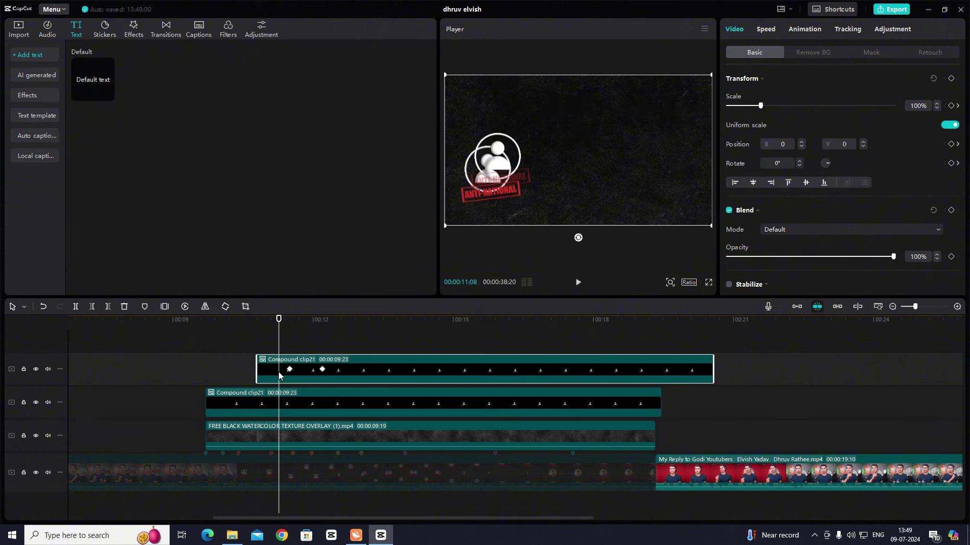
Delete the copied clip's two keyframes and position it up and to the right at X 1012, Y 719
left_click(290, 369)
left_click(323, 369)
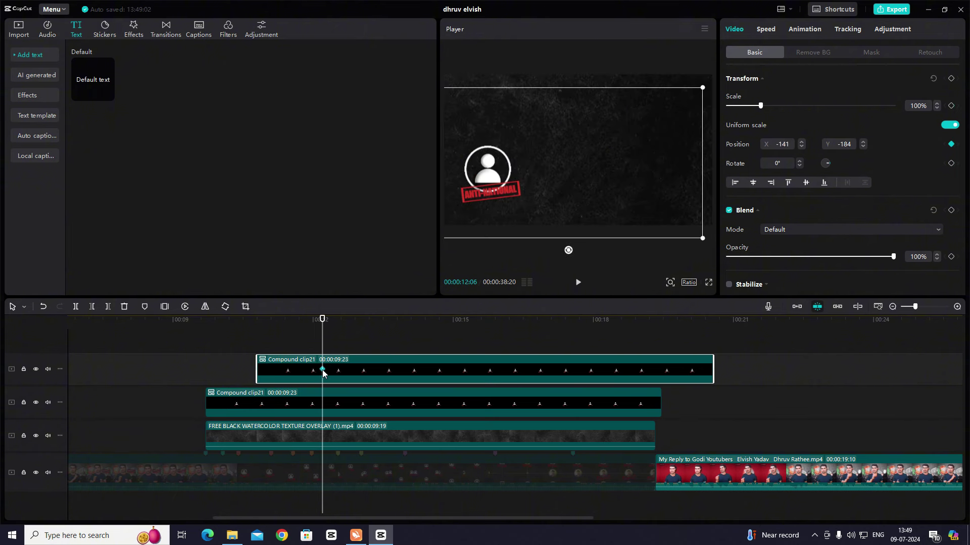
left_click_drag(625, 152, 701, 95)
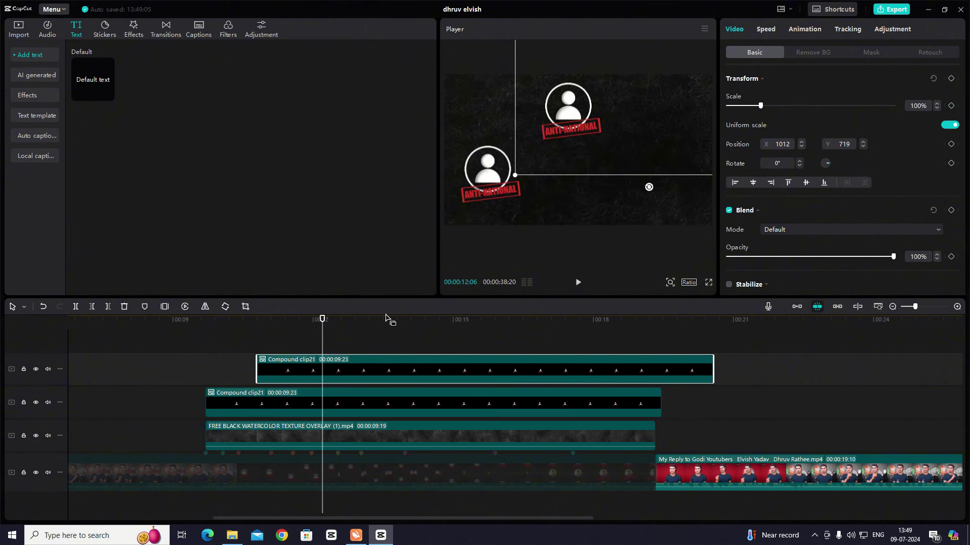
Add transform keyframes to the copy at 00:00:10:24 and 00:00:11:08, moving it upward out of frame at the first, and preview the entrance
left_click_drag(269, 341, 259, 340)
left_click(354, 366)
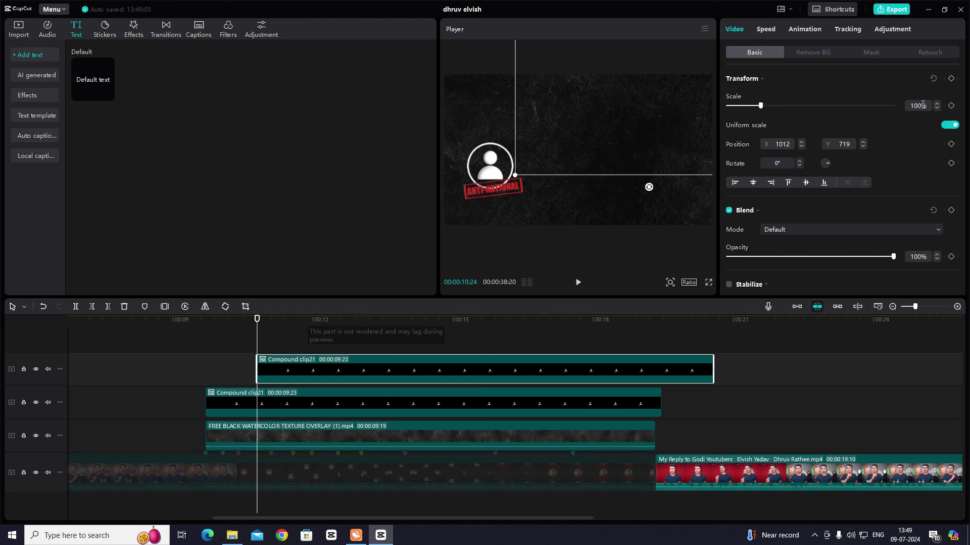
left_click(951, 79)
left_click_drag(257, 339, 279, 354)
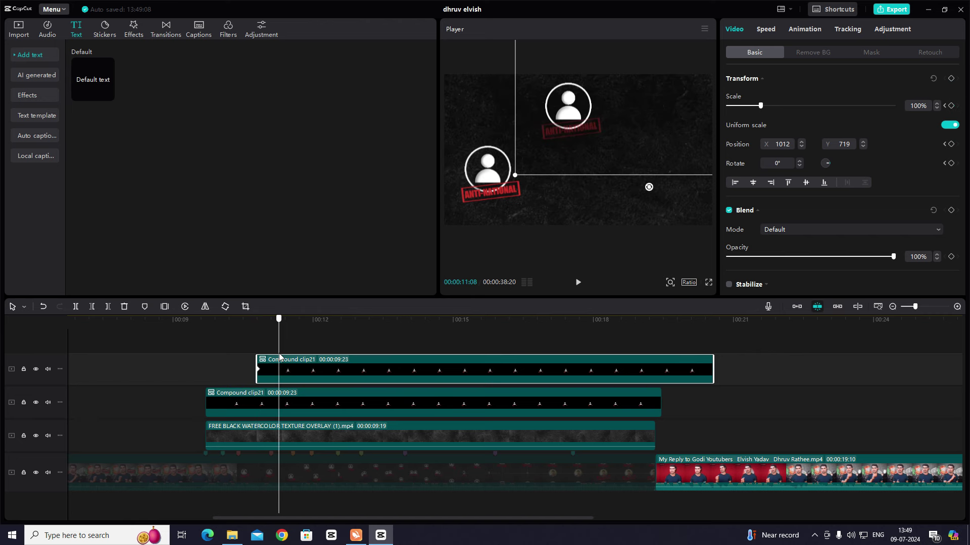
left_click(953, 79)
left_click(255, 355)
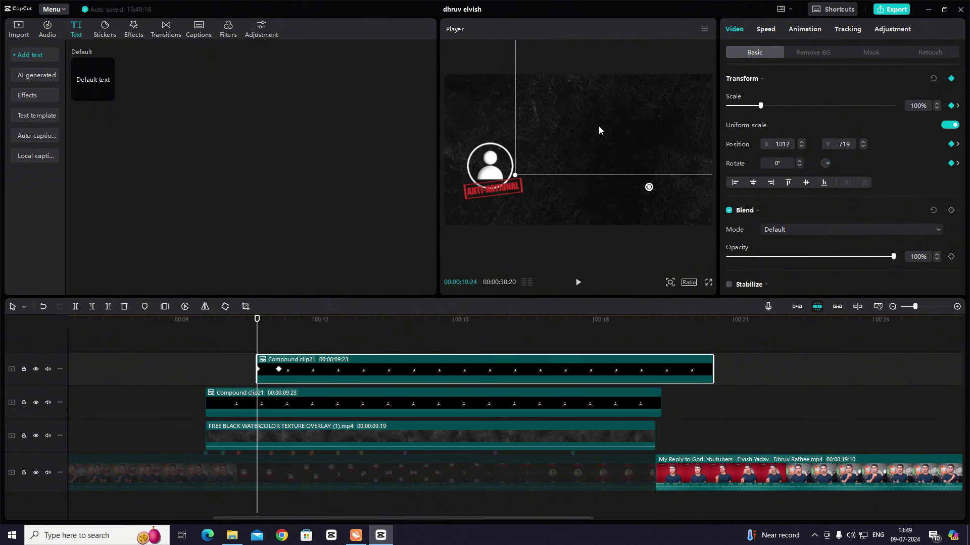
left_click_drag(599, 127, 610, 95)
key("space")
key("space")
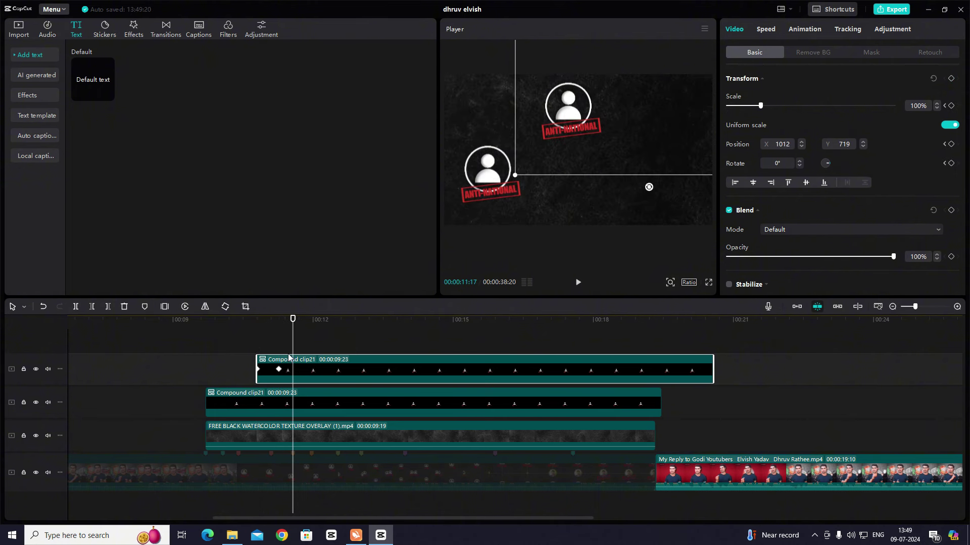
Apply an Auto curve to the copy's X and Y position at its 00:00:11:08 keyframe and play back its entrance
left_click(256, 328)
left_click_drag(256, 327, 280, 335)
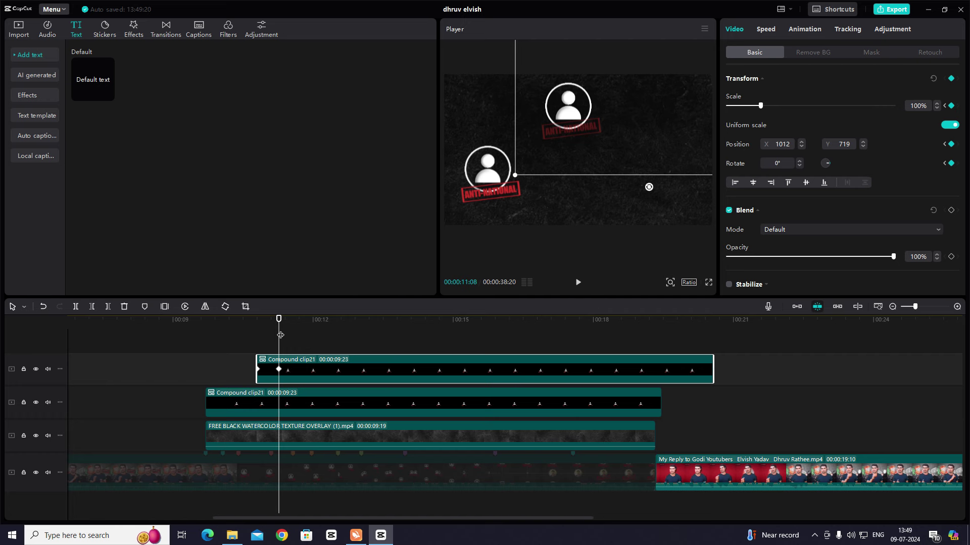
left_click(283, 353)
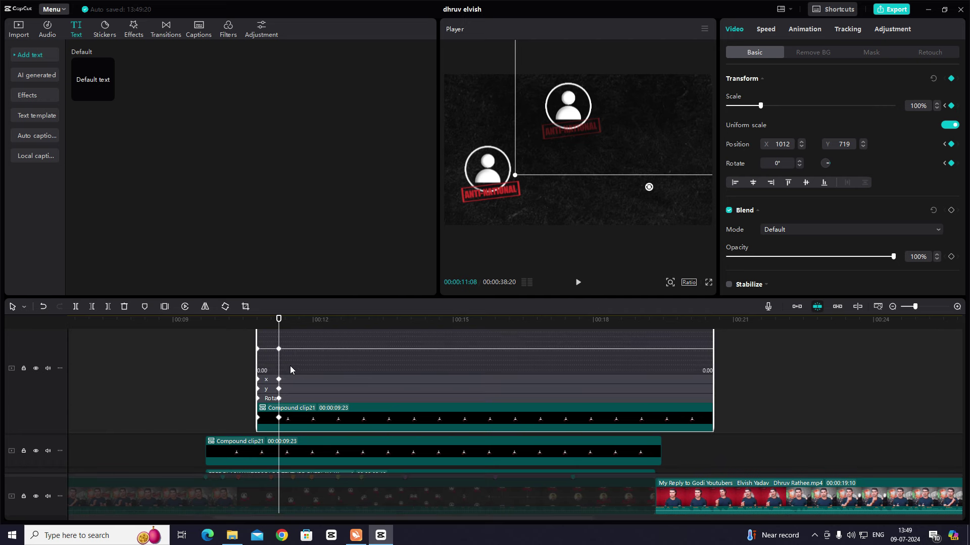
left_click(288, 374)
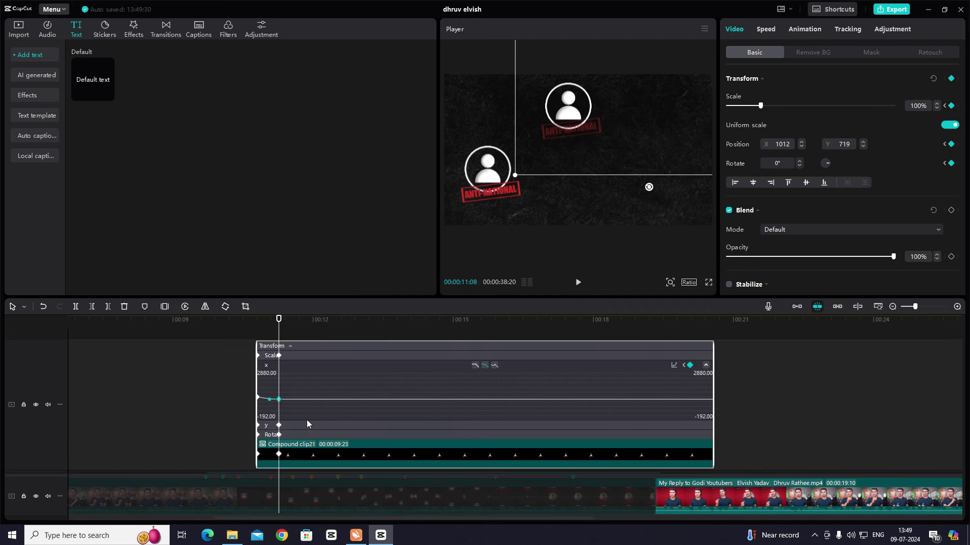
left_click(307, 425)
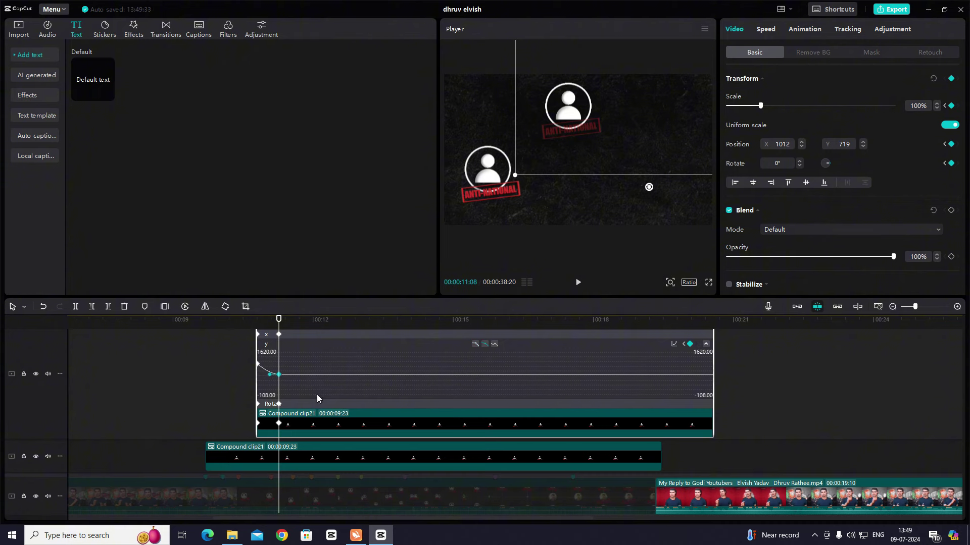
key("alt+k")
left_click(260, 344)
key("space")
left_click(258, 349)
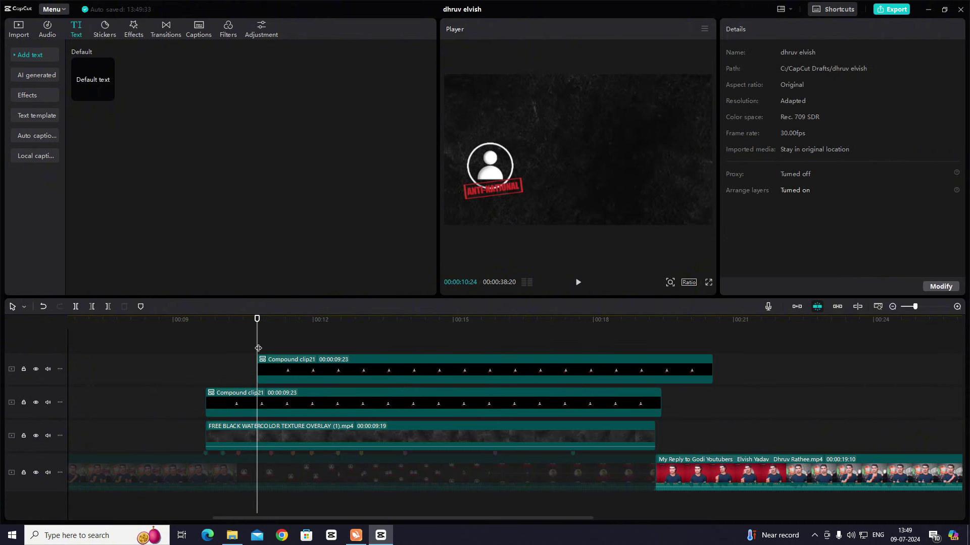
Shift the upper copied icon clip to start at 00:00:10:19 and play back its entrance over the first icon
left_click_drag(258, 348, 271, 375)
key("space")
key("space")
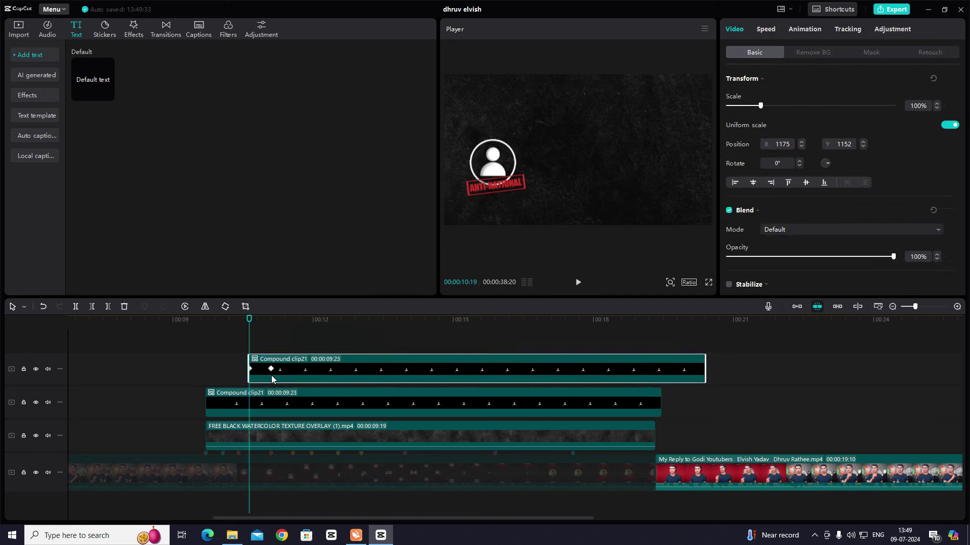
key("space")
left_click(219, 337)
key("space")
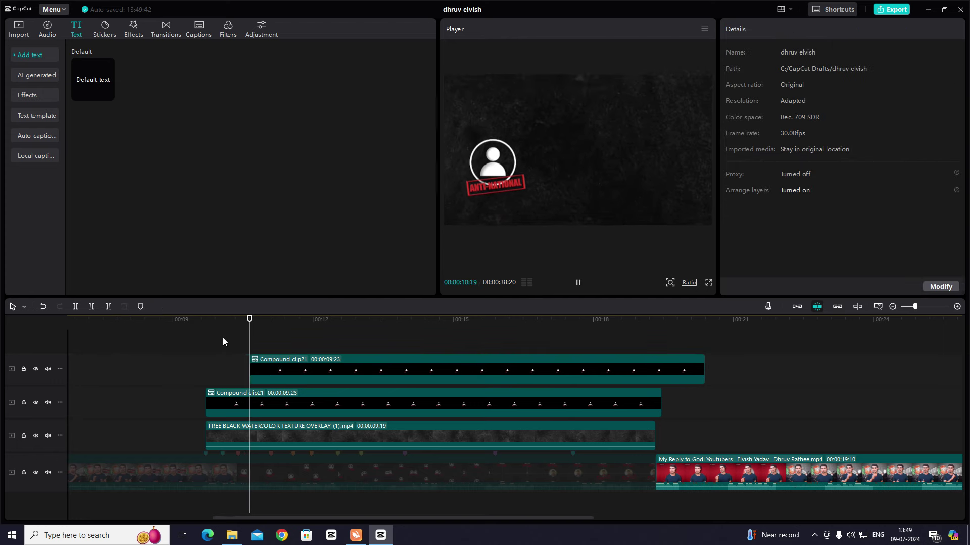
key("space")
Split the black watercolor texture background clip at 00:00:11:17
left_click_drag(246, 350, 289, 356)
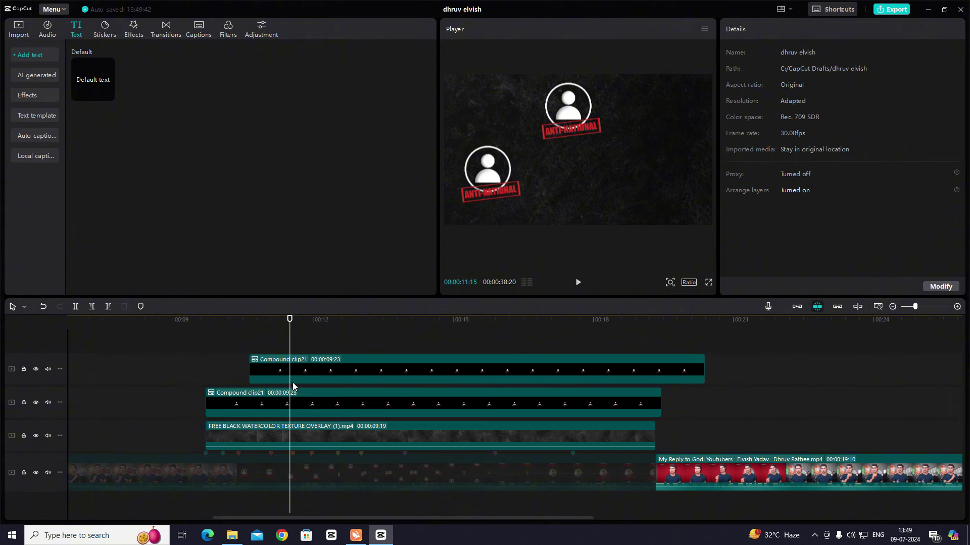
left_click(292, 346)
scroll(305, 390, "down", 1)
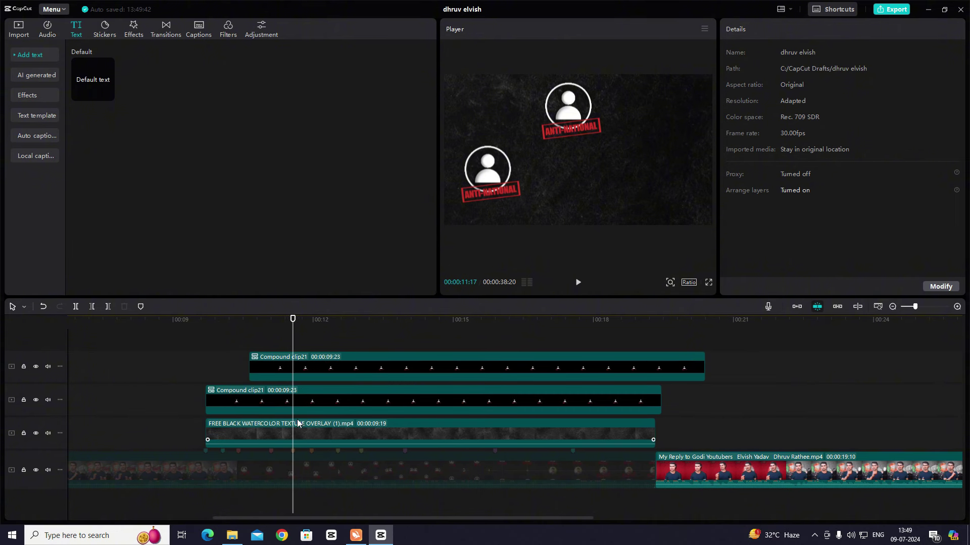
left_click(304, 438)
key("ctrl+b")
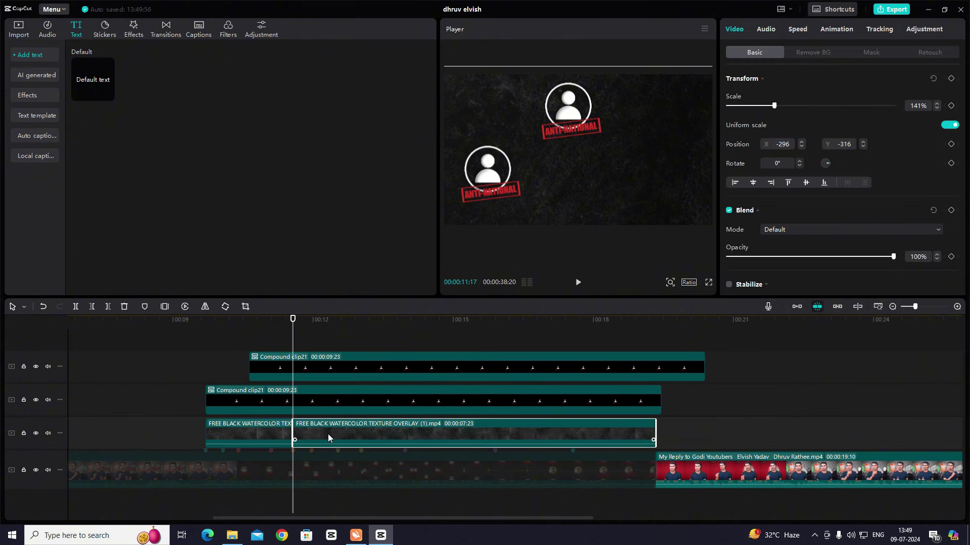
Keyframe the background's second part at 00:00:11:17 and 00:00:12:00, scaling it to 127% at X -524, Y -96 at the latter, and preview it
key("space")
key("space")
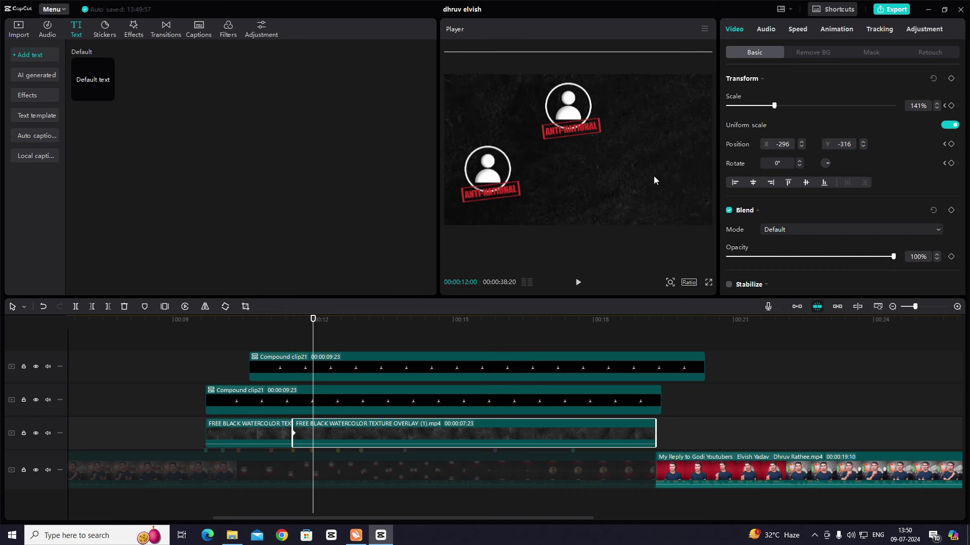
left_click_drag(774, 106, 770, 107)
left_click_drag(700, 155, 701, 153)
left_click(290, 346)
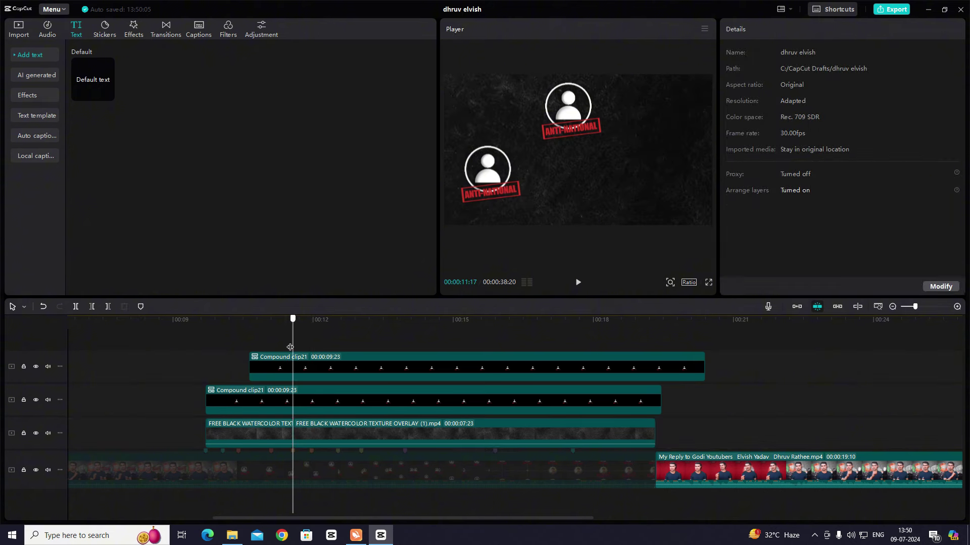
key("space")
key("space")
Split both icon compound clips at 00:00:11:17
left_click_drag(319, 375, 294, 342)
left_click(319, 443)
left_click(316, 401)
key("ctrl+b")
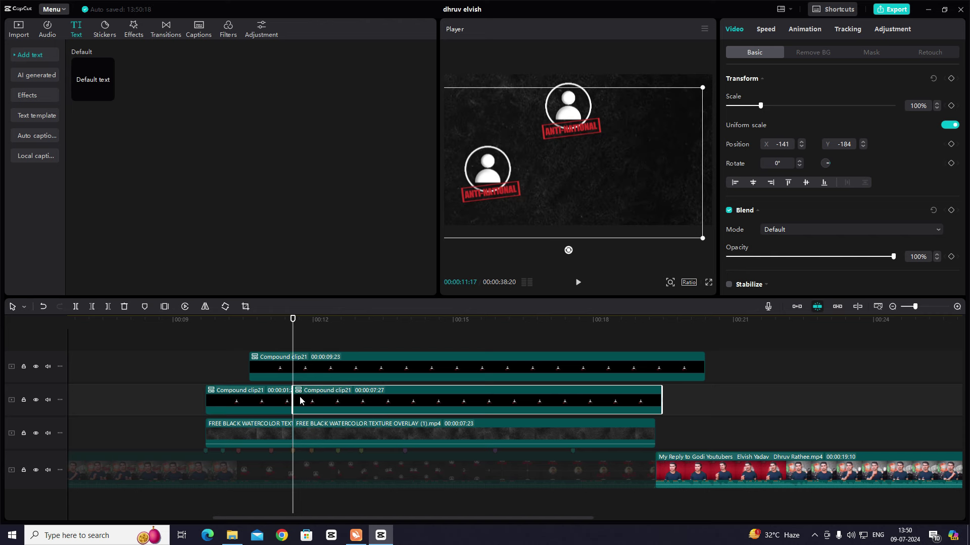
left_click(301, 378)
key("ctrl+b")
Add transform keyframes at 00:00:11:17 and 00:00:11:29 to the second parts of both icon clips
left_click(305, 404)
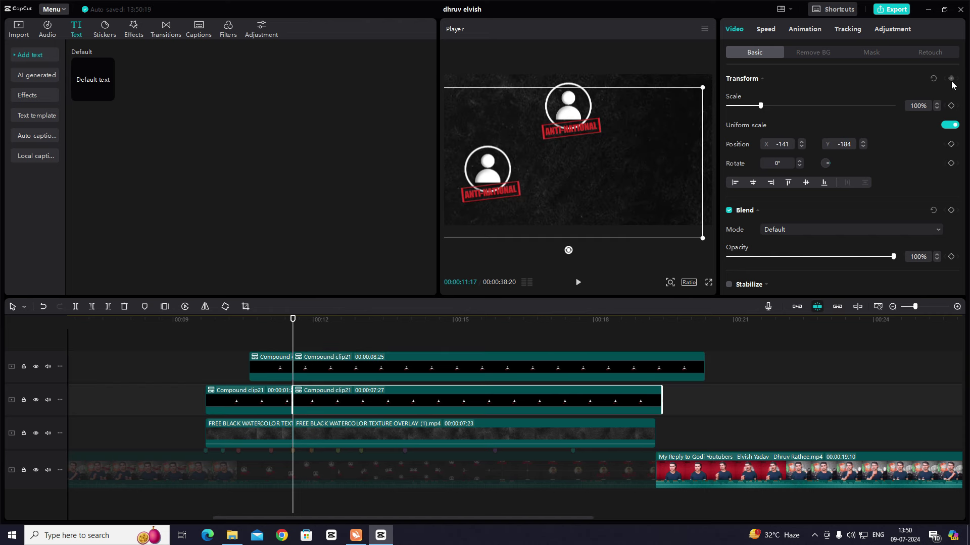
left_click_drag(296, 349, 313, 355)
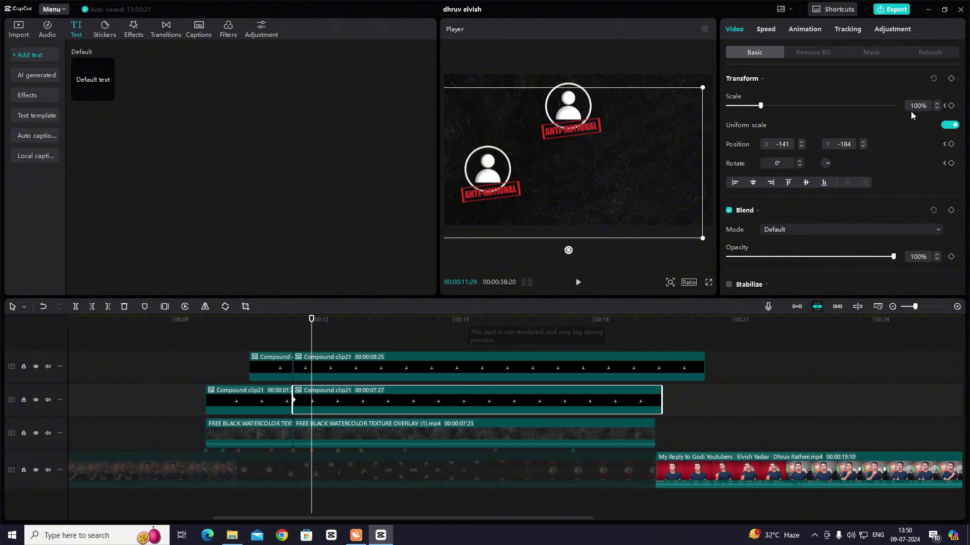
left_click(951, 79)
left_click(339, 368)
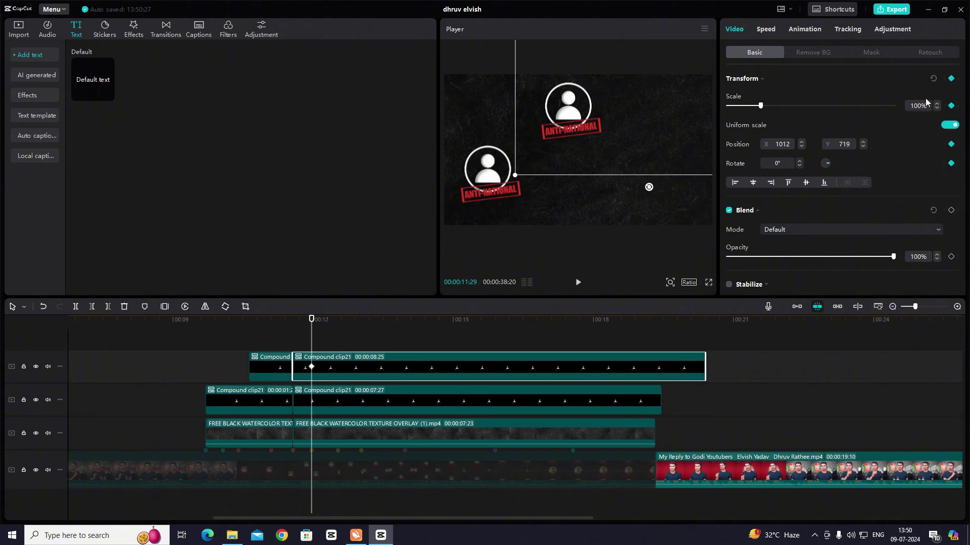
left_click_drag(307, 334, 293, 334)
left_click(310, 367)
left_click(952, 79)
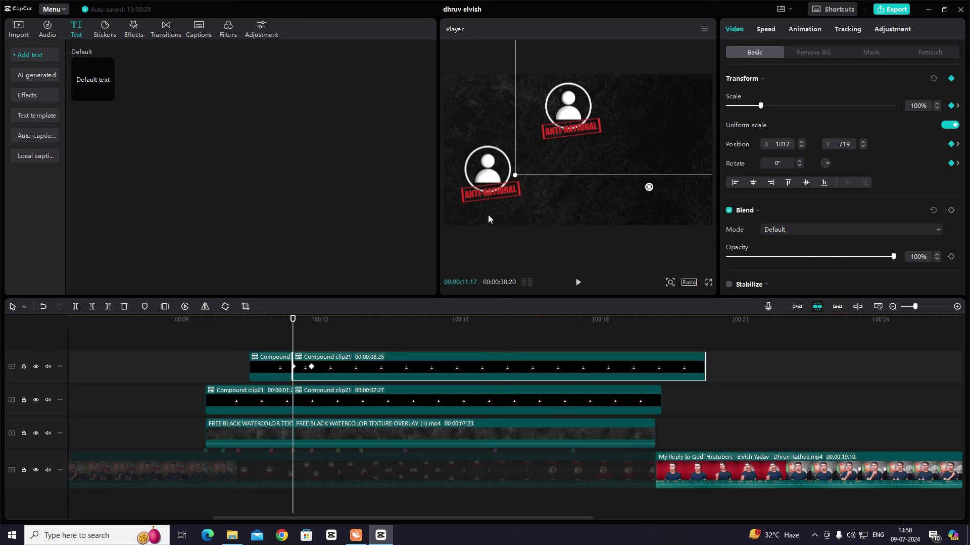
At 00:00:11:29, scale the upper icon to 95% at X 987, Y 813 and the lower icon to 96% at X -253, Y -90
left_click_drag(516, 174, 579, 149)
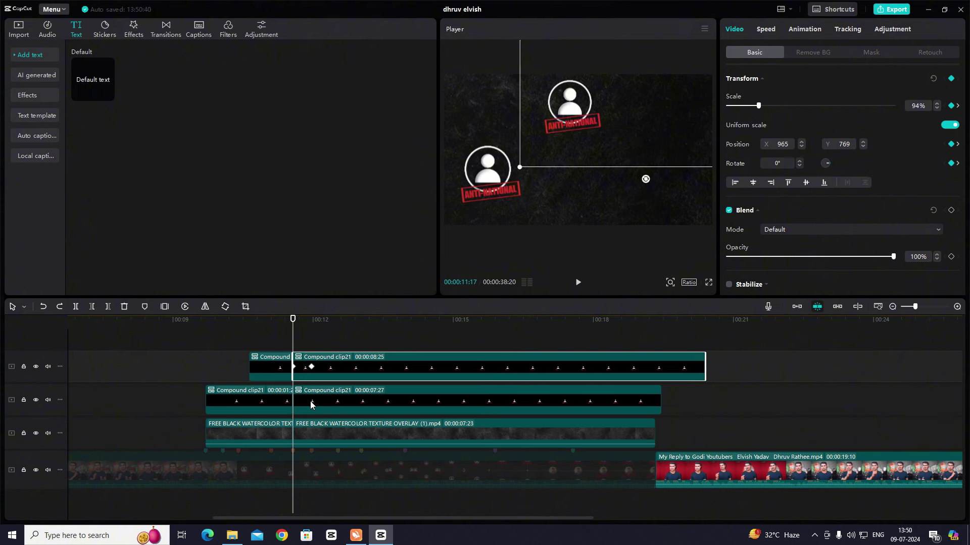
key("ctrl+z")
left_click(310, 365)
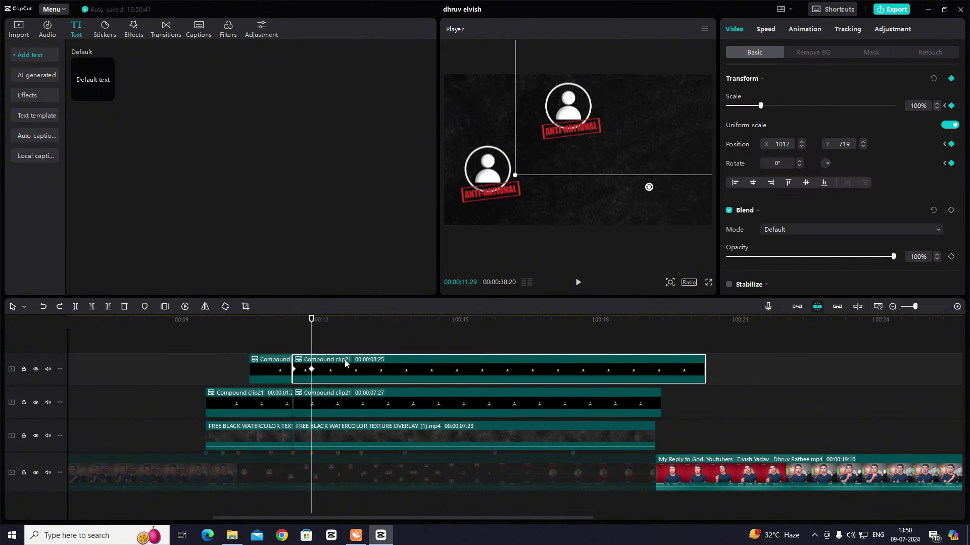
left_click_drag(513, 174, 586, 146)
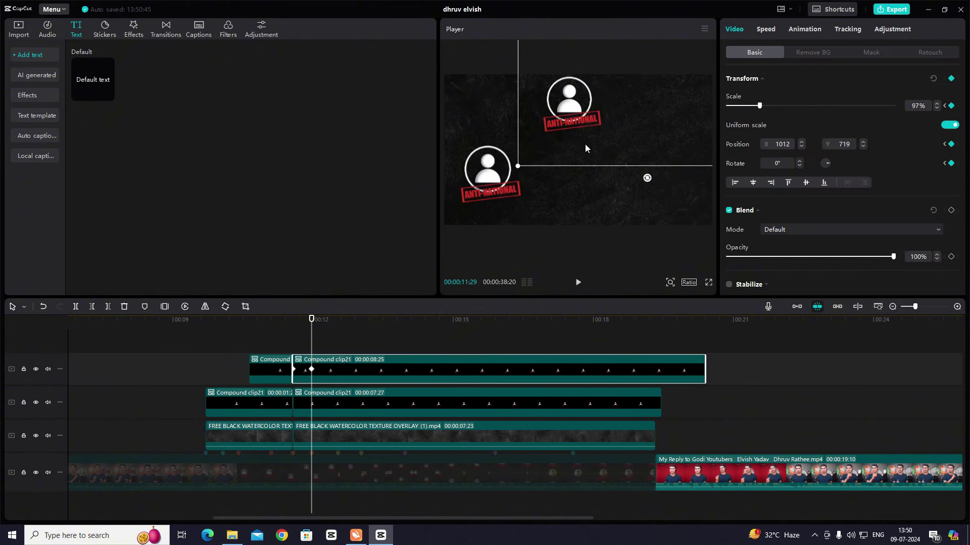
left_click(329, 405)
left_click_drag(702, 238, 607, 223)
left_click(278, 336)
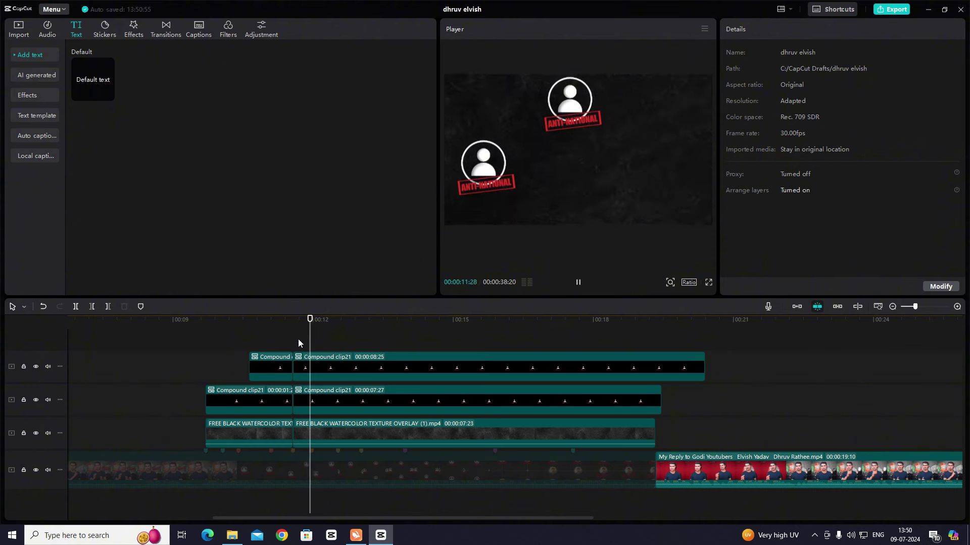
Smooth the upper icon's X and Y position curves at its 00:00:11:29 keyframe
left_click(326, 397)
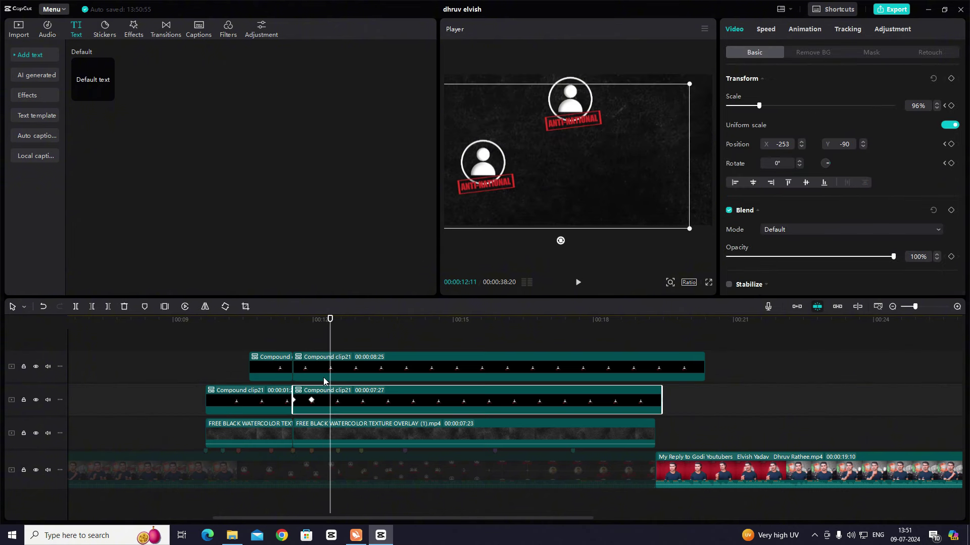
left_click_drag(318, 329, 309, 357)
left_click(309, 357)
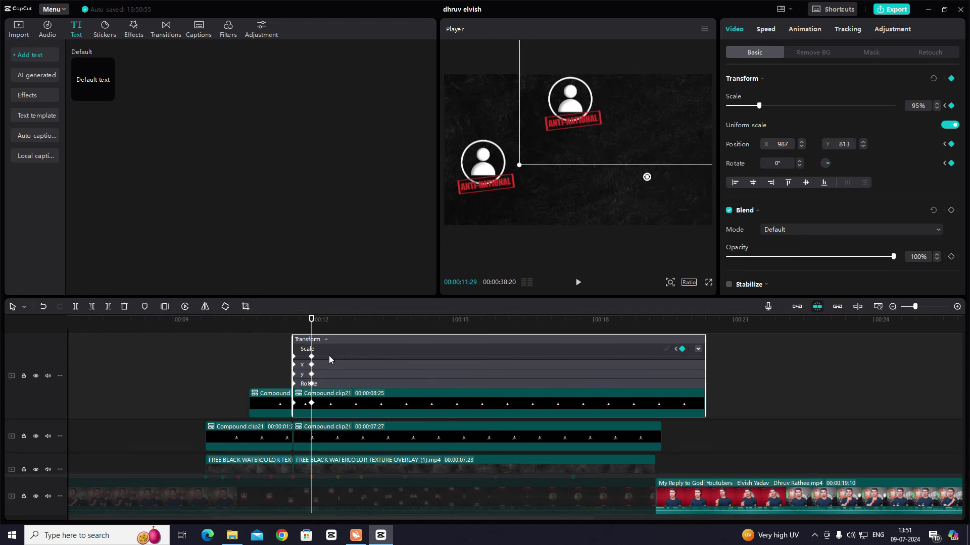
left_click(320, 384)
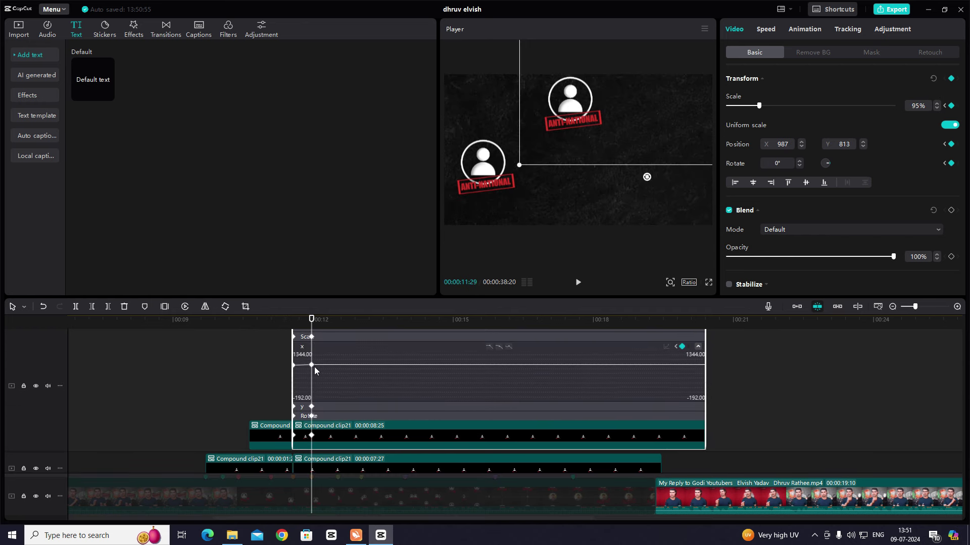
left_click(328, 408)
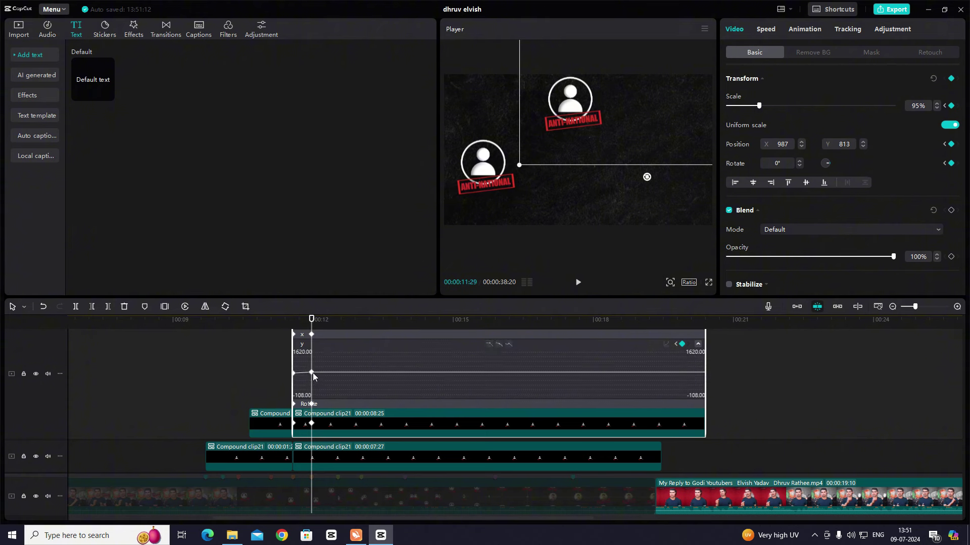
key("alt+k")
Smooth the lower icon's scale and position curves at its 00:00:11:29 keyframe
left_click(324, 404)
key("alt+k")
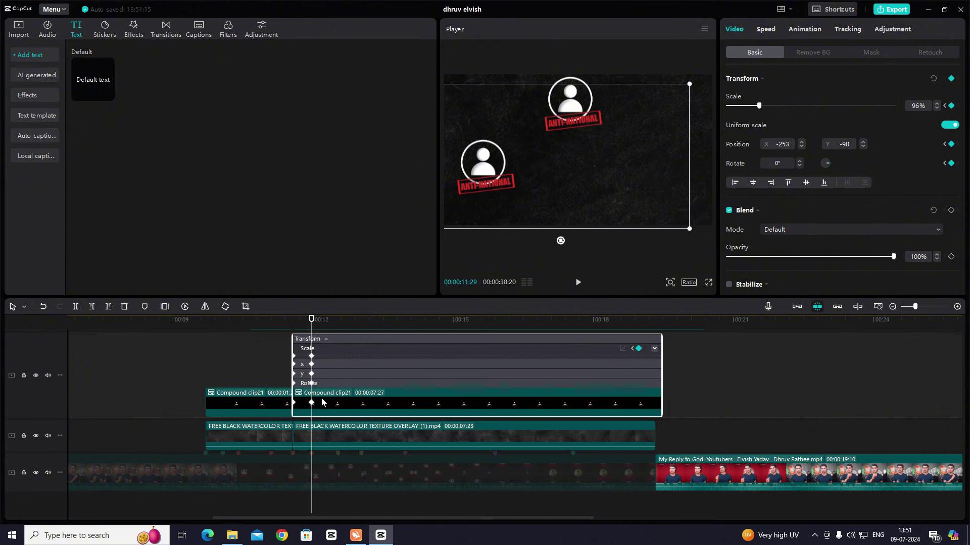
left_click(312, 372)
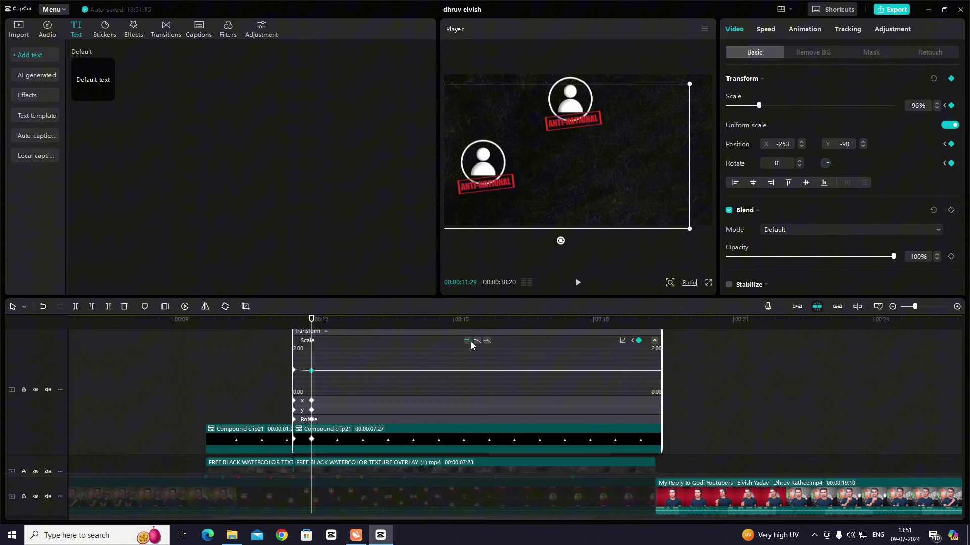
left_click(348, 401)
left_click(328, 409)
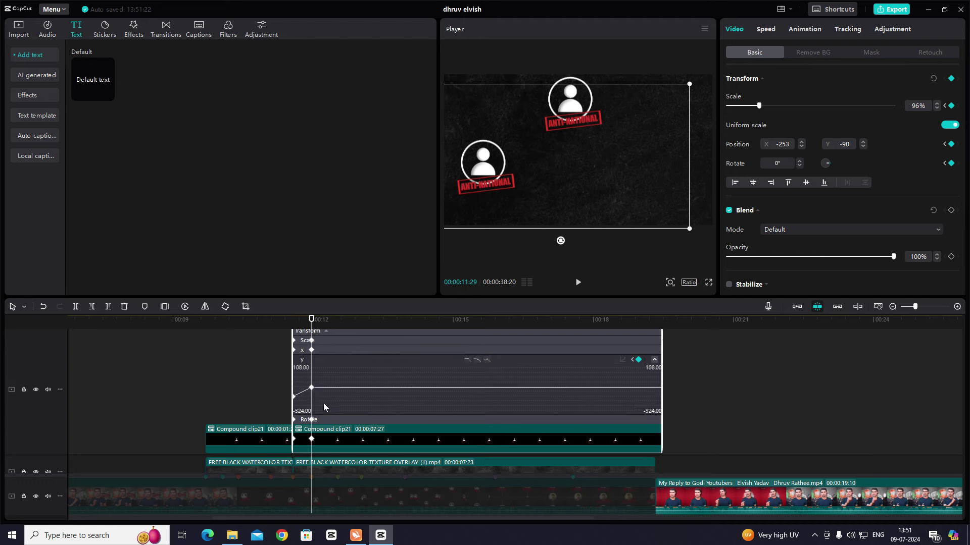
key("alt+k")
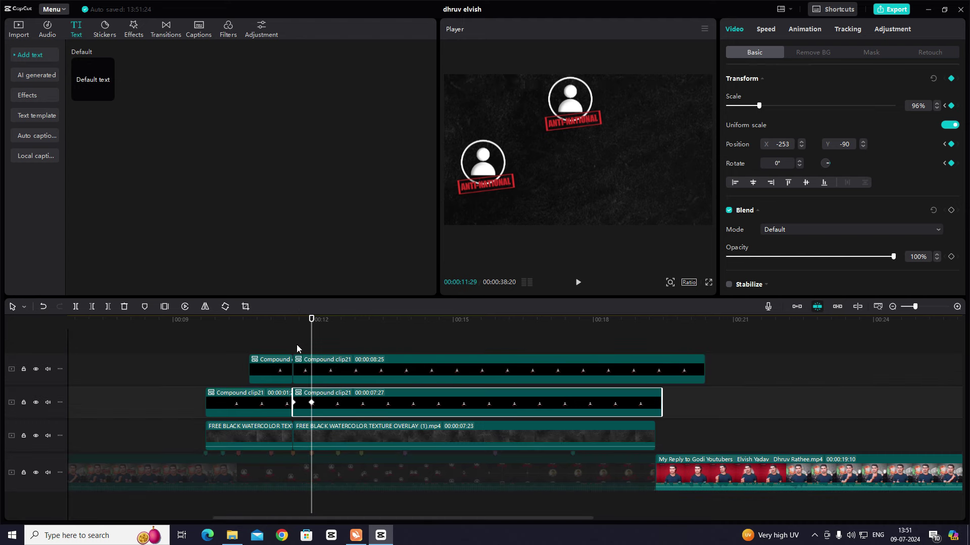
Play back both icon entrances and check their movement between the 00:00:11:17 and 00:00:11:29 keyframes
left_click(294, 347)
key("space")
left_click(207, 356)
key("space")
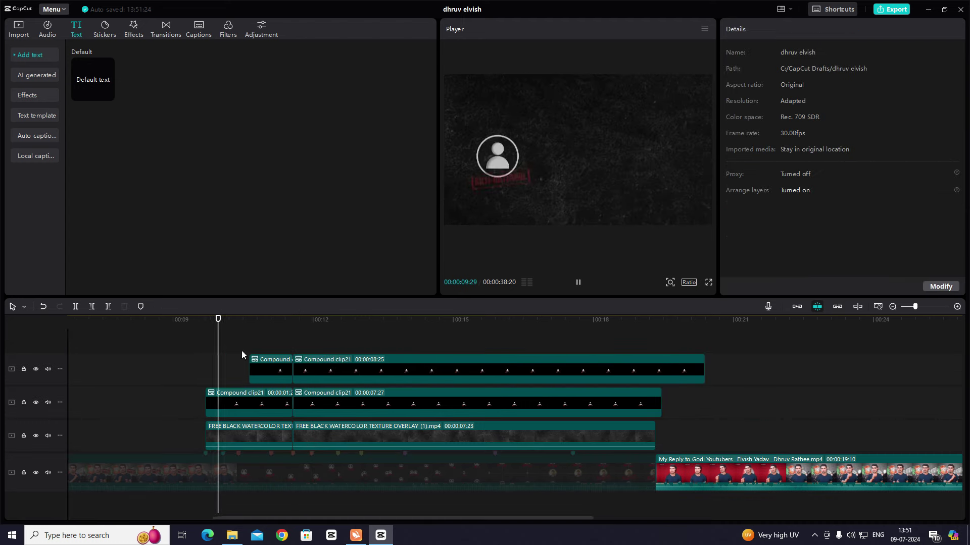
key("space")
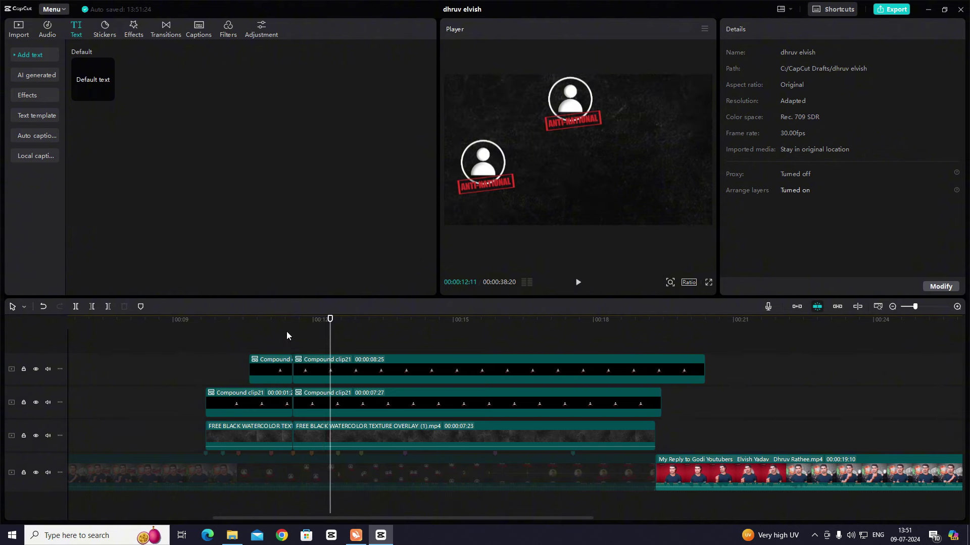
left_click(292, 337)
left_click_drag(294, 337, 312, 347)
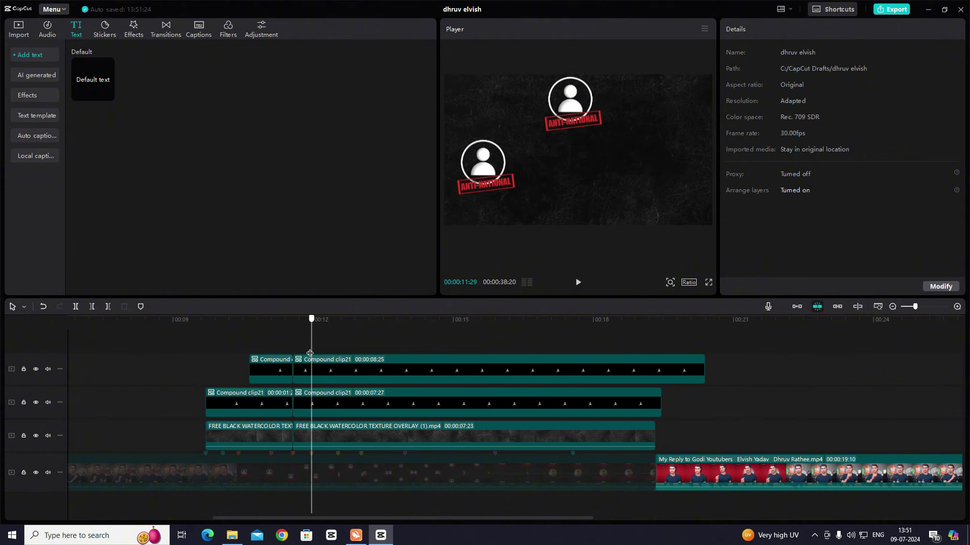
left_click(312, 357)
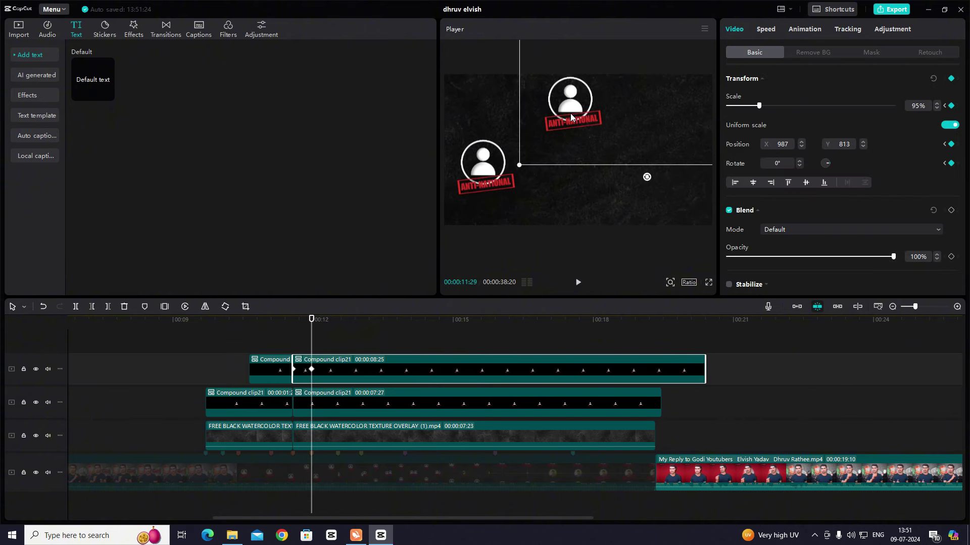
left_click_drag(312, 347, 293, 347)
left_click(283, 346)
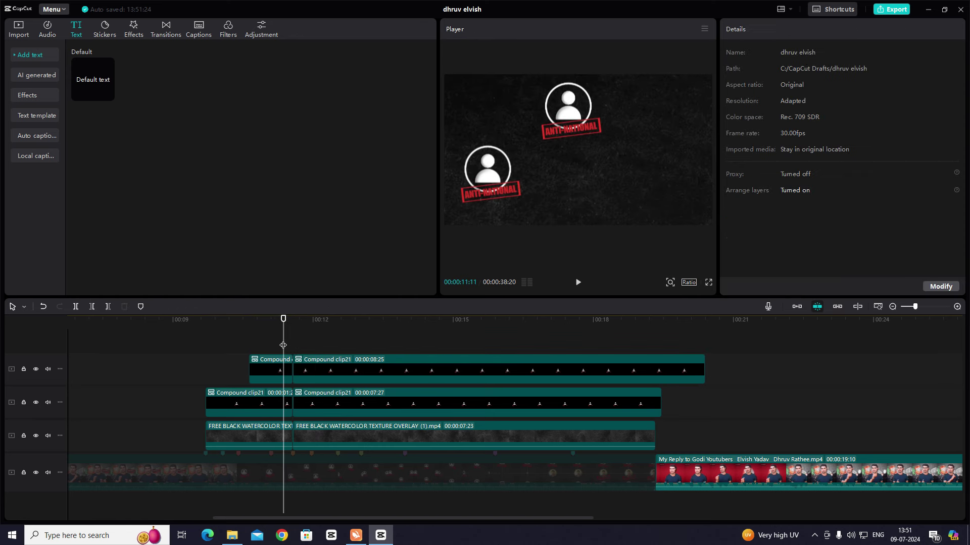
key("space")
left_click(254, 346)
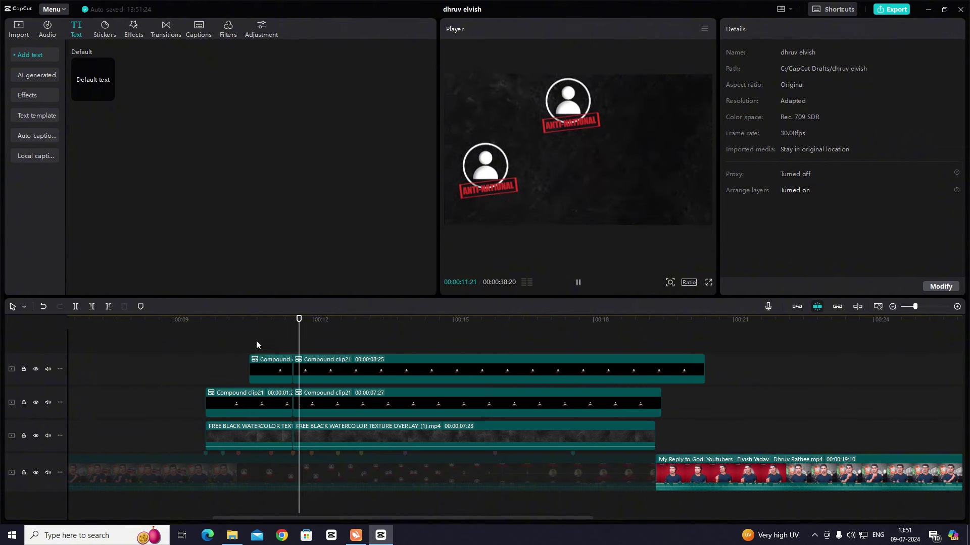
left_click(302, 346)
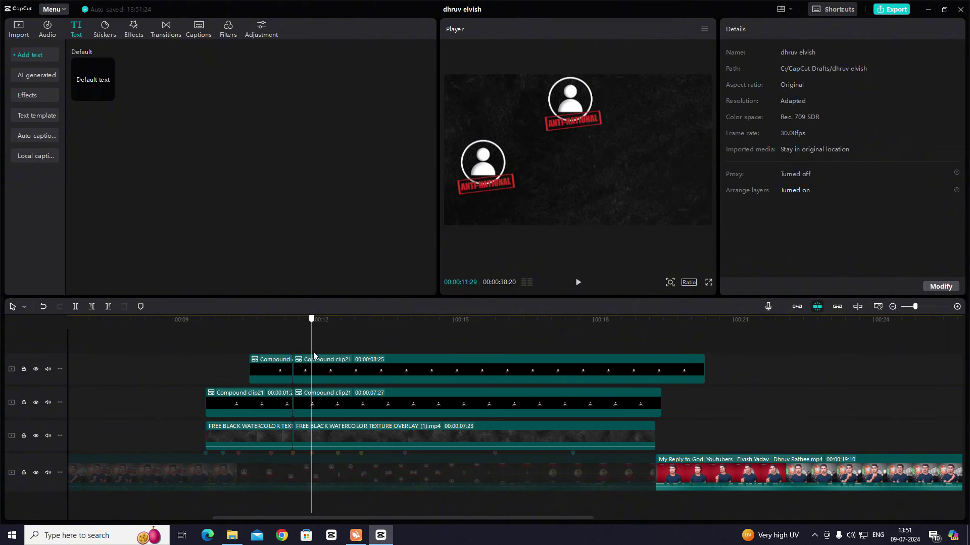
Place a copy of the upper icon on a new track at 00:00:11:17, positioned at X 2459, Y 0 with a transform keyframe
left_click(326, 379)
left_click_drag(337, 368, 306, 374)
left_click(294, 370)
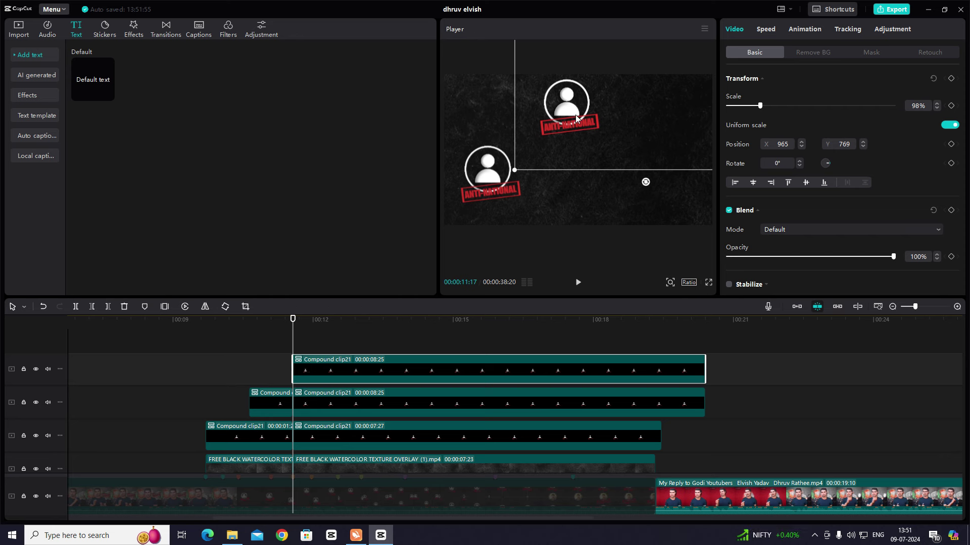
left_click_drag(575, 112, 678, 168)
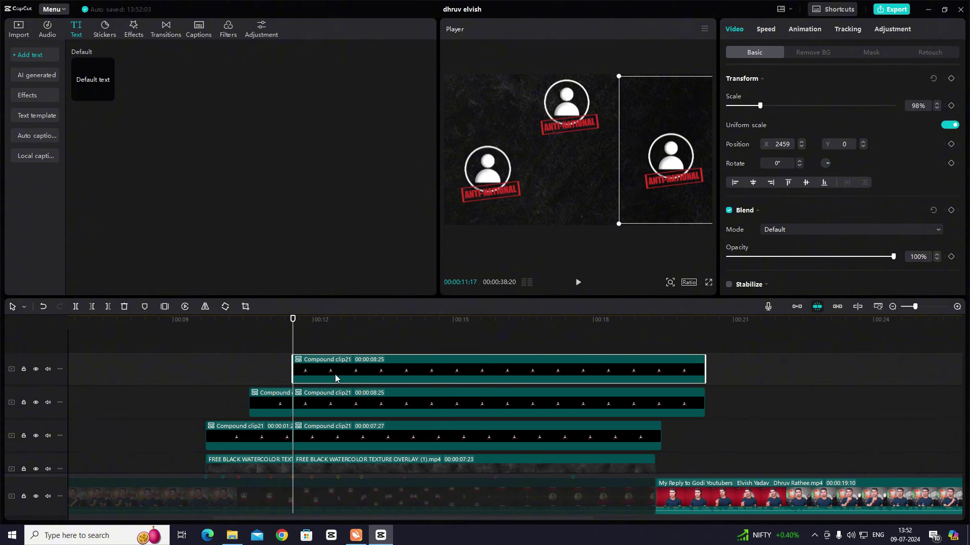
left_click(951, 78)
Compare the three-icon layout after 00:00:11:17 with the matching moment in the reference clip around 00:00:31:09
scroll(312, 419, "down", 1)
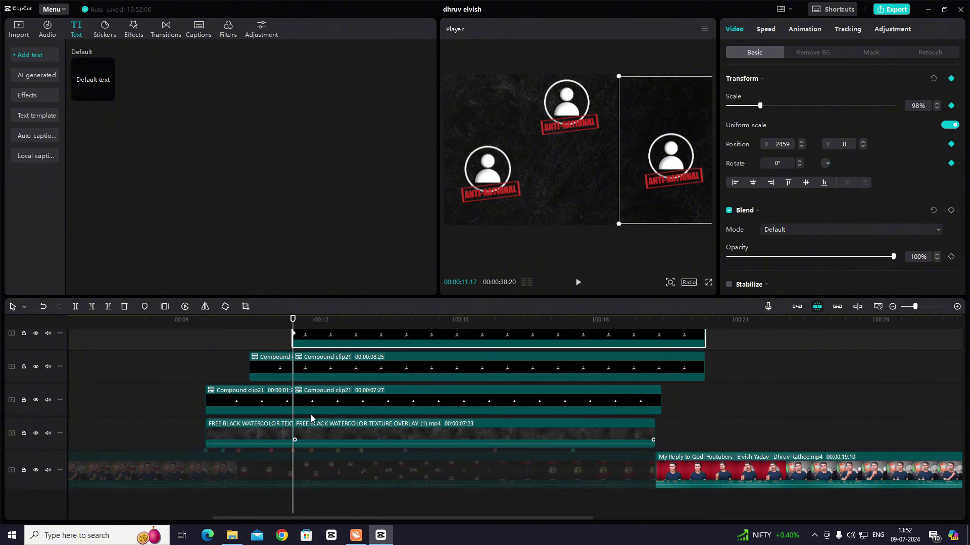
scroll(312, 419, "up", 1)
left_click_drag(293, 319, 336, 344)
left_click(323, 460)
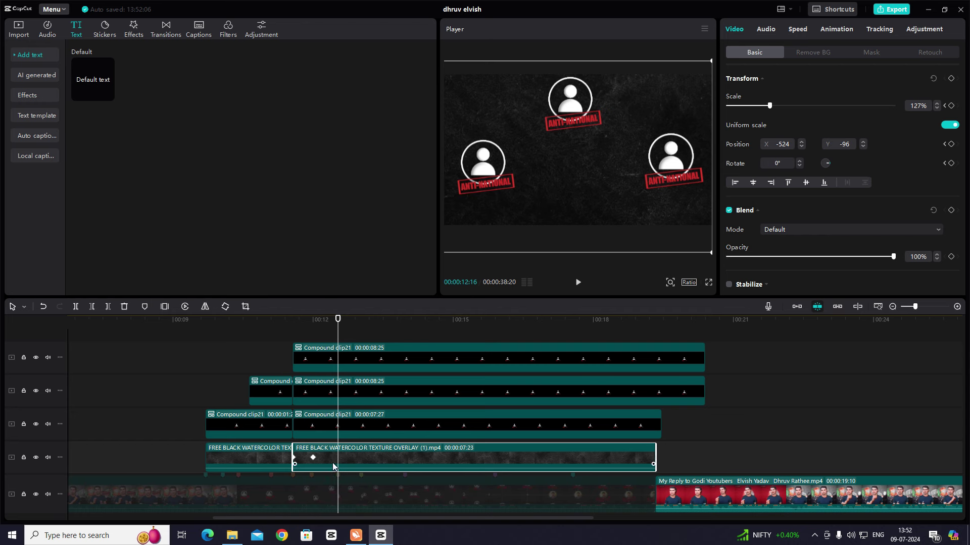
left_click(892, 307)
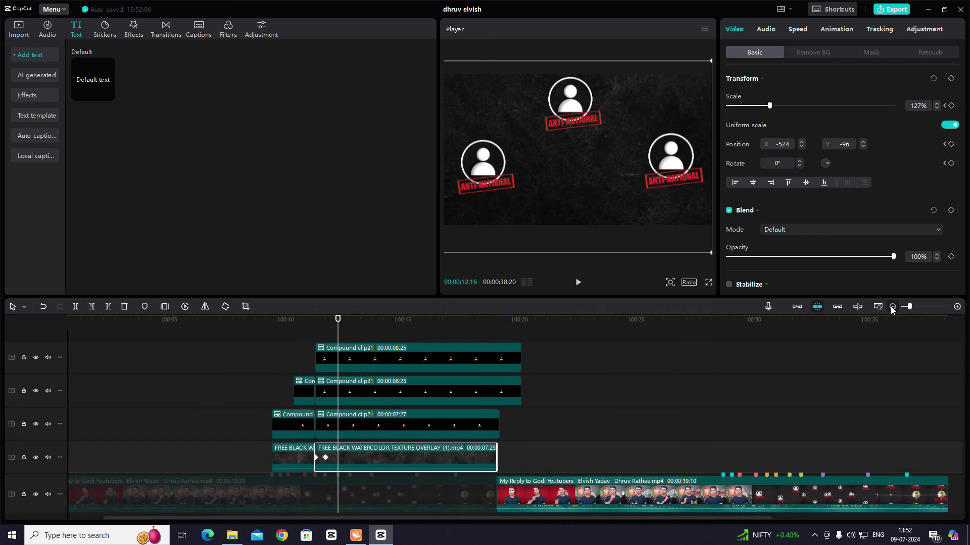
left_click(756, 426)
left_click_drag(756, 427, 770, 430)
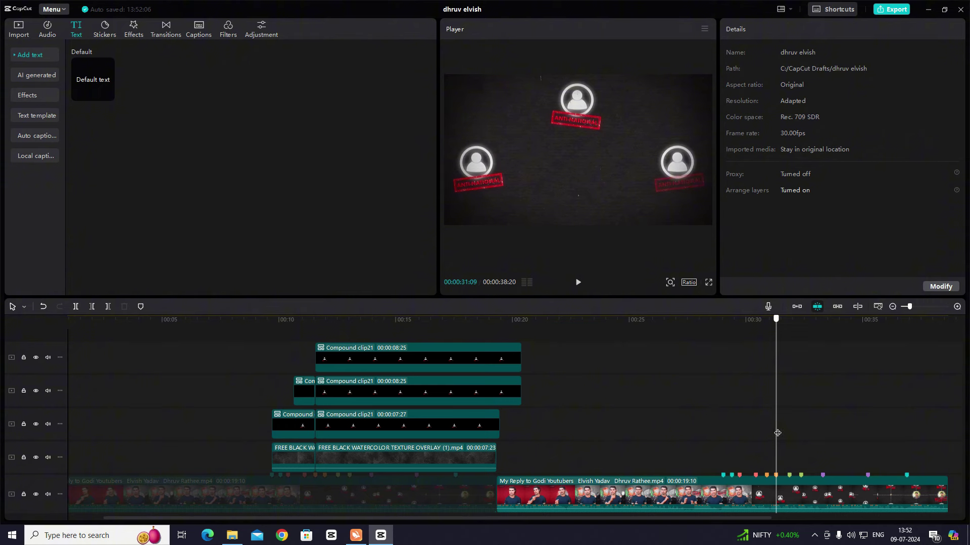
left_click_drag(773, 433, 315, 404)
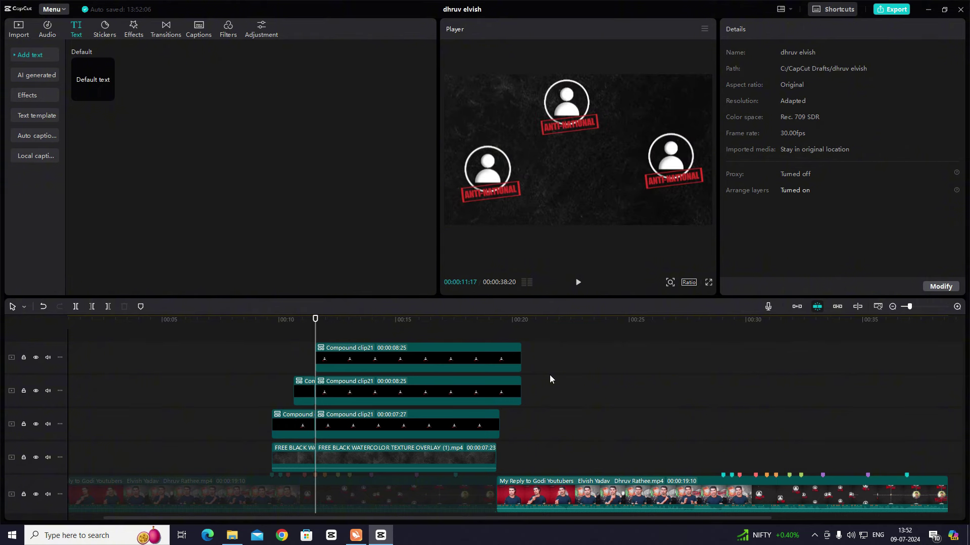
Add a transform keyframe to the right icon at 00:00:11:29 and move it off the frame's right side at 00:00:11:17
left_click(957, 306)
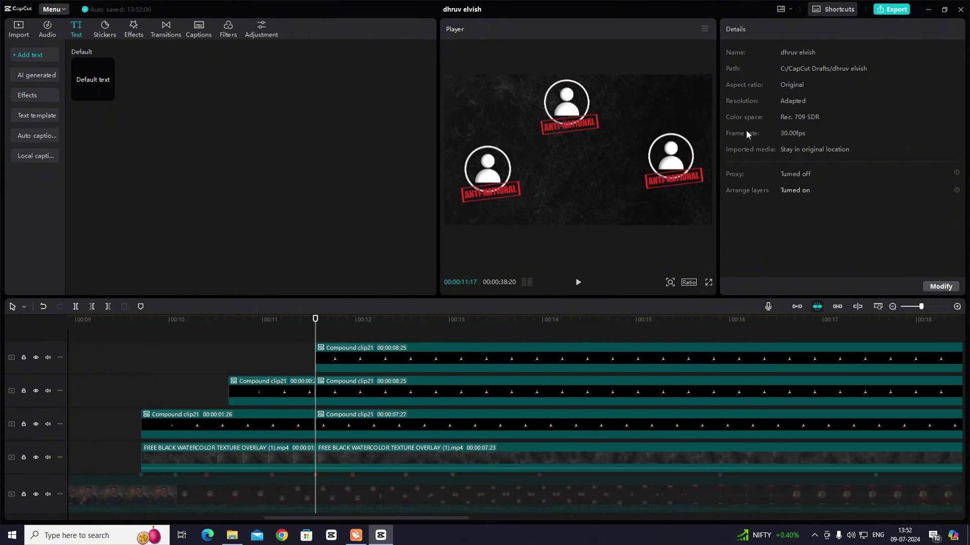
left_click(335, 356)
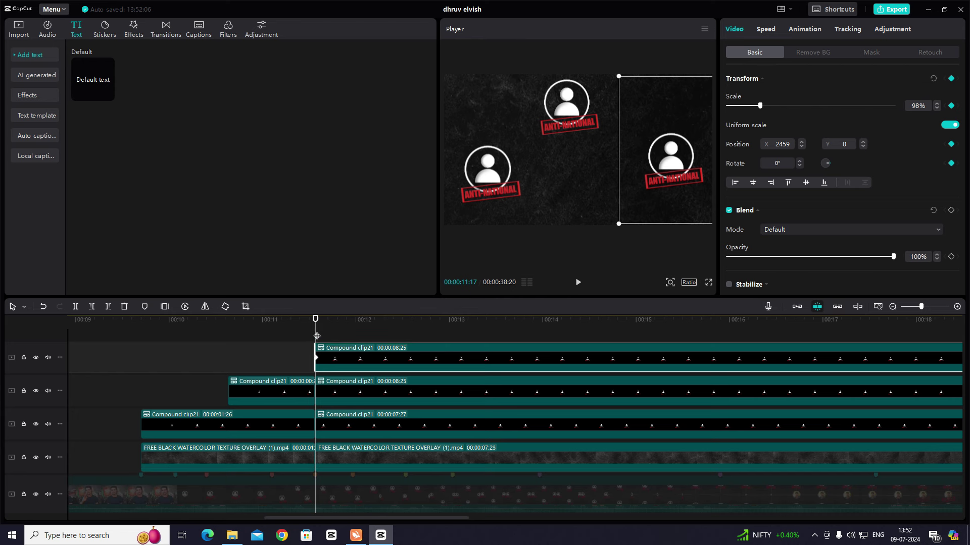
left_click_drag(315, 338, 352, 347)
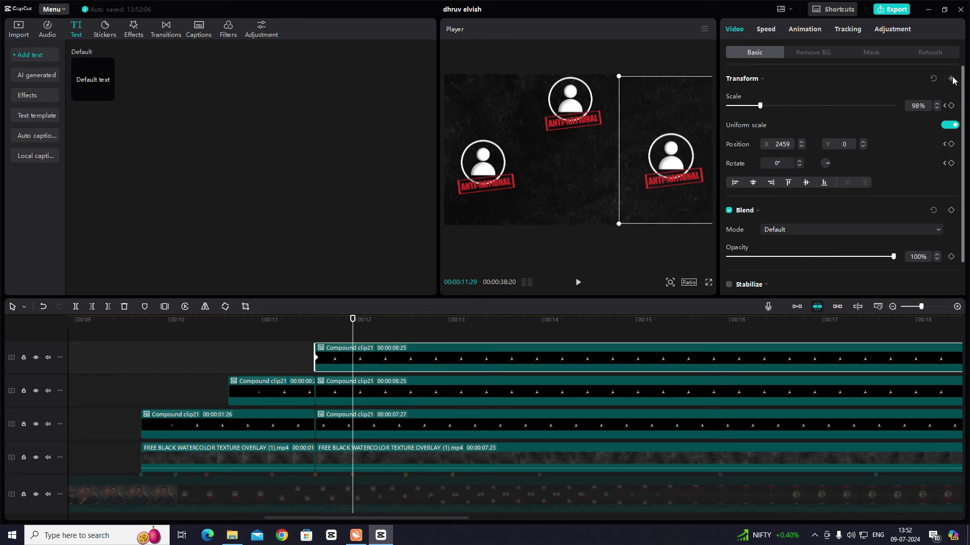
left_click(952, 78)
left_click(328, 342)
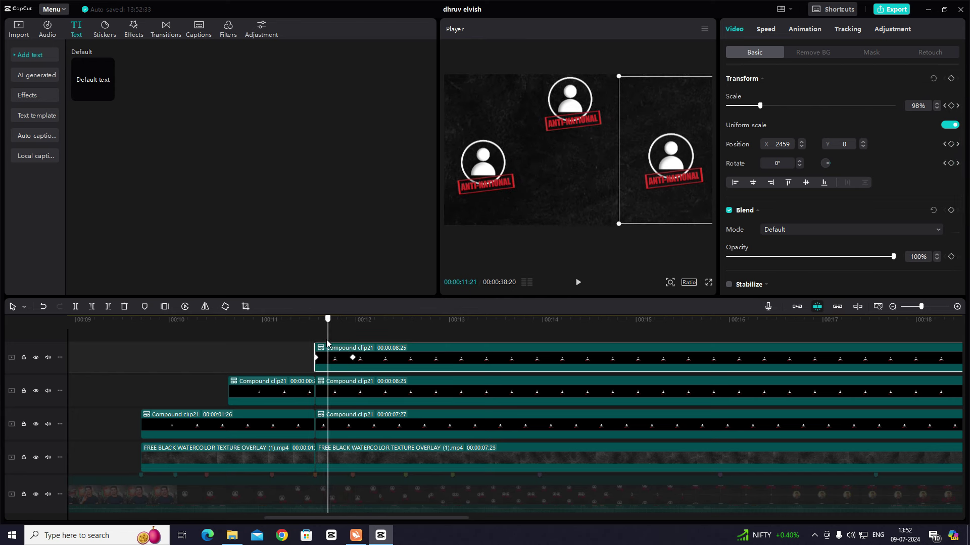
left_click_drag(327, 343, 315, 343)
left_click_drag(681, 162, 753, 162)
key("space")
key("space")
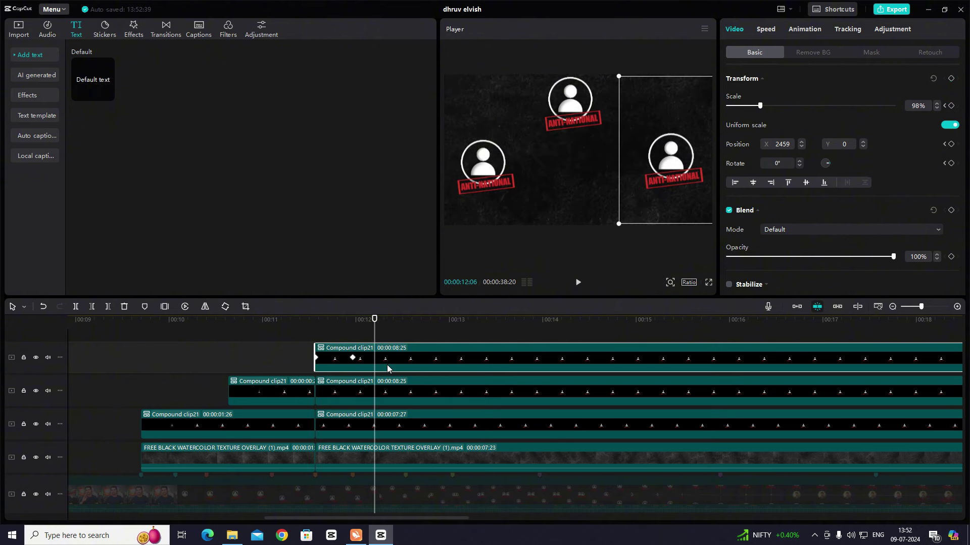
Smooth the right icon's X position curve at its 00:00:11:29 keyframe
left_click(387, 369)
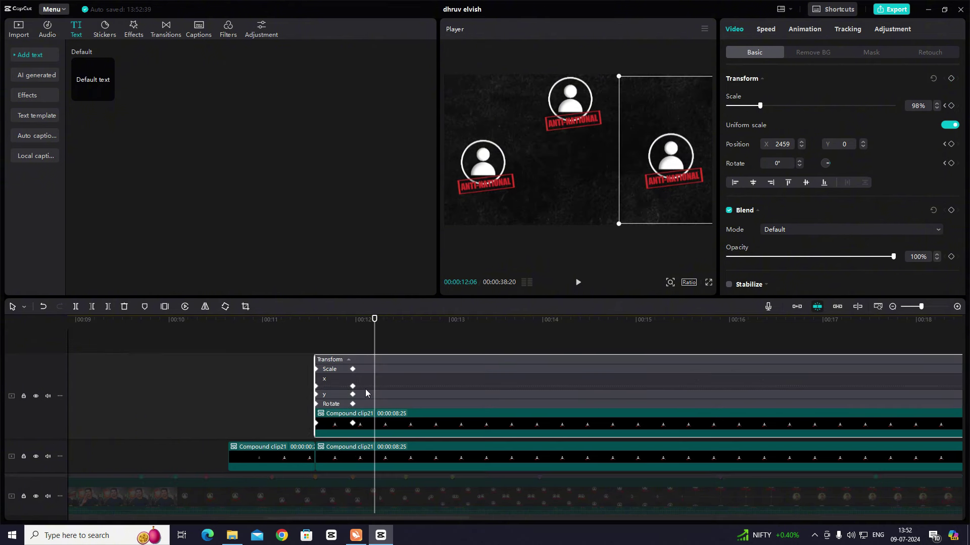
left_click(366, 390)
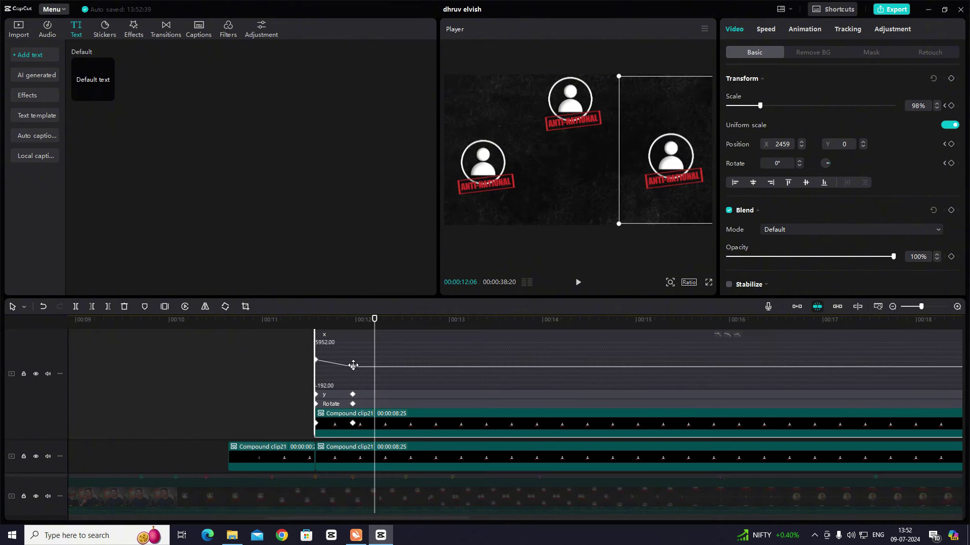
left_click(892, 307)
Play back the entrances of all three icons and check their timing from the first icon's appearance to about 00:00:12:28
left_click(350, 341)
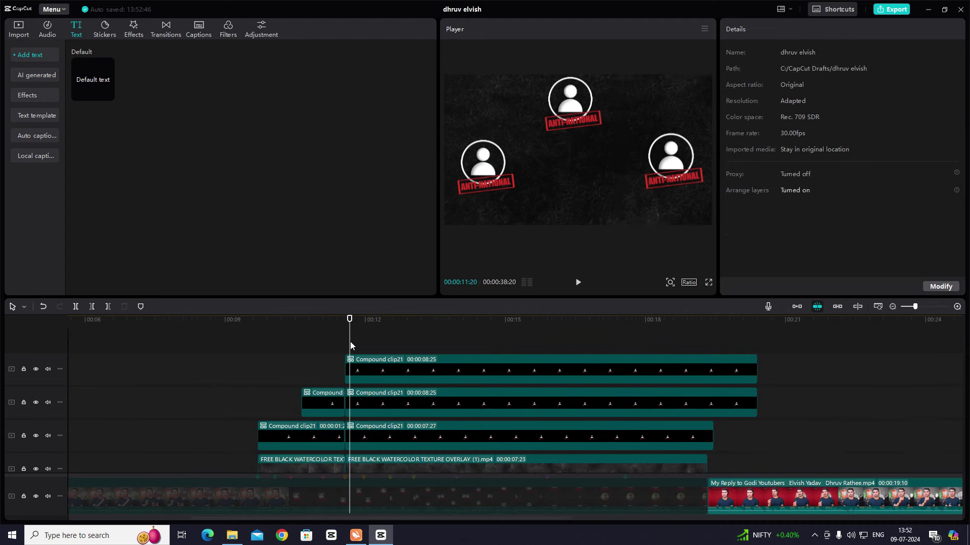
key("space")
left_click(275, 350)
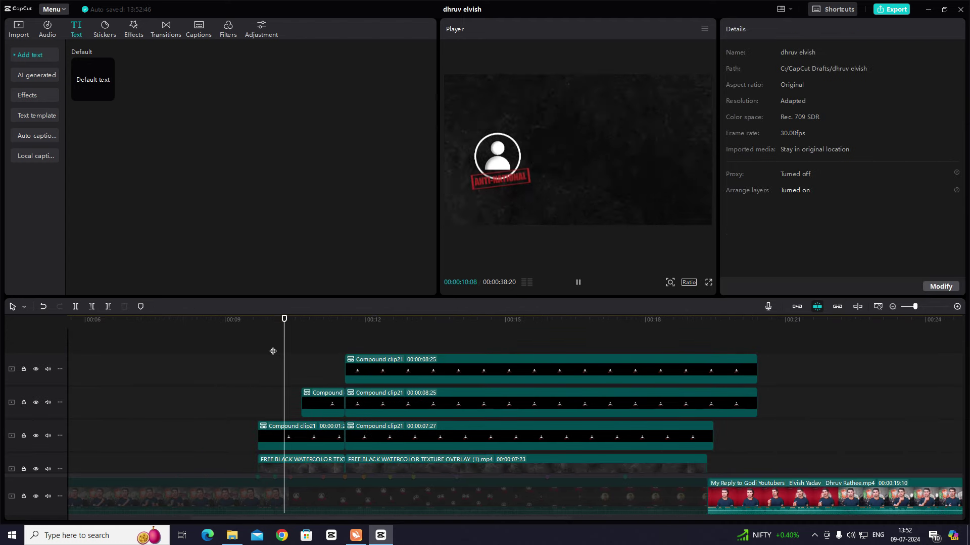
key("space")
left_click(354, 349)
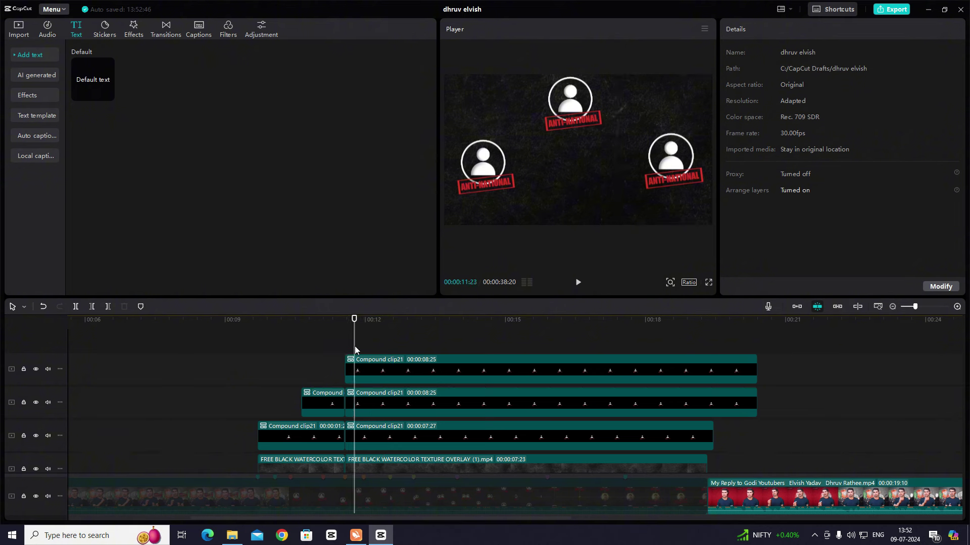
key("space")
left_click(293, 358)
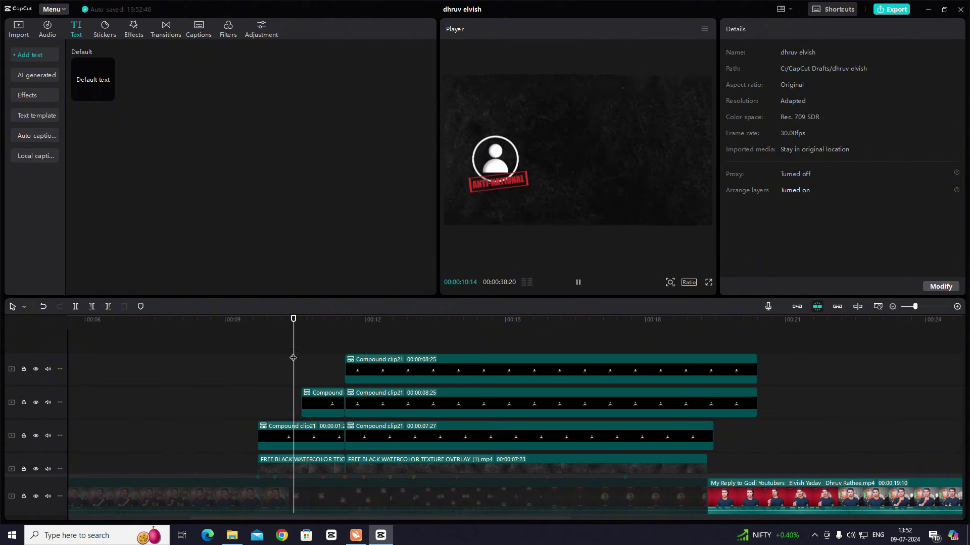
key("space")
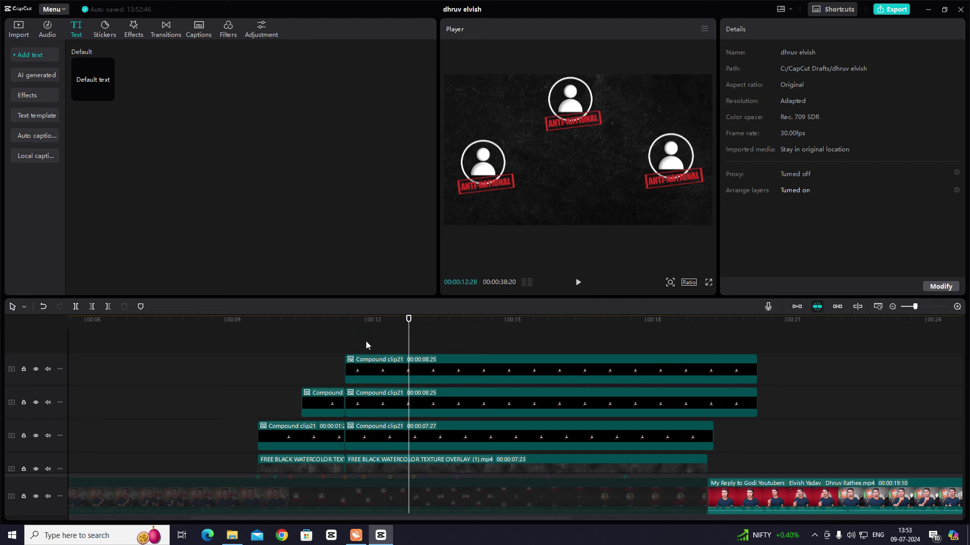
left_click(257, 352)
key("space")
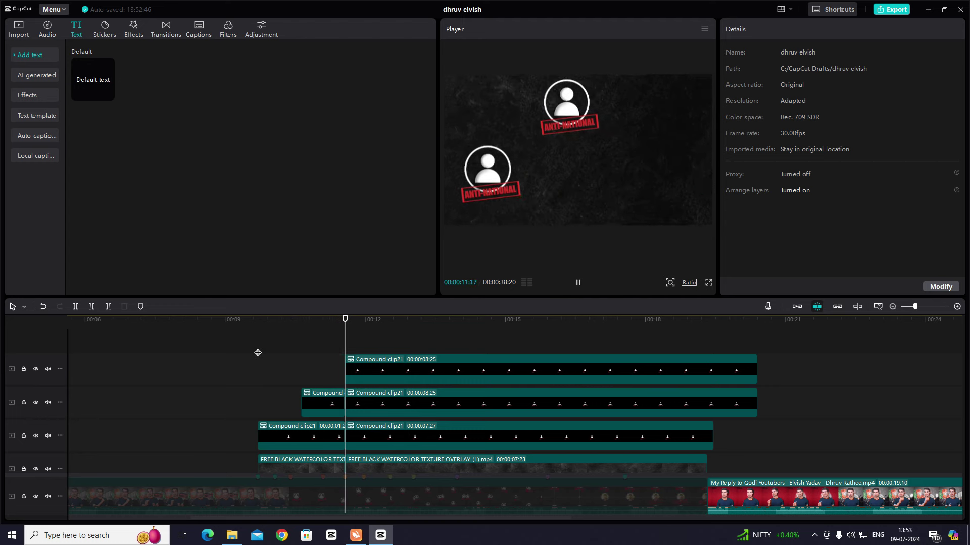
key("space")
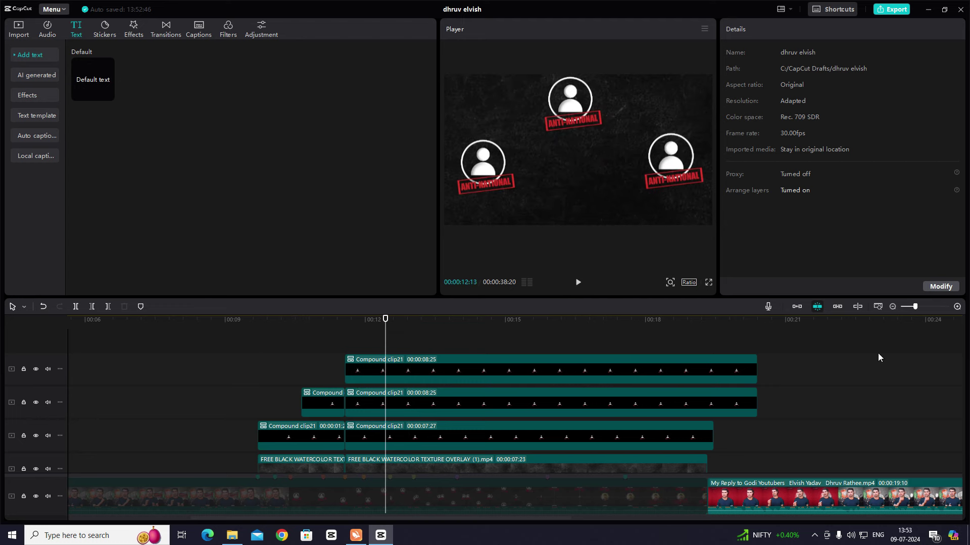
Examine the camera zoom-out in the reference clip and find its matching start point at 00:00:12:16
left_click(893, 307)
left_click(732, 457)
left_click(801, 458)
left_click_drag(802, 457, 411, 376)
left_click(387, 363)
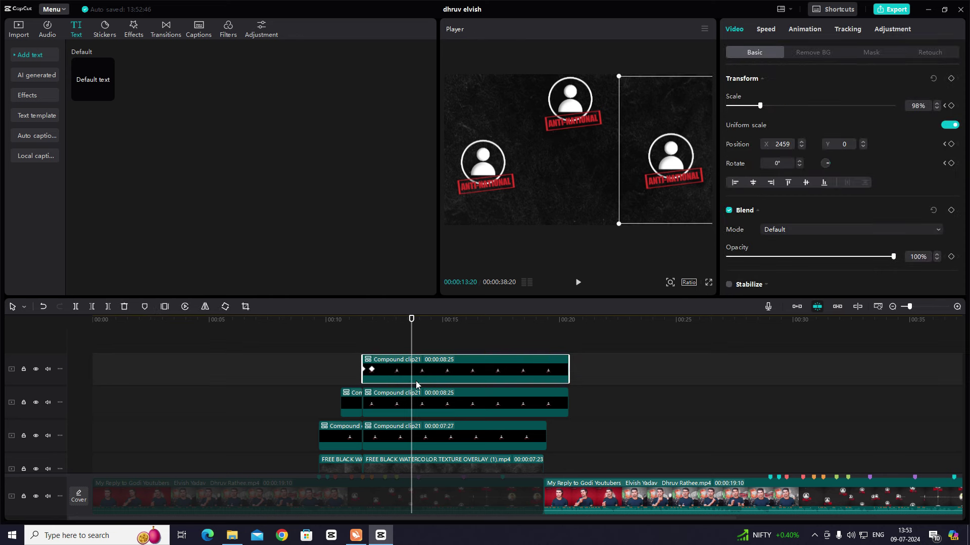
scroll(399, 373, "down", 1)
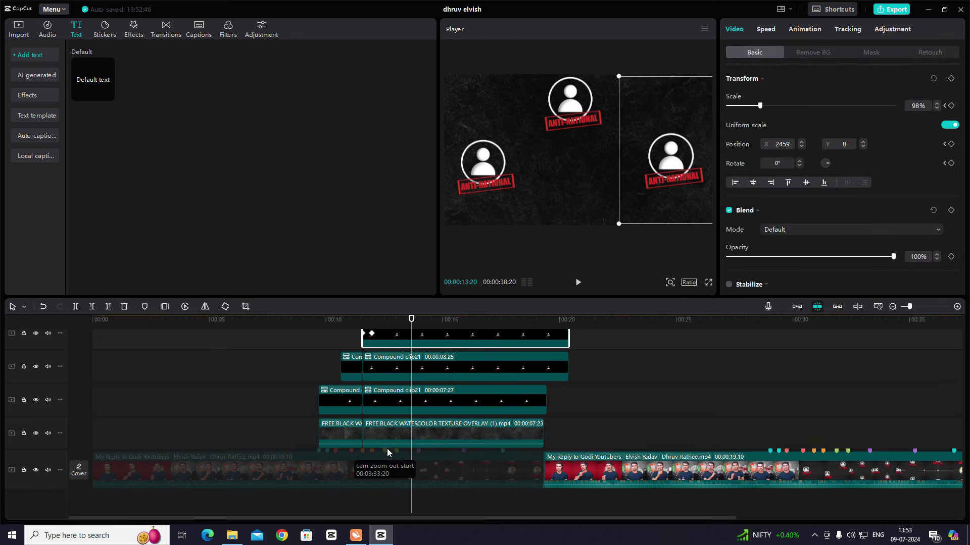
left_click(418, 320)
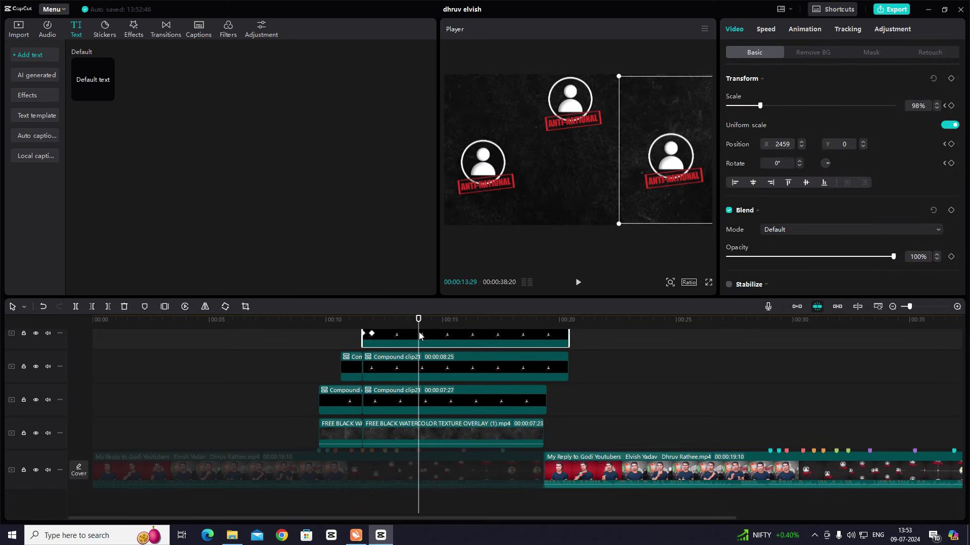
left_click(385, 320)
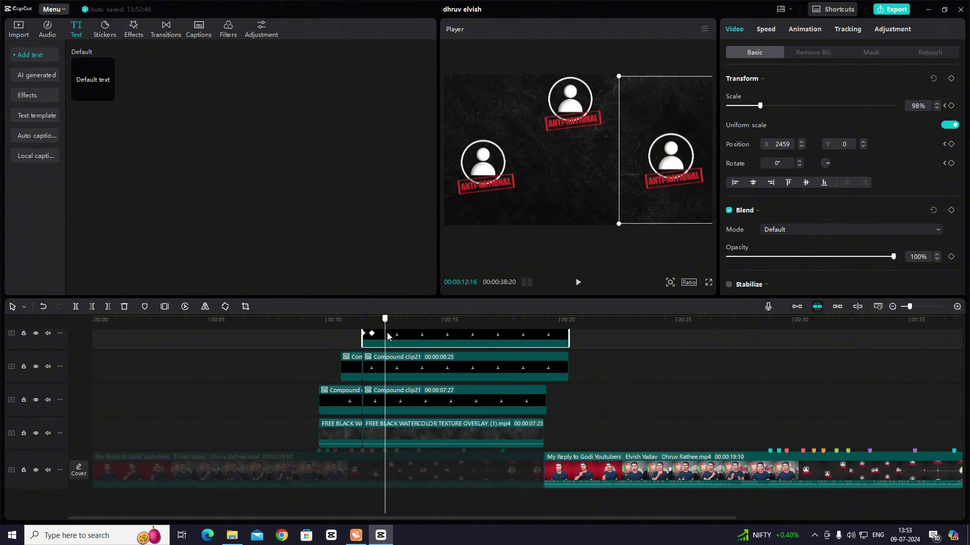
left_click(829, 398)
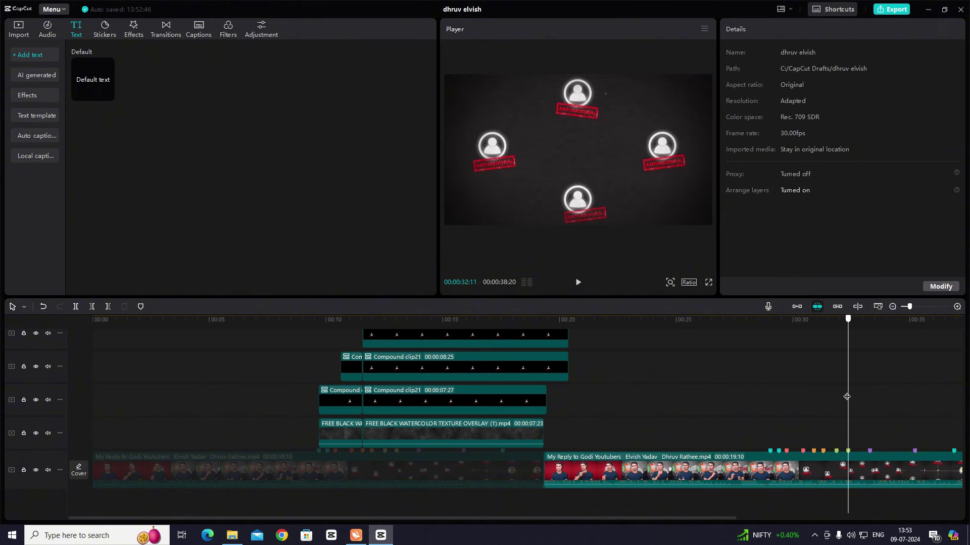
Split the three icon clips and the background texture clip at 00:00:12:16
scroll(405, 367, "up", 1)
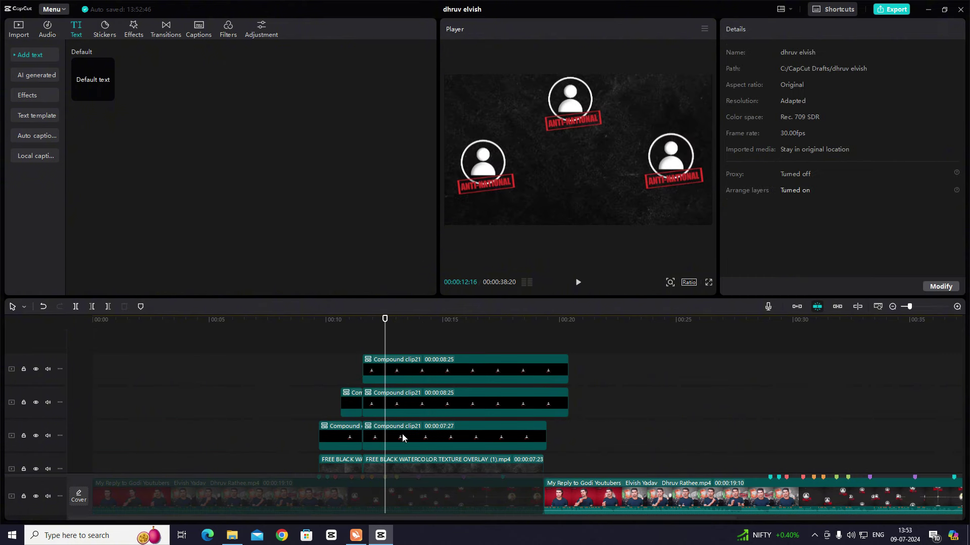
left_click_drag(407, 349, 405, 466)
key("ctrl+b")
scroll(405, 466, "down", 1)
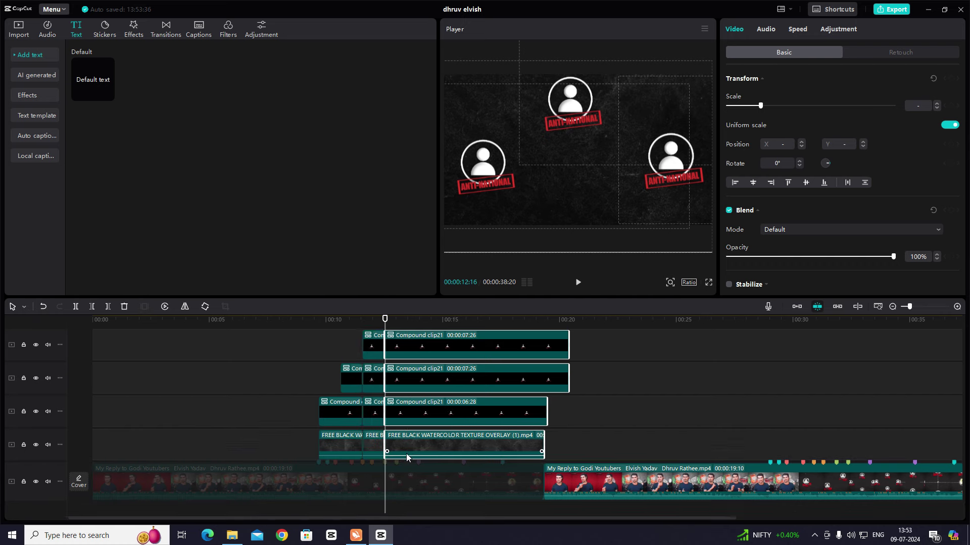
Keyframe the background texture's transform at 00:00:12:16 and 00:00:13:01, with 109% scale and position X 173 at the second keyframe
left_click(408, 439)
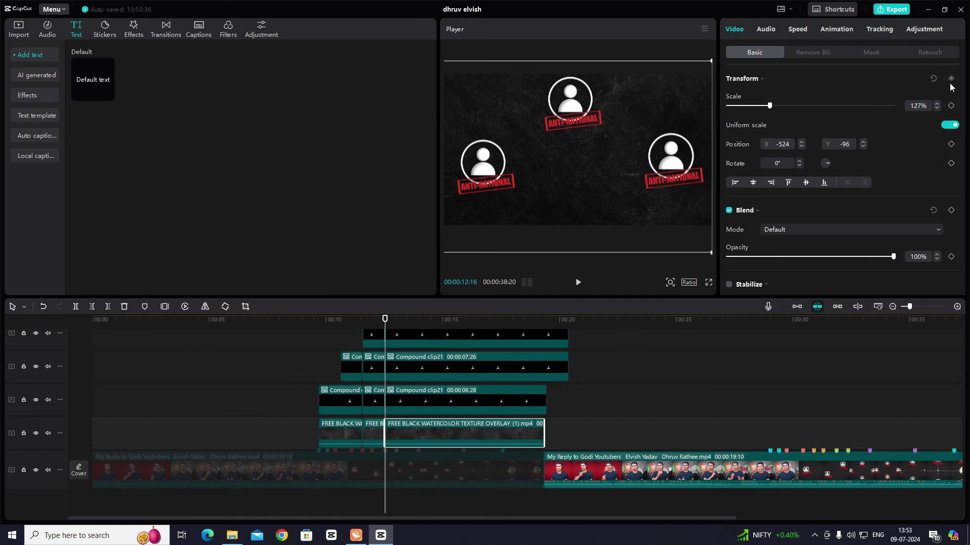
left_click(397, 319)
left_click(951, 78)
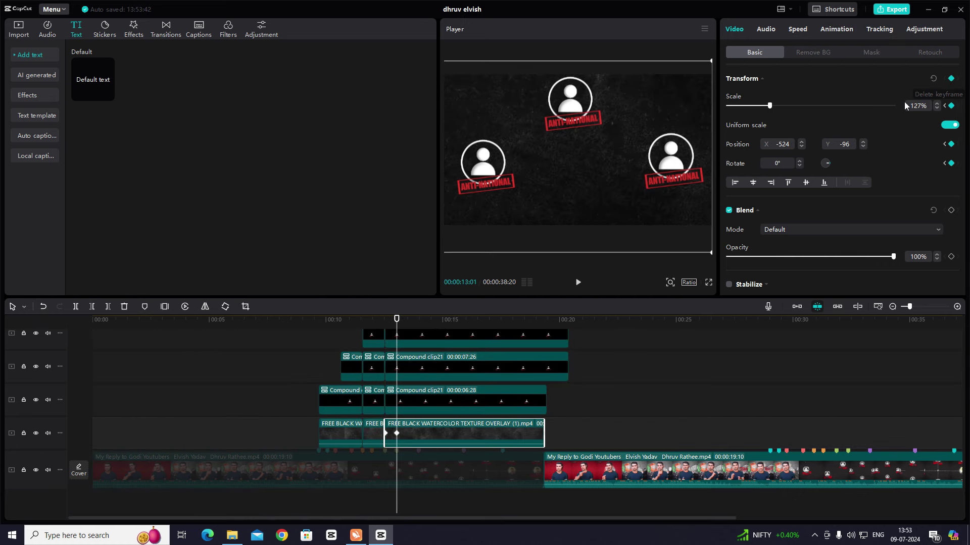
left_click_drag(710, 61, 692, 103)
left_click_drag(599, 213, 618, 212)
Smooth the background texture's scale and position curves at its 00:00:13:01 keyframe
double_click(412, 422)
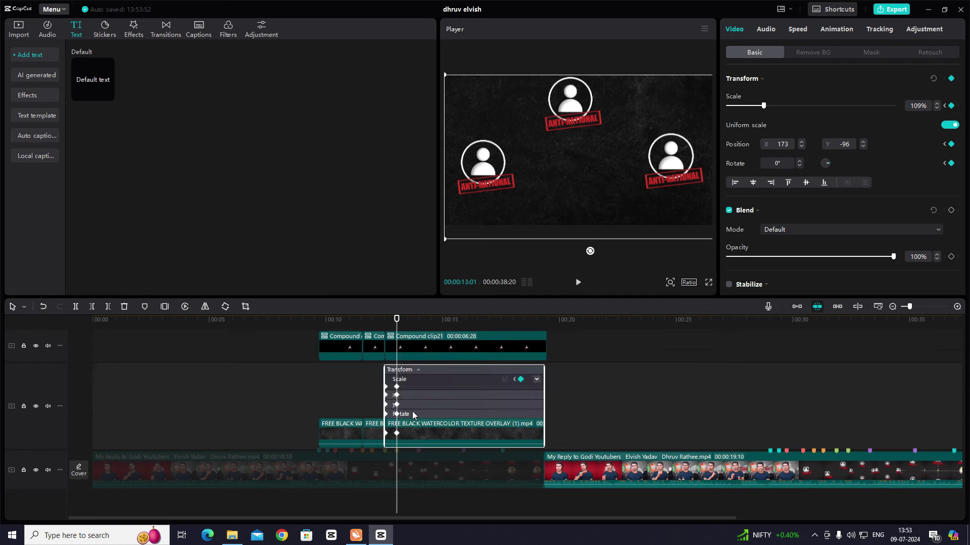
scroll(413, 416, "up", 1)
double_click(415, 417)
left_click(397, 401)
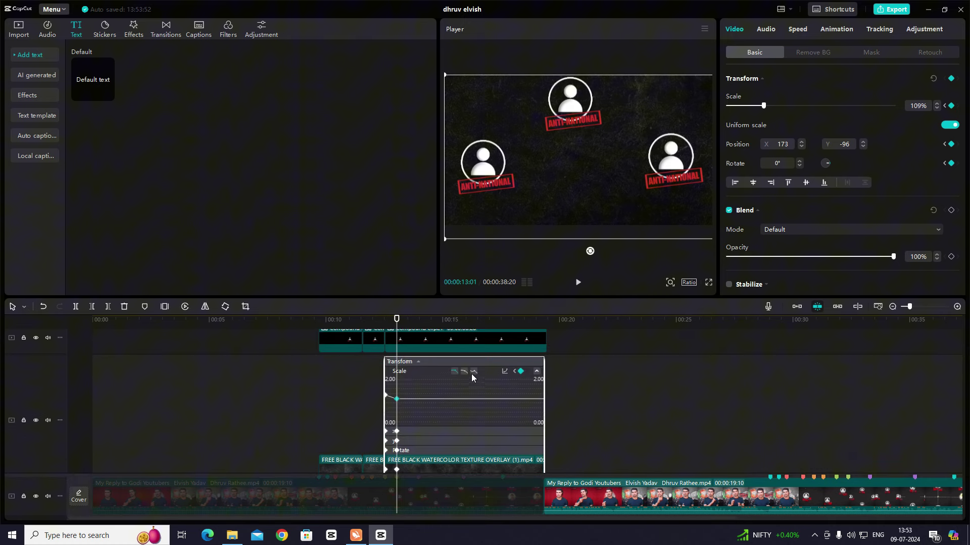
left_click(415, 429)
left_click(429, 441)
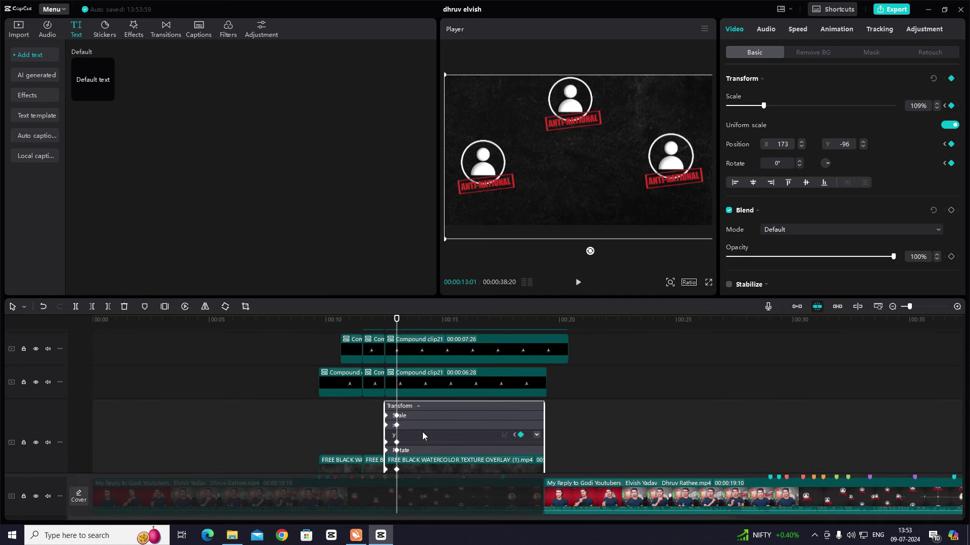
left_click(415, 448)
key("alt+k")
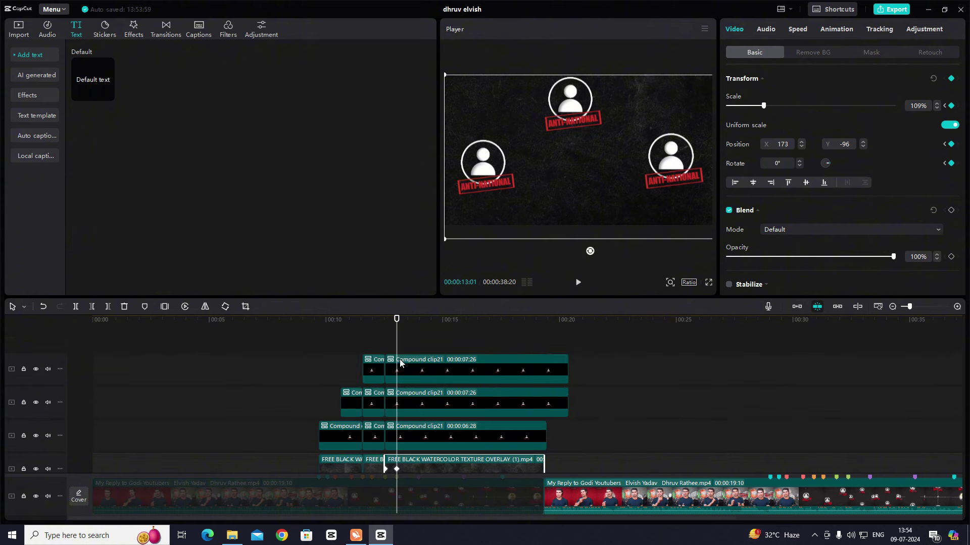
Play back the background texture's zoom-out movement around 00:00:12:16
left_click_drag(398, 353, 386, 351)
key("space")
left_click(377, 339)
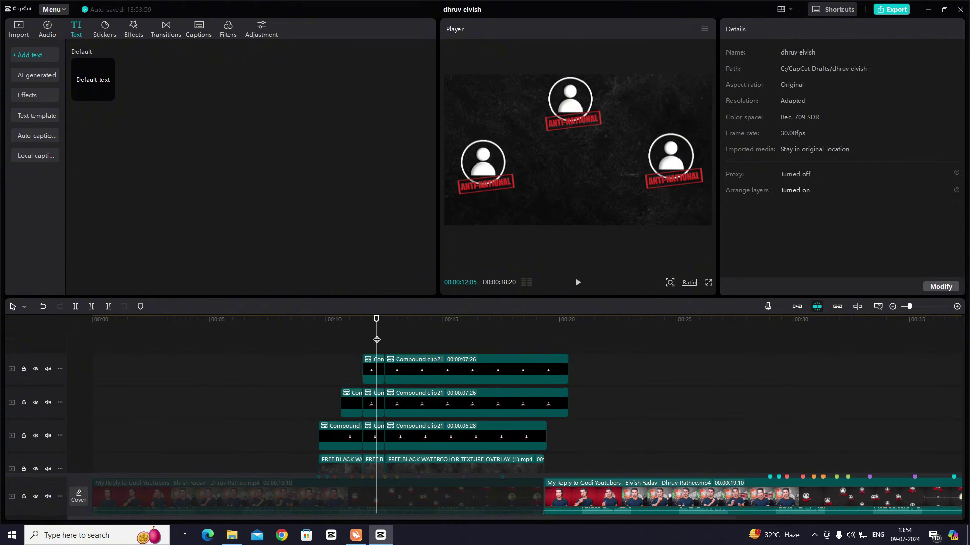
key("space")
Add transform keyframes to the left icon's last clip at 00:00:13:01 and 00:00:12:16
scroll(399, 348, "down", 1)
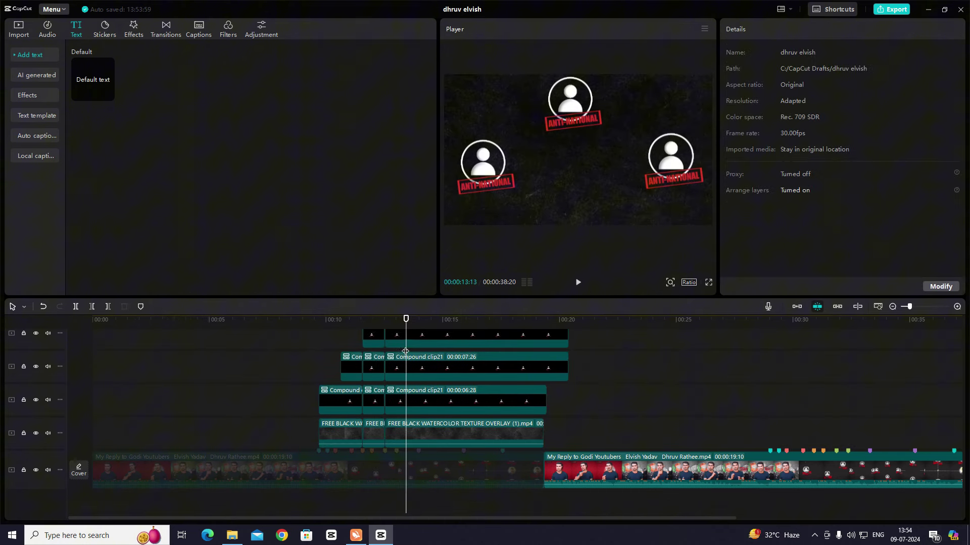
left_click(404, 408)
left_click_drag(408, 320, 385, 319)
left_click(951, 79)
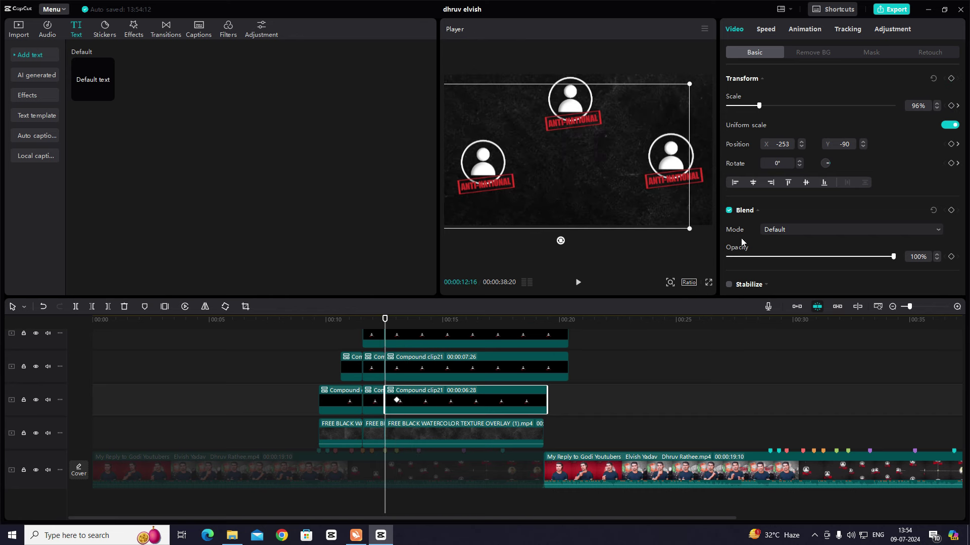
Add transform keyframes to the upper icon's last clip at 00:00:12:16 and 00:00:13:01
scroll(422, 420, "up", 1)
left_click(406, 397)
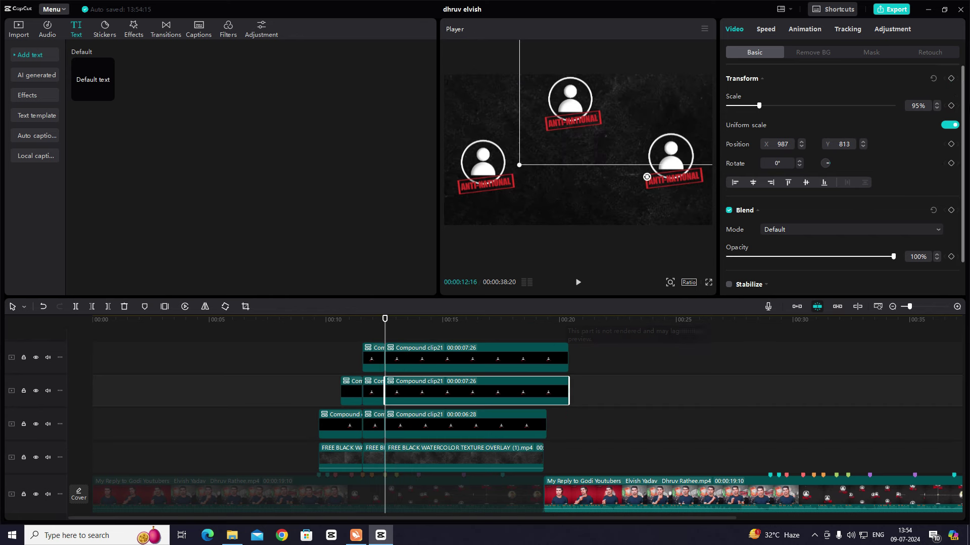
left_click(950, 79)
left_click_drag(385, 334, 396, 334)
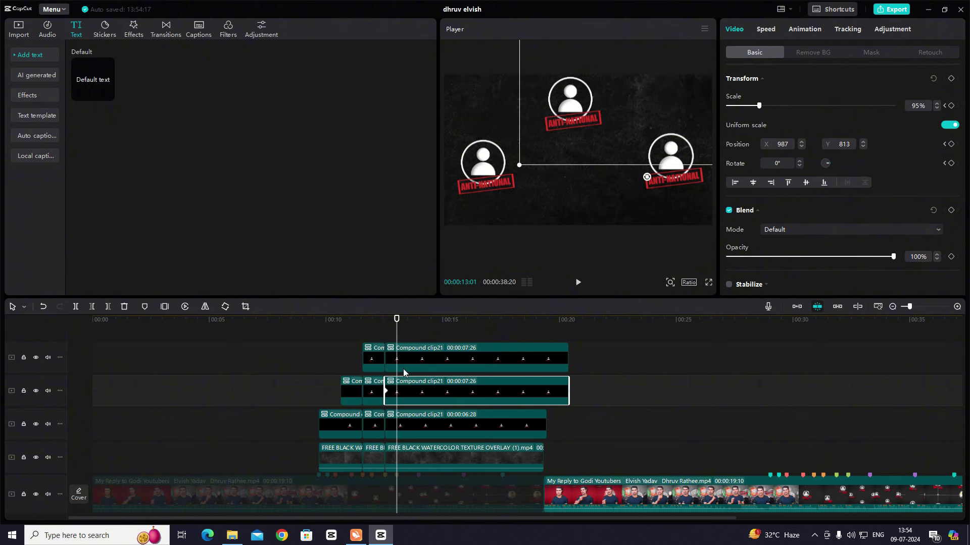
Add transform keyframes to the right icon's last clip at 00:00:13:01 and 00:00:12:16
scroll(462, 406, "up", 1)
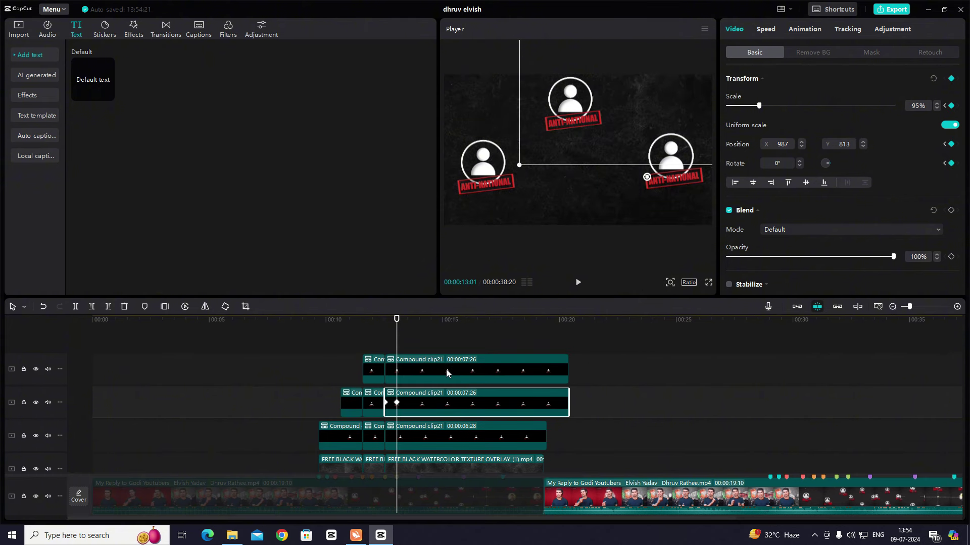
left_click(449, 374)
left_click(385, 335)
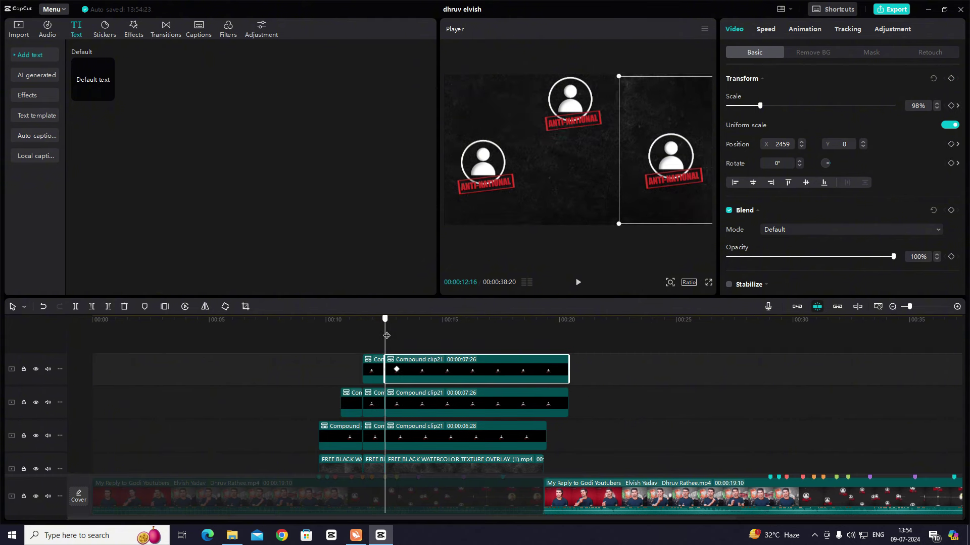
left_click(397, 339)
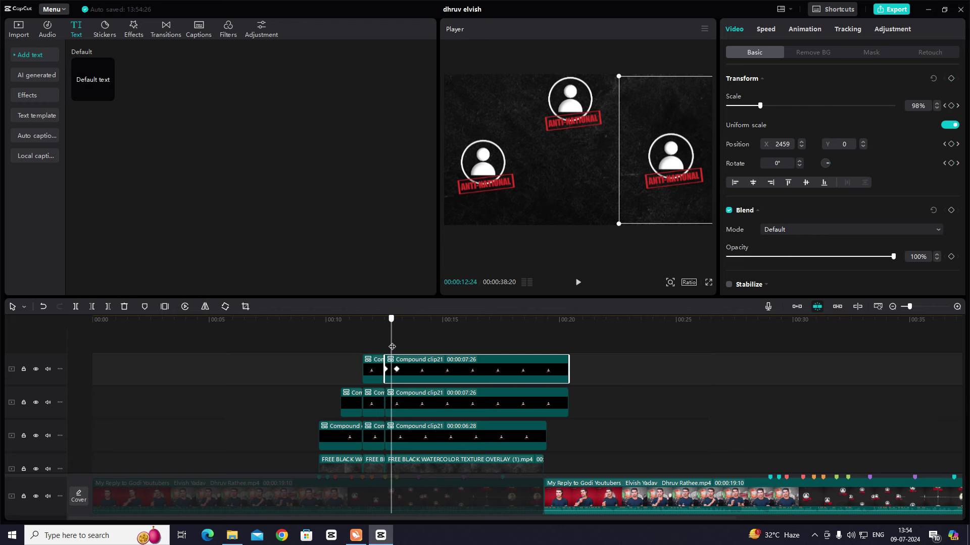
At 00:00:13:01, shrink the right profile icon's clip to 88% at X 2361 and the upper icon's clip to 86%
left_click_drag(630, 220, 677, 168)
left_click(408, 404)
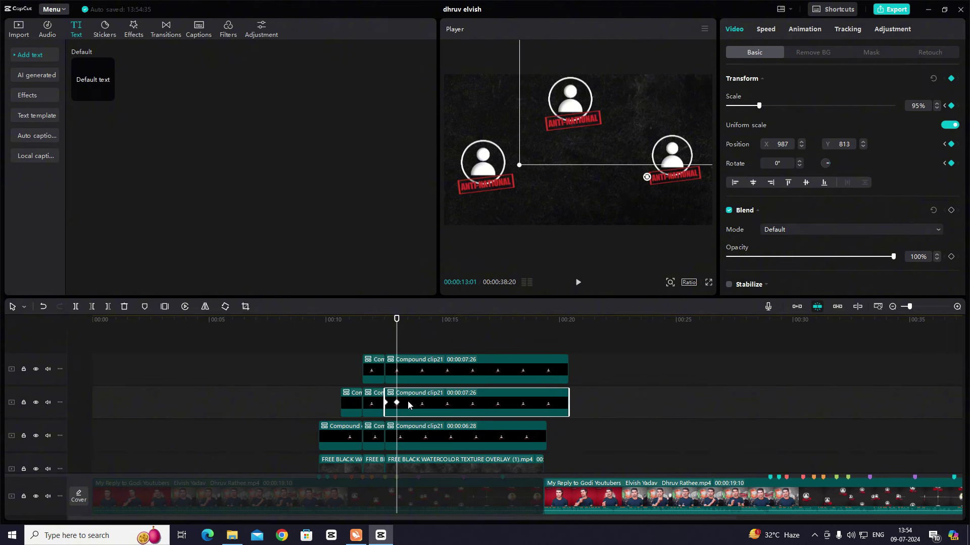
mouse_move(521, 164)
left_mouse_down()
mouse_move(554, 133)
mouse_move(534, 159)
left_mouse_up()
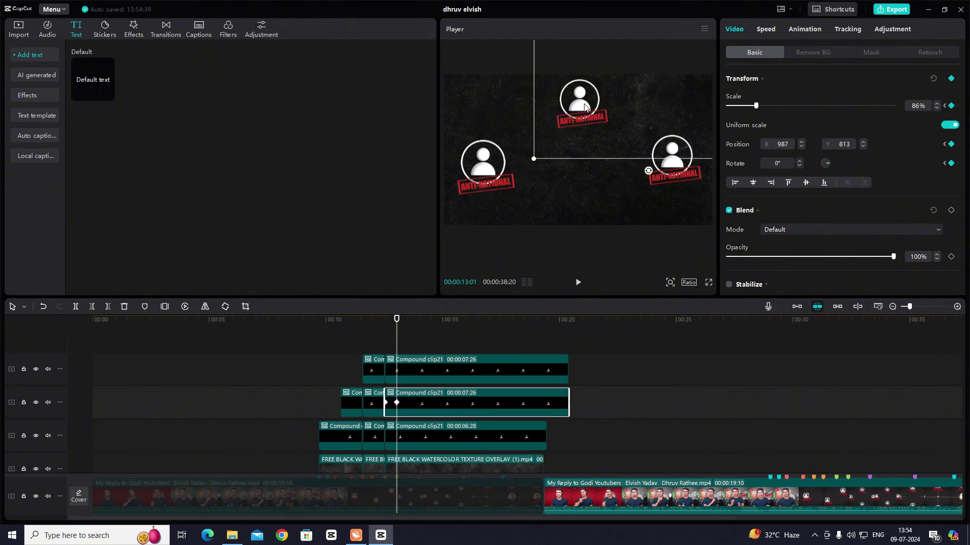
At 00:00:13:01, scale the left profile icon's clip to 92% and shift the icon slightly toward the frame's centre
scroll(467, 353, "down", 1)
left_click(416, 403)
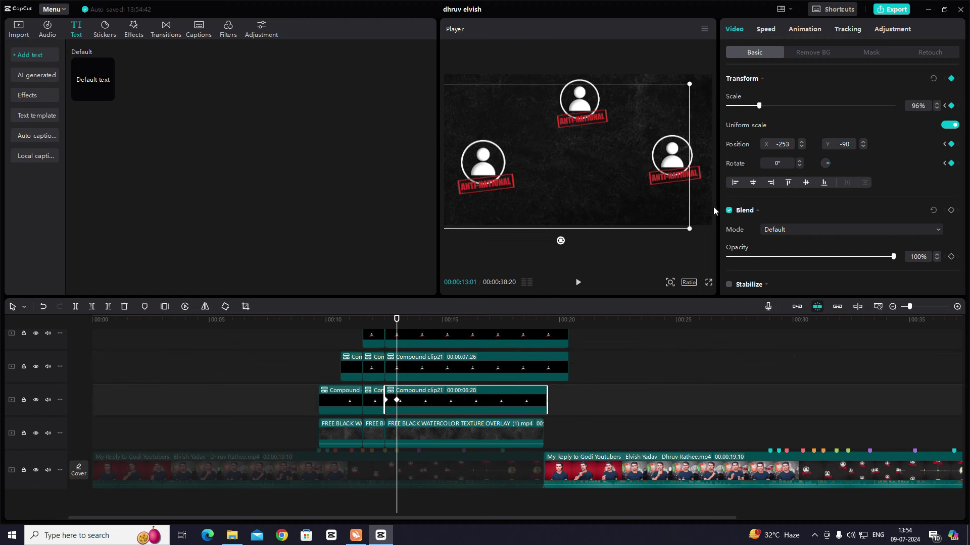
mouse_move(691, 230)
left_mouse_down()
mouse_move(670, 226)
mouse_move(678, 227)
left_mouse_up()
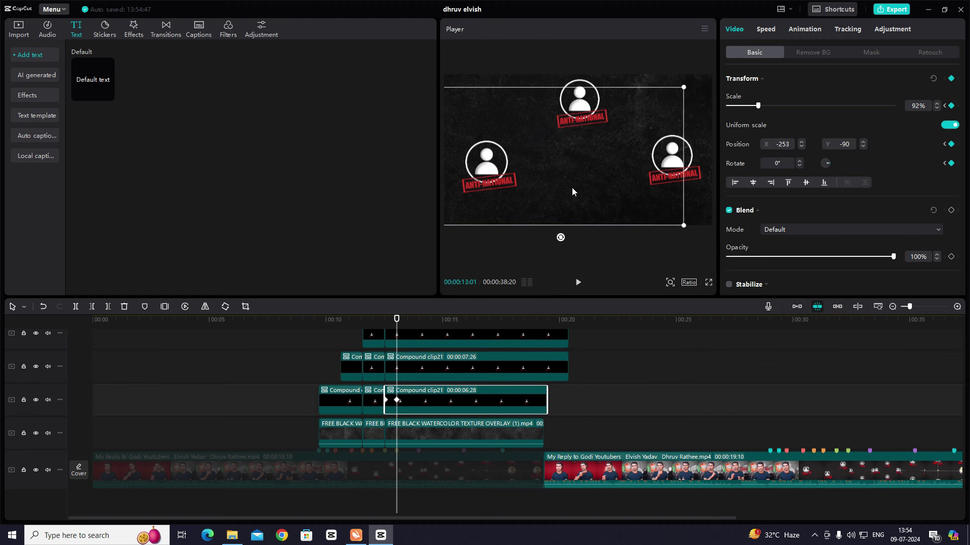
left_click_drag(569, 185, 562, 180)
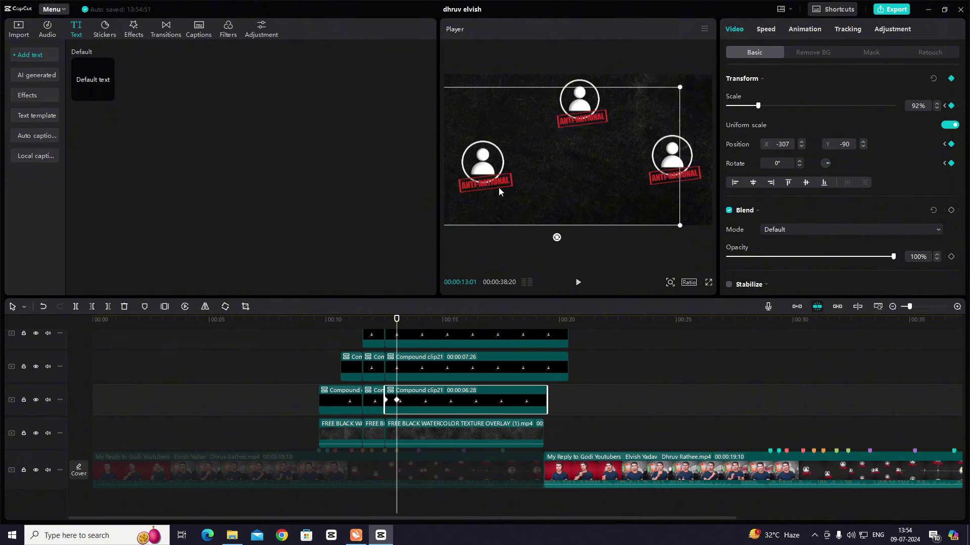
left_click_drag(499, 191, 501, 177)
scroll(382, 379, "up", 2)
Open the keyframe graphs of the right icon's clip from 00:00:12:16 and apply an ease curve to its Scale animation
left_click(385, 349)
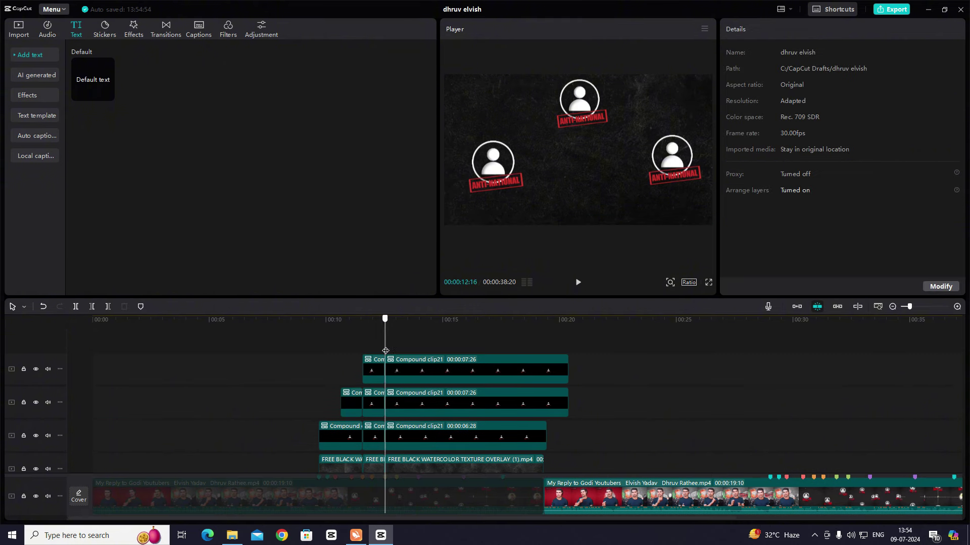
left_click(957, 306)
left_click(436, 369)
left_click(428, 377)
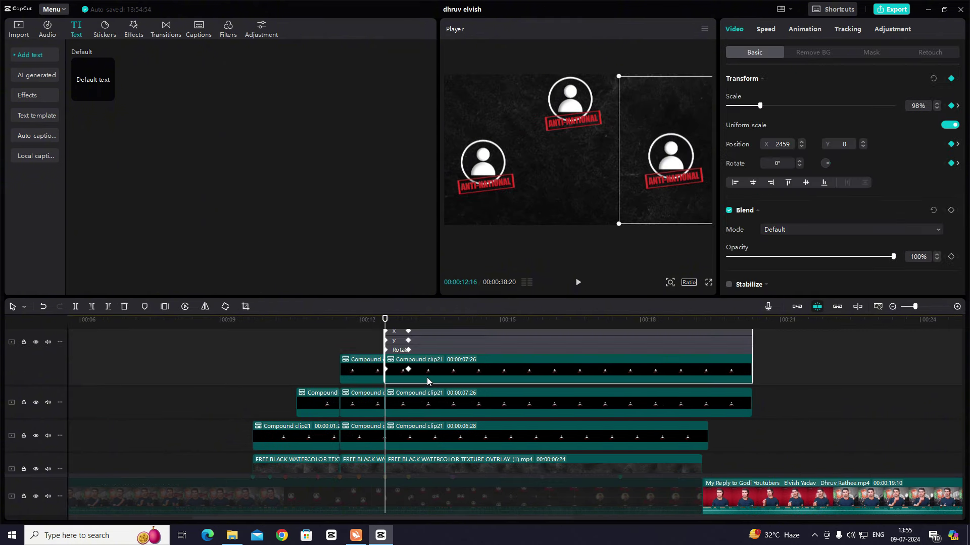
left_click(418, 366)
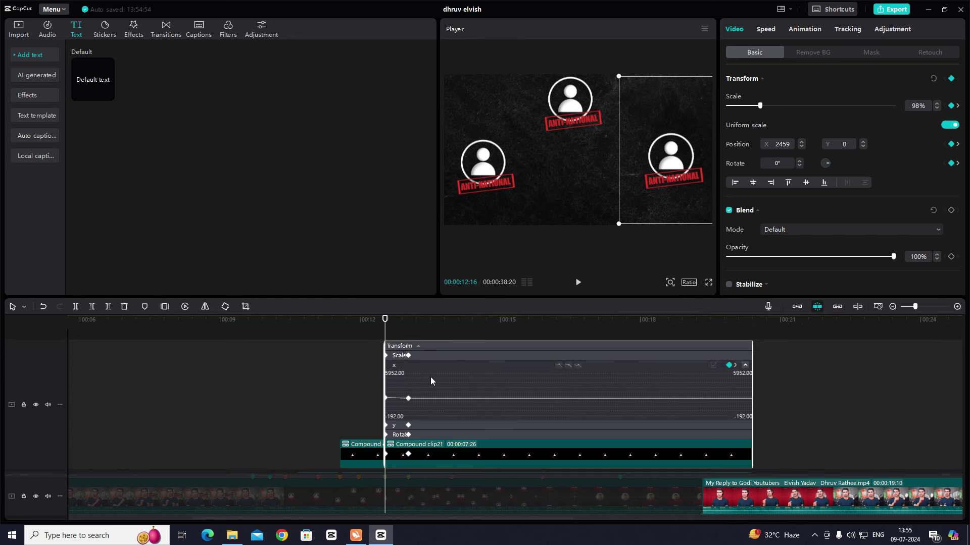
left_click(430, 356)
left_click(422, 371)
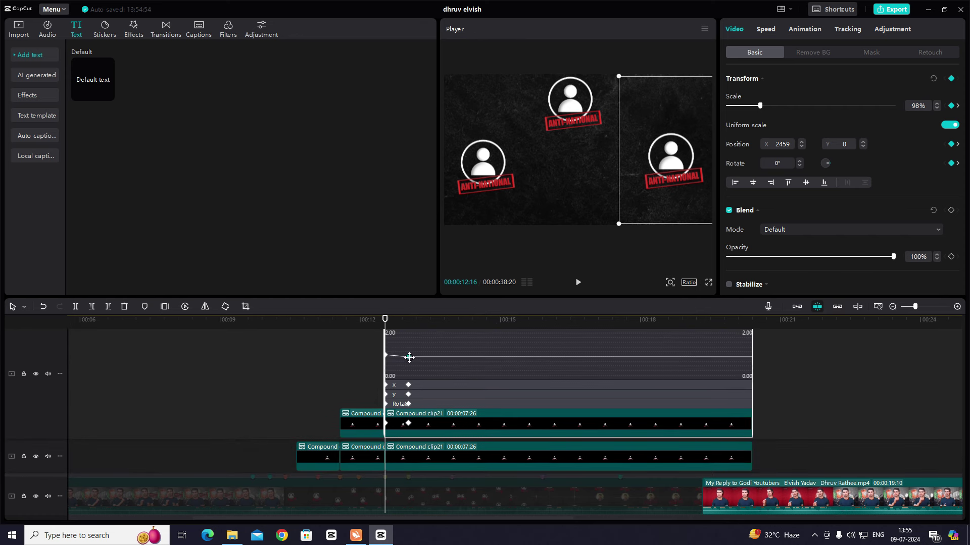
left_click(408, 357)
scroll(408, 357, "up", 1)
left_click(568, 369)
Apply the ease curve to the right icon clip's x position and check its y graph, then close the graphs
scroll(475, 398, "down", 1)
scroll(475, 398, "down", 2)
left_click(431, 380)
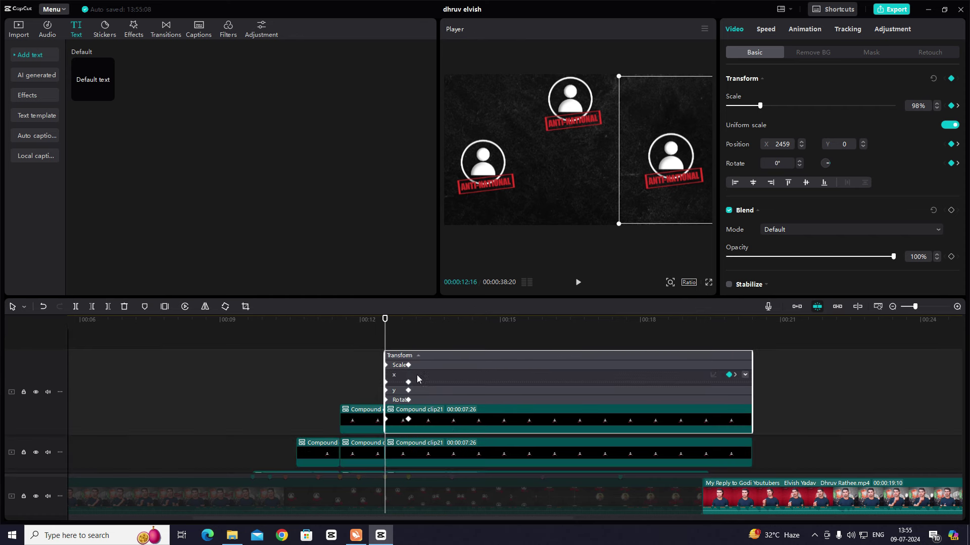
left_click(433, 393)
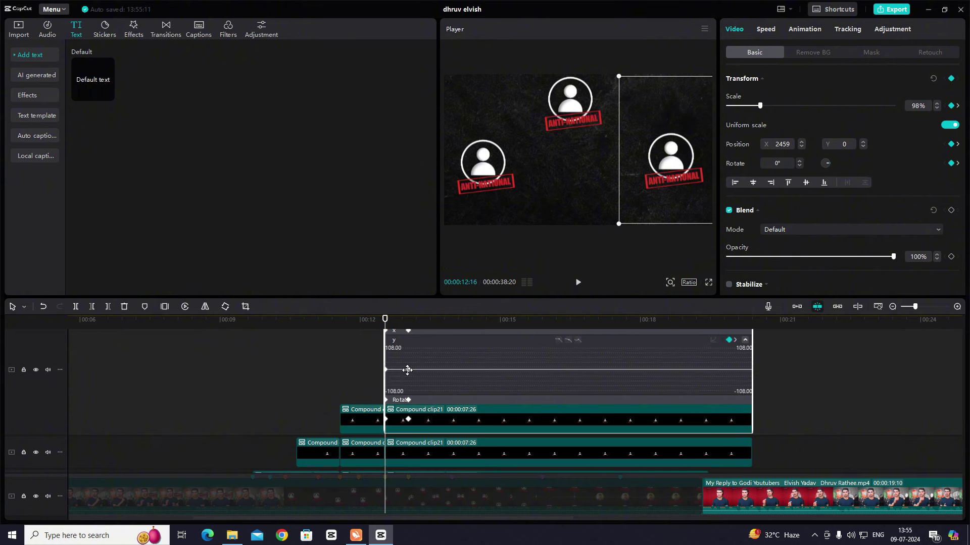
key("alt+k")
Apply ease curves to the Scale, x and y keyframes of the upper icon's clip
left_click(420, 400)
left_click(420, 403)
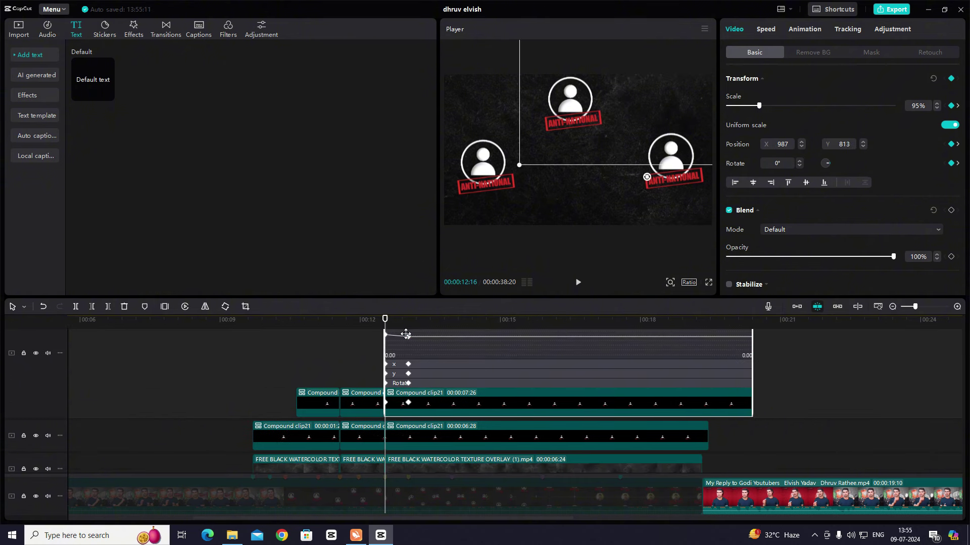
left_click(427, 353)
left_click(447, 411)
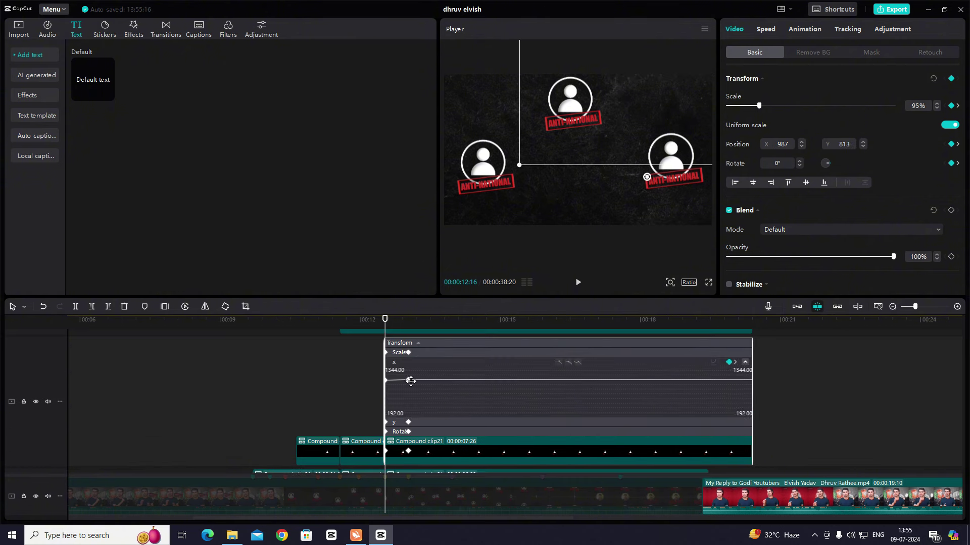
left_click(432, 421)
key("alt+k")
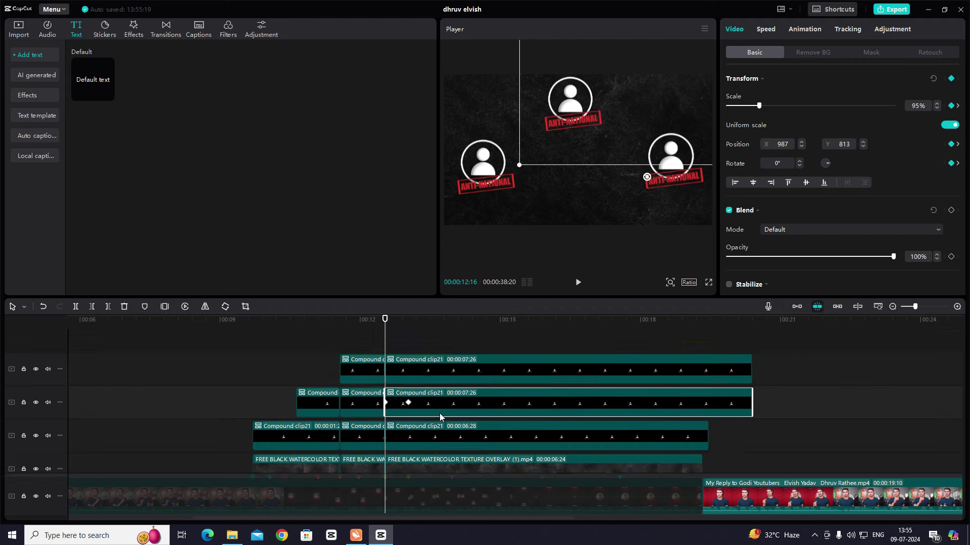
Apply ease curves to the Scale, x and y keyframes of the left icon's clip
scroll(440, 413, "down", 1)
left_click(424, 402)
key("alt+k")
left_click(438, 382)
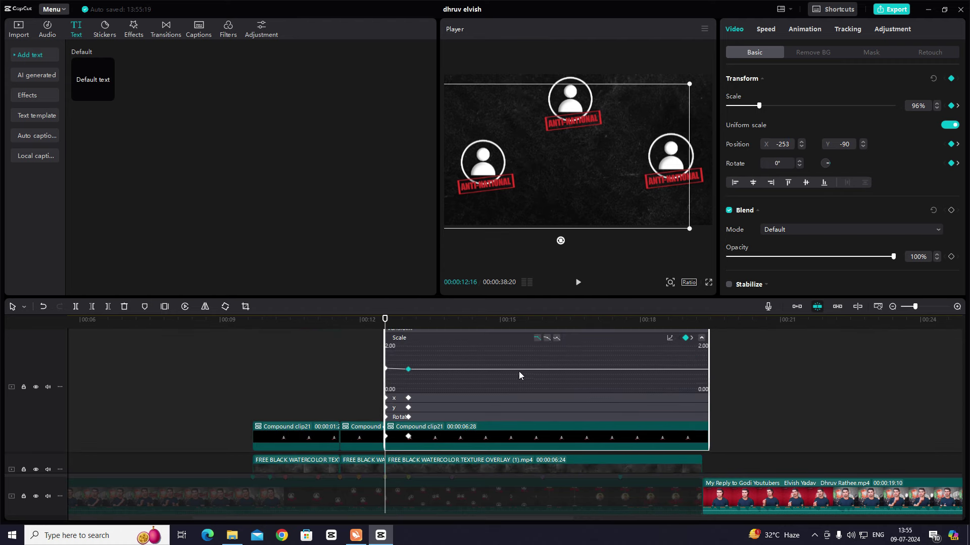
left_click(425, 393)
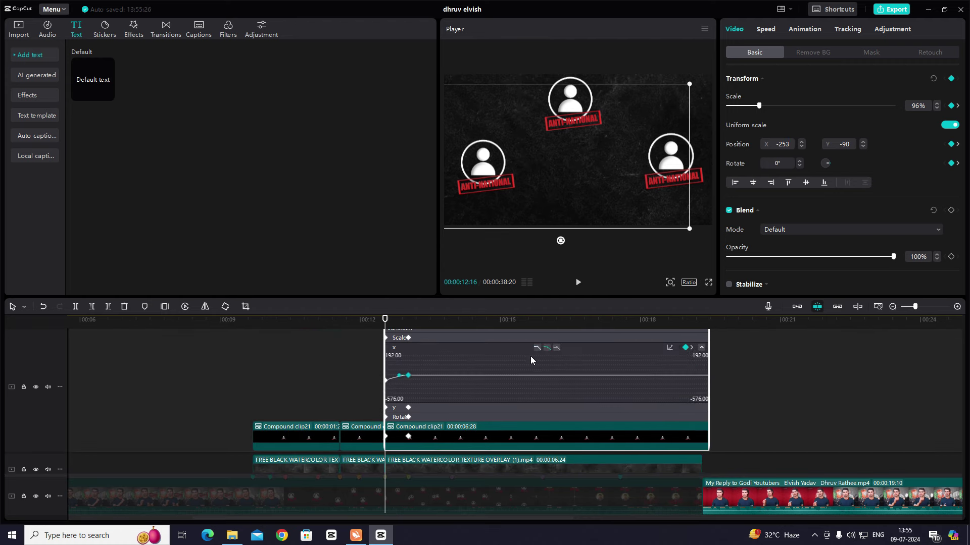
left_click(434, 407)
key("alt+k")
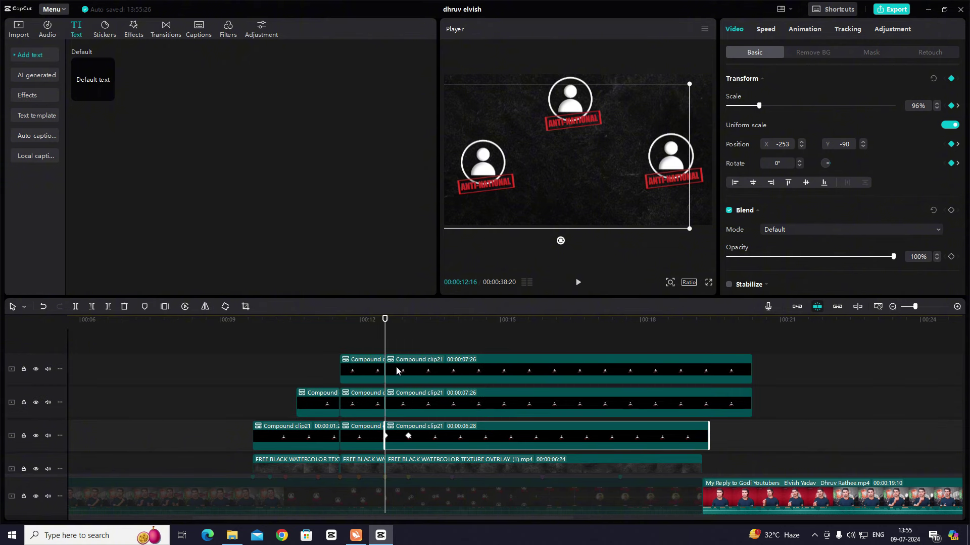
Play the three-icon animation from 00:00:12:16 to check the eased motion
left_click(382, 341)
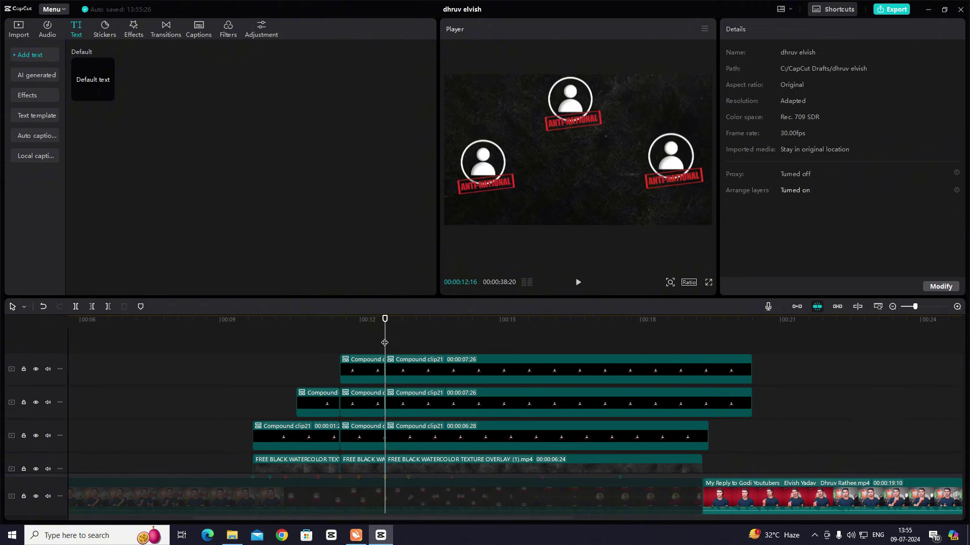
key("space")
key("space")
scroll(402, 339, "down", 1)
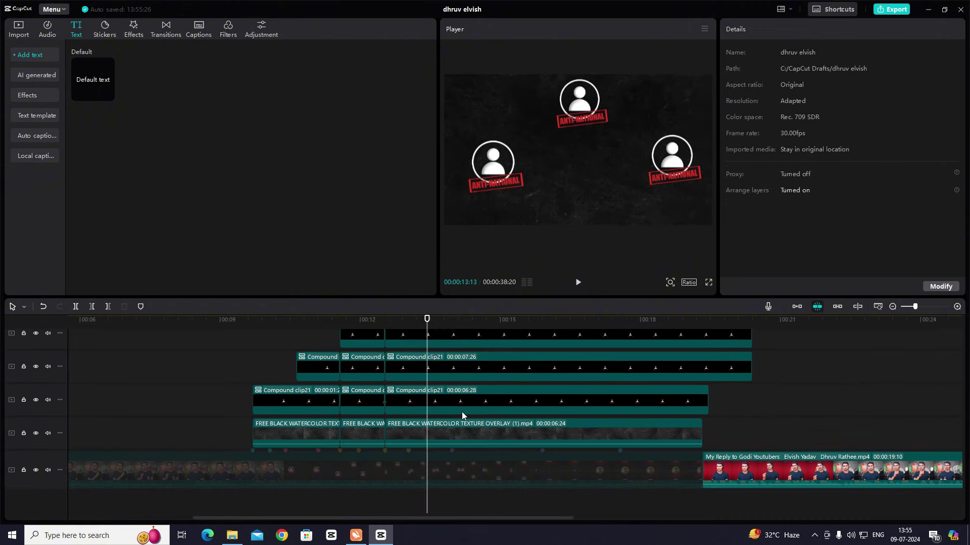
Duplicate the right icon's clip onto a new track above, starting at 00:00:12:16, and remove the copy's two keyframes
scroll(461, 411, "up", 1)
left_click(439, 375)
left_click_drag(449, 374, 409, 377)
left_click(409, 372)
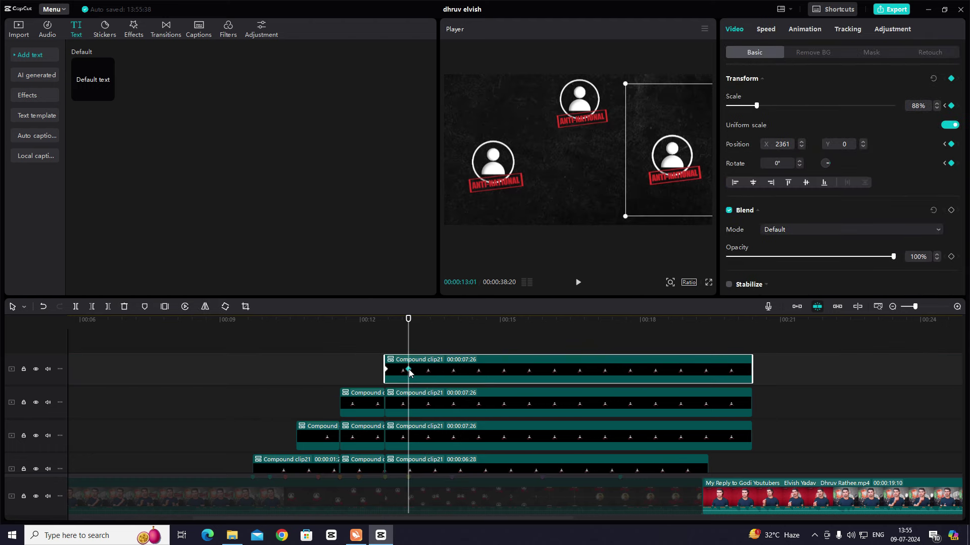
left_click(386, 371)
Place the duplicated icon at the lower middle of the frame with position X 1150, Y -549 and scale 90%
left_click_drag(606, 159, 516, 192)
scroll(389, 353, "down", 1)
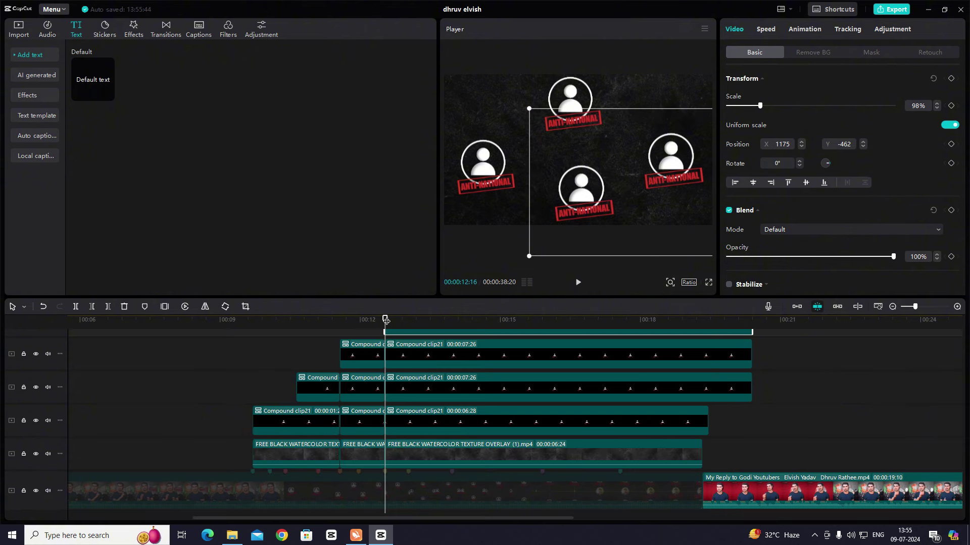
left_click_drag(385, 320, 408, 321)
mouse_move(529, 109)
left_mouse_down()
mouse_move(547, 127)
mouse_move(534, 121)
left_mouse_up()
mouse_move(574, 191)
left_mouse_down()
mouse_move(530, 120)
mouse_move(585, 197)
left_mouse_up()
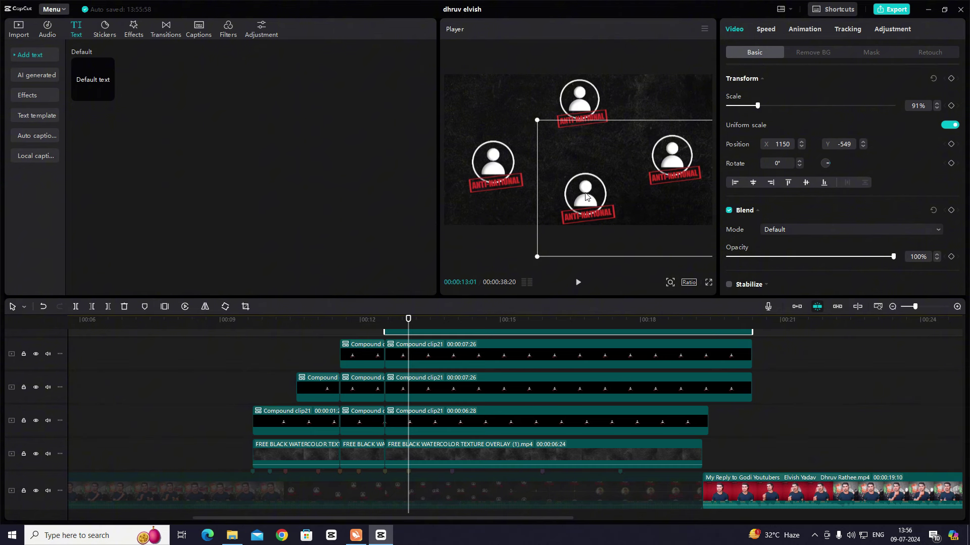
left_click_drag(537, 119, 539, 121)
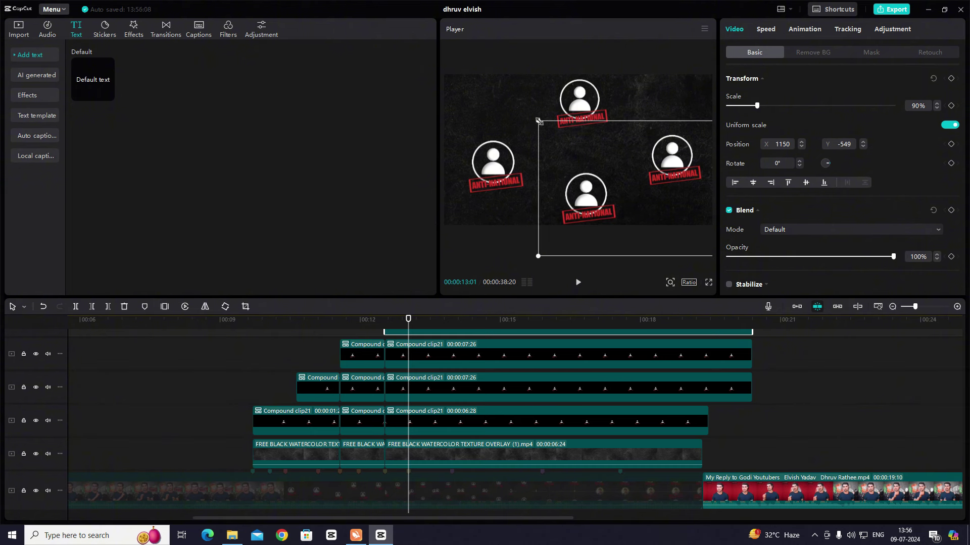
scroll(423, 355, "up", 2)
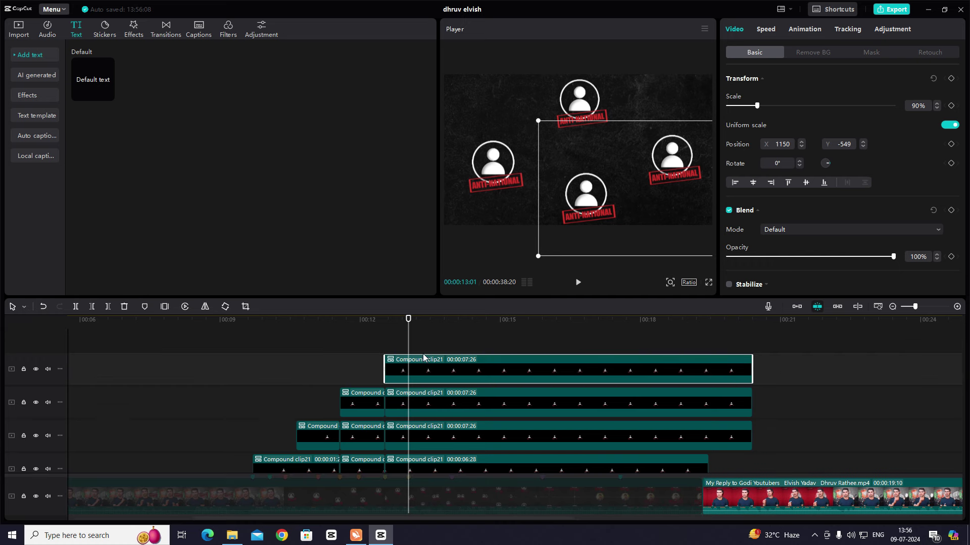
Add Transform keyframes to the lower icon at 00:00:13:01 and 00:00:12:16, moving it partly below the frame at the earlier one
left_click(951, 79)
left_click_drag(412, 338, 387, 339)
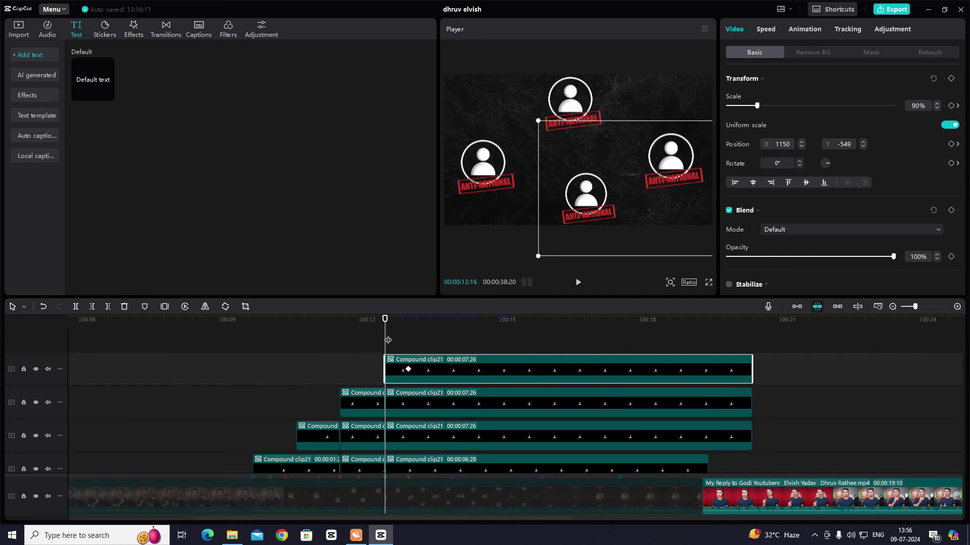
left_click(950, 78)
left_click_drag(596, 206, 596, 238)
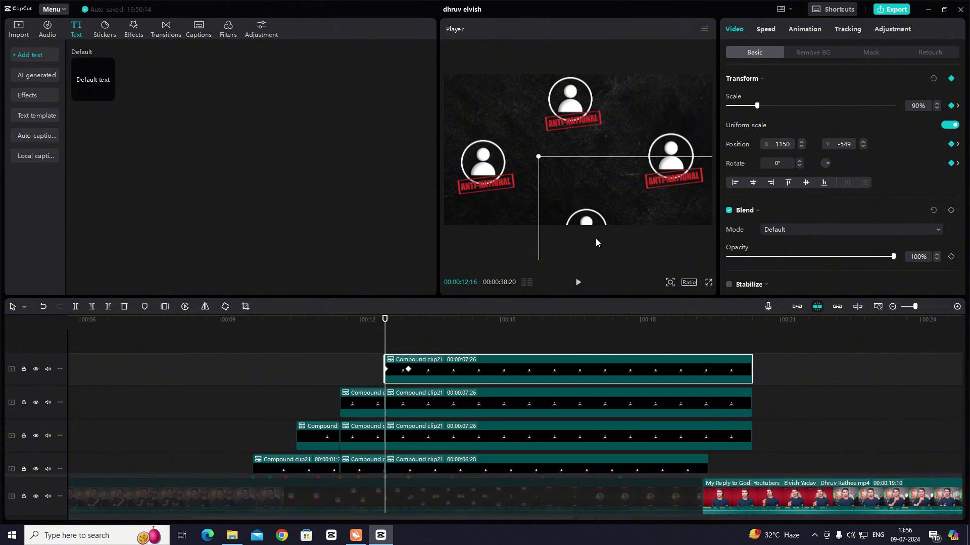
left_click(387, 350)
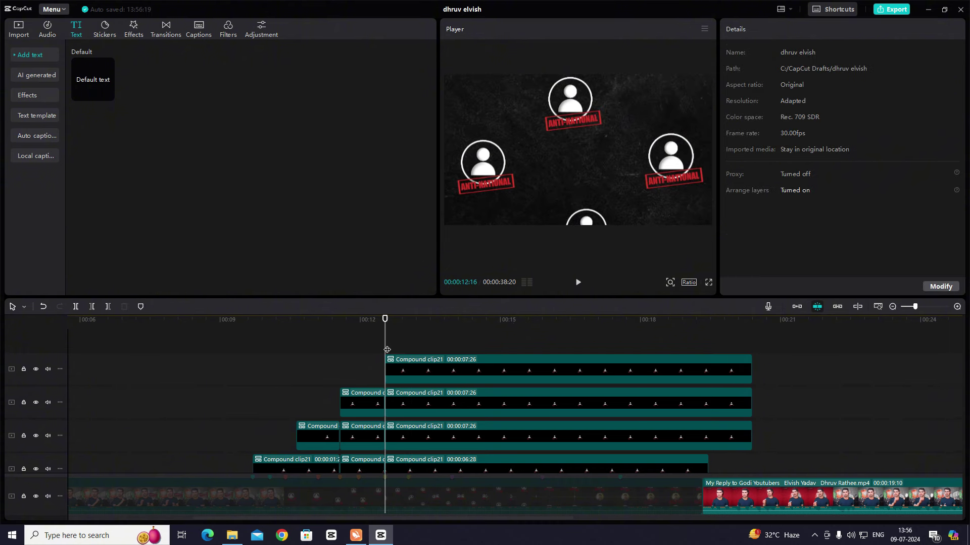
Play the section from just before 00:00:12:16 to check the lower icon's entrance
scroll(387, 349, "down", 1)
scroll(384, 353, "up", 1)
left_click(342, 369)
left_click(309, 374)
left_click_drag(309, 373, 377, 388)
key("space")
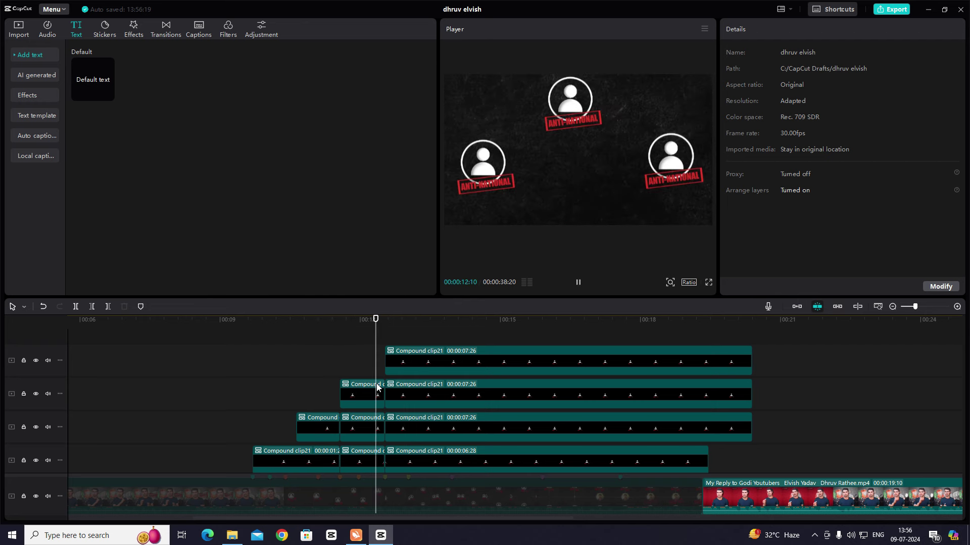
key("space")
scroll(425, 362, "down", 1)
scroll(426, 365, "up", 2)
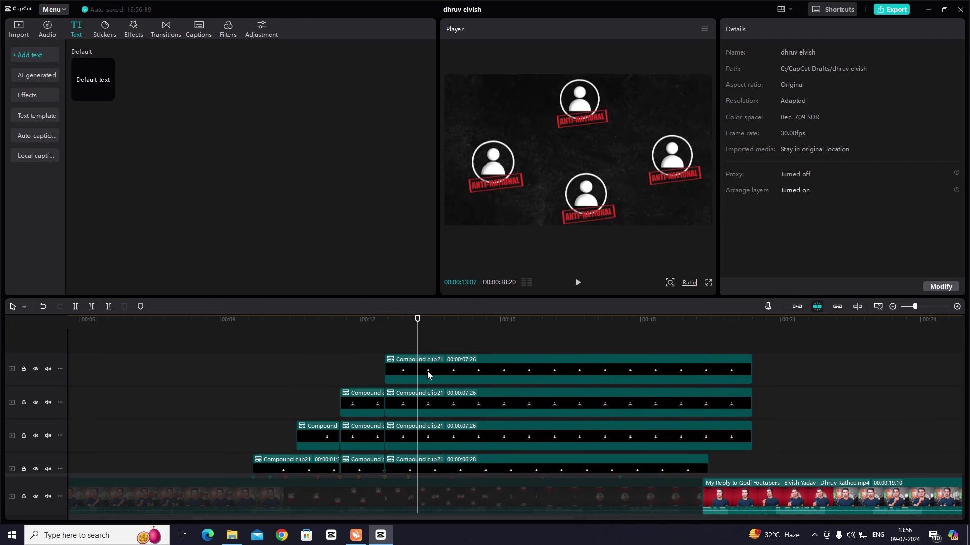
Apply an ease curve to the y position keyframe at 00:00:13:01 on the lower icon's clip
left_click(428, 371)
key("alt+k")
scroll(431, 363, "up", 2)
left_click(430, 353)
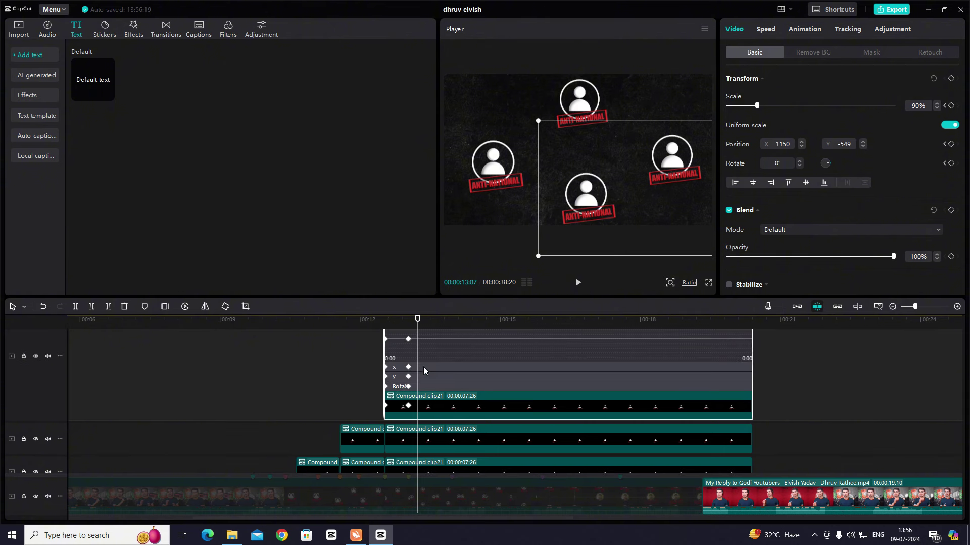
left_click(408, 350)
scroll(411, 353, "up", 2)
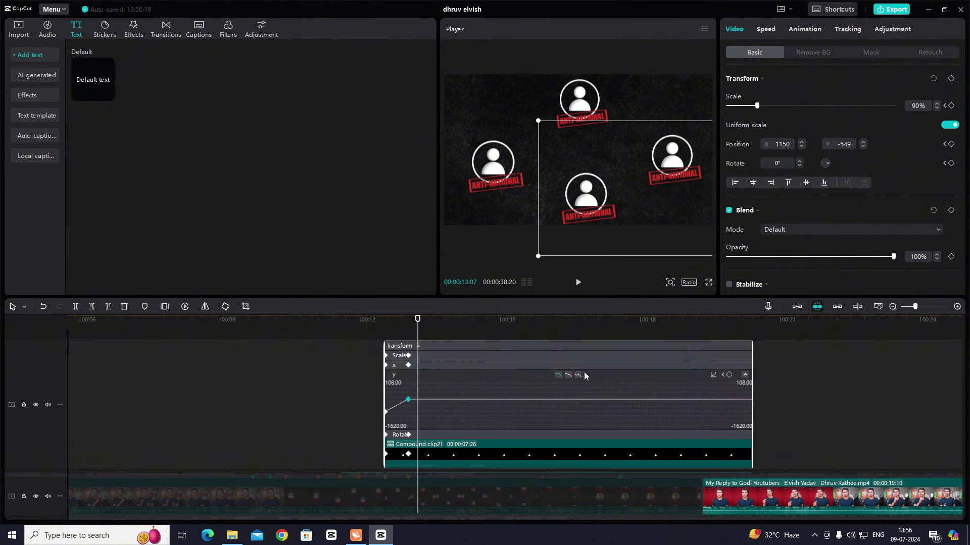
left_click(567, 376)
Replay the four-icon animation from 00:00:12:16 to review the lower icon's eased entrance
left_click(372, 339)
left_click_drag(372, 340, 386, 343)
key("space")
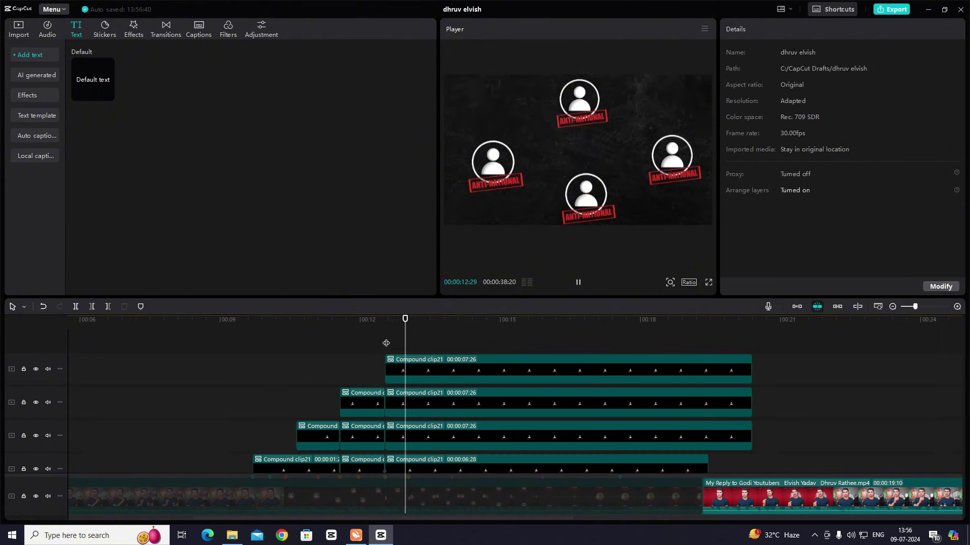
key("space")
Move the playhead to 00:00:13:29 on the timeline
scroll(554, 435, "down", 2)
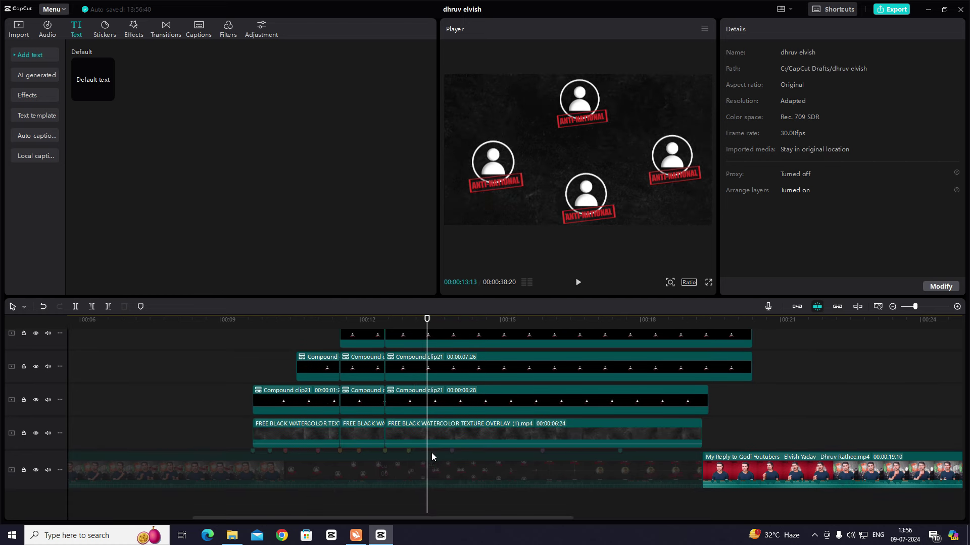
scroll(444, 340, "up", 2)
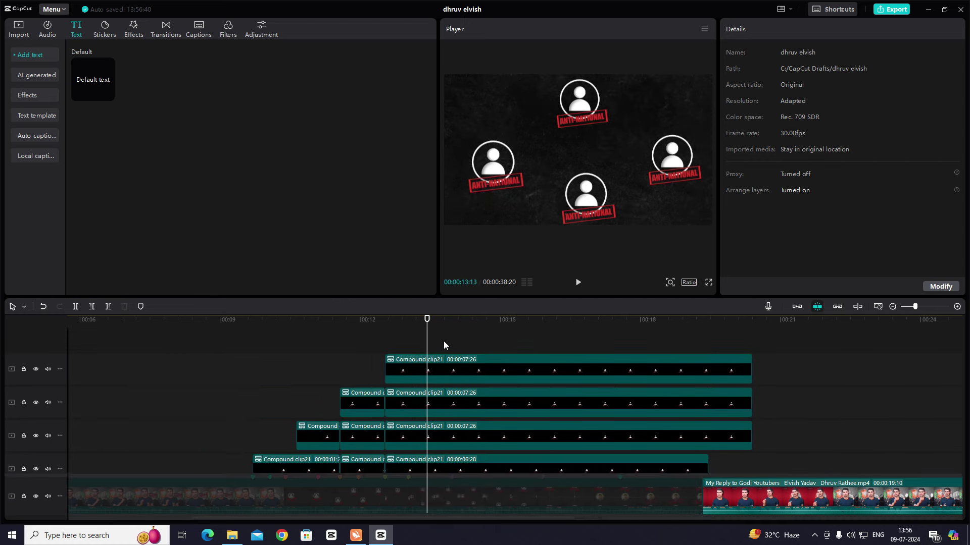
left_click_drag(444, 341, 452, 358)
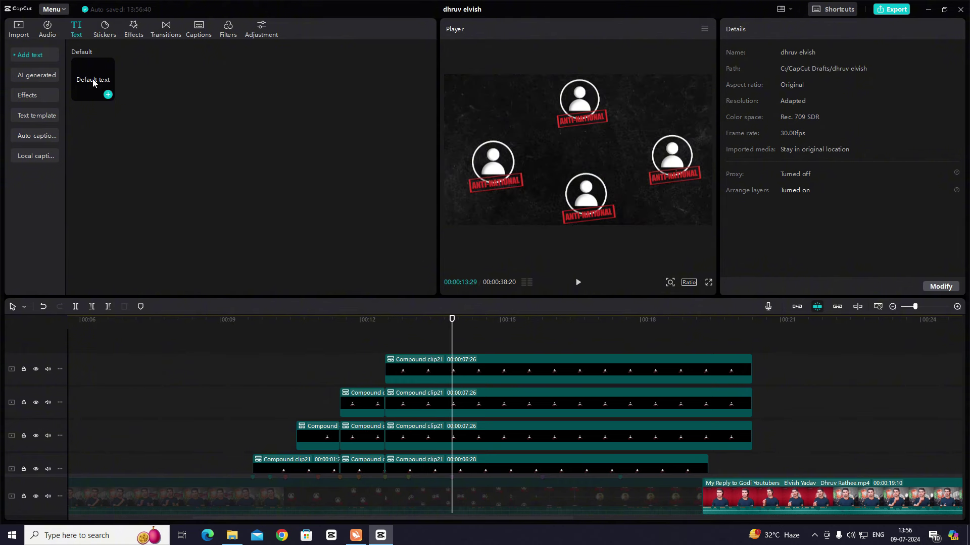
Add a default text clip at 00:00:13:29, then trim the longer icon clips to end at 00:00:19:14 and extend the text to match
left_click(108, 95)
left_click_drag(598, 362, 700, 377)
left_click_drag(717, 340, 734, 470)
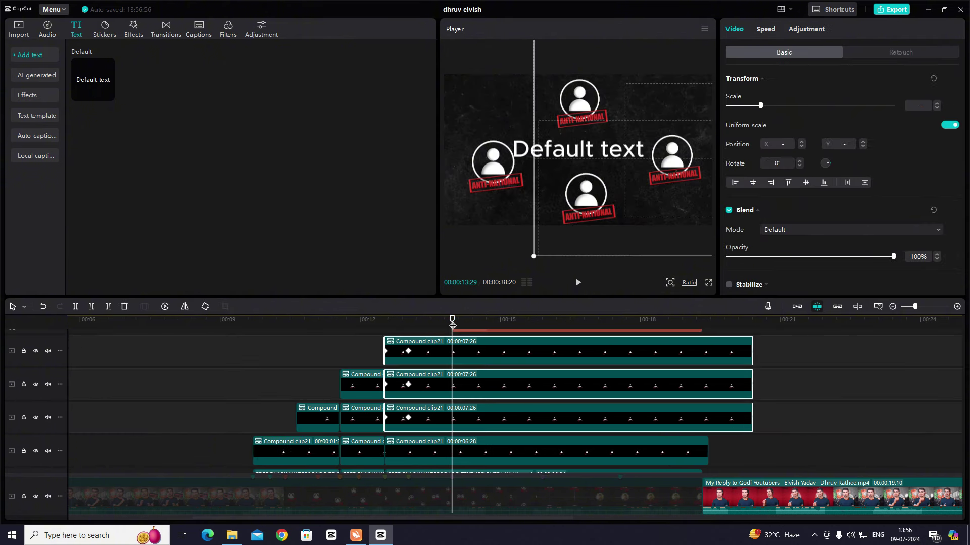
left_click_drag(453, 325, 711, 339)
key("Delete")
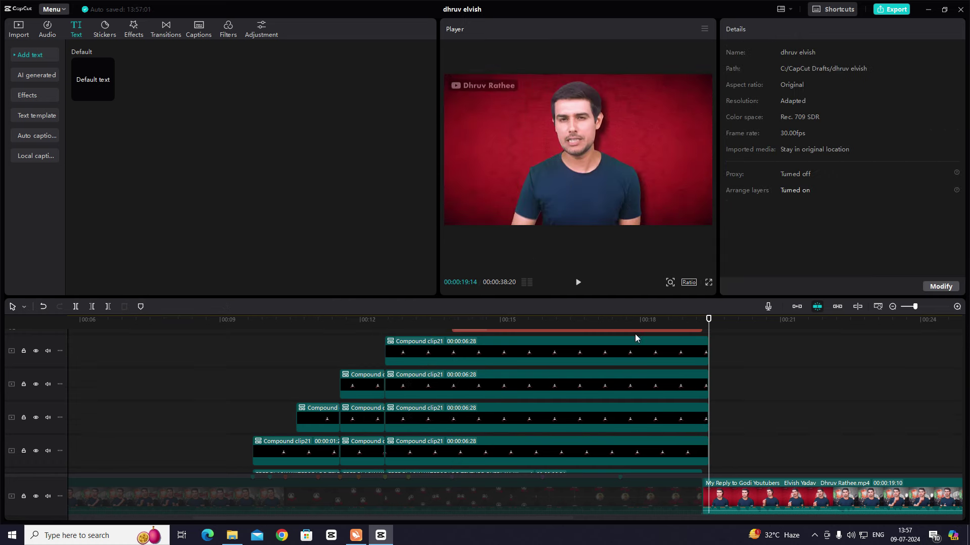
scroll(635, 336, "up", 2)
left_click_drag(701, 359, 708, 360)
Examine the reference footage around 00:00:33:28 and 00:00:37:16 for how dashed lines connect the profile icons
left_click(558, 330)
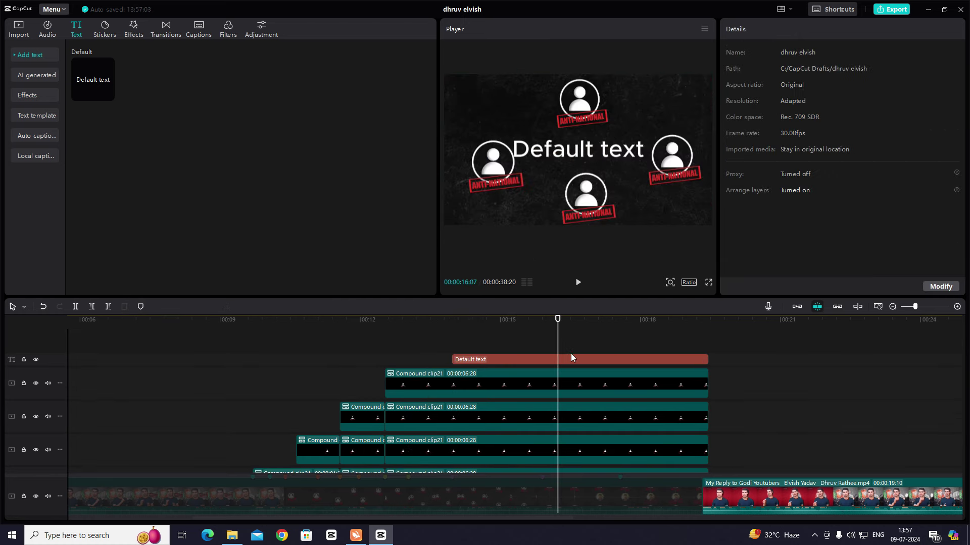
left_click(893, 306)
left_click(853, 415)
scroll(808, 439, "right", 4)
left_click(754, 456)
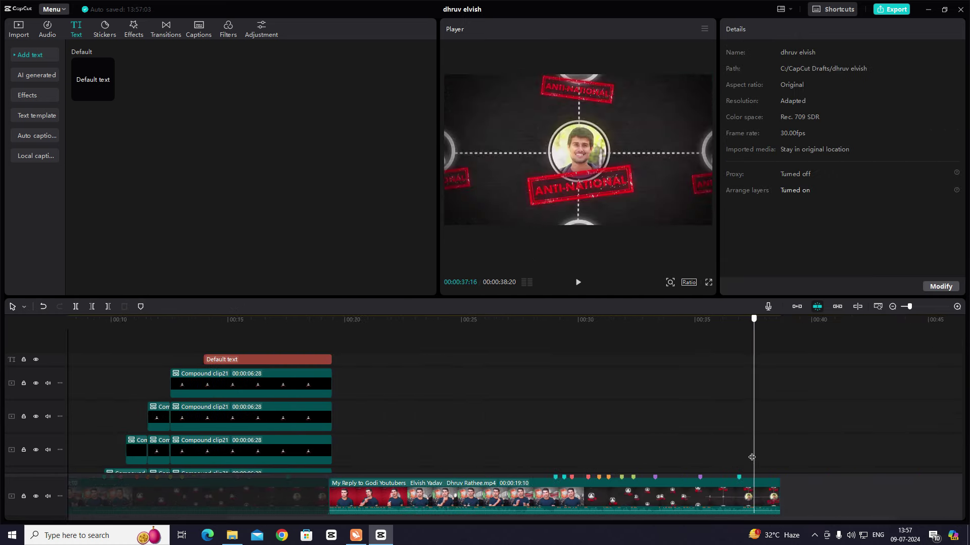
left_click_drag(754, 456, 167, 324)
scroll(172, 323, "left", 4)
left_click(419, 328)
left_click(452, 360)
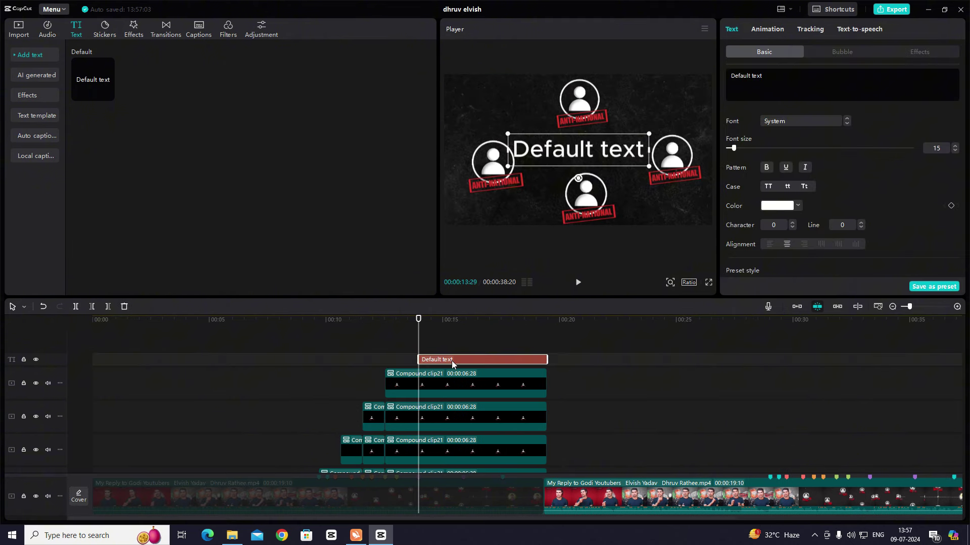
left_click(791, 85)
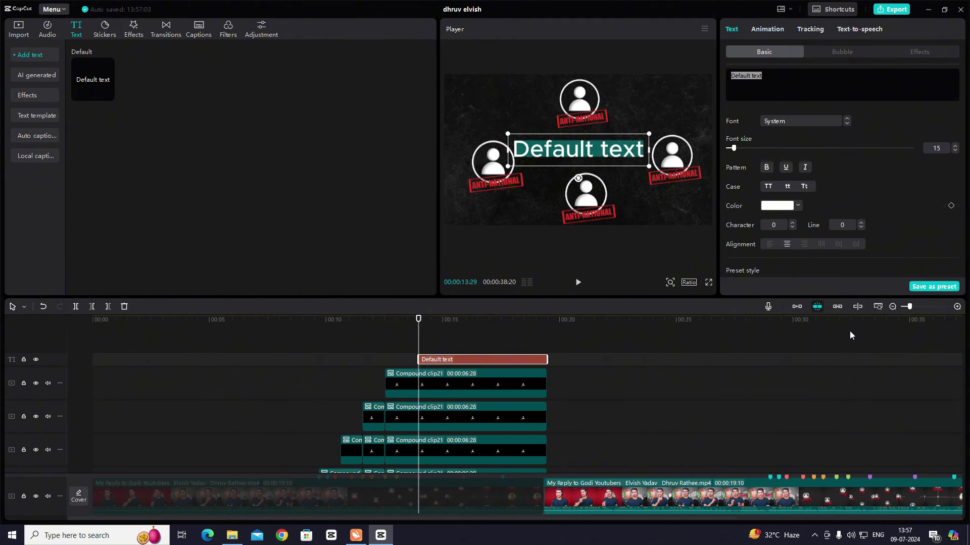
left_click(892, 309)
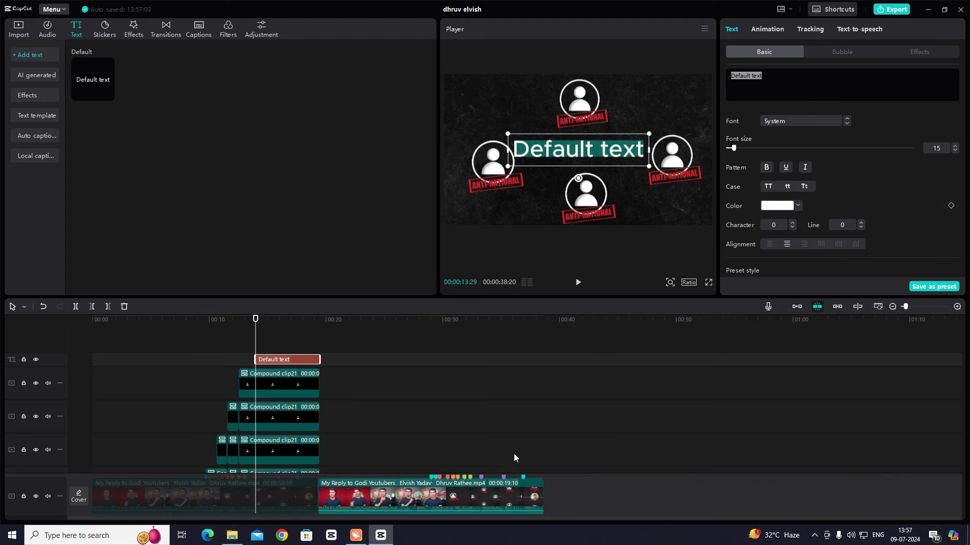
left_click(488, 443)
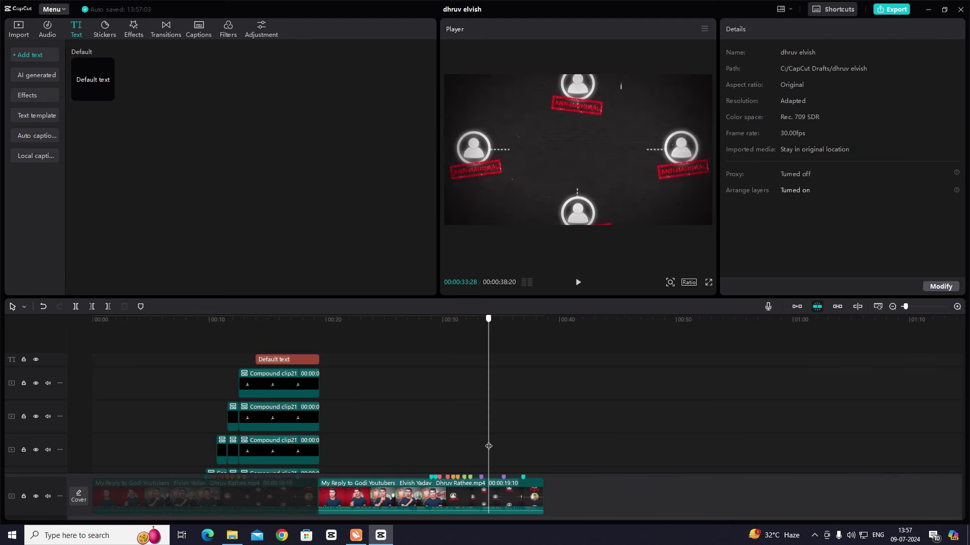
left_click_drag(489, 446, 278, 446)
Replace the default text with a row of nine underscores to form a line
left_click(957, 306)
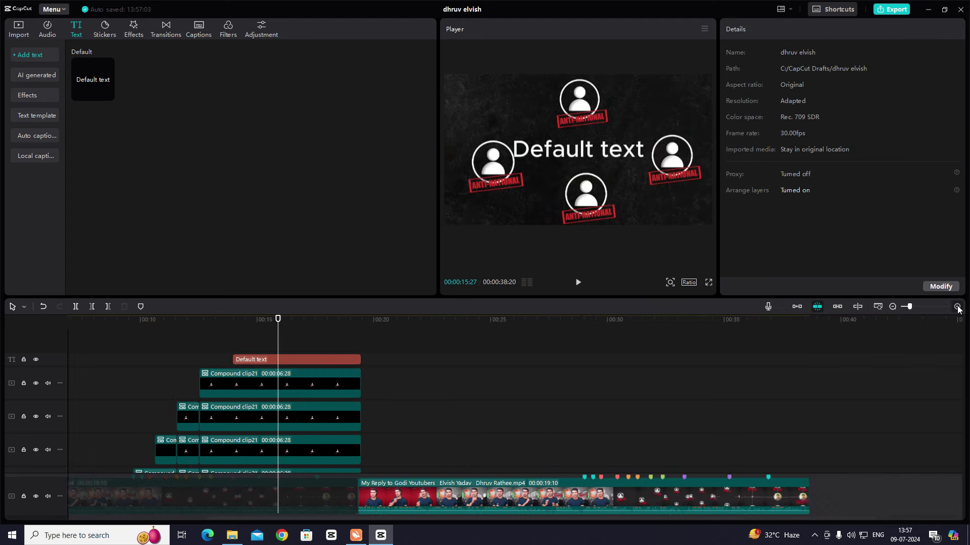
left_click(234, 350)
left_click(251, 353)
left_click(306, 359)
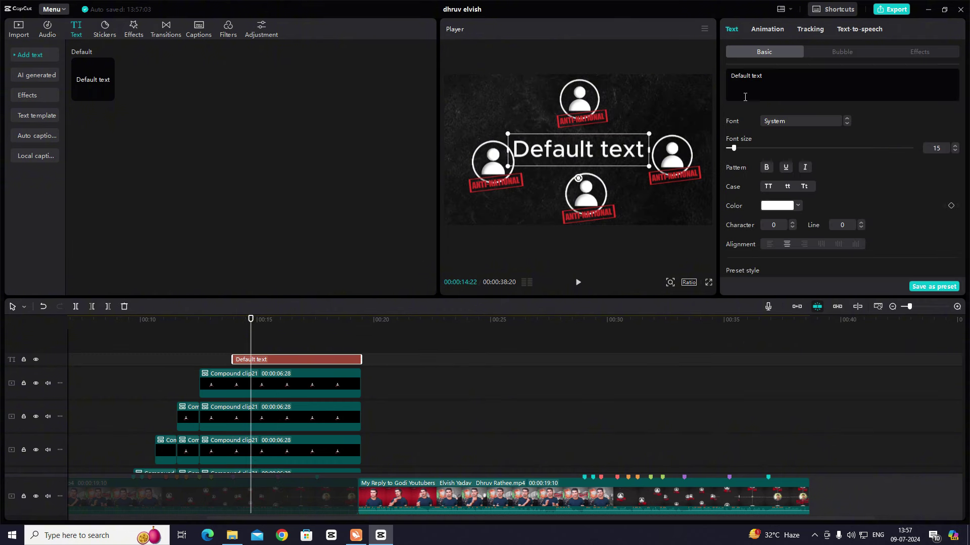
type("_________")
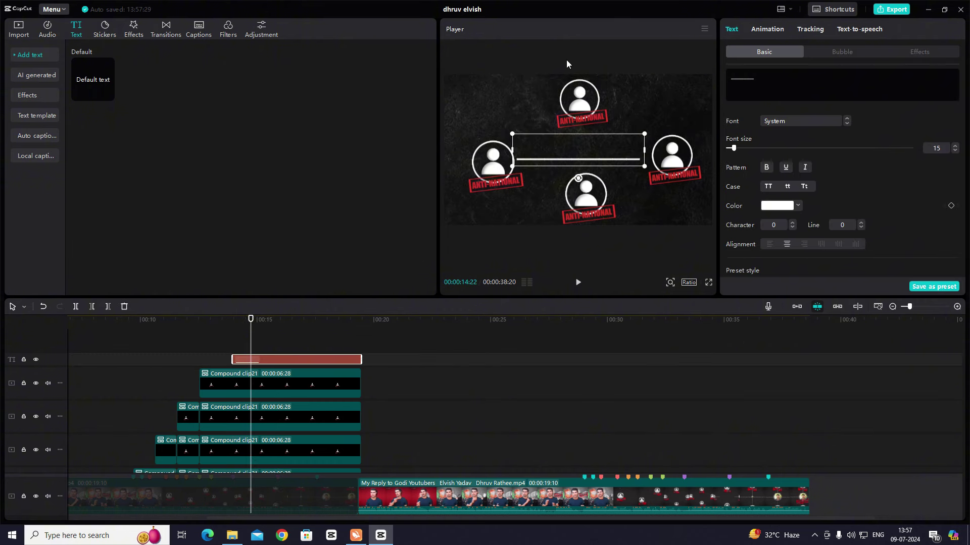
Set the underscore text's character spacing to 3 so the line breaks into dashes
left_click(792, 228)
left_click(793, 222)
left_click(793, 223)
left_click(793, 222)
left_click(792, 223)
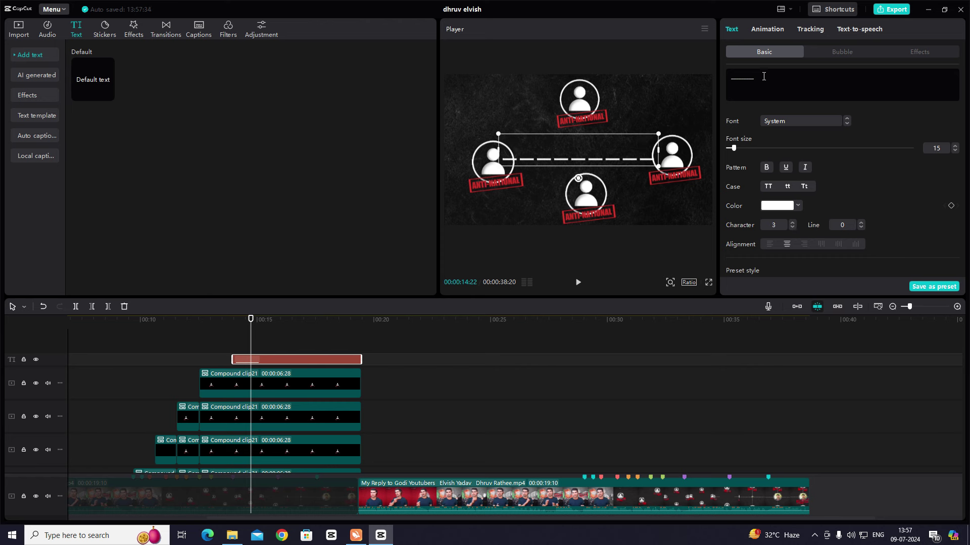
Shorten the dashed text to three underscores and change its font to Wargod
left_click(764, 78)
key("BackSpace")
key("BackSpace")
key("BackSpace")
key("BackSpace")
key("BackSpace")
key("BackSpace")
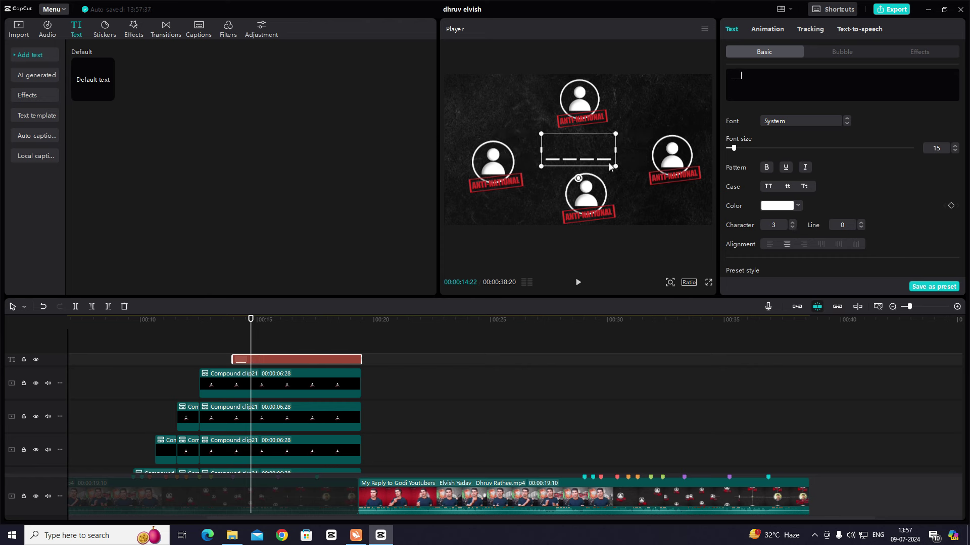
left_click(798, 121)
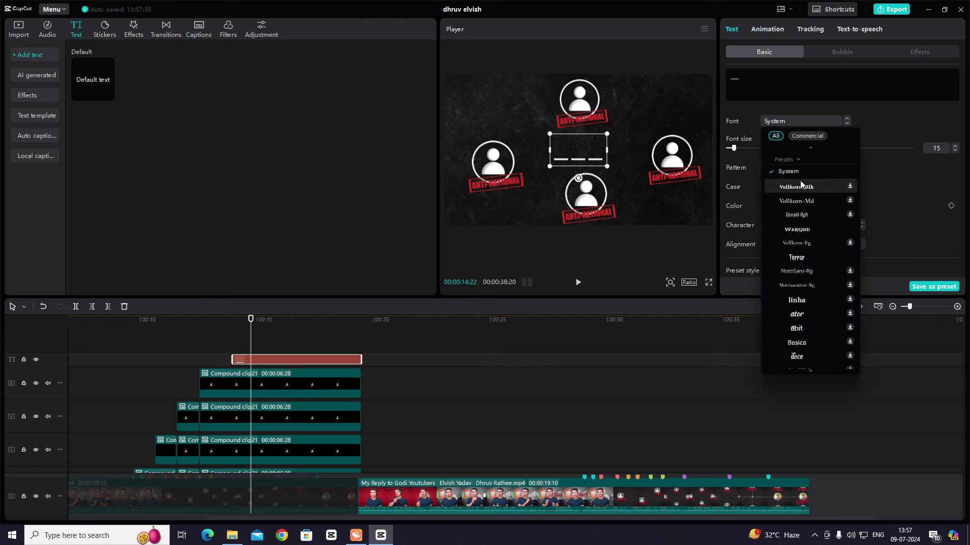
left_click(798, 229)
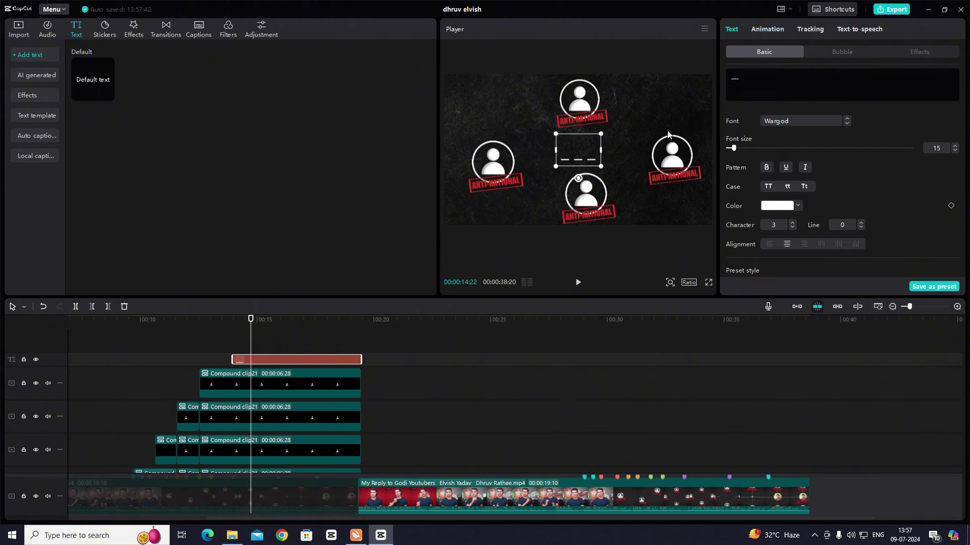
type("---")
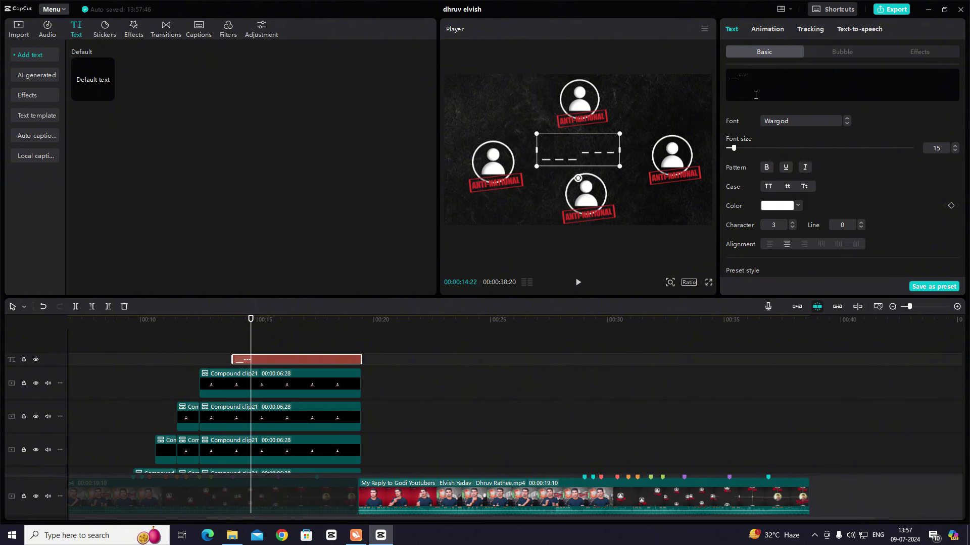
key("BackSpace")
key("BackSpace")
key("BackSpace")
Lengthen the dashed text with more underscores, shrink it, and place it so it runs from the centre to the right profile icon
type("__")
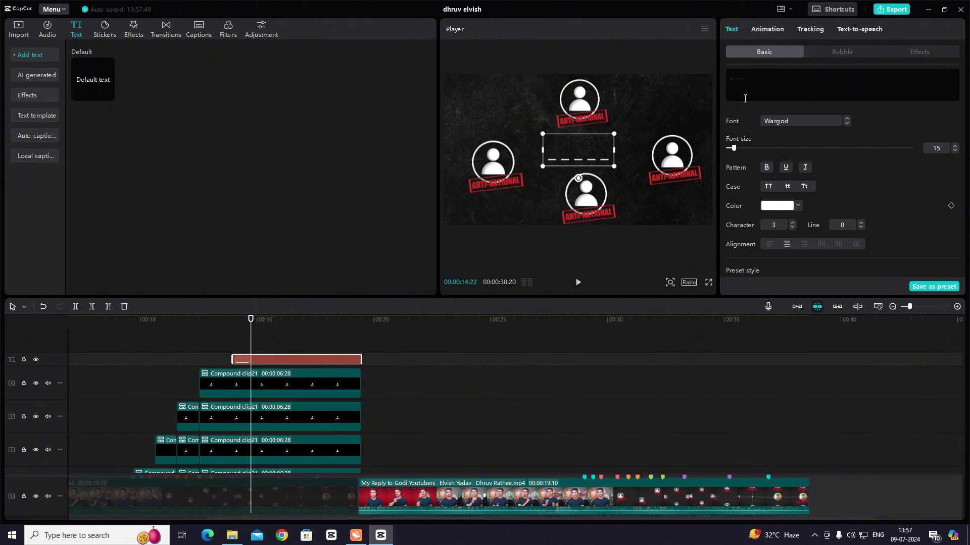
left_click_drag(596, 154, 635, 153)
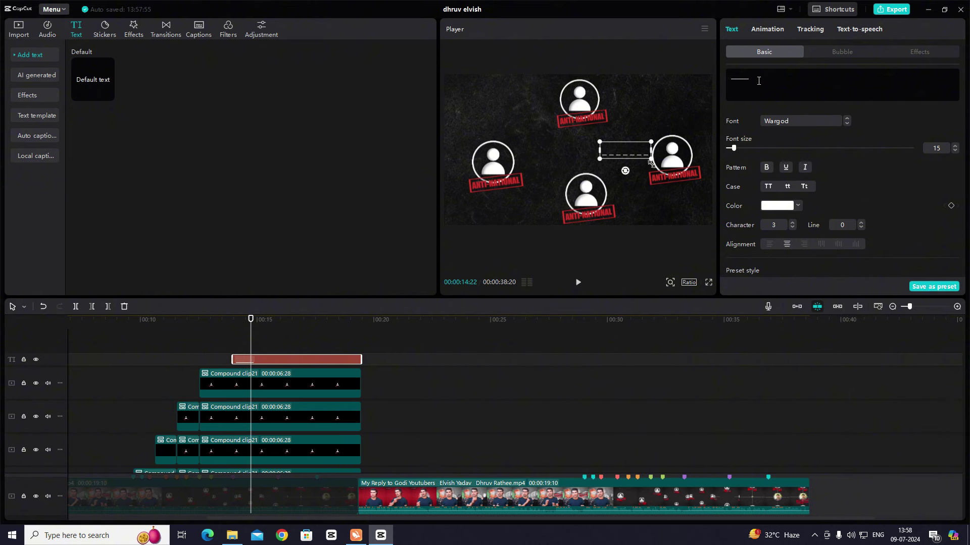
type("__")
left_click_drag(638, 155, 625, 157)
type("__")
left_click(633, 120)
Duplicate the dashed line at the same start time and move the copy left so it reaches the left profile icon
left_click(295, 354)
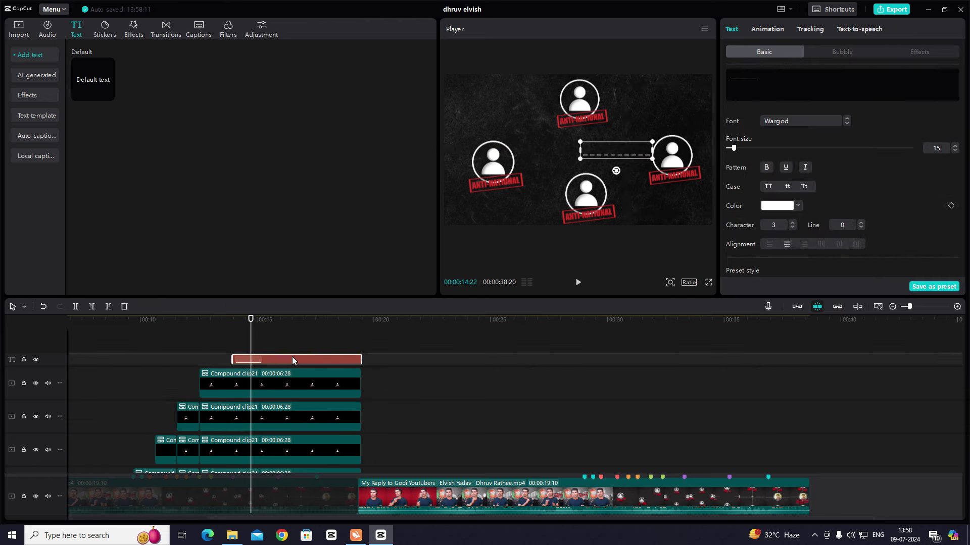
key("ctrl+c")
key("ctrl+v")
left_click_drag(289, 361, 286, 362)
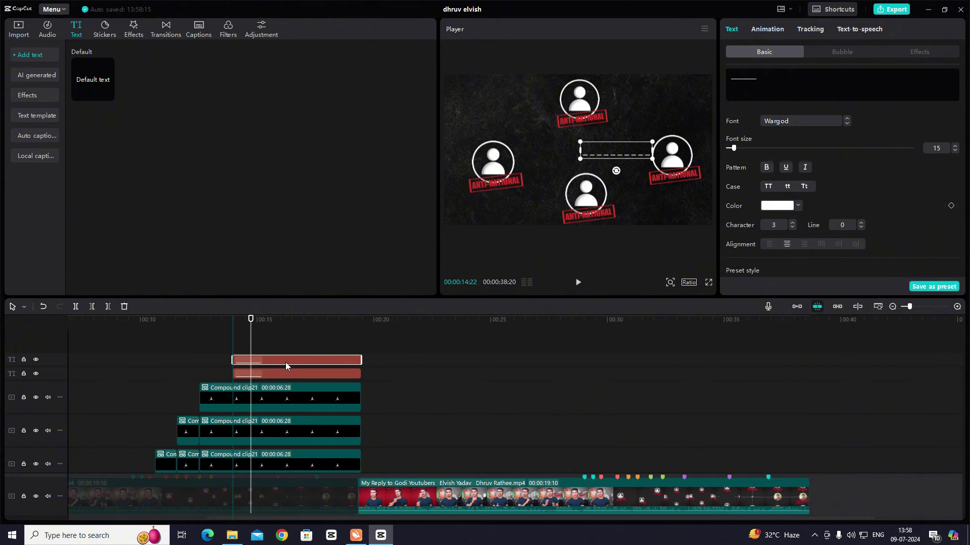
left_click_drag(623, 153, 553, 153)
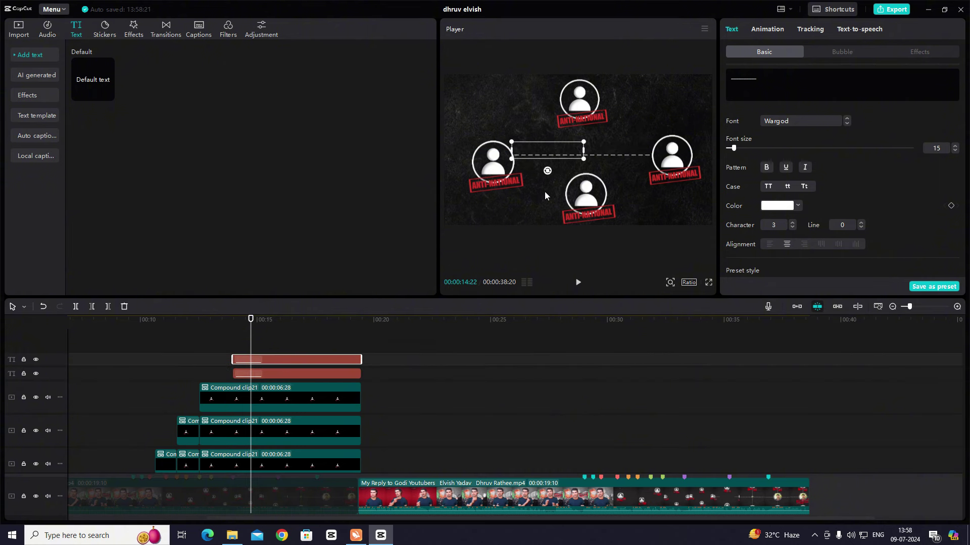
Try to fit a third copy of the dashed line vertically between the upper and lower icons, and delete that copy
key("ctrl+v")
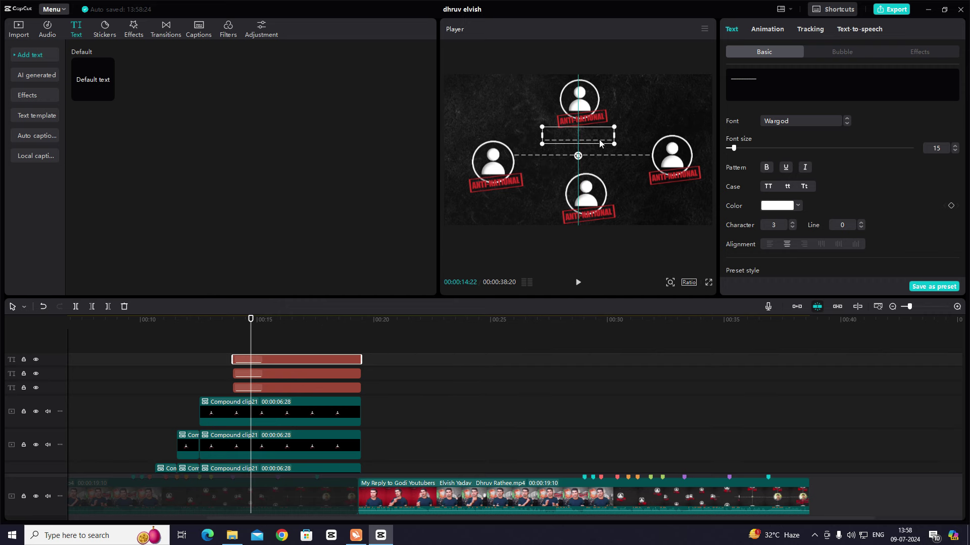
left_click_drag(578, 161, 602, 145)
left_click_drag(588, 104, 583, 153)
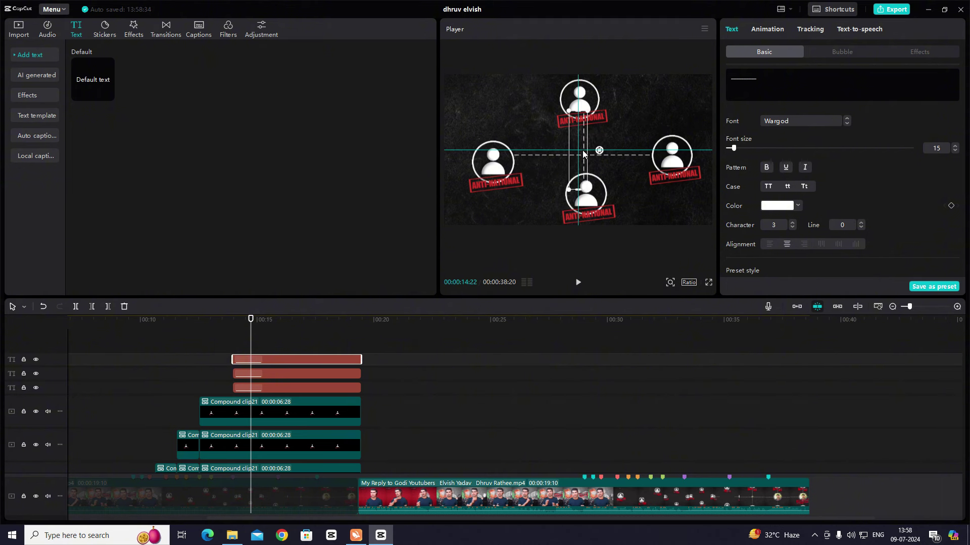
left_click_drag(583, 151, 583, 151)
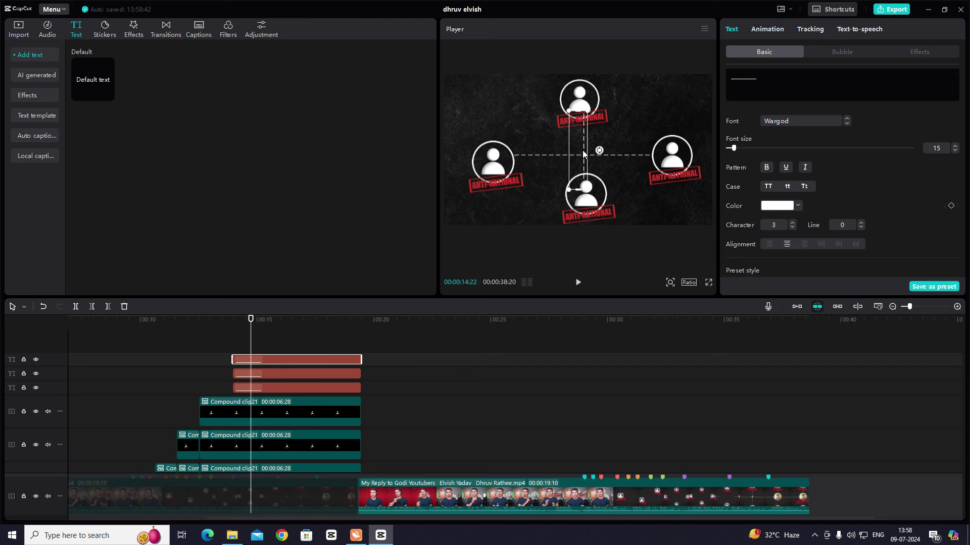
left_click_drag(587, 110, 584, 175)
left_click_drag(627, 105, 653, 92)
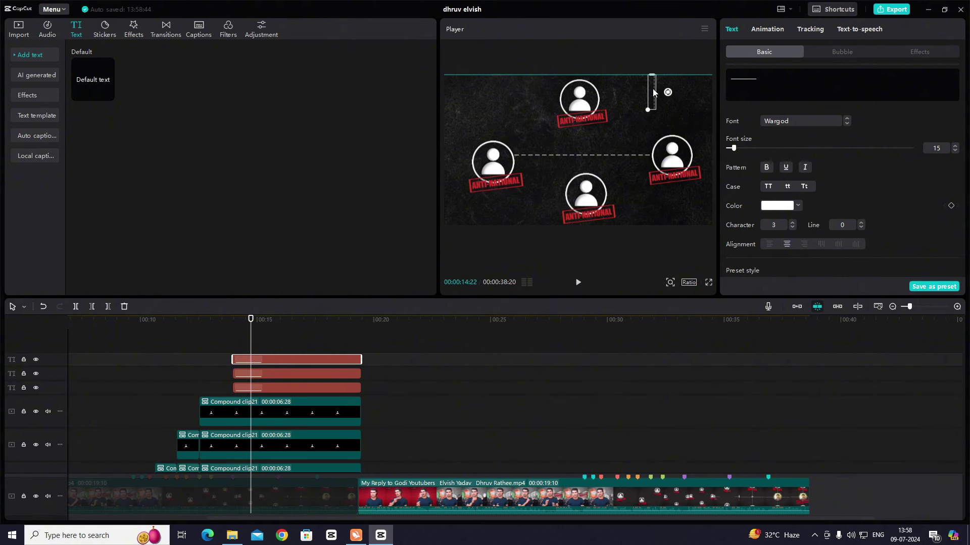
left_click_drag(653, 89, 578, 122)
key("Delete")
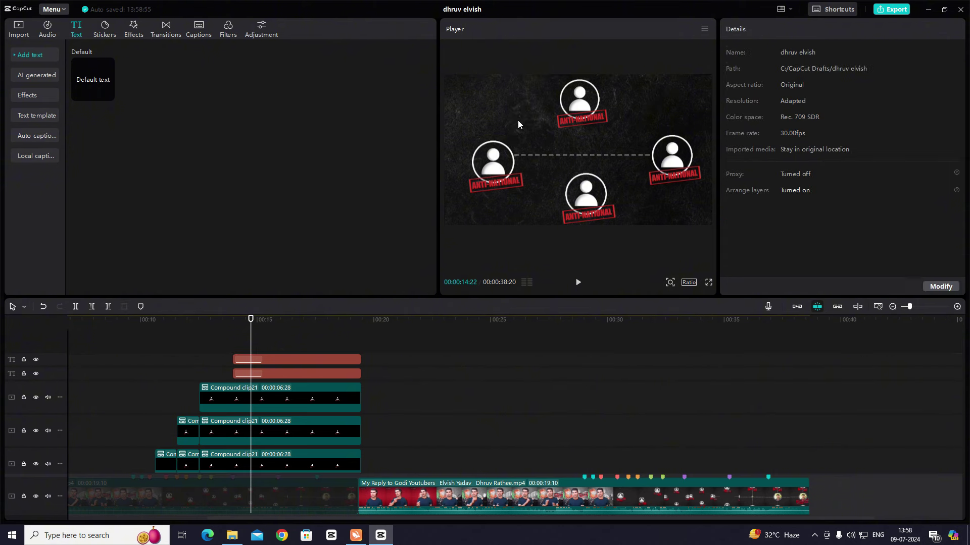
Split the four icon clips and the texture clip at 00:00:13:29 and combine the parts after it into one compound clip
left_click(232, 368)
scroll(395, 401, "down", 2)
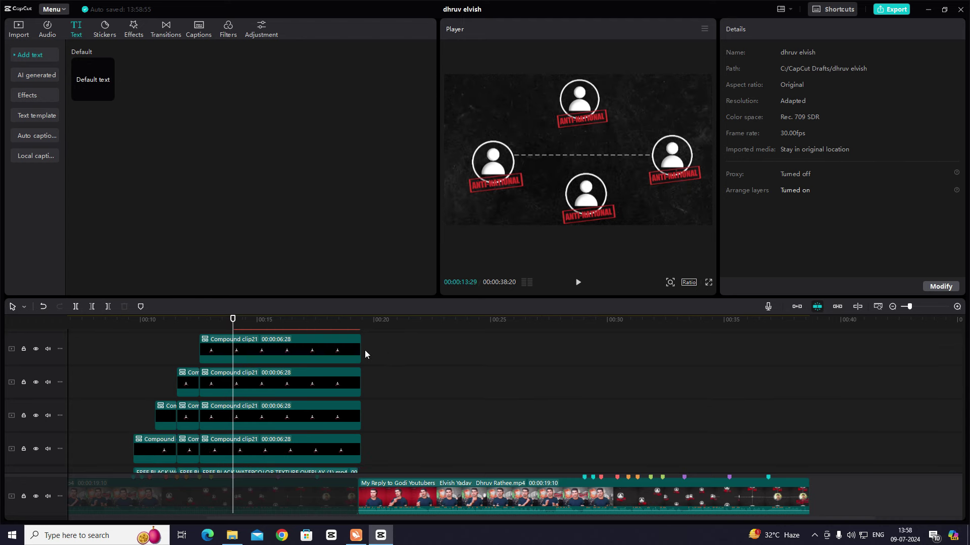
mouse_move(396, 335)
left_mouse_down()
mouse_move(264, 496)
mouse_move(339, 364)
mouse_move(280, 425)
left_mouse_up()
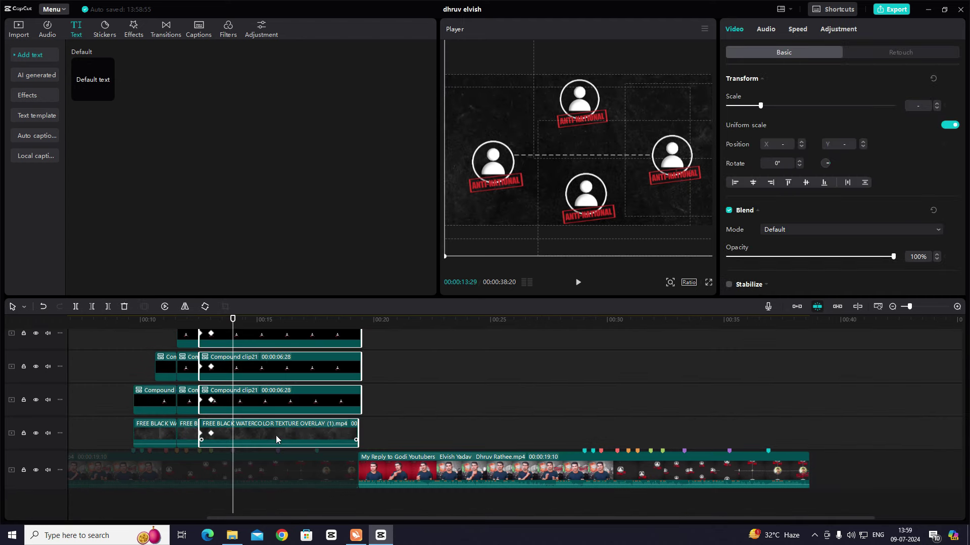
key("ctrl+b")
key("alt+g")
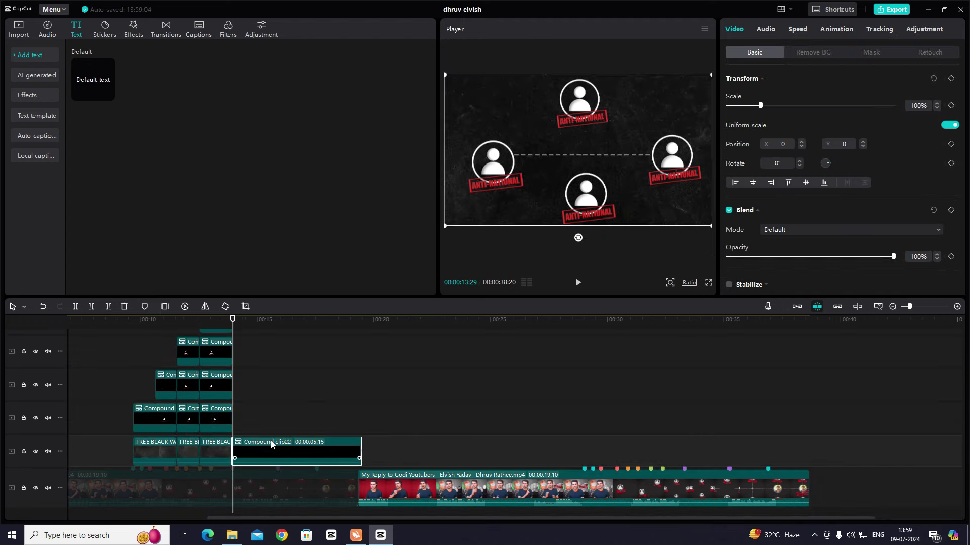
Disable both dashed-line text clips above the new compound clip
scroll(346, 404, "up", 3)
left_click_drag(290, 340, 292, 382)
key("v")
scroll(292, 382, "down", 3)
left_click(256, 431)
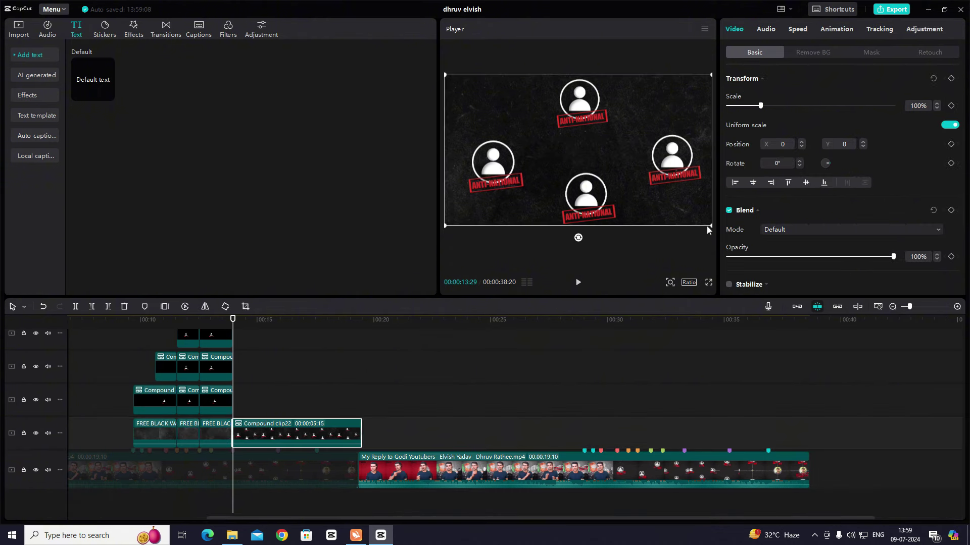
left_click_drag(711, 226, 844, 303)
left_click_drag(624, 164, 615, 165)
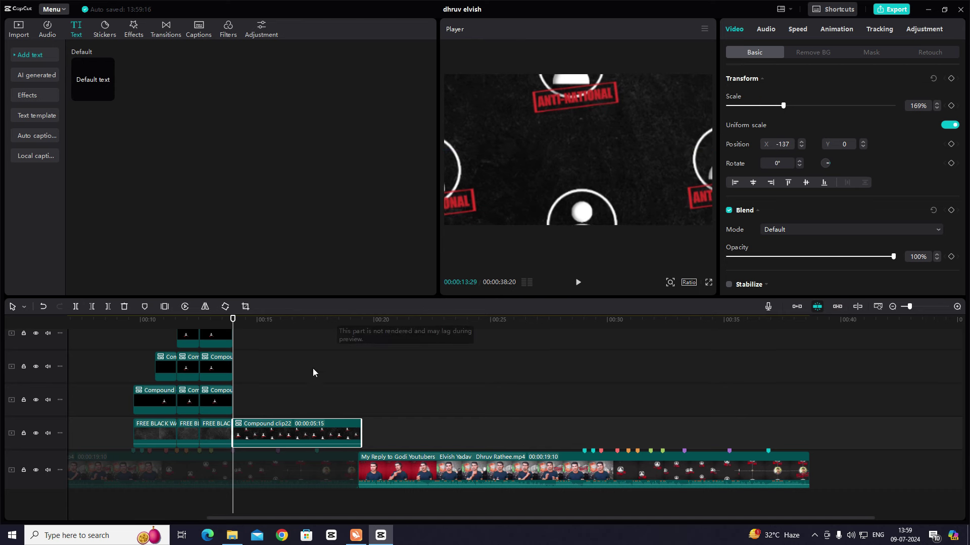
key("ctrl+z")
key("ctrl+z")
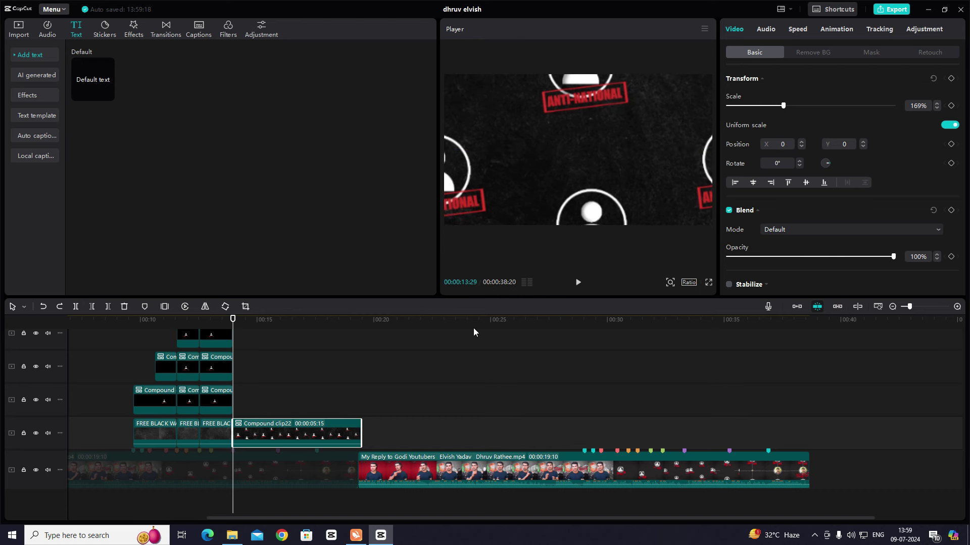
Keyframe the new compound clip's transform at 00:00:13:29 and set its scale to 205% at 00:00:15:27
left_click(951, 78)
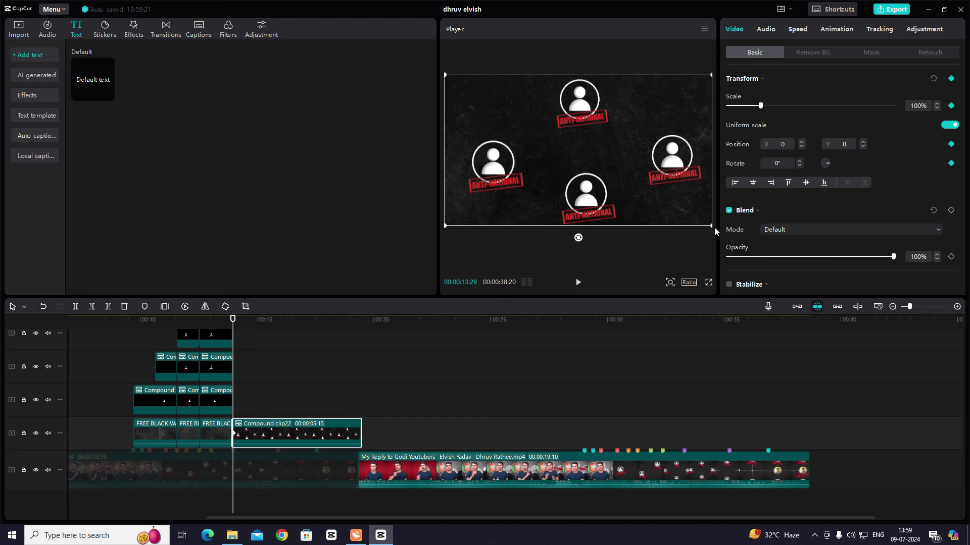
left_click(272, 382)
left_click_drag(273, 382, 278, 382)
left_click(293, 426)
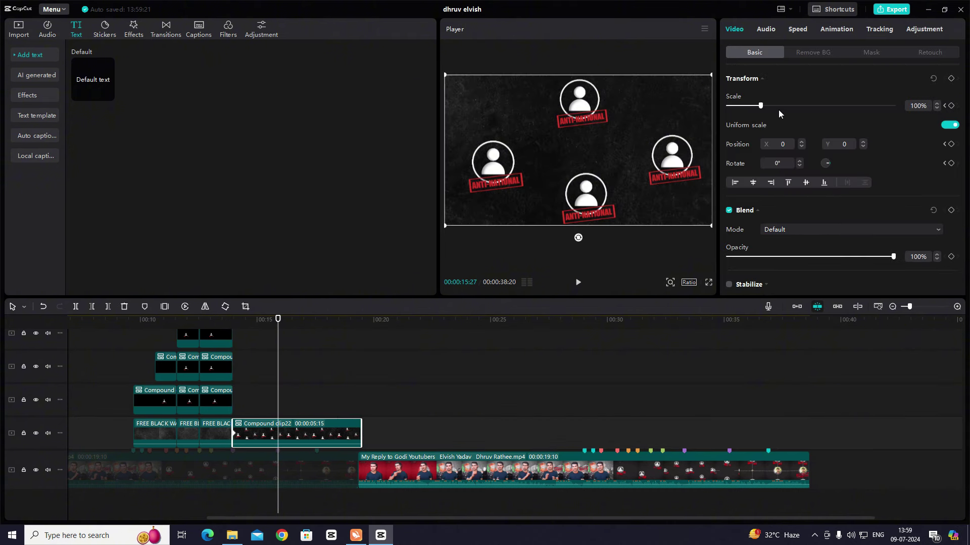
left_click_drag(761, 106, 795, 106)
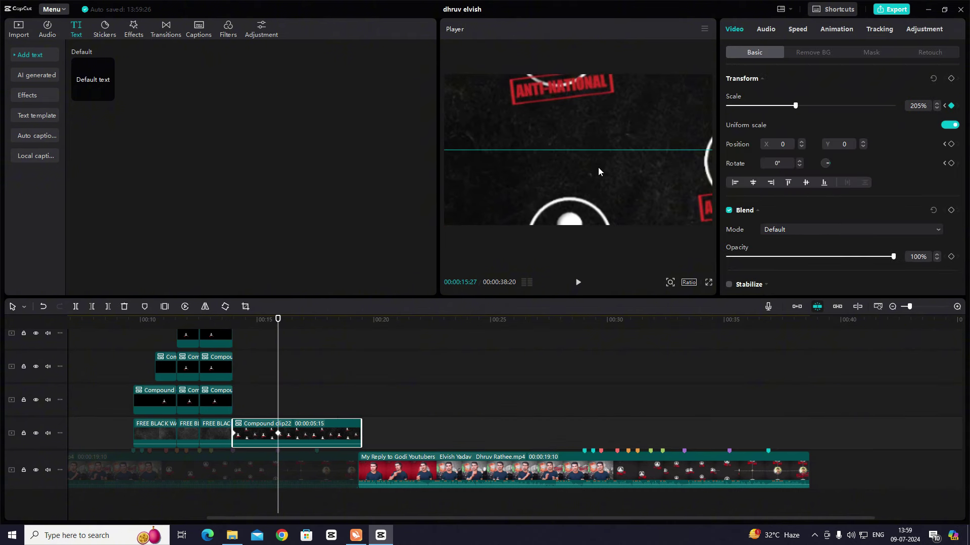
Ease the scale keyframe curve of the zooming compound clip and play the zoom-in from 00:00:13:29
left_click(236, 392)
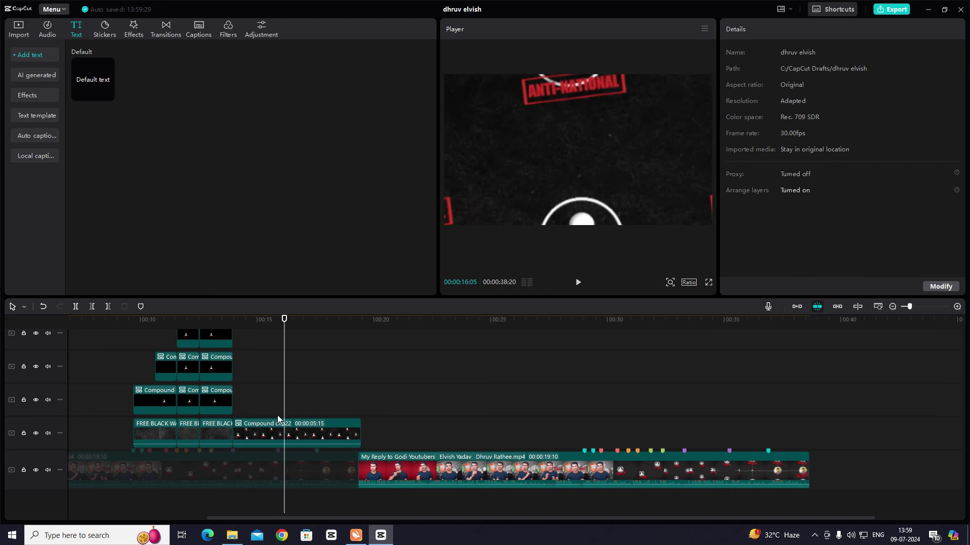
left_click(270, 428)
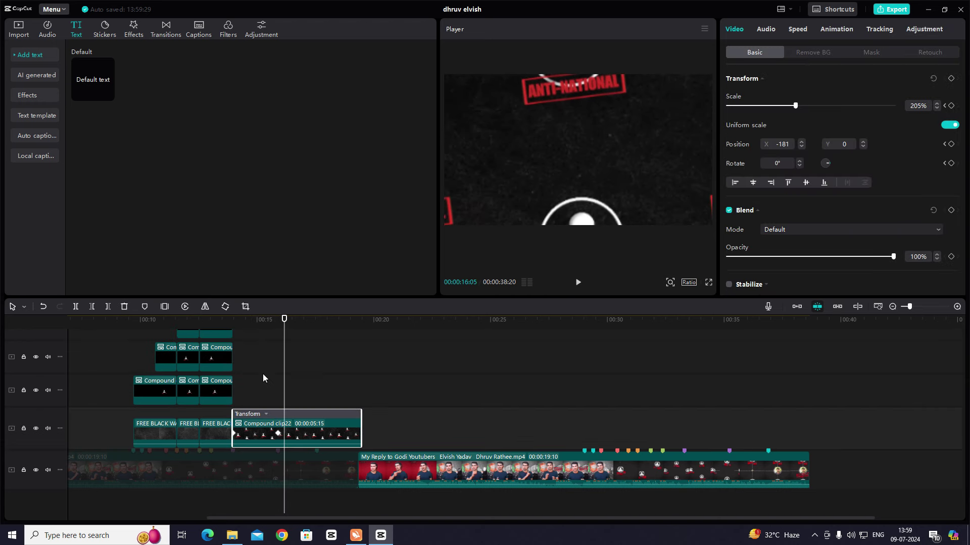
left_click(264, 416)
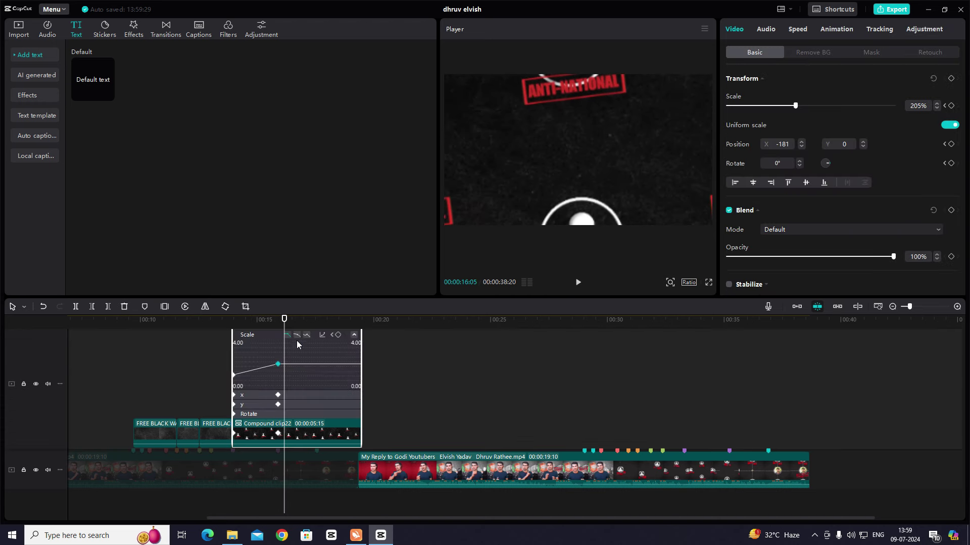
key("alt+k")
left_click(257, 354)
left_click(234, 357)
key("space")
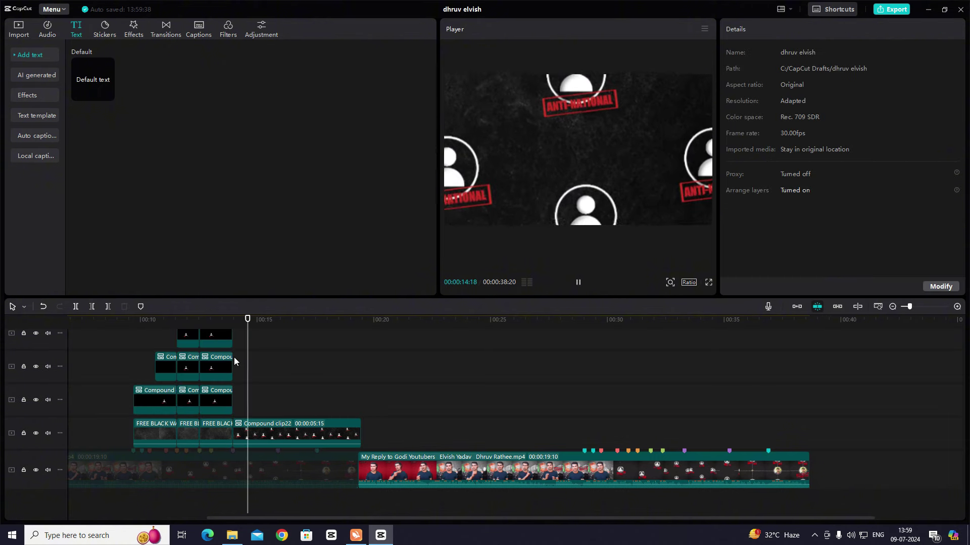
key("space")
Re-enable both dashed-line text clips and move one line towards the right edge of the frame, slightly higher than the other
scroll(296, 360, "up", 3)
left_click_drag(268, 345, 278, 392)
left_click_drag(601, 154, 679, 177)
left_click(277, 377)
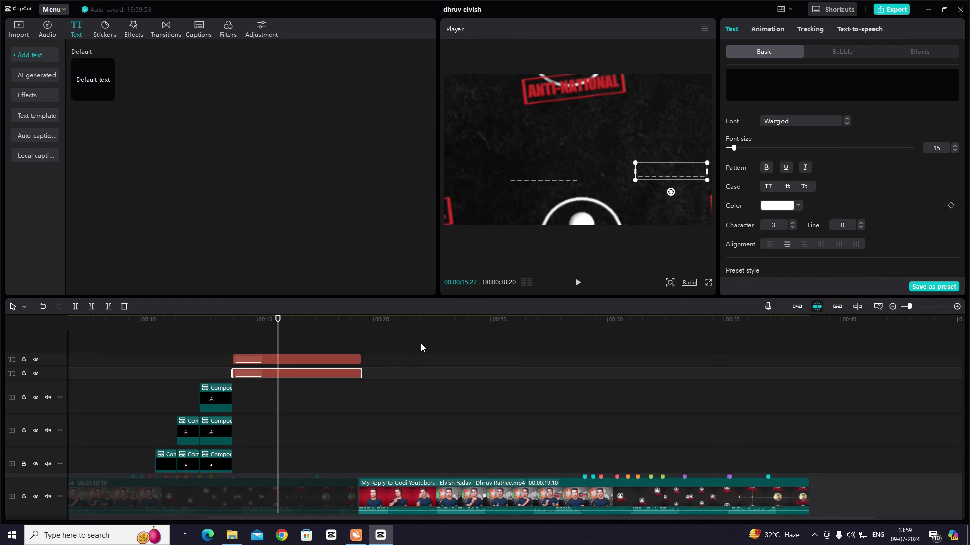
scroll(271, 445, "down", 3)
left_click_drag(278, 432, 247, 428)
left_click(282, 410)
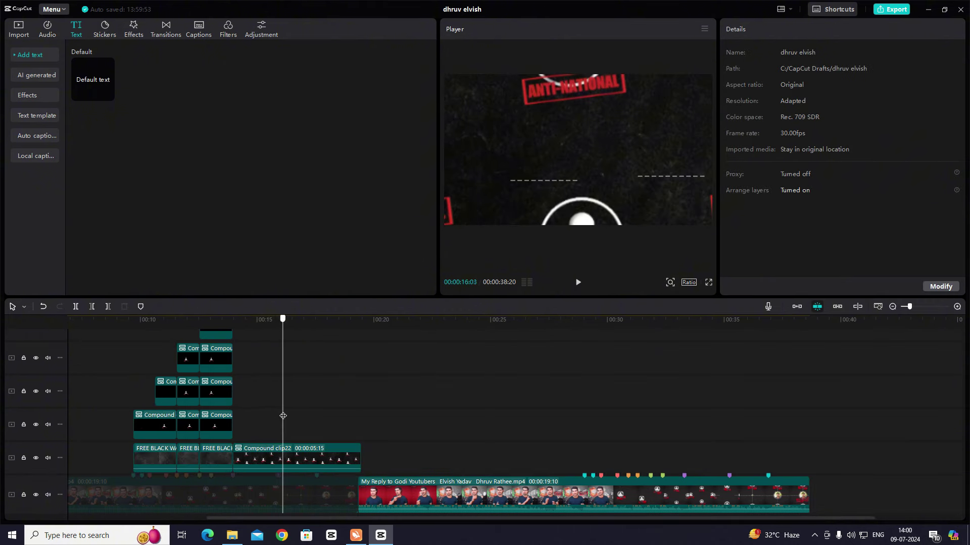
left_click(666, 172)
left_click_drag(669, 172, 671, 160)
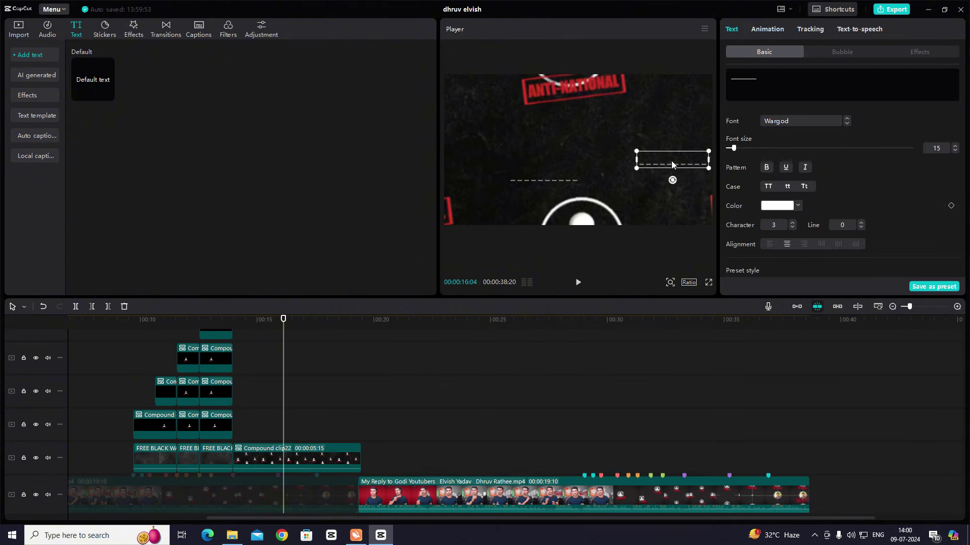
At 00:00:13:29, align both dashed lines end to end in one horizontal row between the left and right icons
left_click_drag(284, 406, 233, 403)
left_click(670, 168)
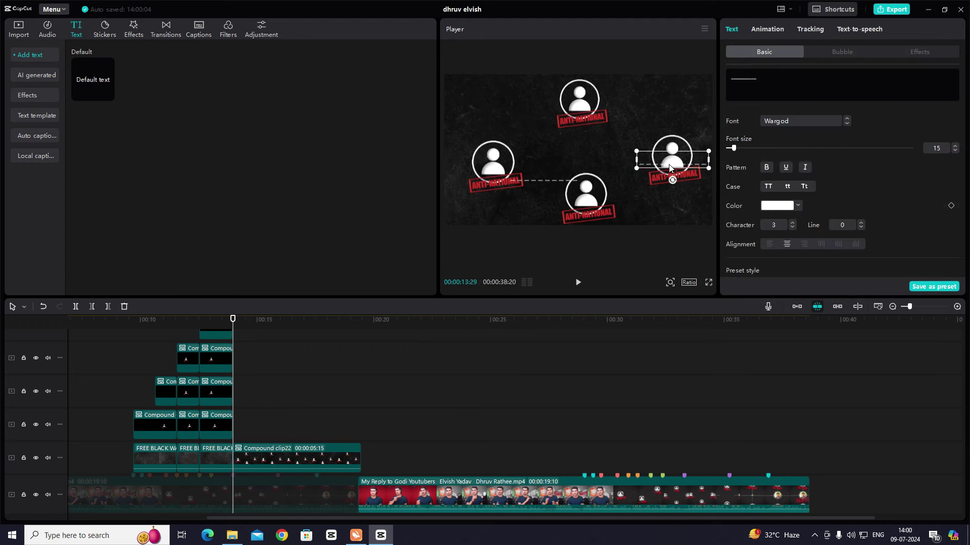
left_click_drag(670, 168, 616, 155)
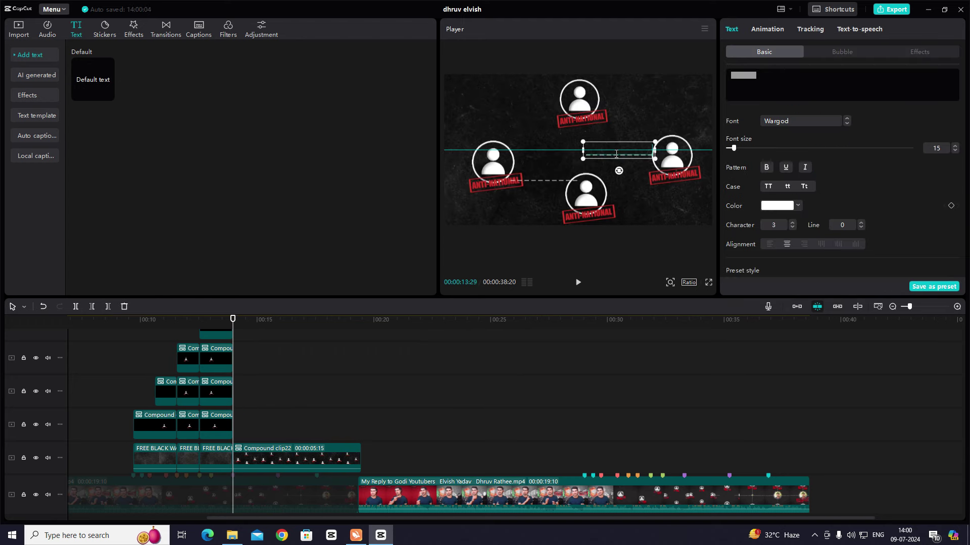
left_click_drag(617, 154, 553, 156)
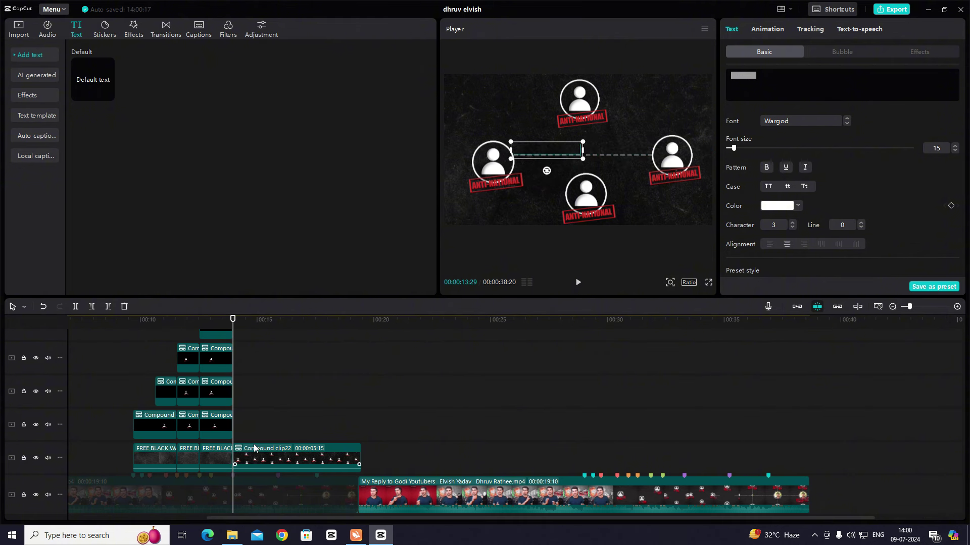
Convert each of the two dashed-line text clips into its own compound clip
scroll(255, 447, "up", 3)
left_click(277, 386)
left_click(232, 351)
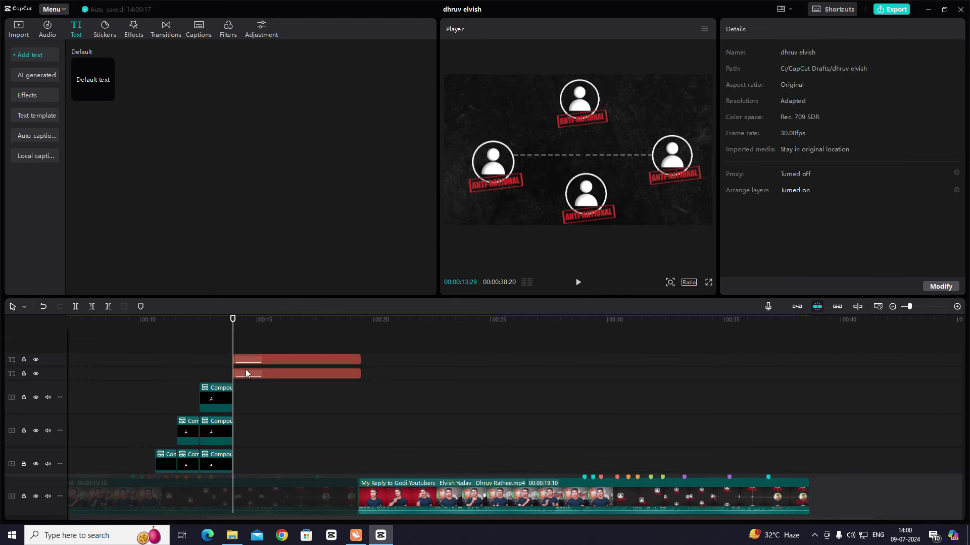
left_click(245, 374)
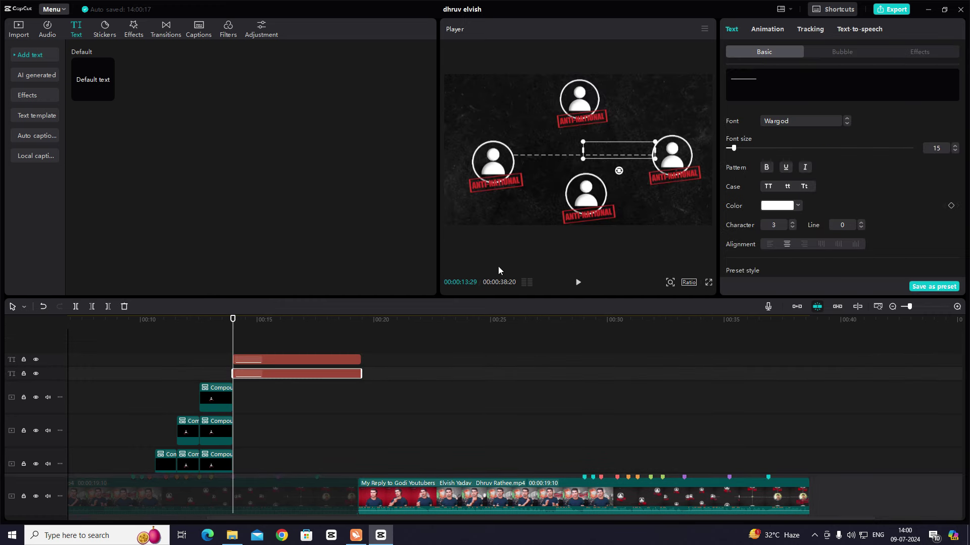
key("alt+g")
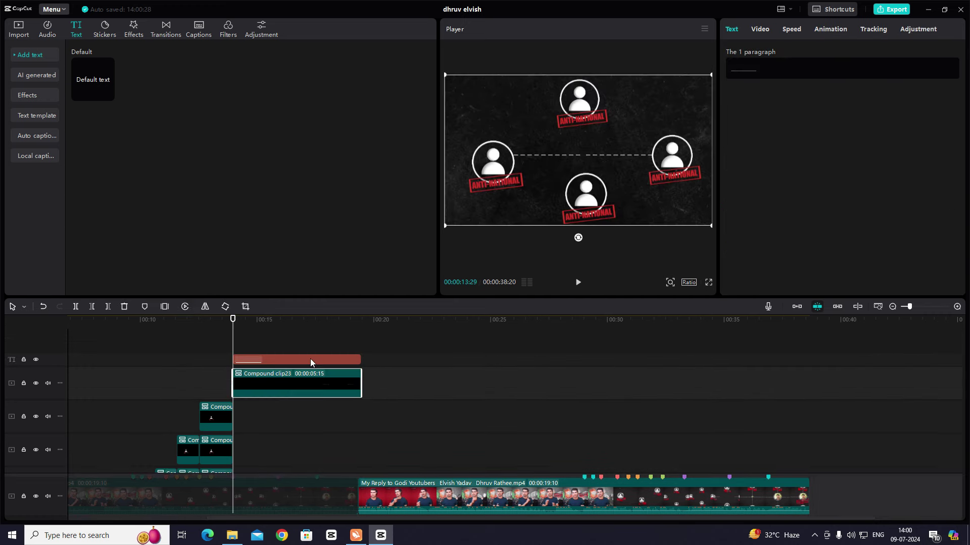
left_click(310, 359)
key("alt+g")
Try a Horizontal mask rotated 90° on the right dashed line's compound clip, keyframed at X 532, Y -33 at 00:00:13:29
left_click(313, 393)
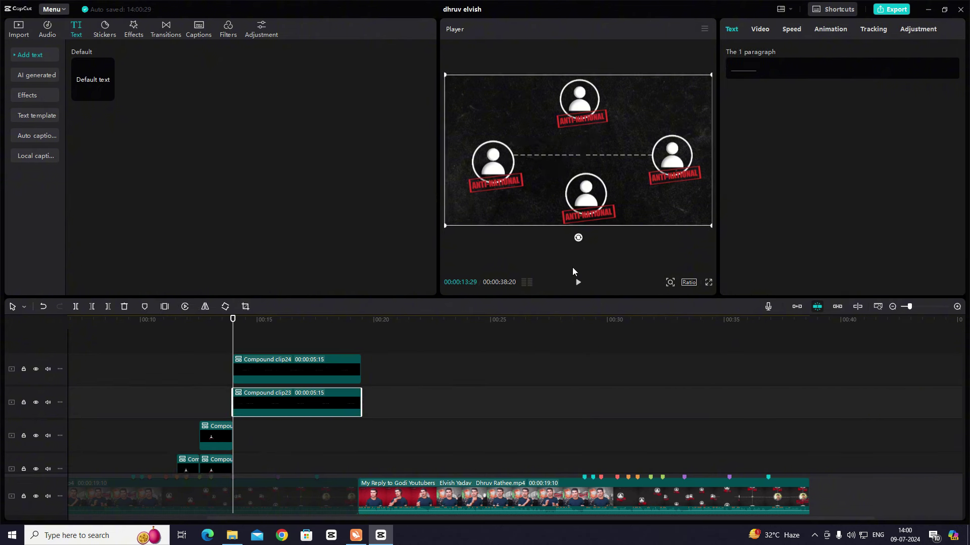
left_click(830, 29)
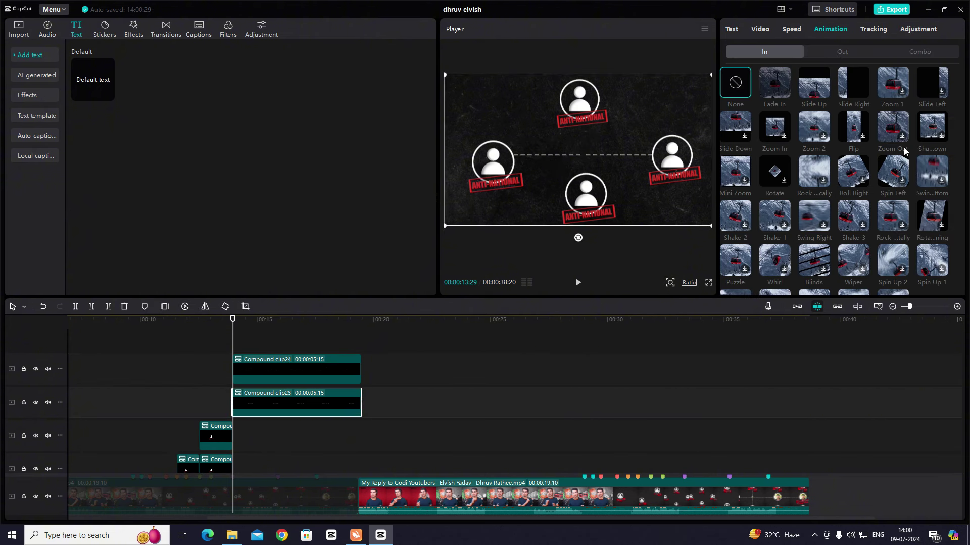
left_click(763, 30)
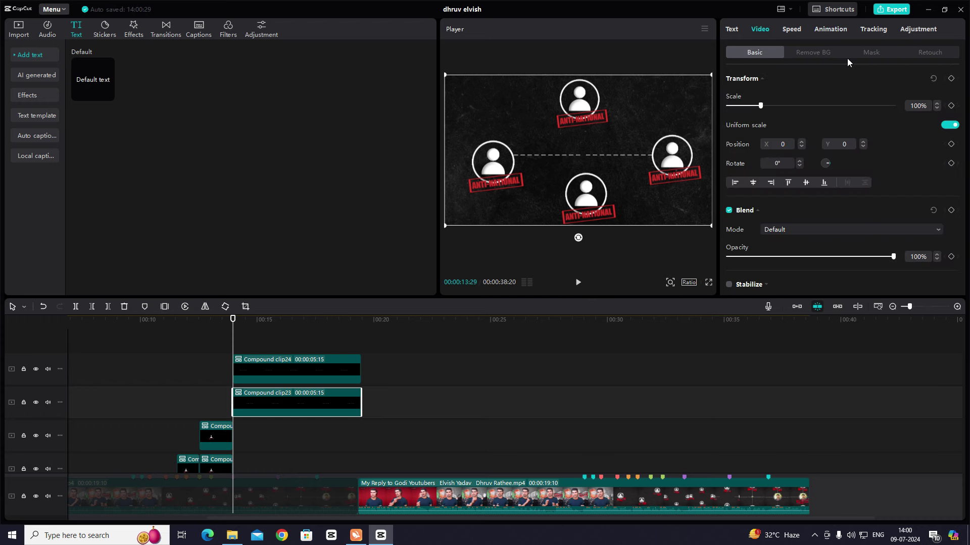
left_click(859, 54)
left_click(790, 108)
left_click_drag(579, 165, 654, 162)
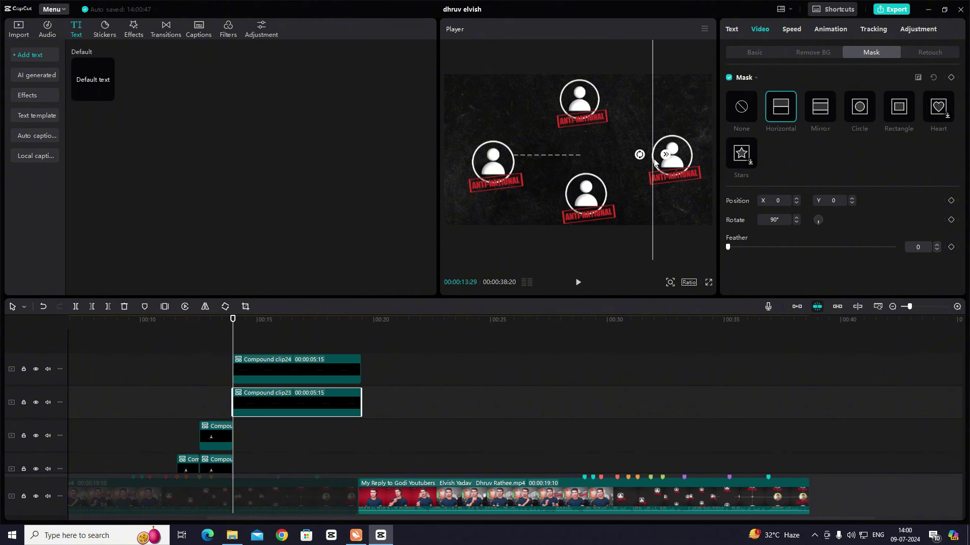
scroll(363, 372, "down", 3)
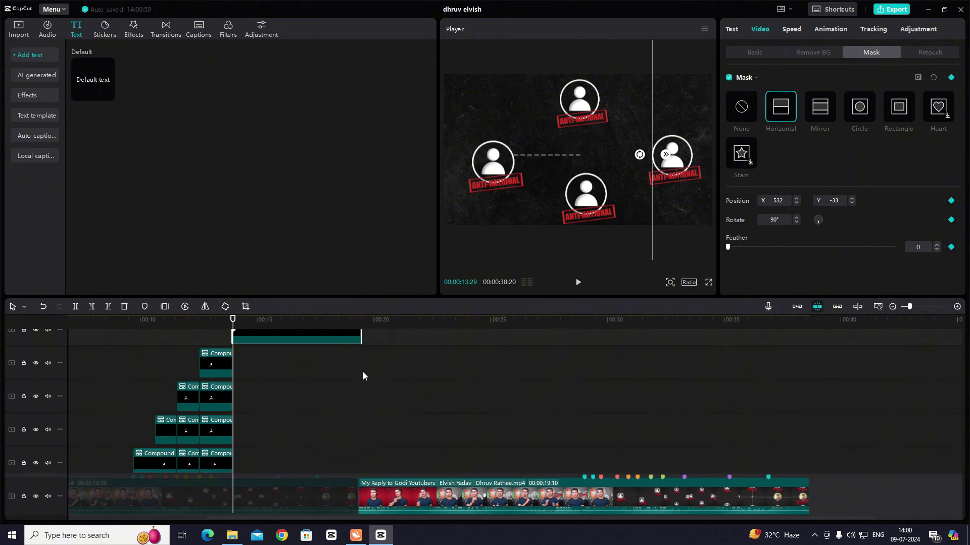
At 00:00:15:27, shift the mask left past the right dashed line to reveal it, and play the reveal from 00:00:13:29
left_click(280, 443)
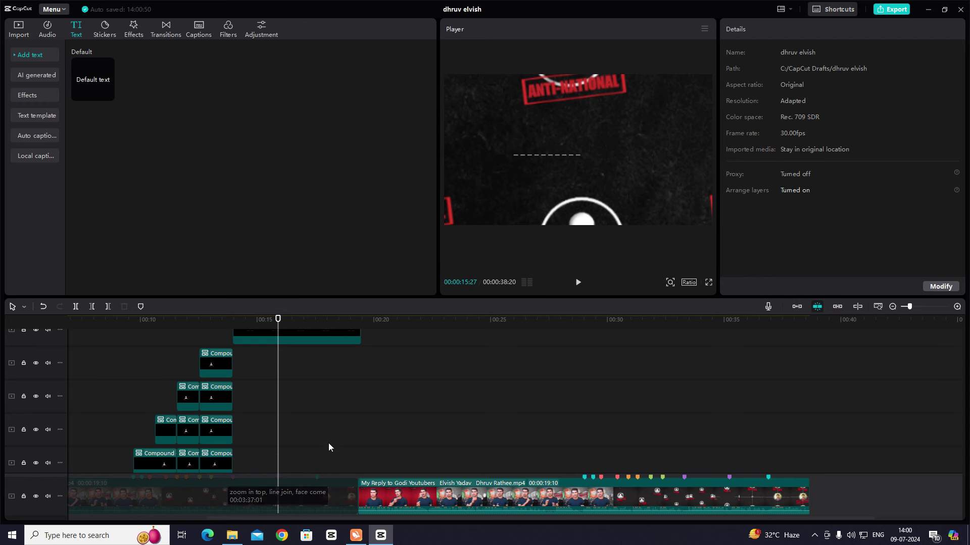
scroll(328, 444, "up", 2)
left_click(289, 404)
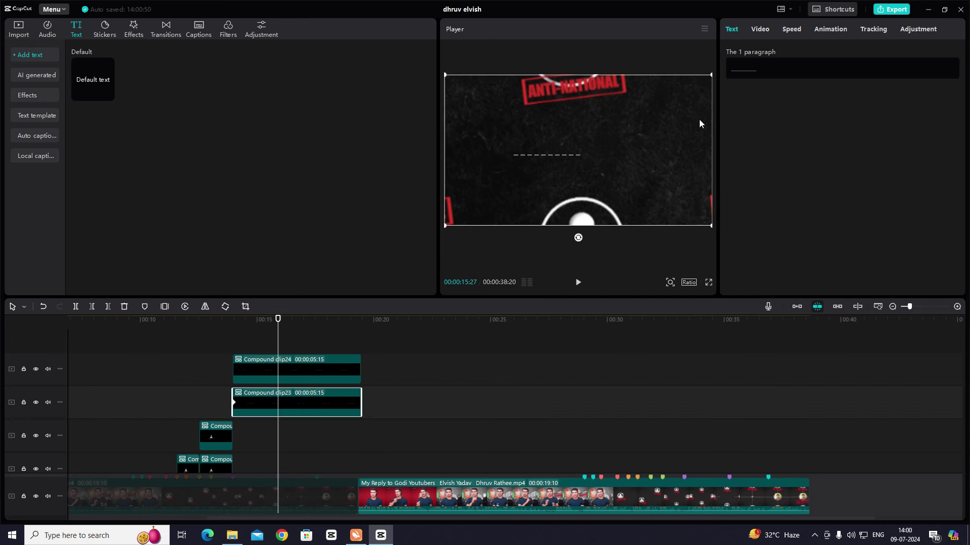
left_click(756, 30)
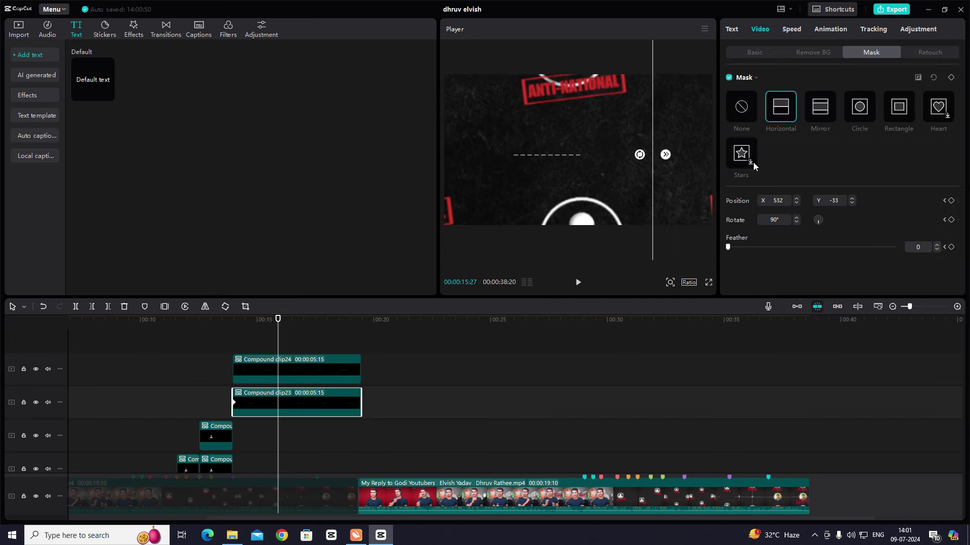
left_click_drag(650, 163, 568, 164)
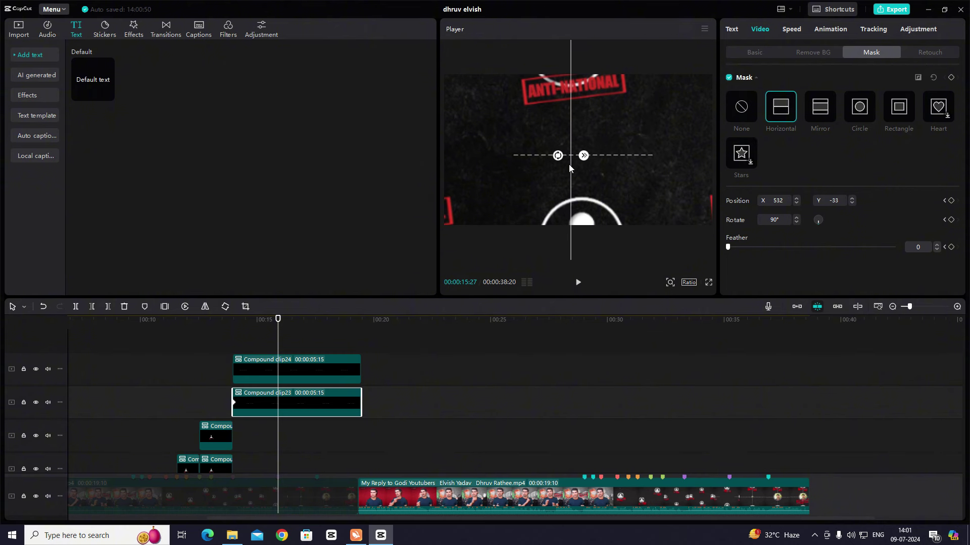
left_click(232, 331)
key("space")
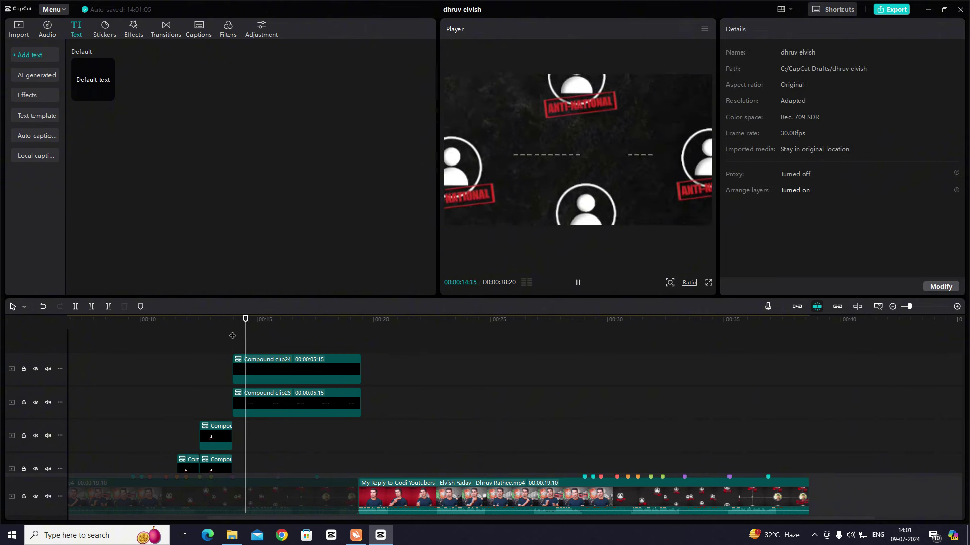
key("space")
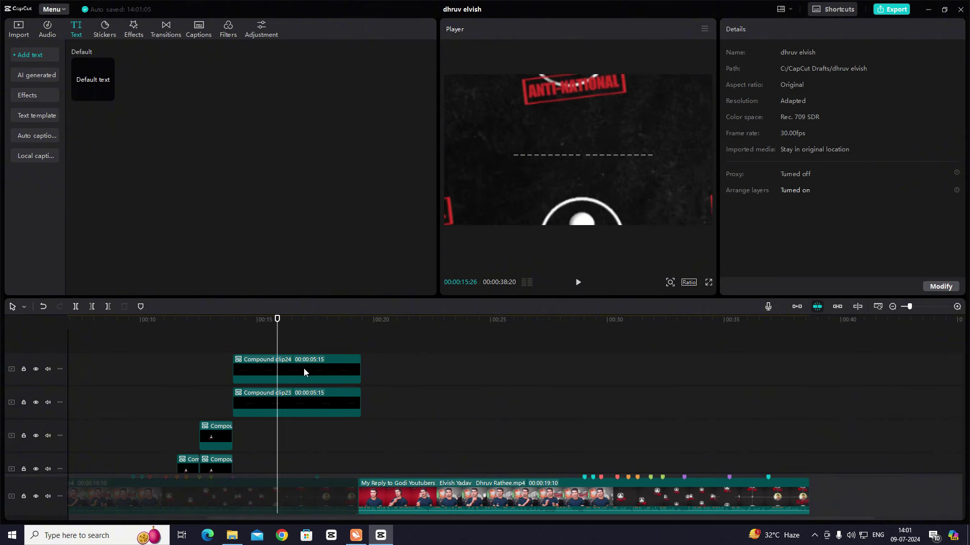
Break the right dashed line's compound clip back into text, enlarge the line, and remove two dashes from it
left_click(290, 402)
right_click(289, 402)
left_click(329, 326)
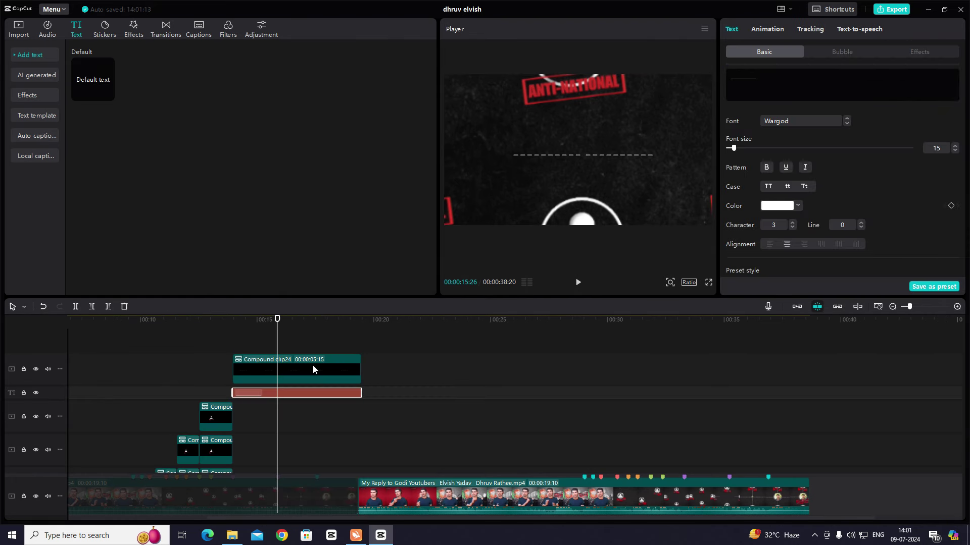
left_click_drag(656, 160, 735, 229)
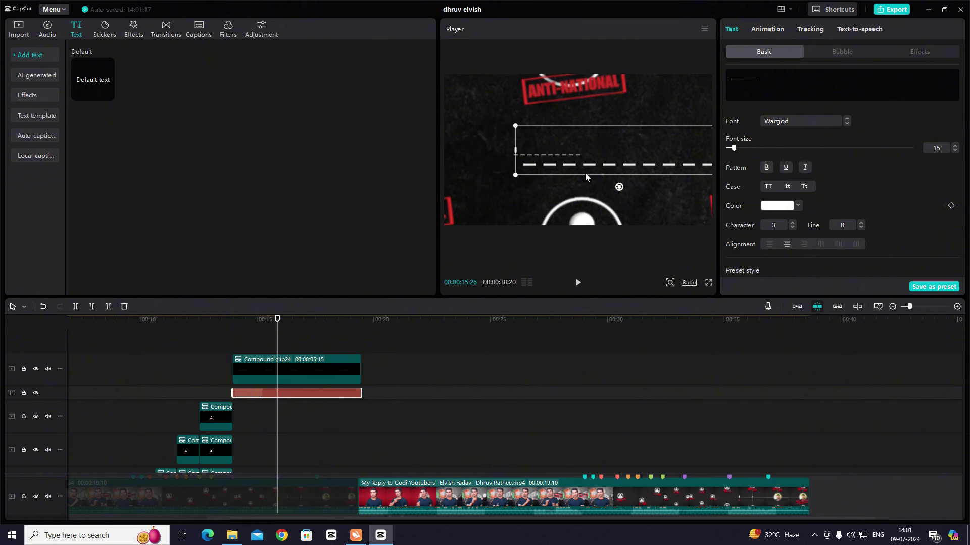
key("BackSpace")
key("BackSpace")
left_click(234, 351)
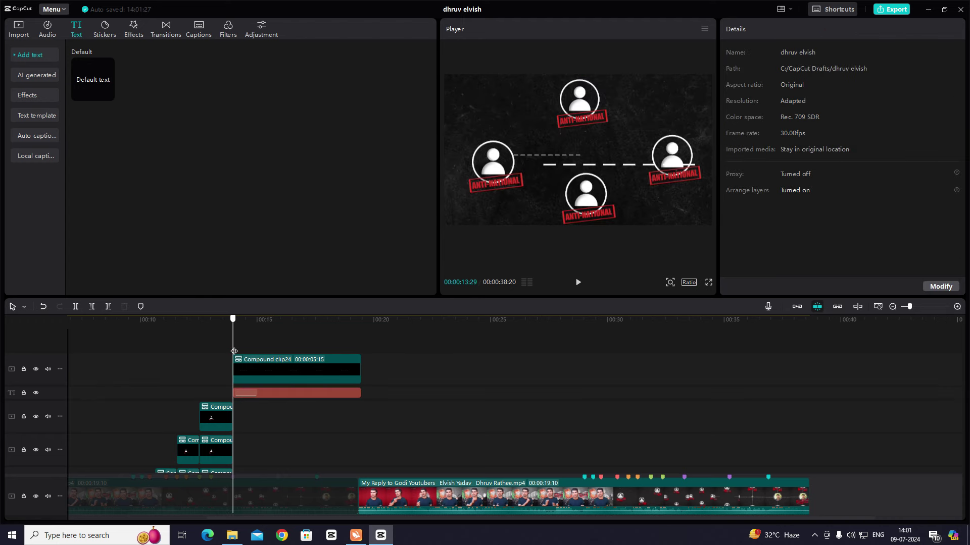
left_click(280, 393)
key("Delete")
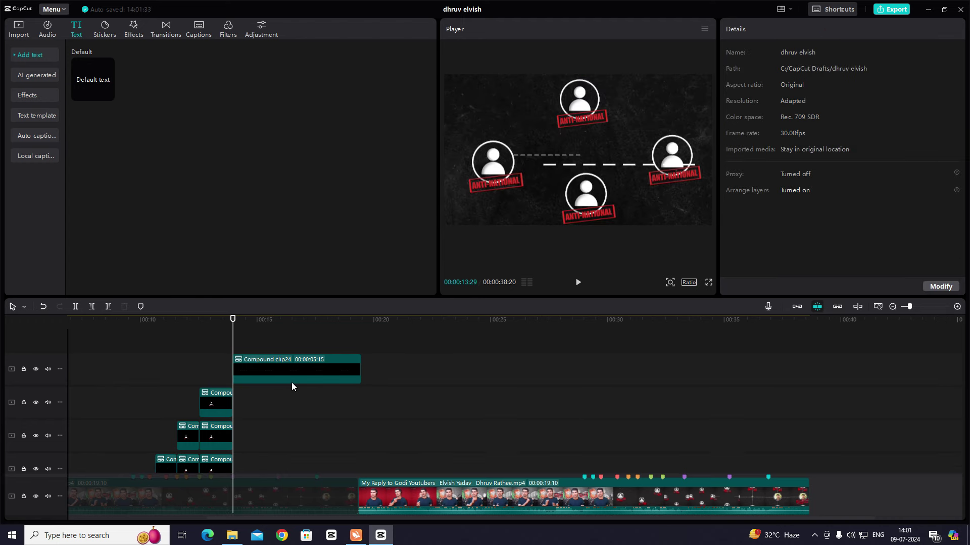
key("ctrl+z")
left_click(292, 348)
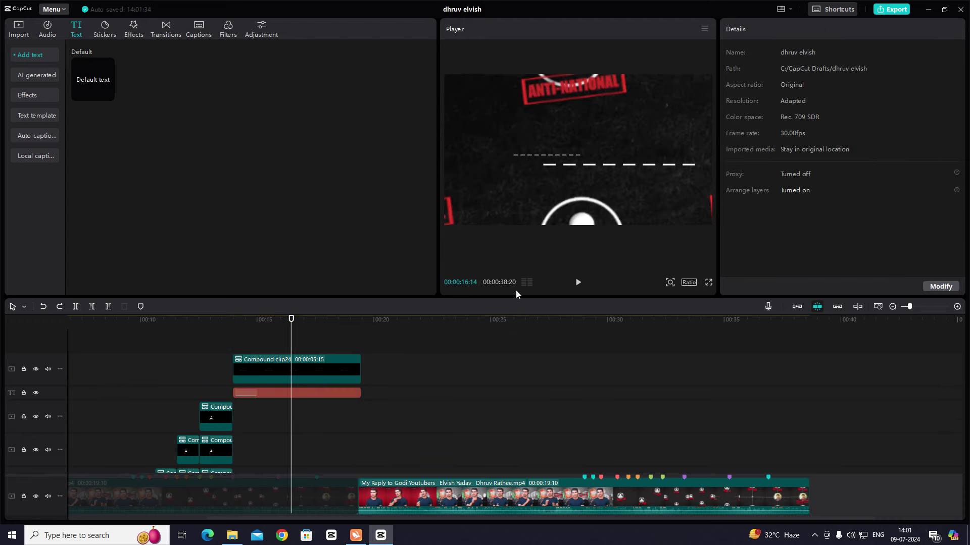
At 00:00:13:29, shorten the enlarged dashed line to six dashes and move it up so it ends at the right icon
left_click(305, 394)
left_click_drag(293, 336, 233, 336)
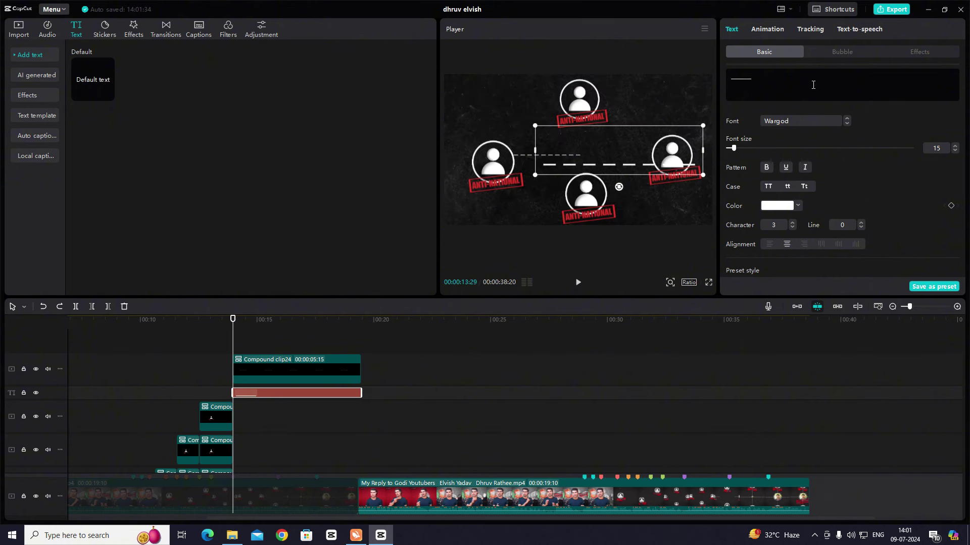
key("BackSpace")
left_click_drag(654, 172, 633, 161)
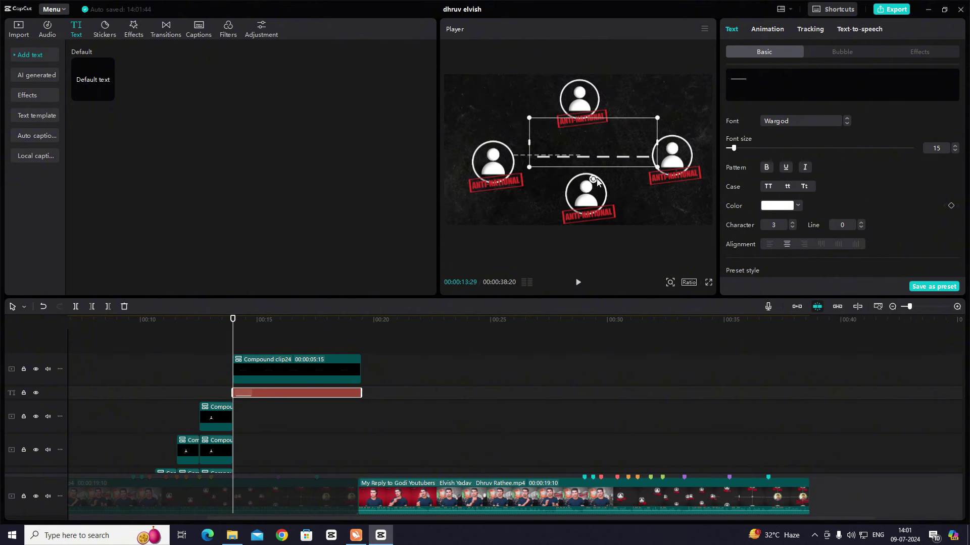
Add five dashes to the enlarged line so it spans the left and right icons, and shift the thinner dashed line left
left_click_drag(233, 341, 267, 350)
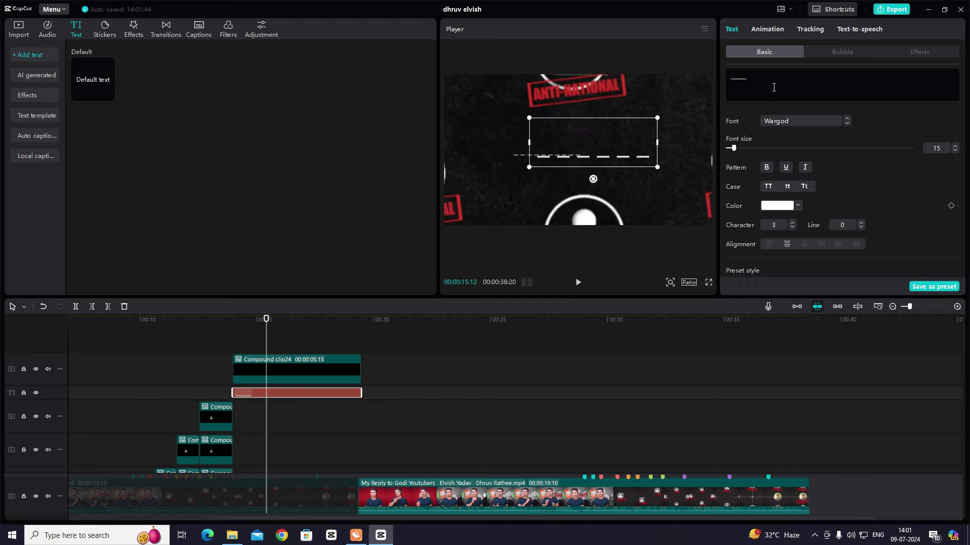
type("_____")
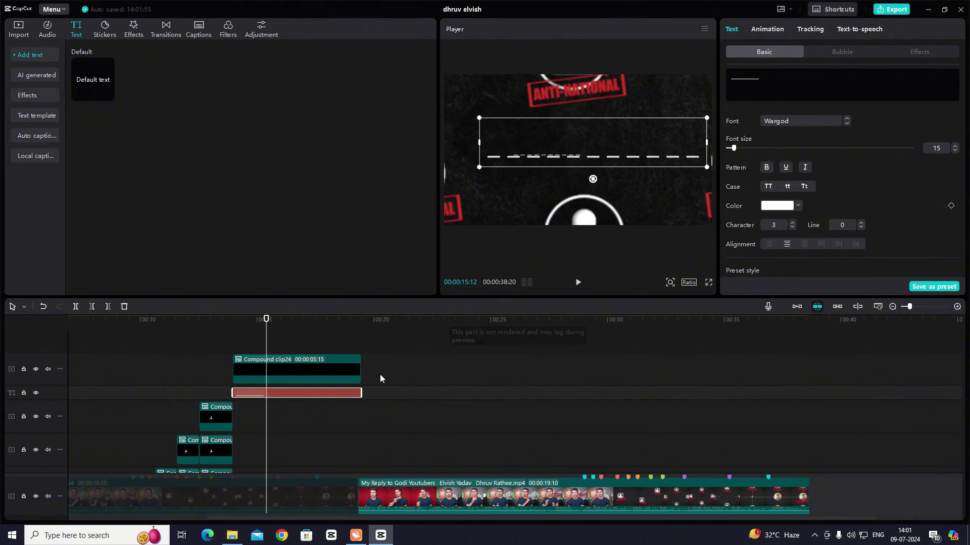
left_click(235, 346)
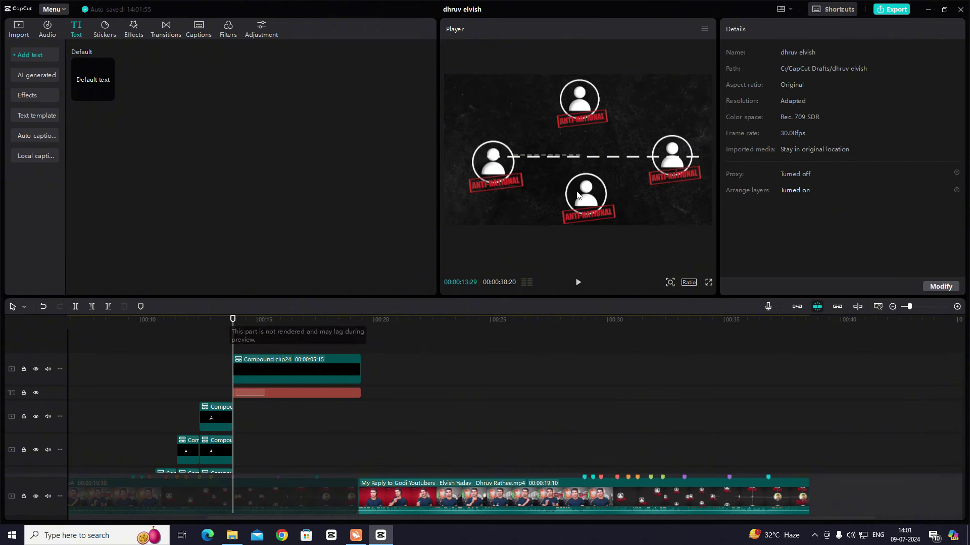
left_click(583, 161)
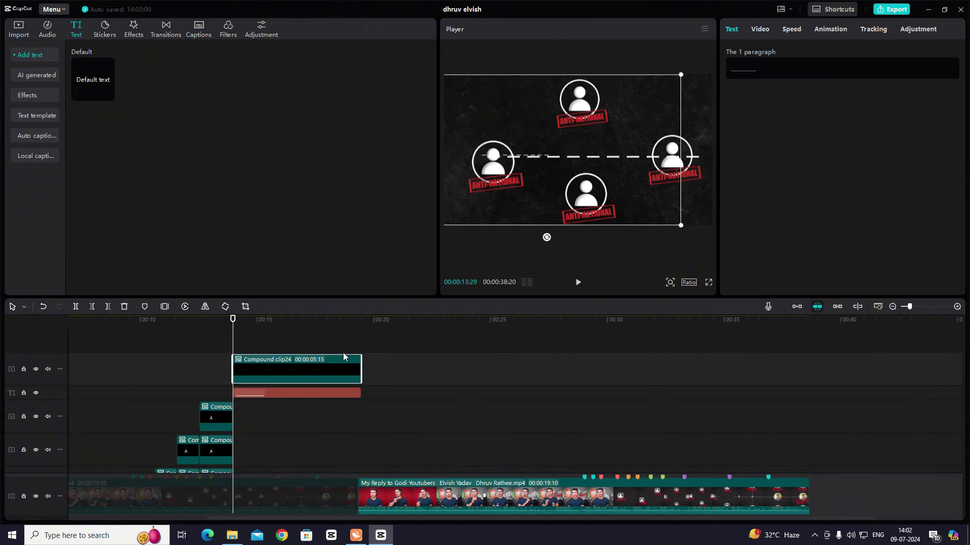
Shift the enlarged dashed line right so it ends just past the right icon, and check its position at 00:00:15:27
left_click(268, 394)
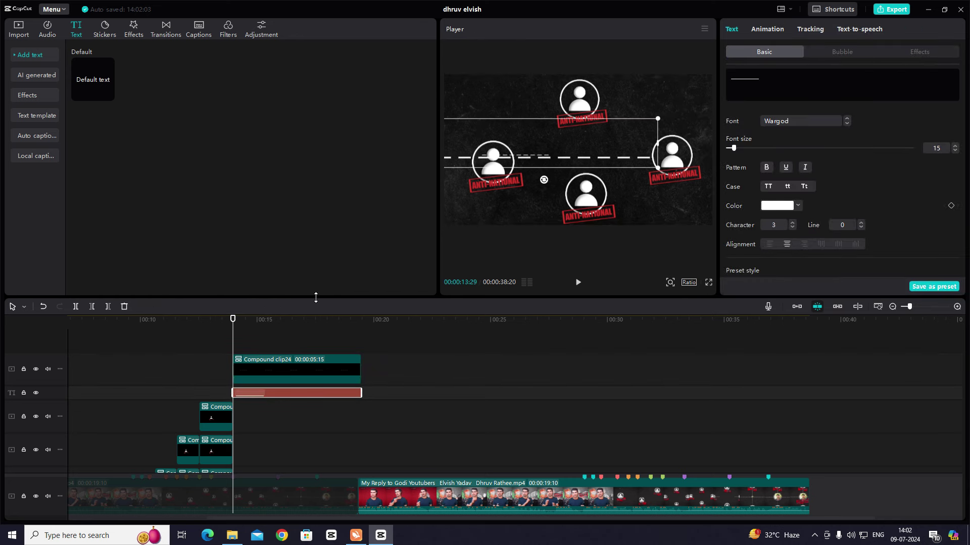
left_click_drag(235, 339, 303, 336)
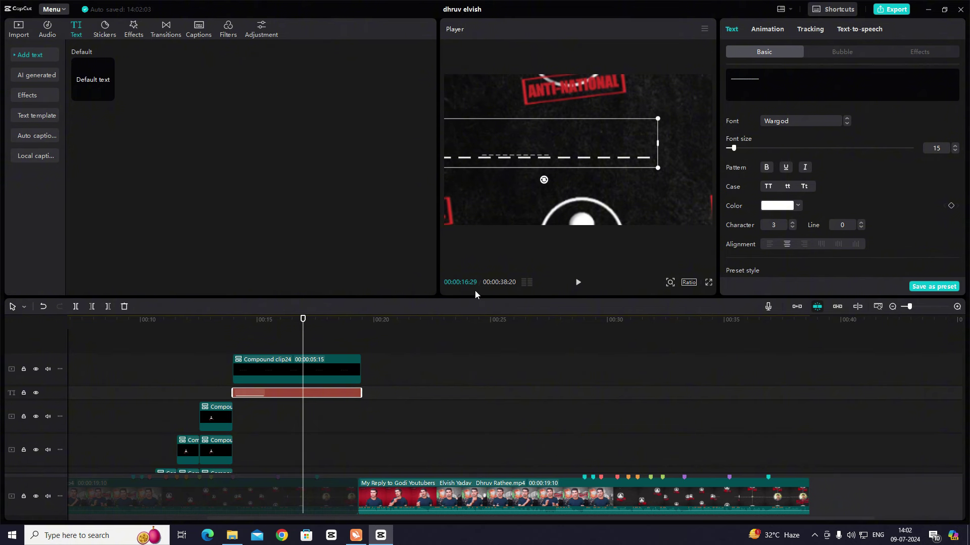
left_click_drag(310, 346, 234, 356)
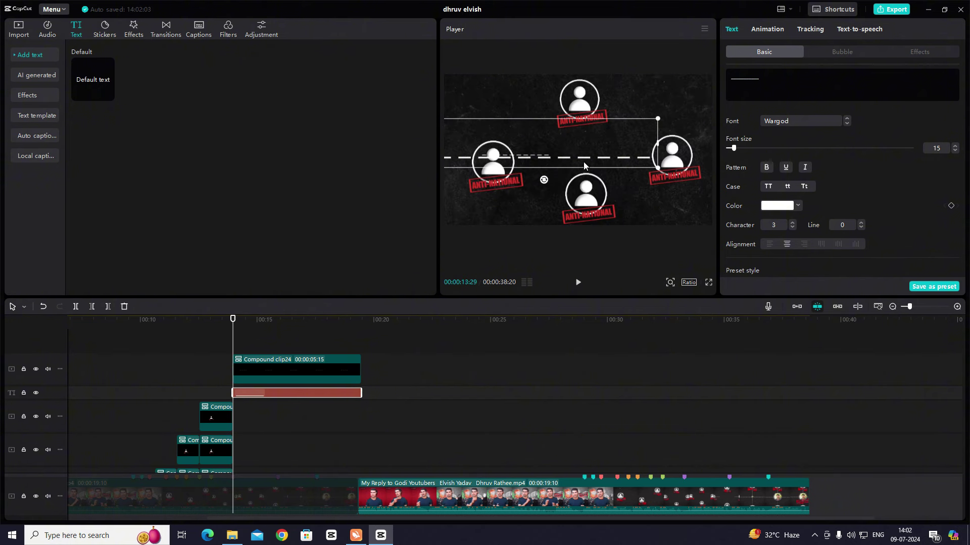
left_click_drag(583, 165, 634, 160)
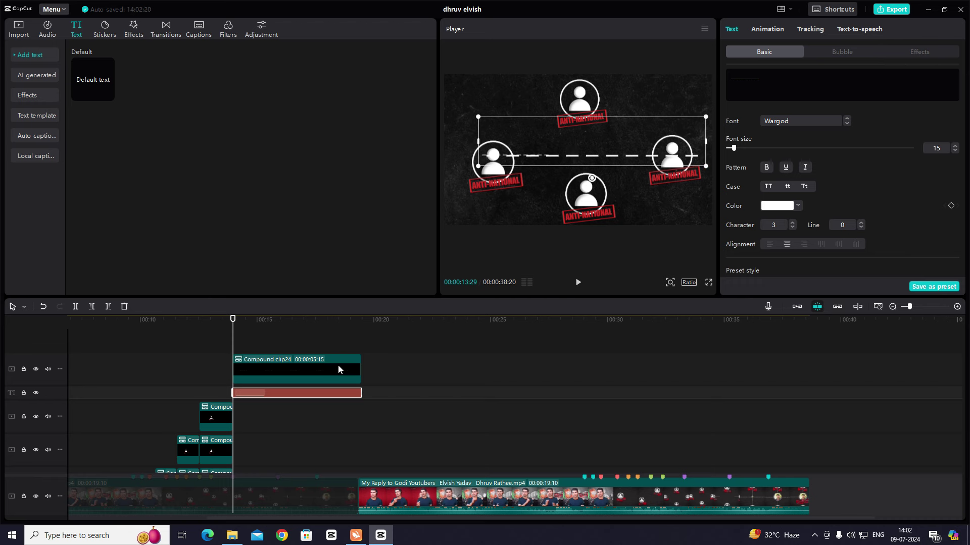
scroll(277, 345, "down", 3)
left_click(279, 394)
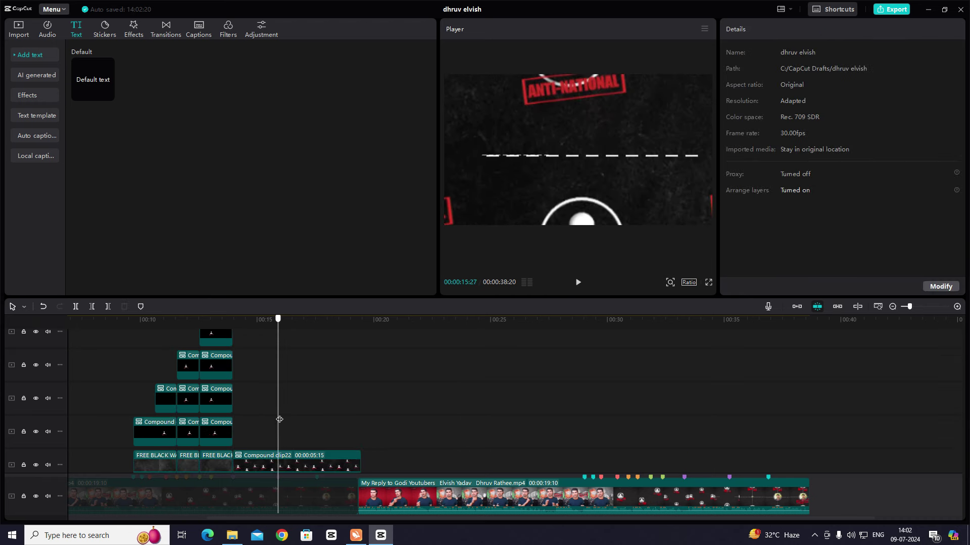
left_click_drag(279, 419, 233, 411)
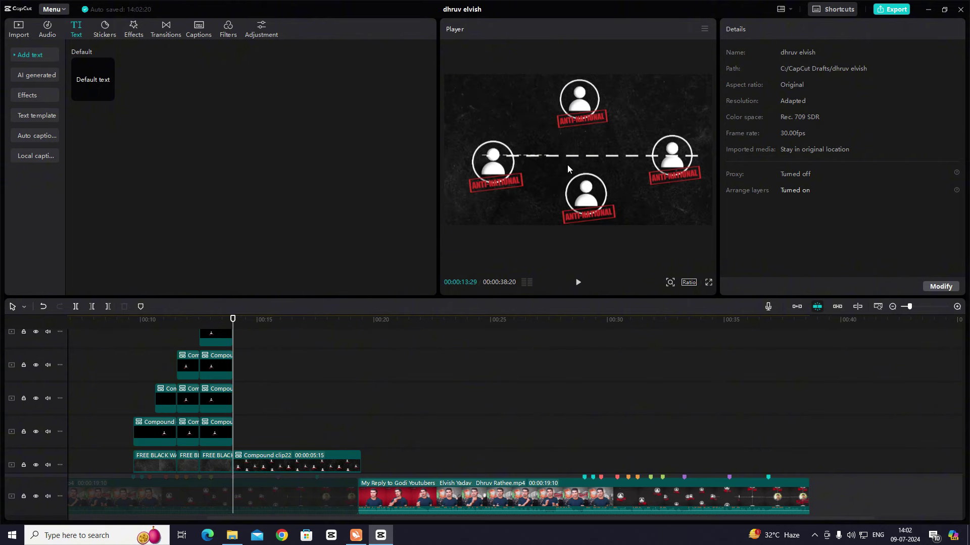
Move the thinner dashed line clear of the enlarged one and delete it
left_click_drag(587, 153, 555, 129)
key("Delete")
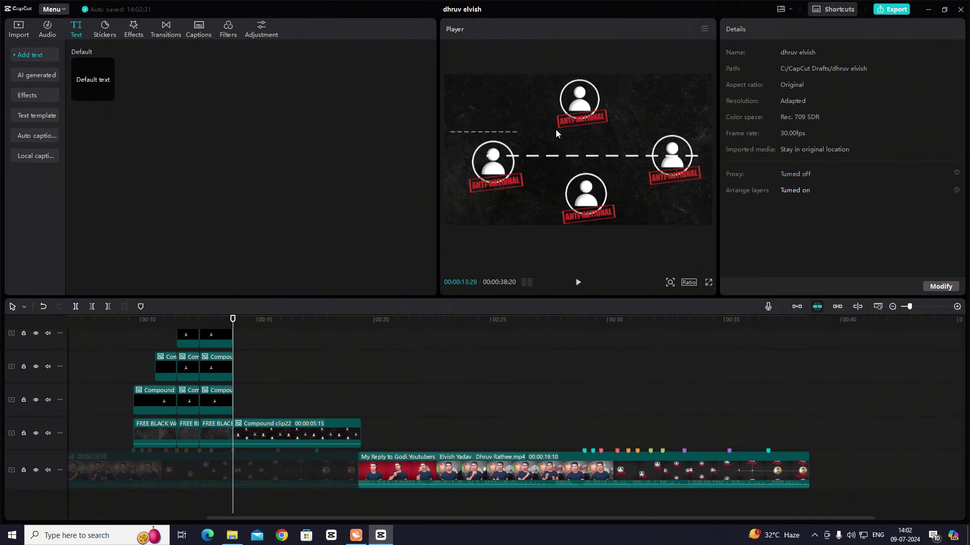
scroll(313, 393, "up", 3)
Shift the remaining dashed line further right so it starts at the left icon's edge, and check it at 00:00:15:27
left_click(294, 359)
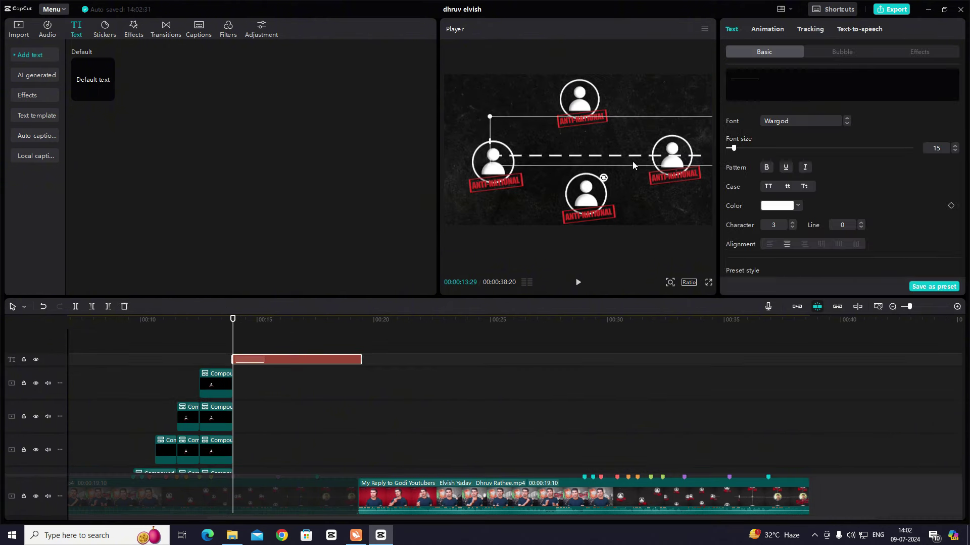
scroll(280, 353, "down", 2)
left_click(276, 404)
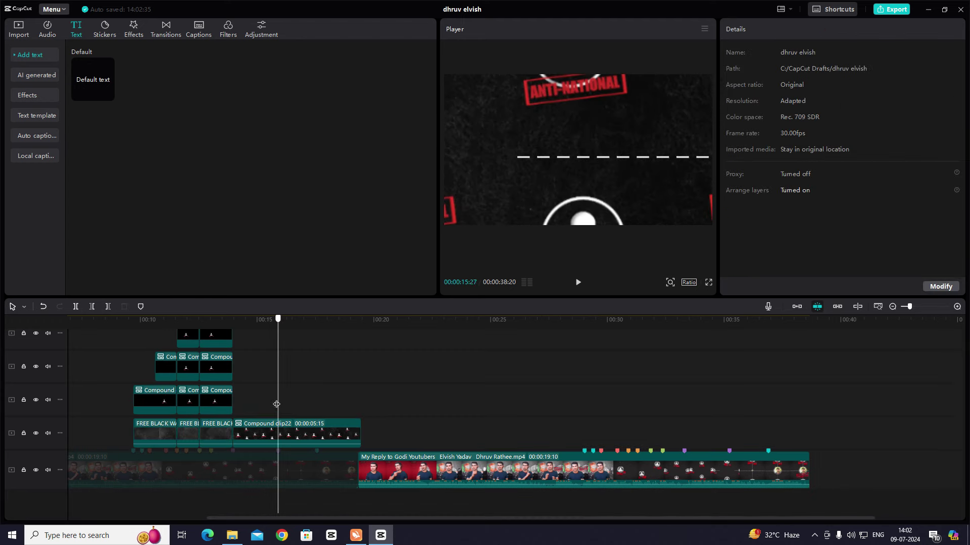
left_click_drag(277, 404, 232, 411)
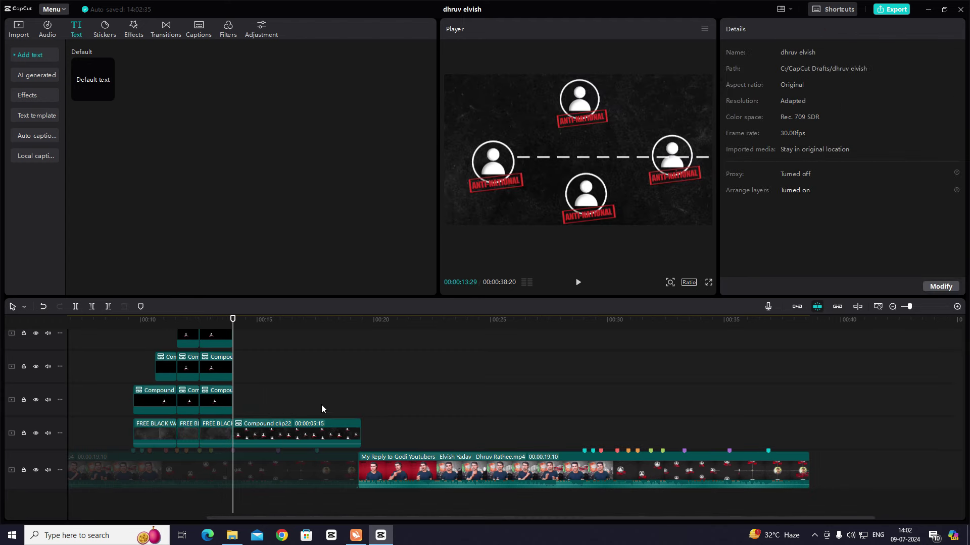
scroll(303, 394, "up", 1)
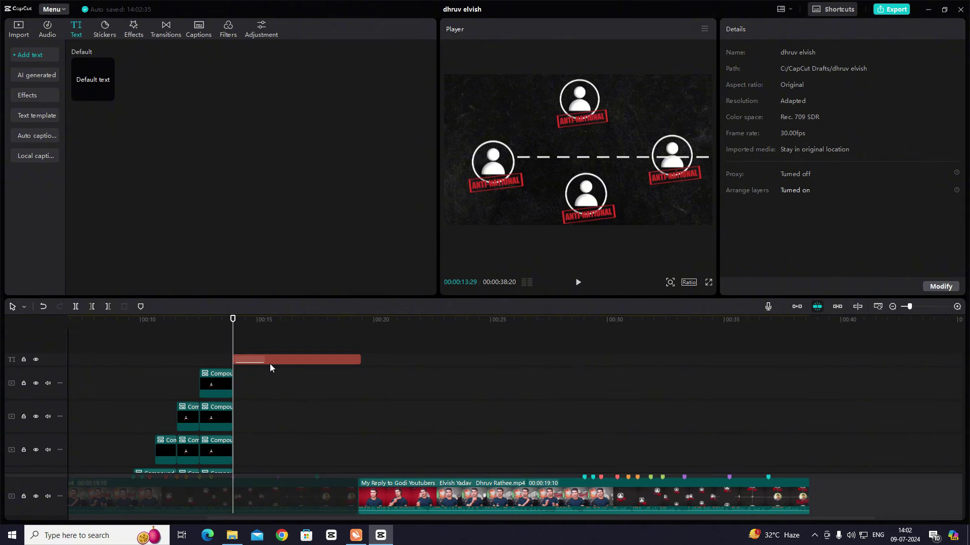
Make the dashed line a compound clip and keyframe a Mirror mask at 00:00:13:29 with X 466, rotation -90°, size 135 and feather 2
left_click(270, 364)
key("alt+g")
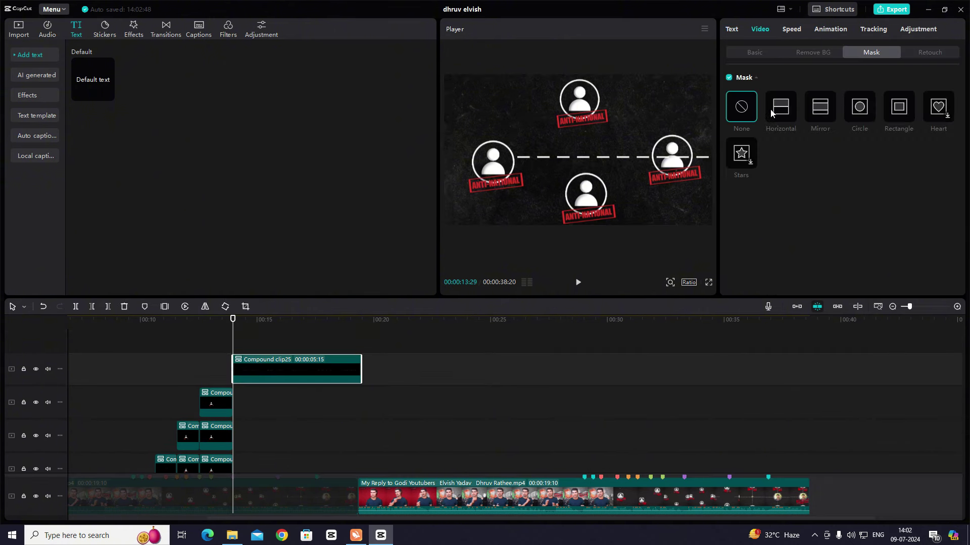
left_click(780, 110)
left_click_drag(583, 166, 648, 162)
left_click(828, 110)
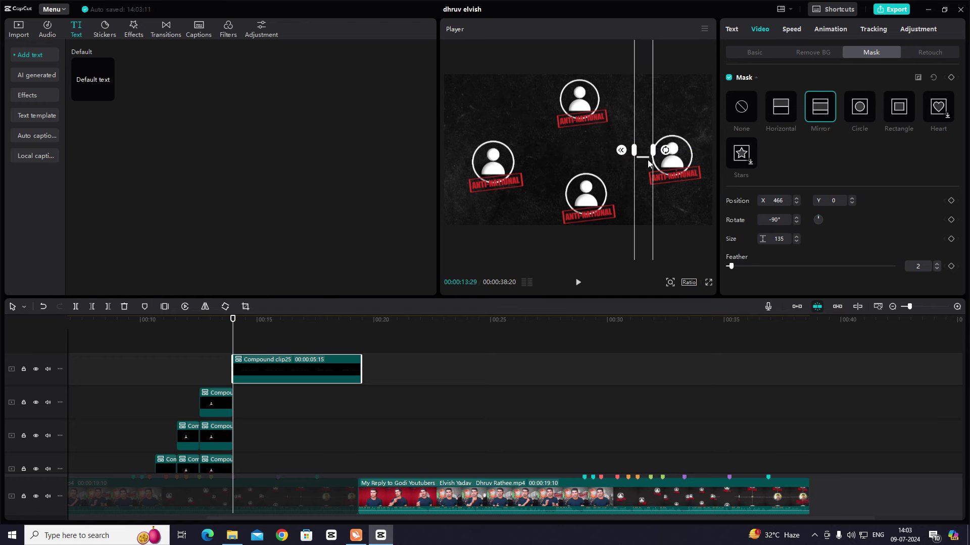
left_click(951, 78)
At 00:00:15:27, widen the Mirror mask to size 1031 and move it to X 351 to uncover the dashed line
scroll(286, 422, "down", 3)
left_click(287, 423)
left_click_drag(286, 426, 280, 428)
scroll(279, 428, "up", 2)
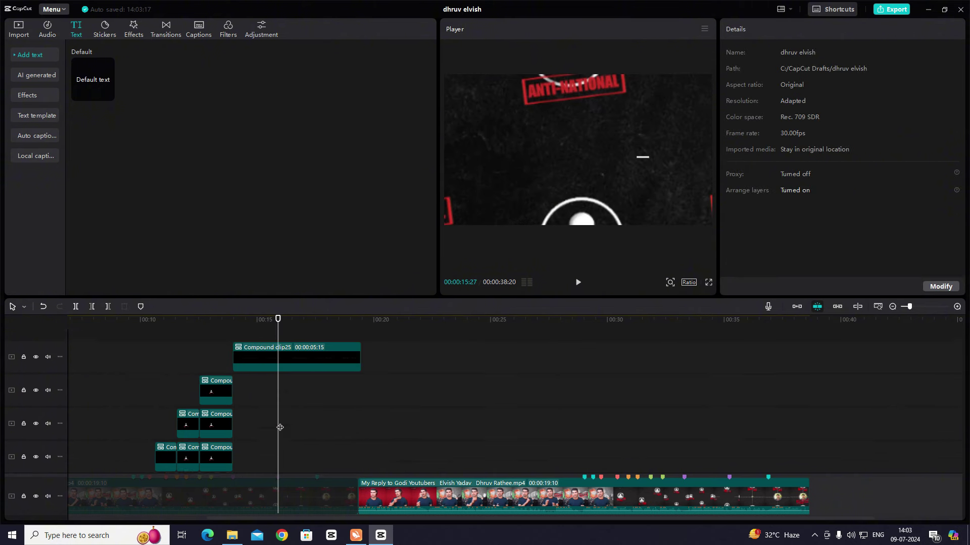
scroll(286, 399, "up", 1)
left_click(290, 375)
left_click(761, 31)
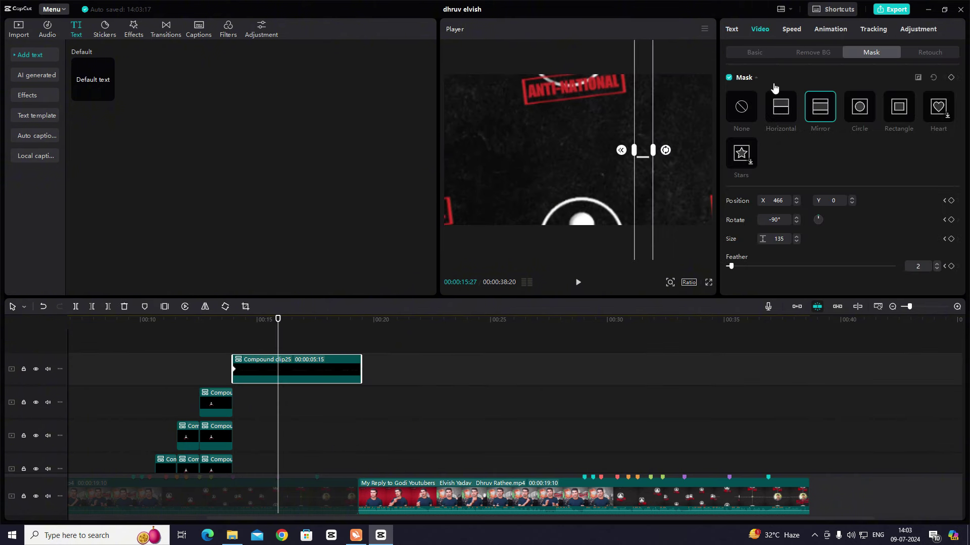
left_click_drag(632, 162, 620, 160)
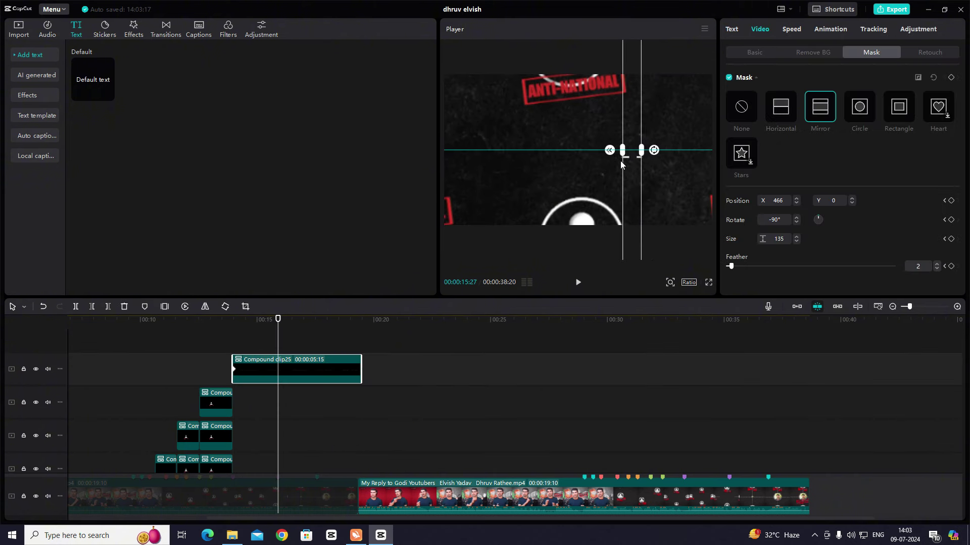
key("ctrl+z")
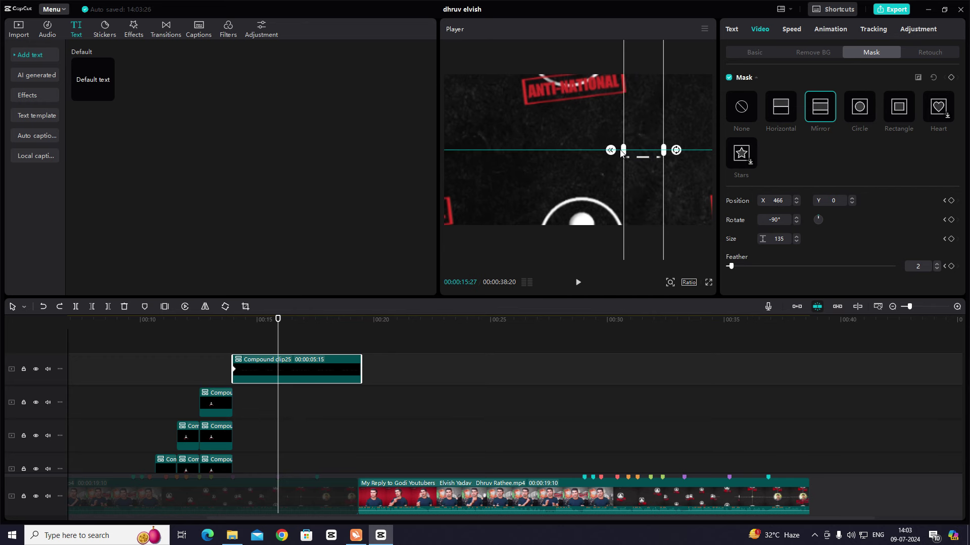
left_click_drag(615, 148, 586, 153)
left_click_drag(638, 170, 615, 166)
left_click_drag(560, 152, 555, 152)
left_click_drag(590, 168, 599, 168)
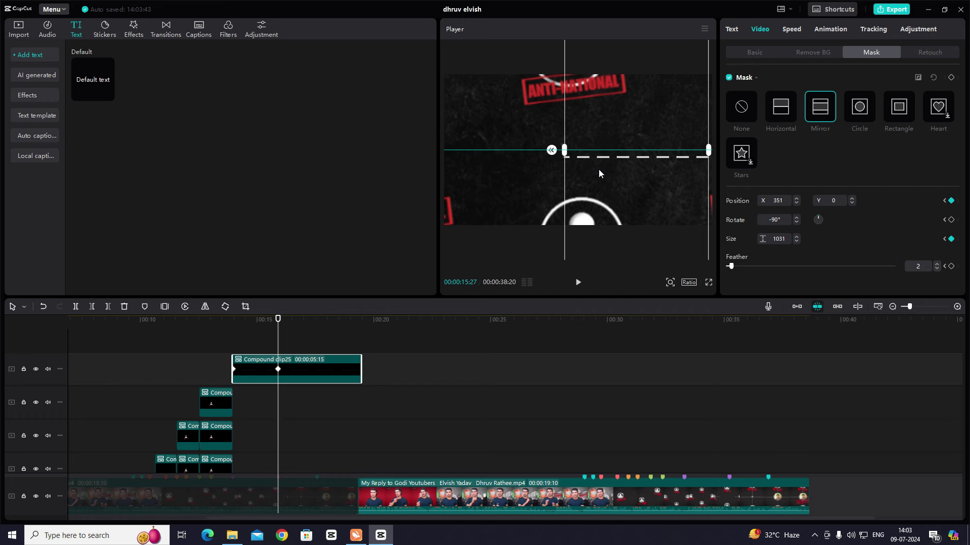
Play the dashed line's mask reveal from 00:00:13:29
left_click(230, 333)
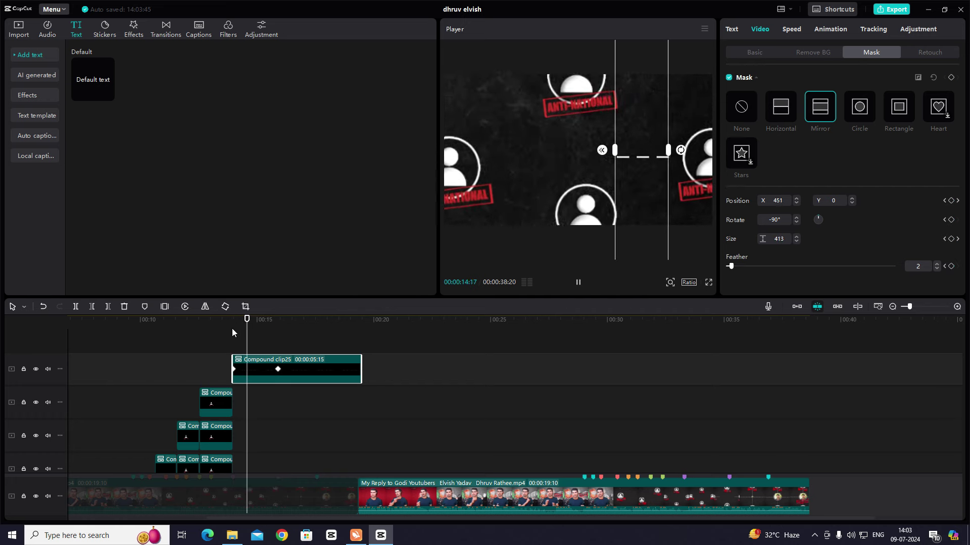
left_click(234, 347)
key("space")
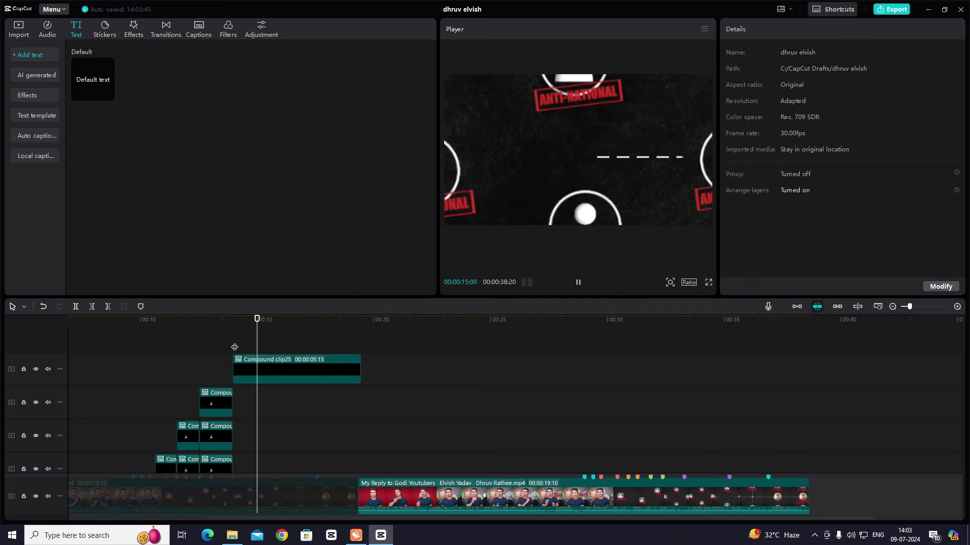
key("space")
left_click(256, 335)
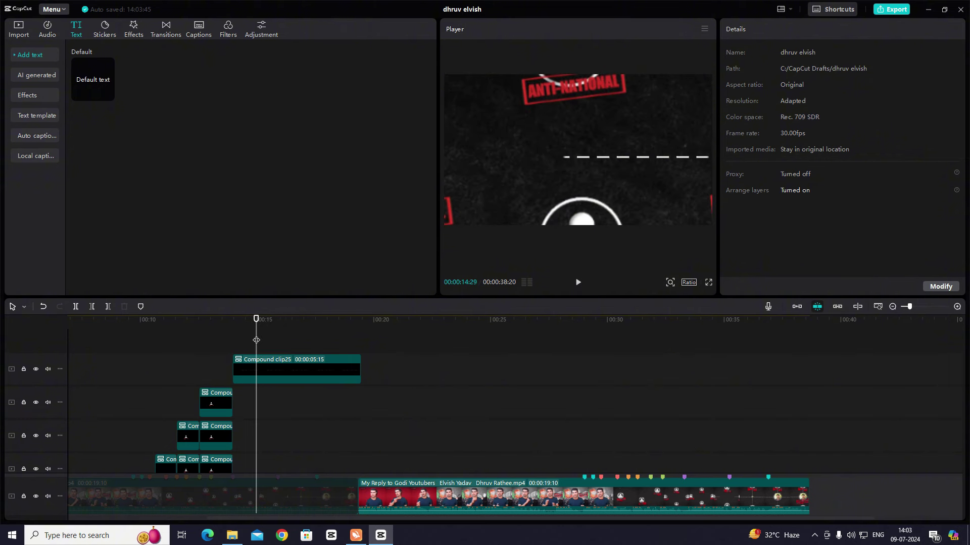
left_click_drag(256, 337, 233, 374)
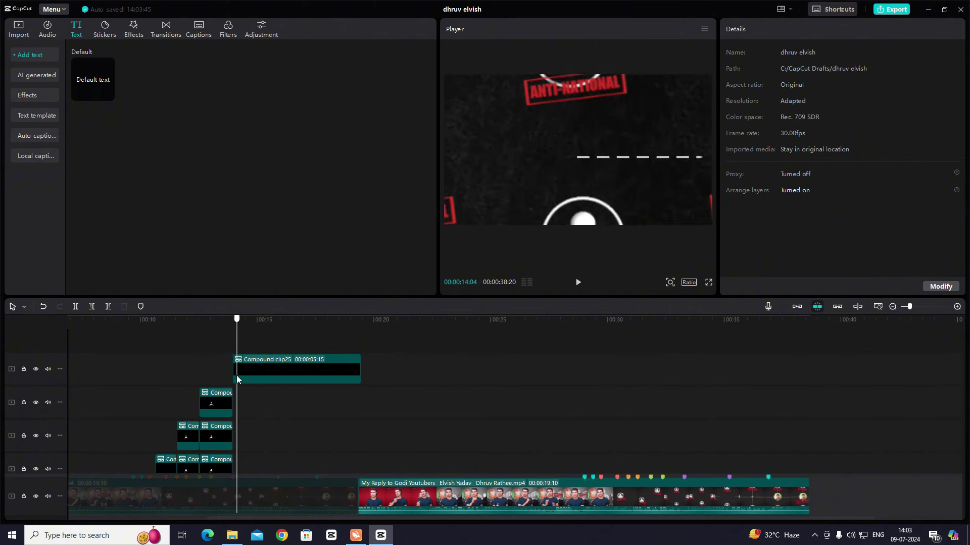
left_click(258, 369)
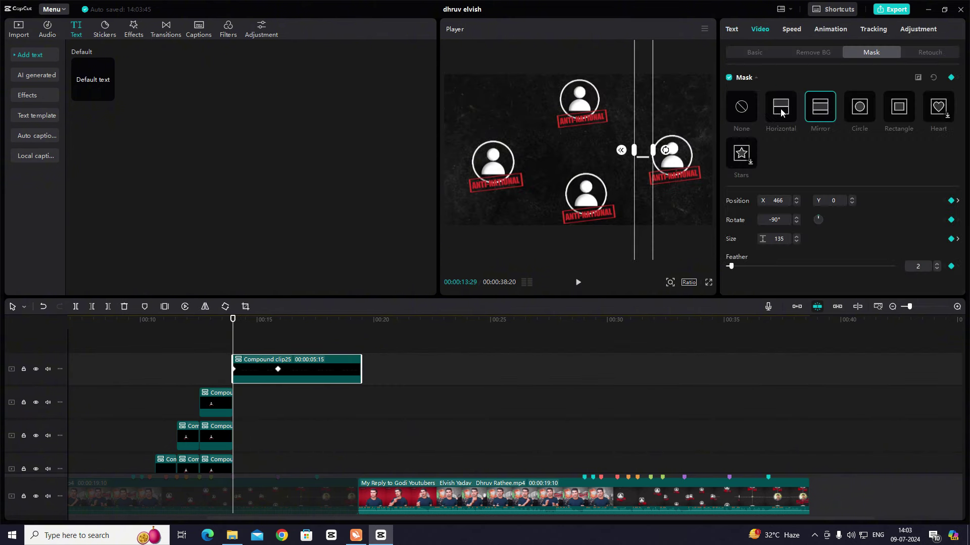
left_click(781, 112)
left_click_drag(576, 158, 594, 183)
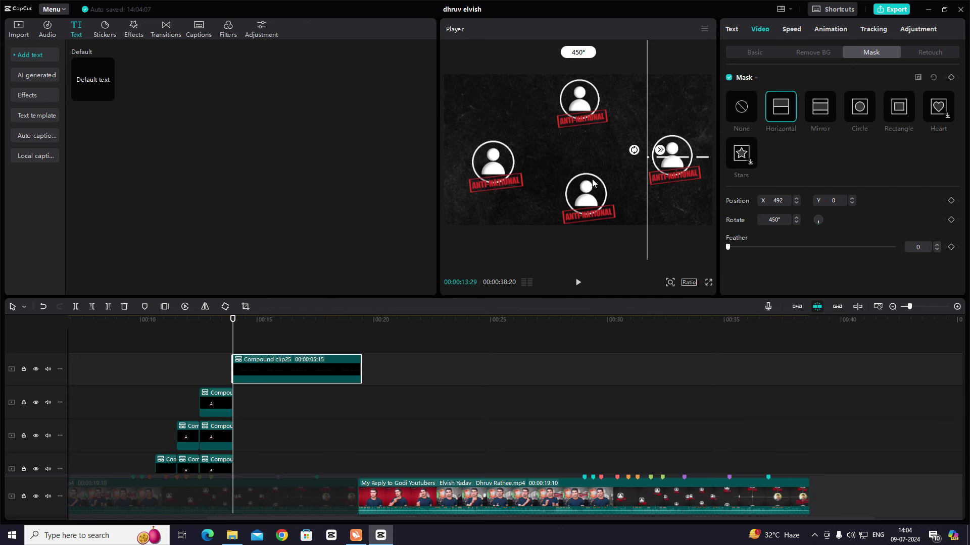
key("ctrl+z")
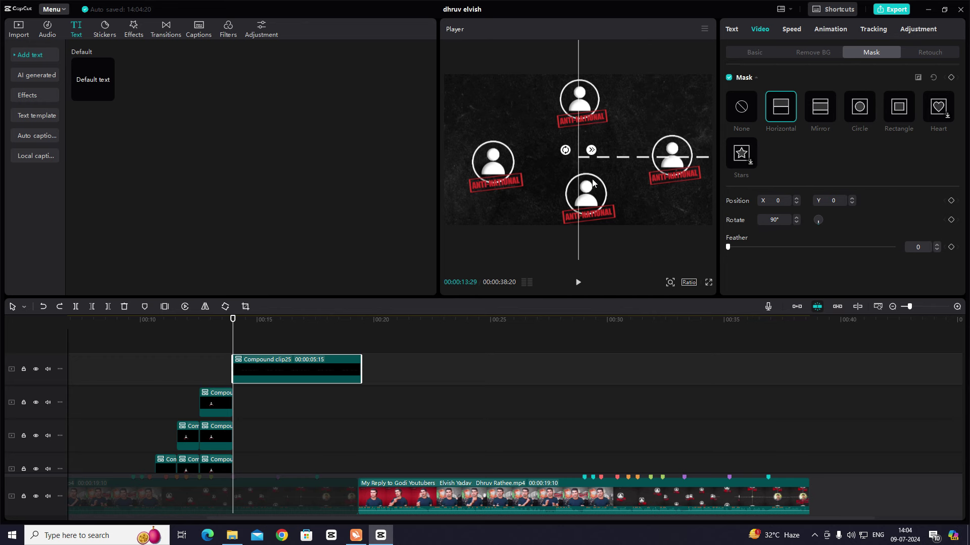
key("ctrl+z")
Apply an ease-out curve to the mask's size keyframes so the dashed line's reveal slows into 00:00:15:27
left_click_drag(232, 345, 263, 348)
left_click(290, 376)
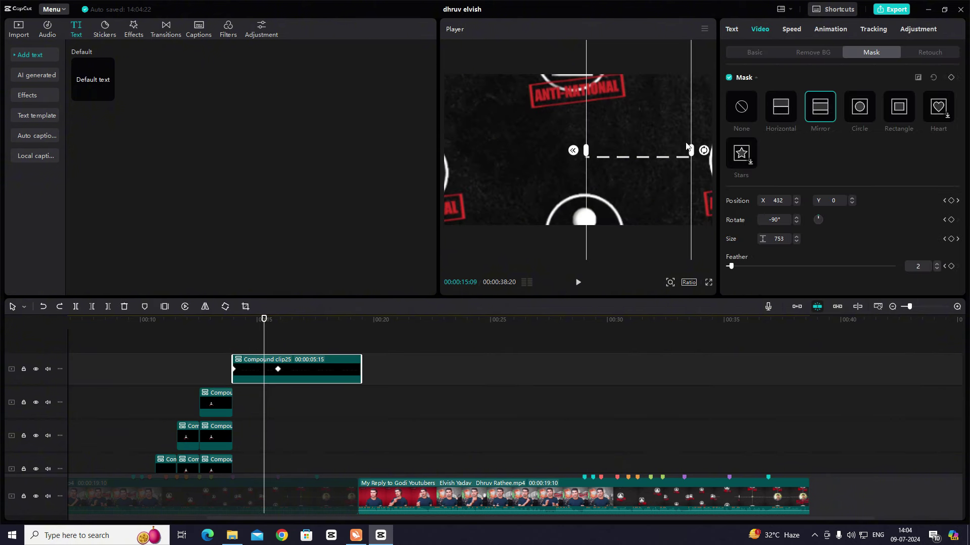
left_click(755, 53)
left_click(237, 341)
left_click(247, 372)
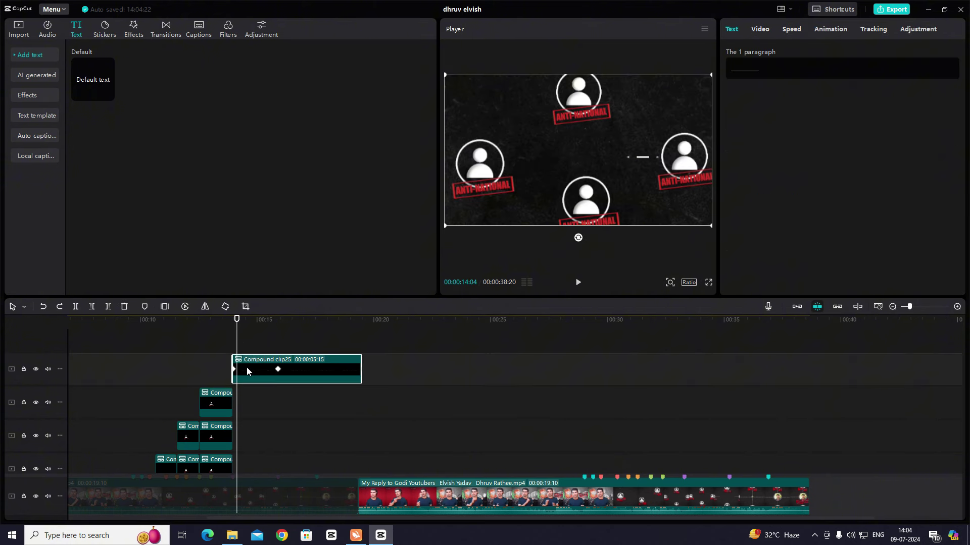
left_click(243, 370)
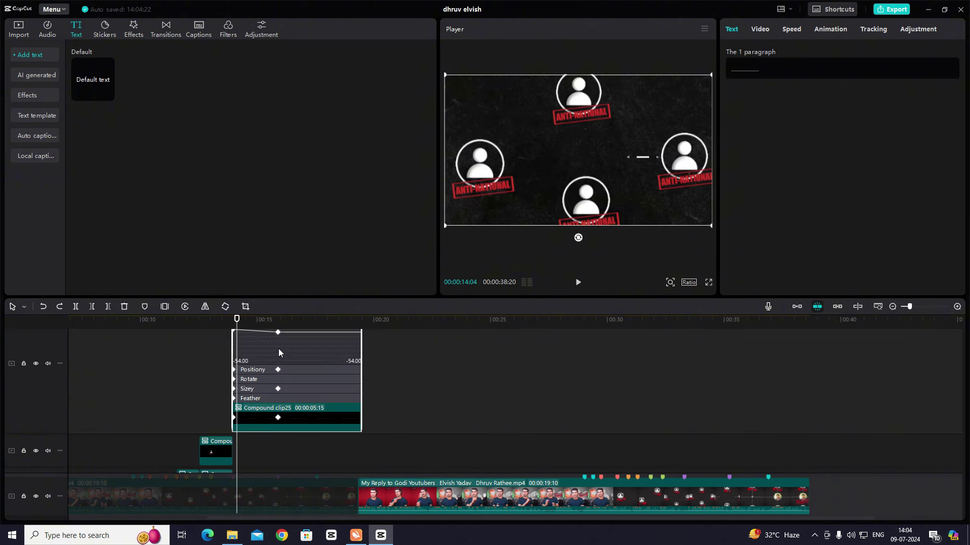
left_click(261, 393)
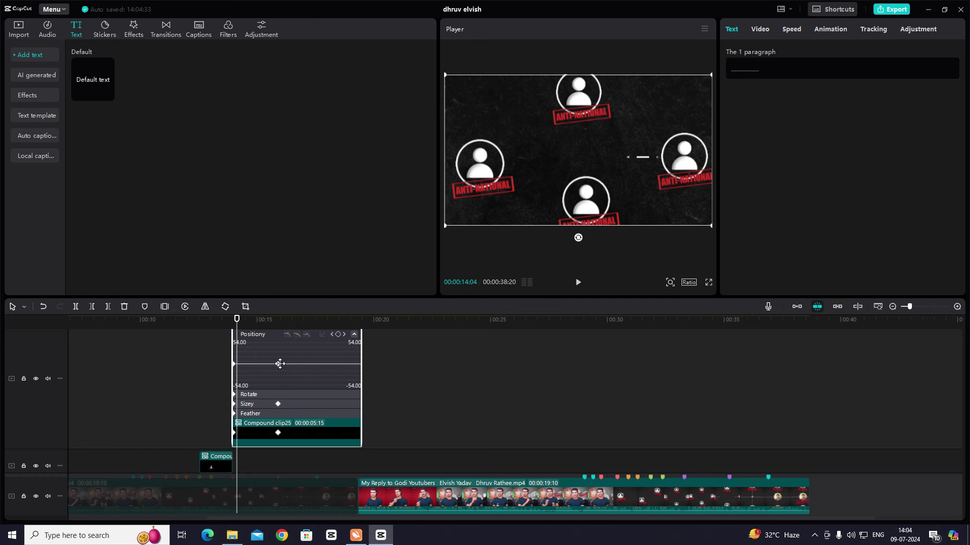
left_click(278, 364)
left_click(275, 403)
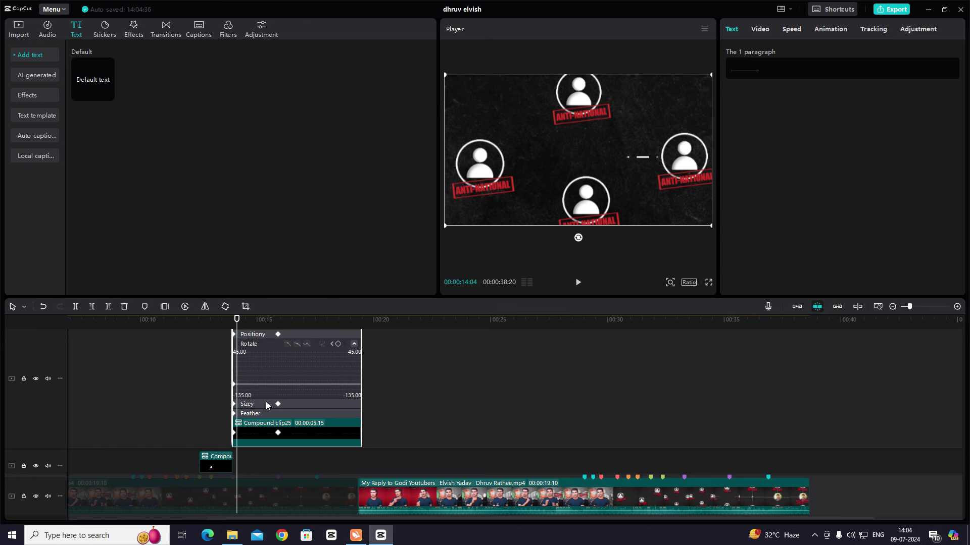
left_click(297, 354)
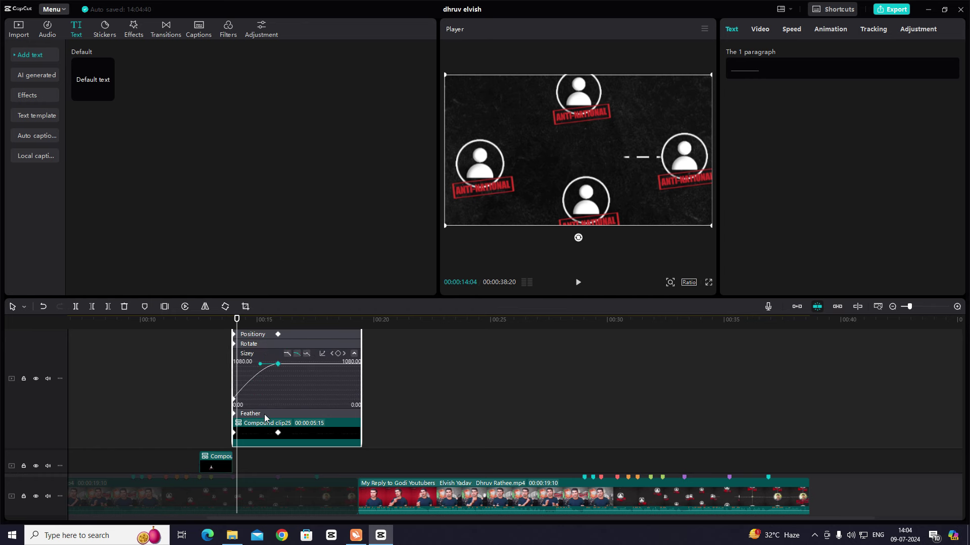
key("alt+k")
Play the eased dashed-line reveal from the start of its compound clip
left_click(232, 344)
key("space")
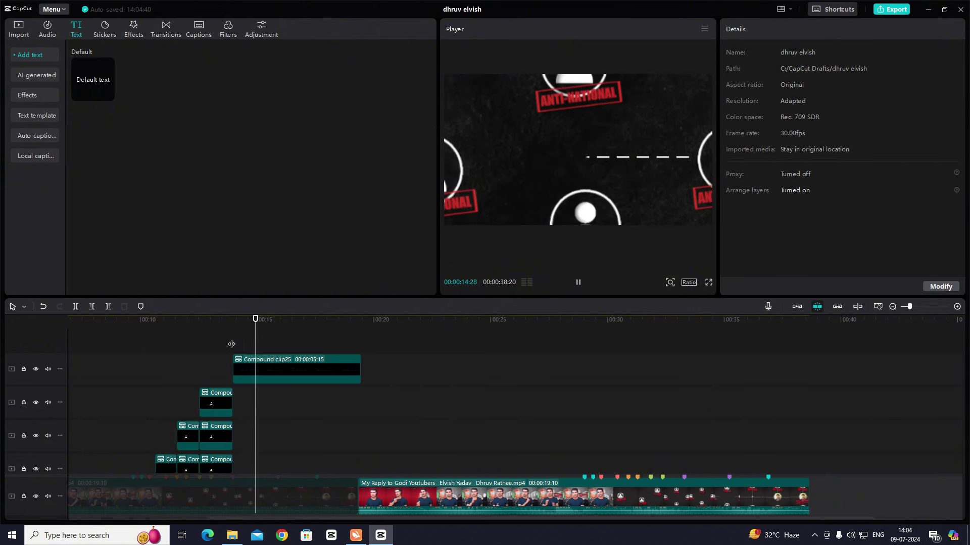
key("space")
Duplicate the dashed line's compound clip onto the track above, shift the copy left to extend toward the left icon, and check it at 00:00:14:03
scroll(283, 370, "down", 1)
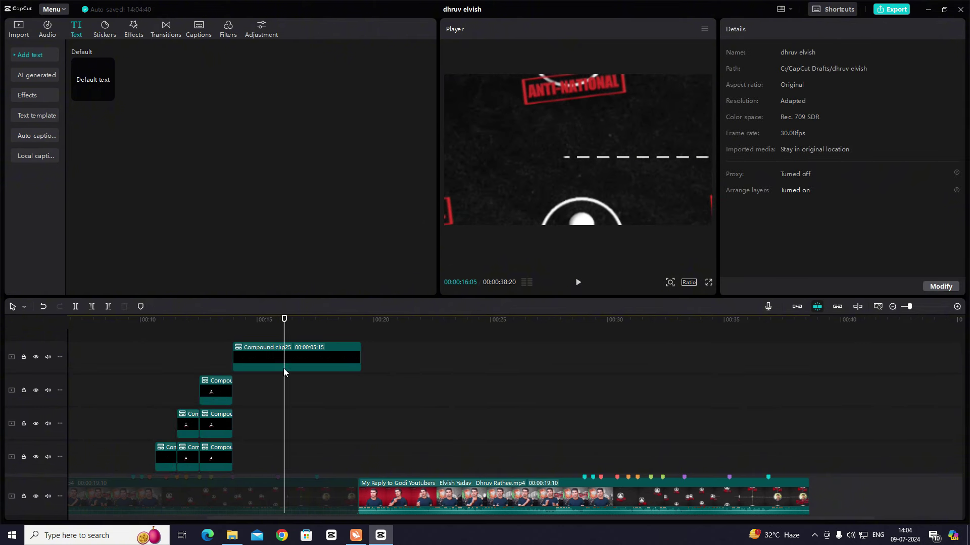
scroll(284, 370, "down", 2)
left_click(255, 343)
left_click_drag(256, 344, 259, 373)
left_click(620, 169)
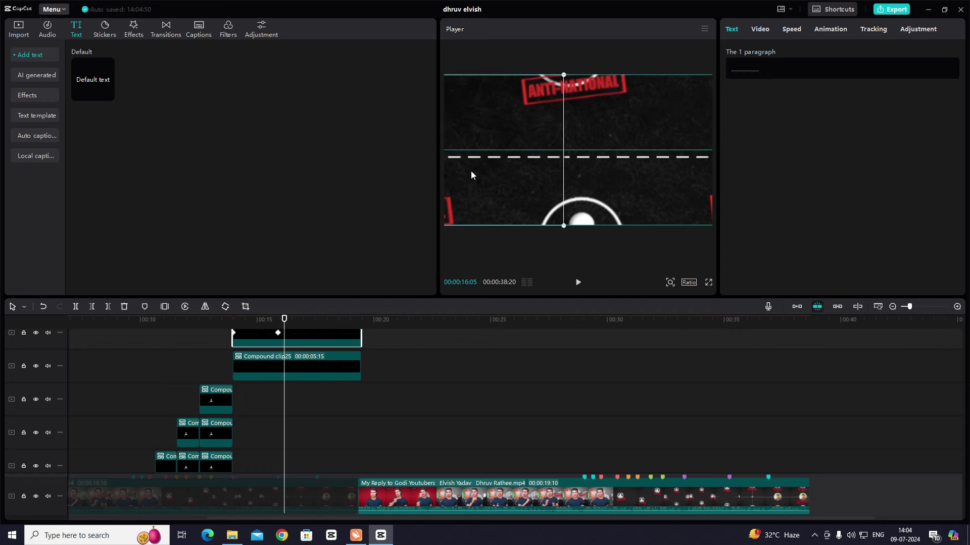
left_click(236, 410)
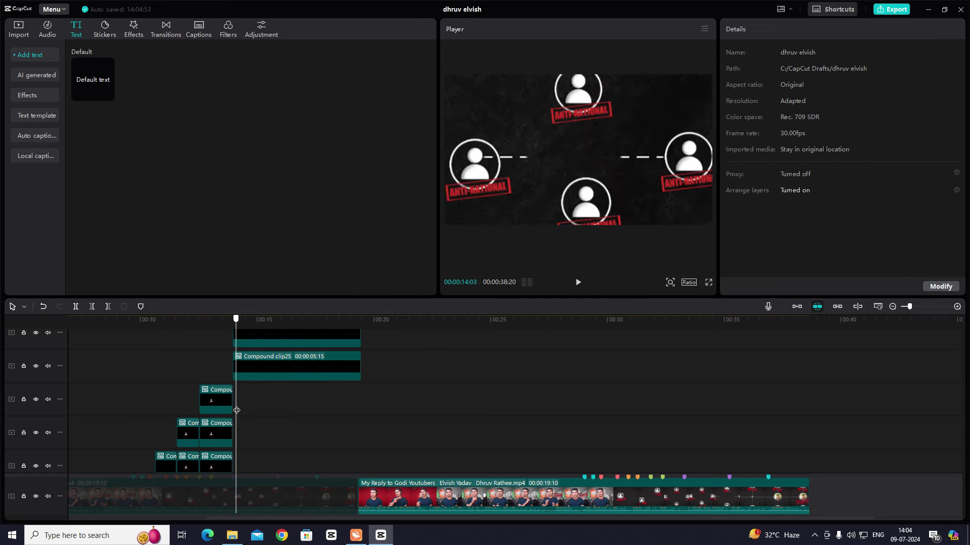
Play the two dashed lines' reveal from 00:00:14:03 and return to 00:00:13:29
key("space")
key("space")
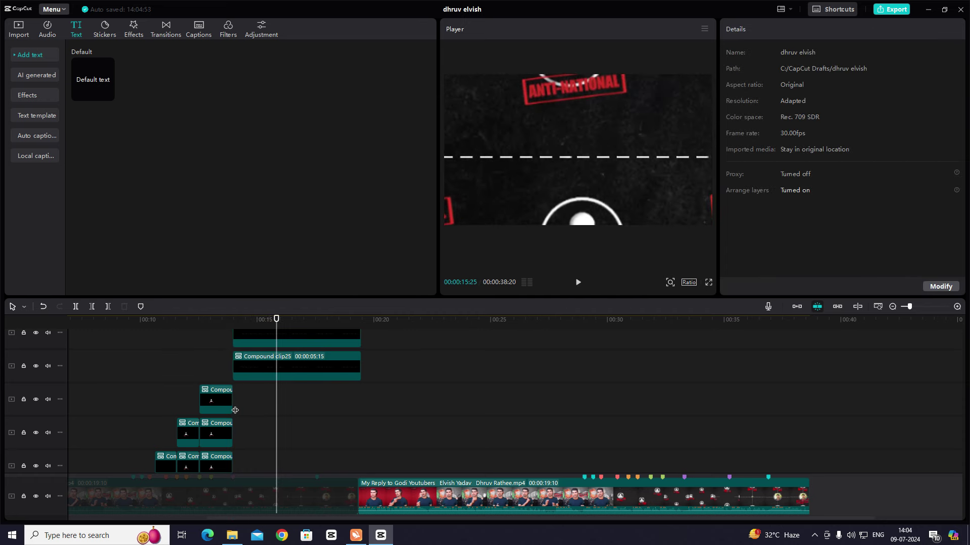
left_click(247, 400)
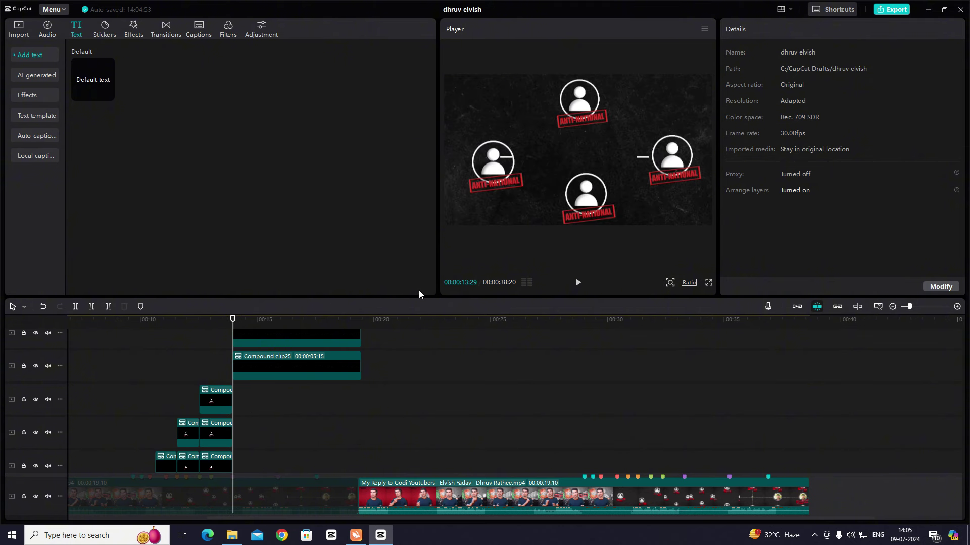
Shift the left dashed line slightly right so it starts at the edge of the left profile icon
left_click(487, 177)
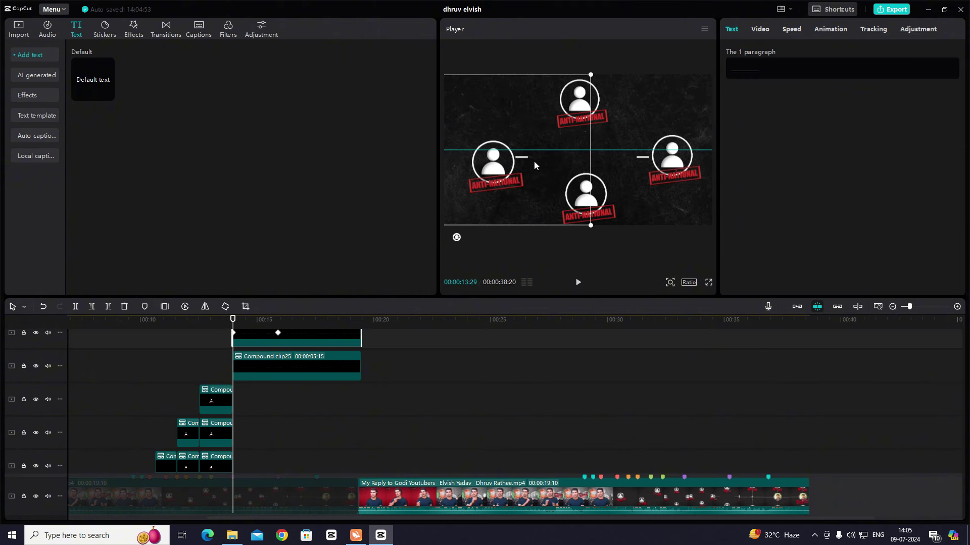
left_click_drag(534, 162, 532, 162)
key("ctrl+z")
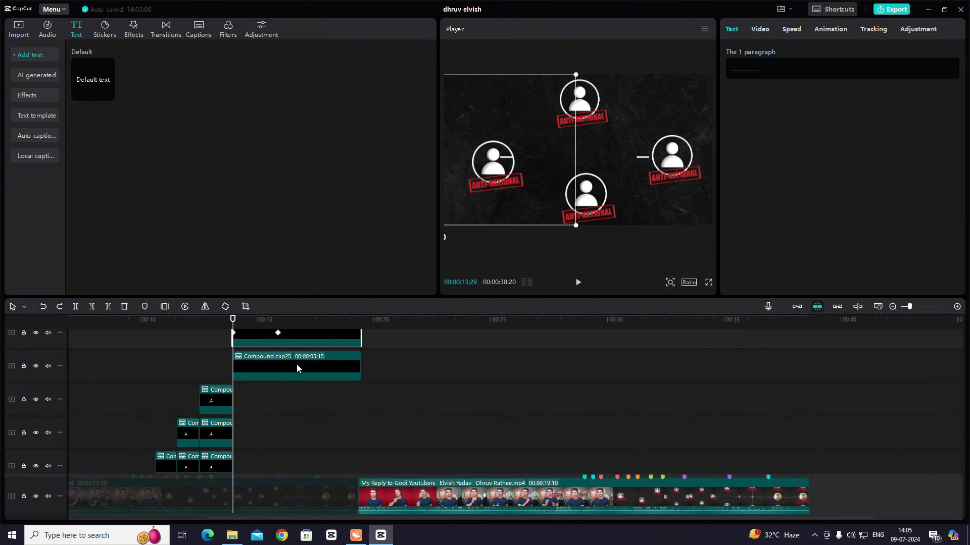
scroll(243, 398, "up", 1)
left_click(265, 398)
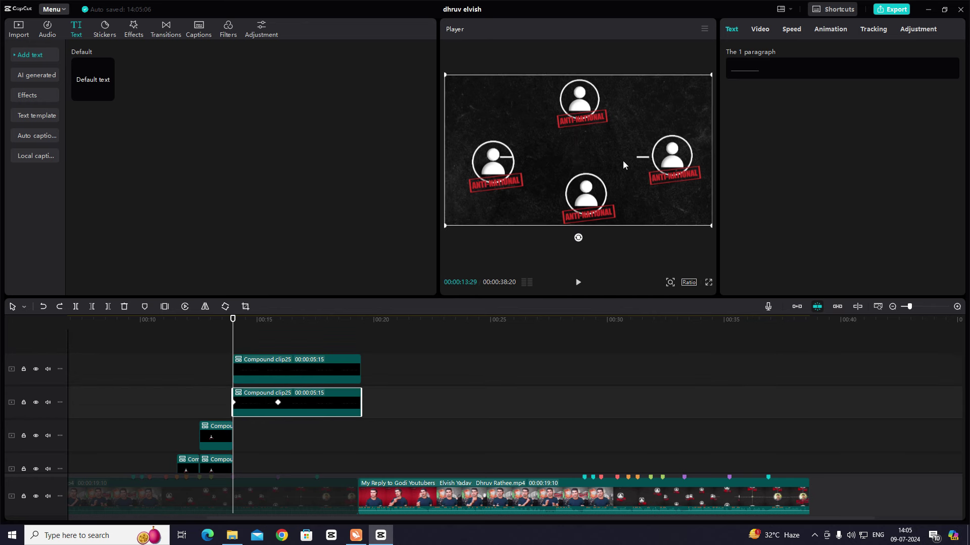
left_click(291, 360)
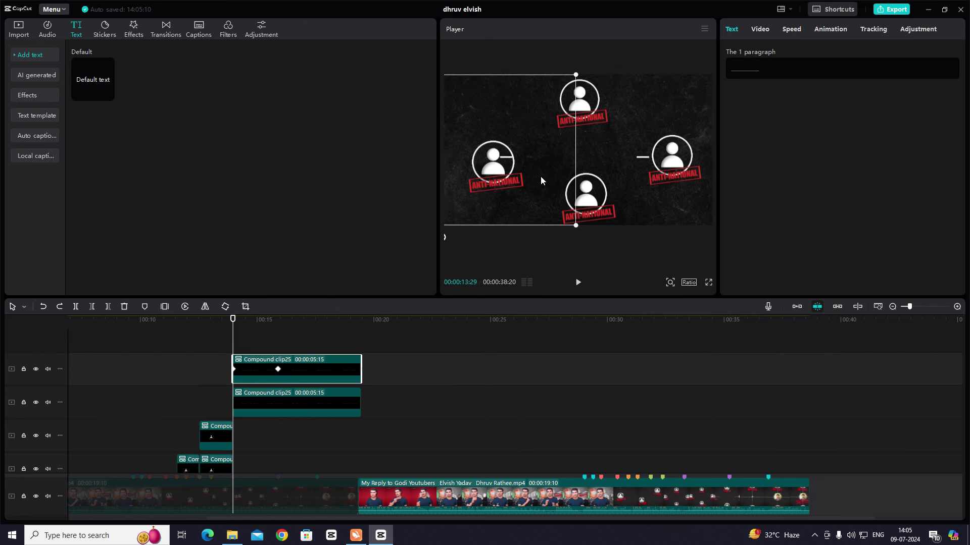
Play the adjusted dashed-line reveal from 00:00:13:29 while the camera zooms in
key("space")
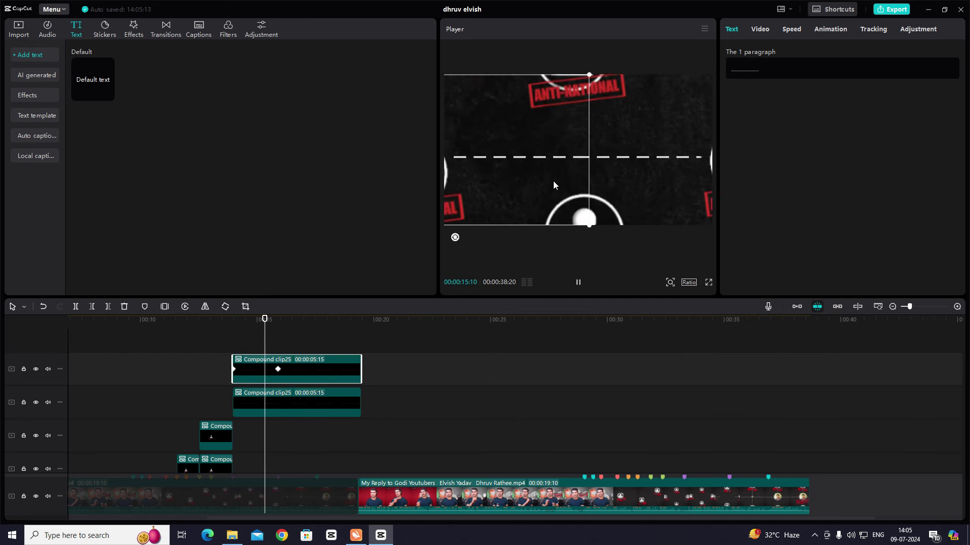
left_click(237, 332)
key("space")
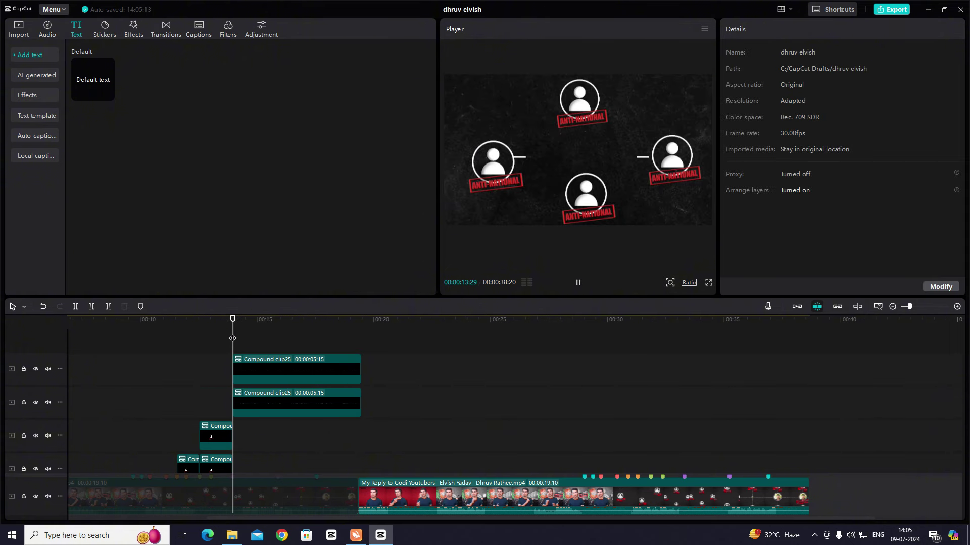
left_click(232, 343)
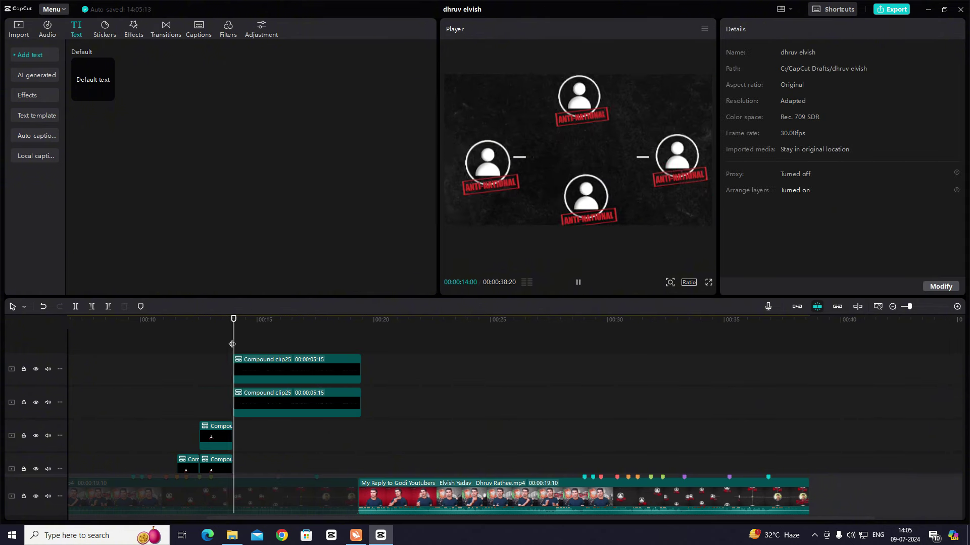
key("space")
scroll(316, 351, "down", 1)
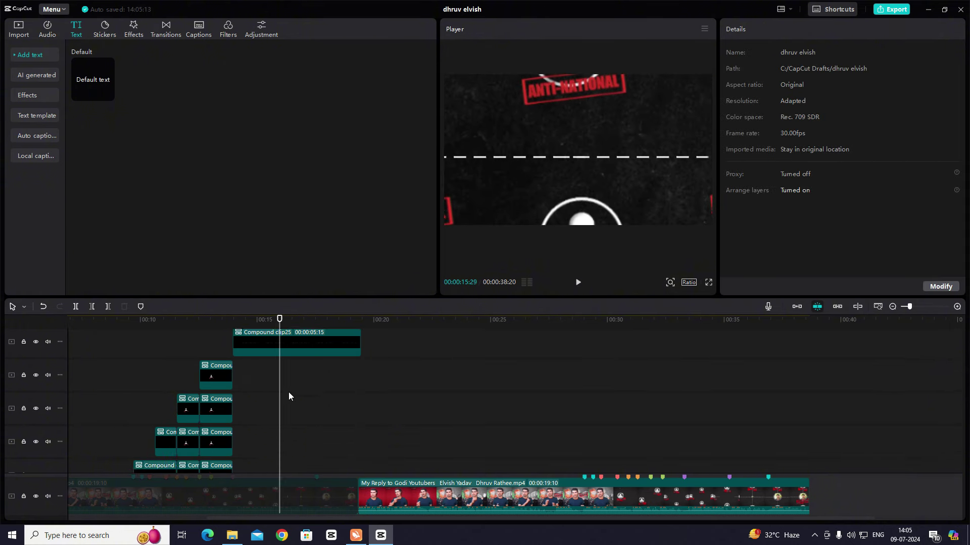
Duplicate the dashed line's compound clip at 00:00:13:29 and rotate the copy to vertical
left_click_drag(262, 349, 232, 321)
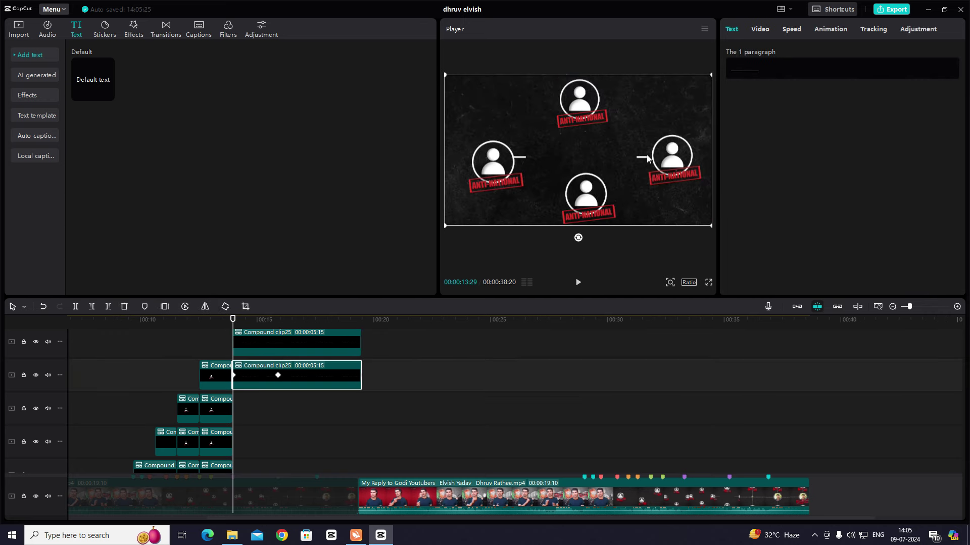
left_click_drag(647, 156, 594, 176)
left_click_drag(526, 257, 581, 207)
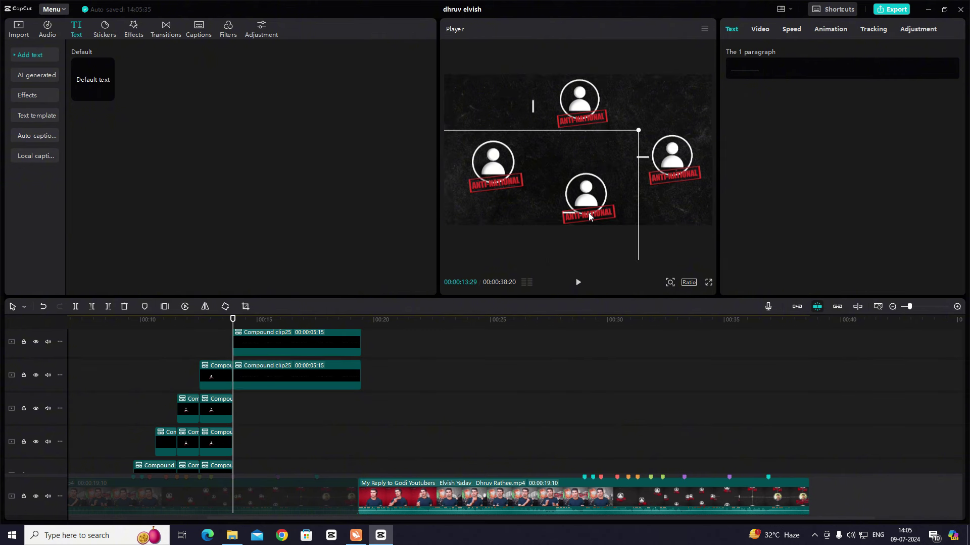
key("ctrl+z")
left_click_drag(545, 104, 587, 111)
key("ctrl+z")
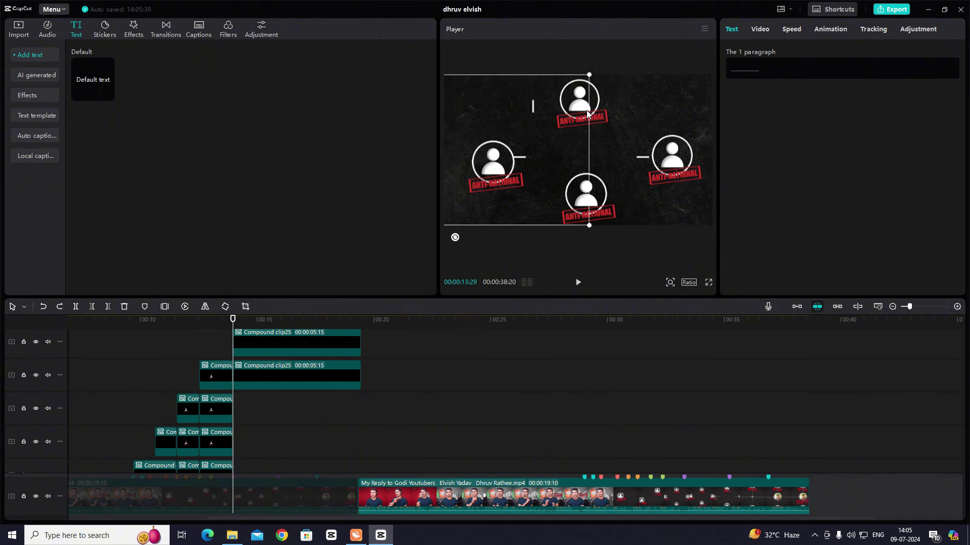
left_click(277, 375)
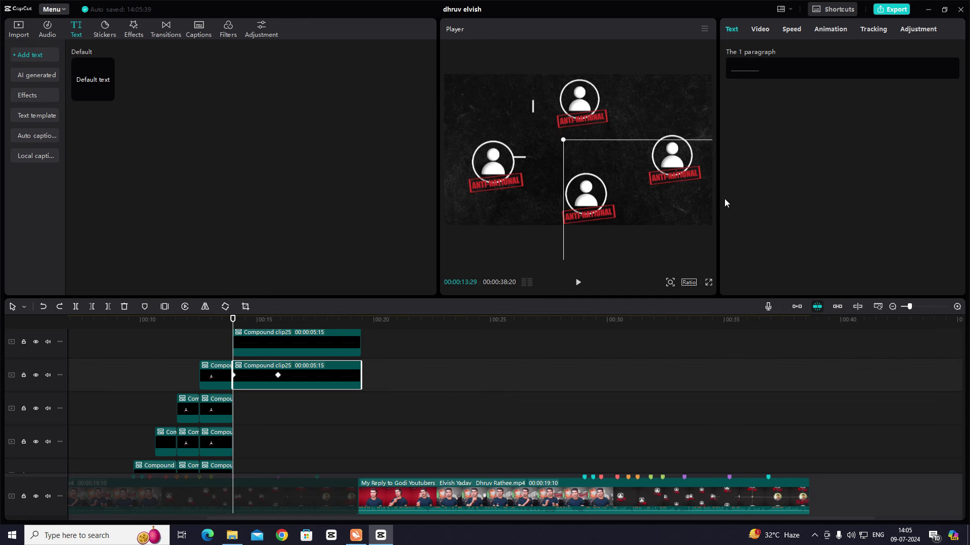
left_click_drag(682, 198, 668, 192)
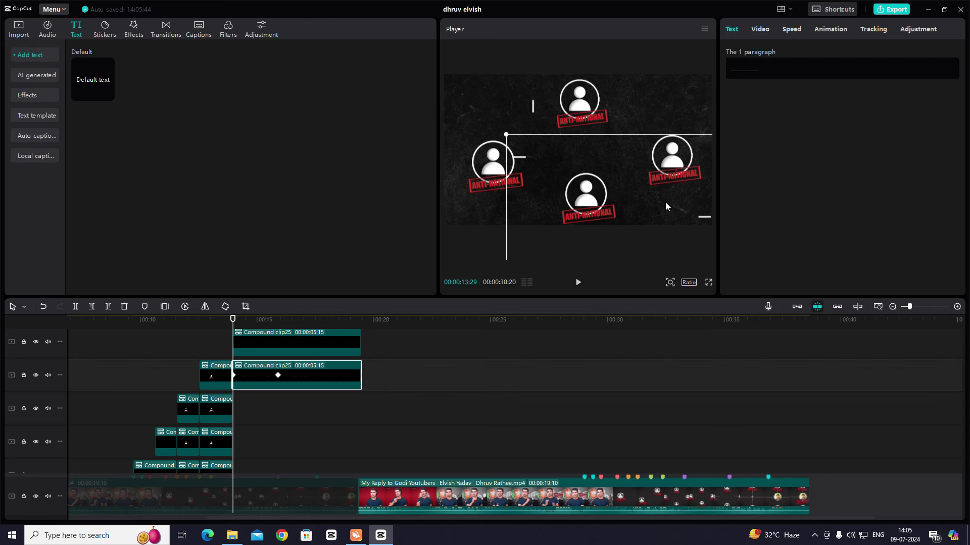
key("ctrl+z")
Try to move the vertical dashed line to the middle, above the bottom icon, and play its reveal
scroll(356, 378, "up", 2)
left_click(317, 382)
left_click_drag(579, 173, 659, 250)
key("ctrl+z")
scroll(307, 372, "up", 1)
left_click(311, 399)
key("space")
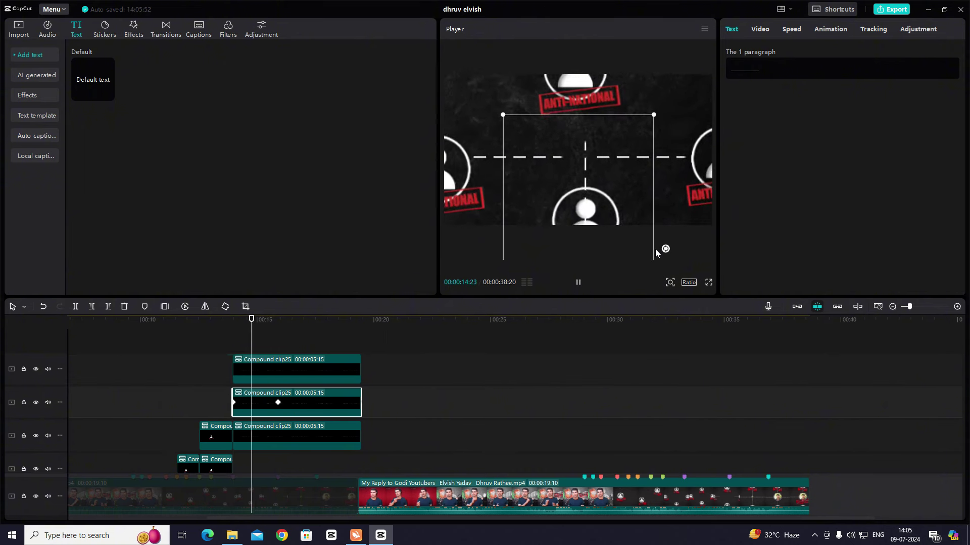
key("space")
key("ctrl+z")
key("ctrl+z")
key("ctrl+z")
key("ctrl+z")
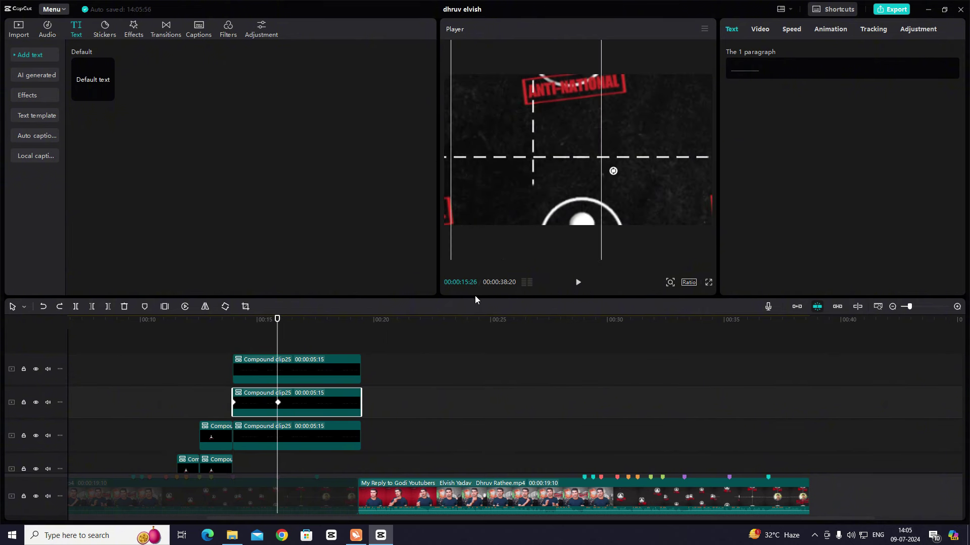
key("ctrl+z")
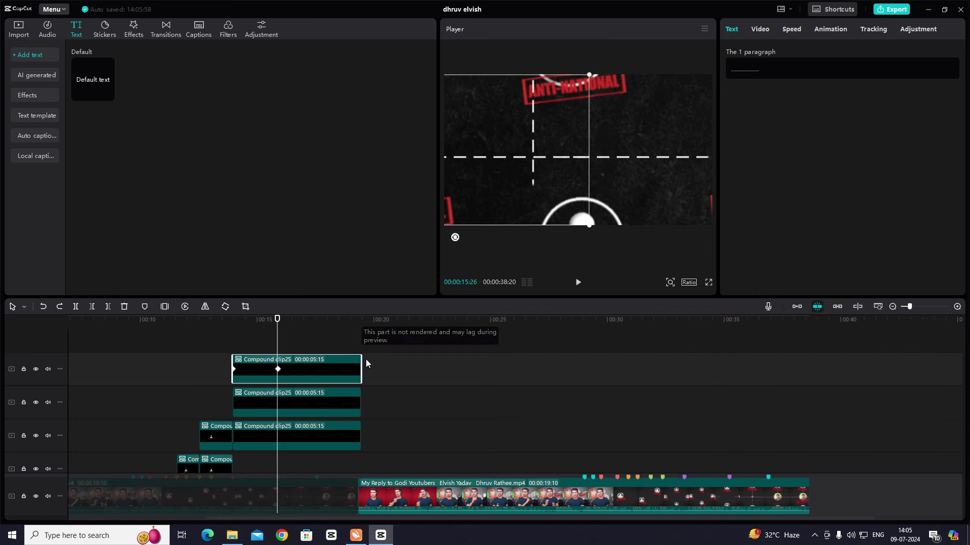
left_click(323, 404)
left_click_drag(573, 197, 610, 198)
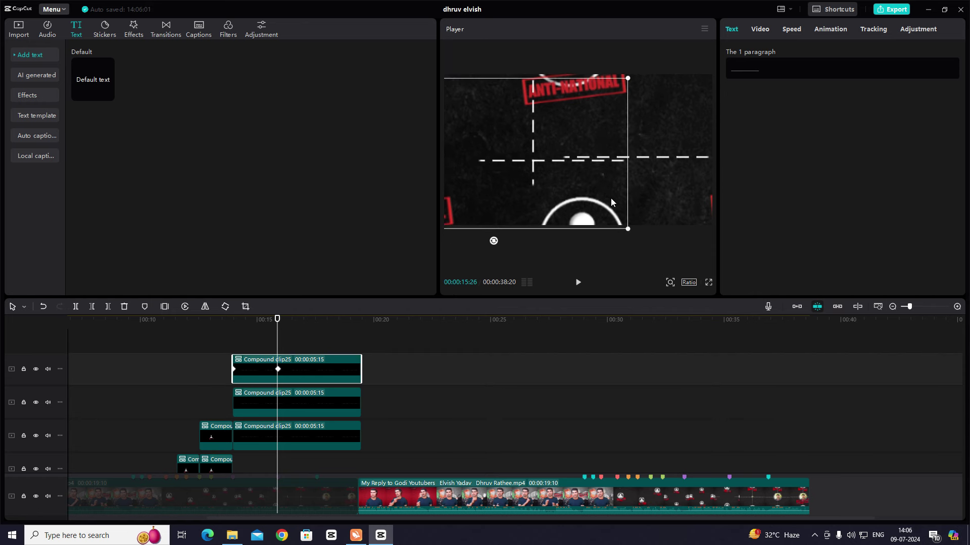
key("ctrl+z")
key("ctrl+z")
key("ctrl+z")
key("ctrl+z")
key("ctrl+z")
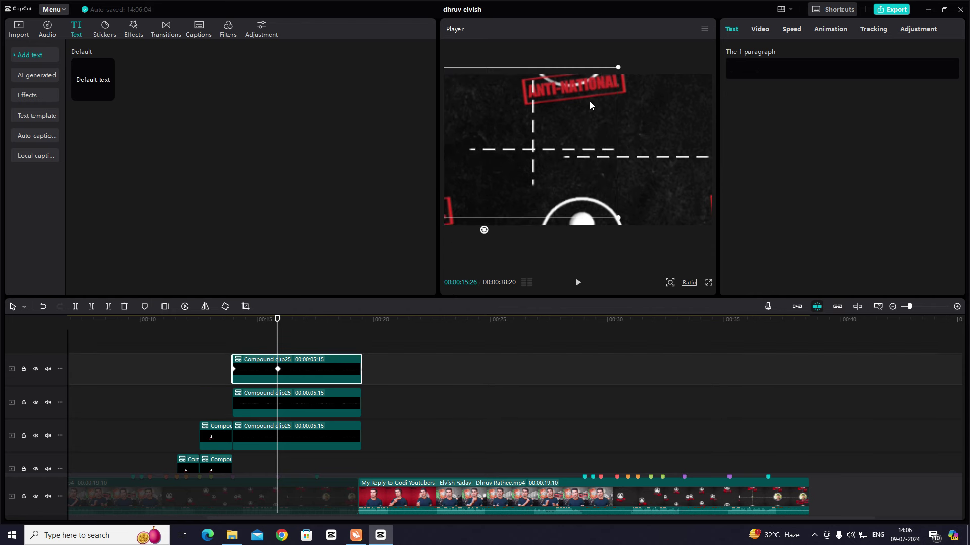
At 00:00:13:29, move the vertical dashed line so it starts just above the bottom profile icon
left_click(239, 347)
left_click_drag(239, 346, 233, 347)
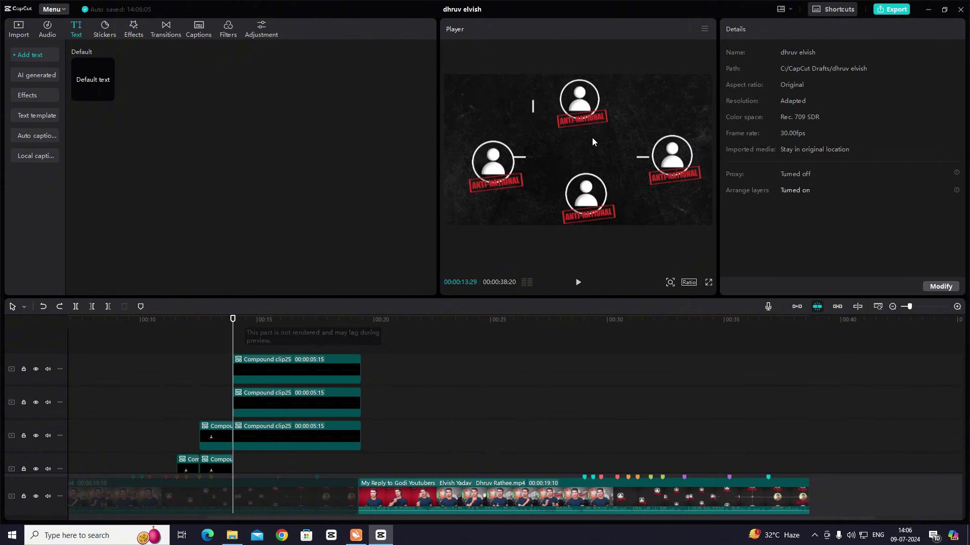
left_click(267, 403)
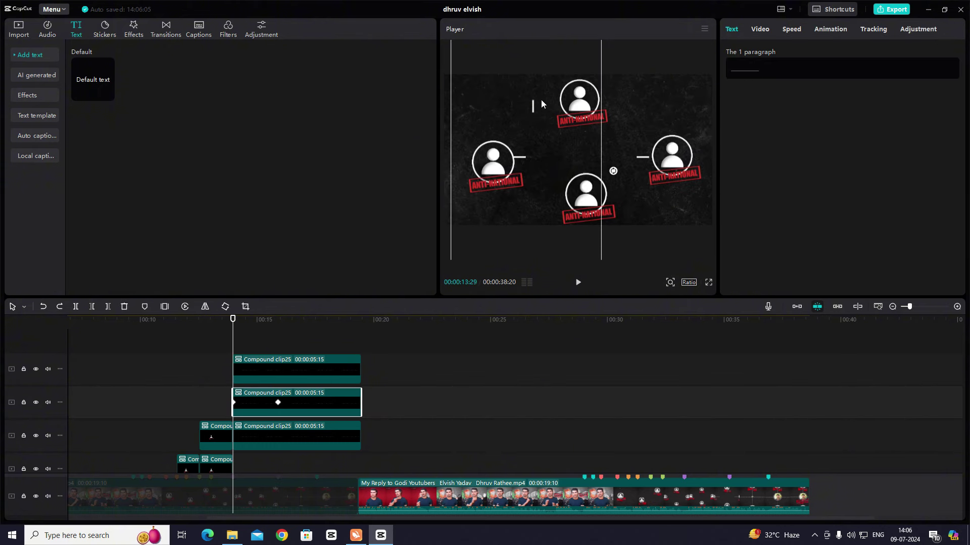
left_click_drag(541, 104, 592, 105)
key("ctrl+z")
left_click(316, 402)
key("ctrl+z")
left_click(285, 401)
left_click(324, 429)
left_click(347, 399)
left_click(334, 372)
left_click(322, 400)
left_click_drag(543, 96, 598, 148)
Move the left dashed line back to the left icon's edge, level with the right dashed line
left_click(306, 369)
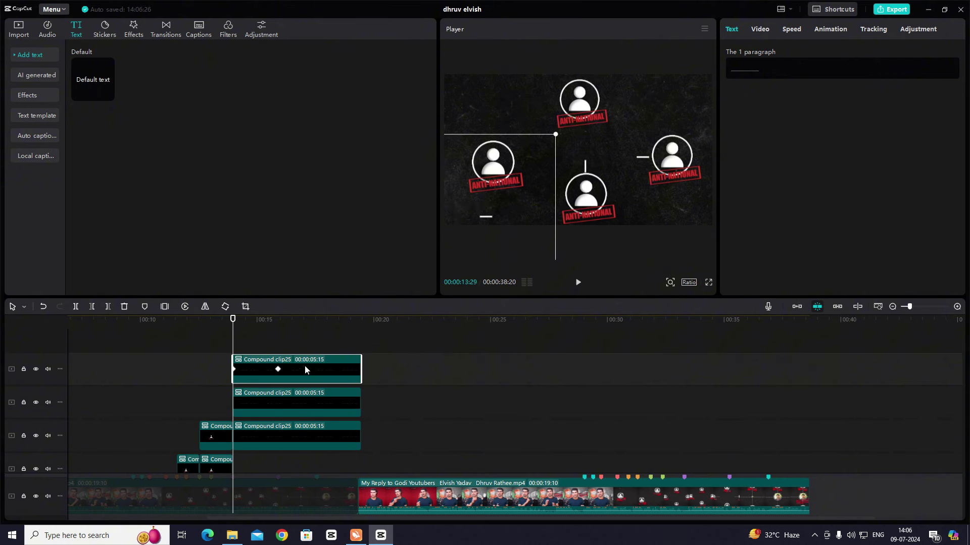
left_click_drag(517, 223, 554, 163)
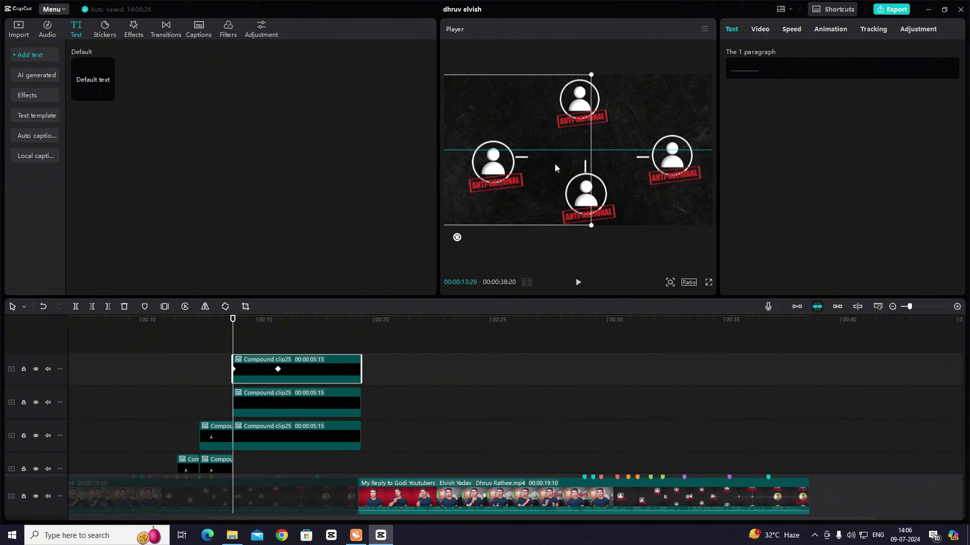
key("space")
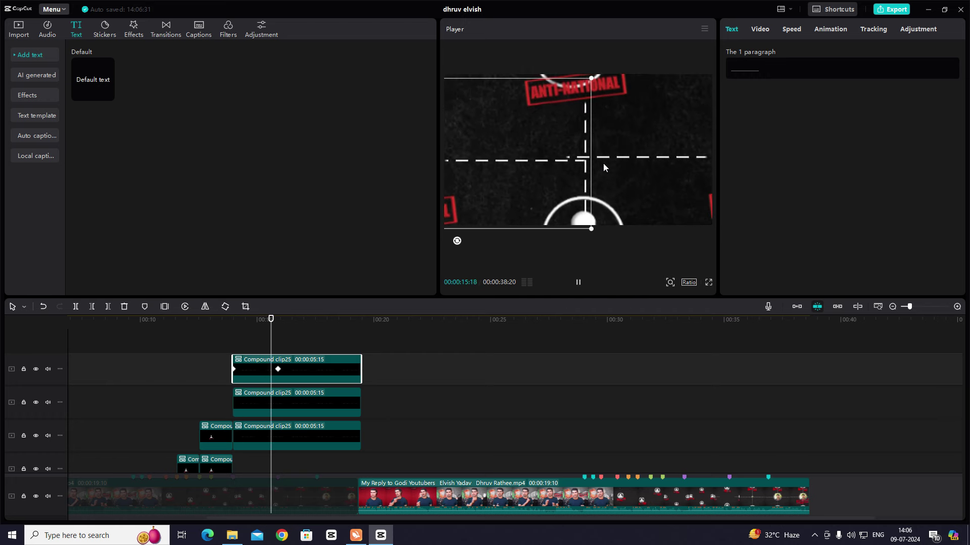
key("space")
left_click_drag(534, 177, 531, 176)
Play the horizontal and vertical dashed lines' reveal from the start of their compound clips
left_click(241, 339)
key("space")
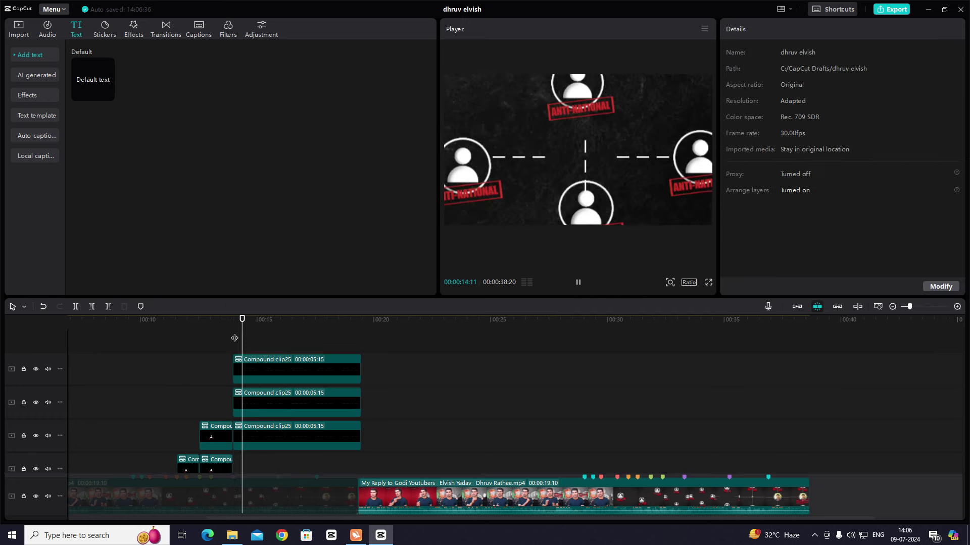
key("space")
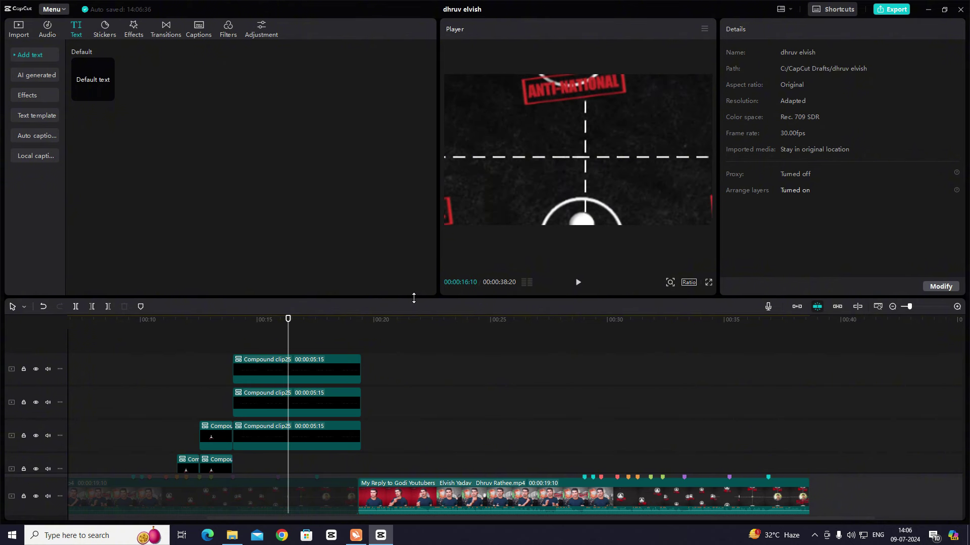
left_click(298, 413)
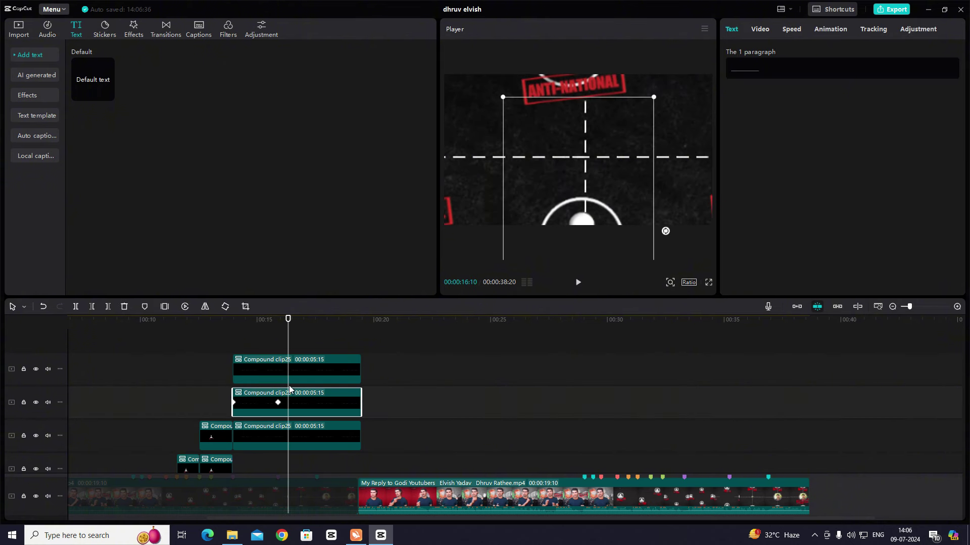
left_click(236, 350)
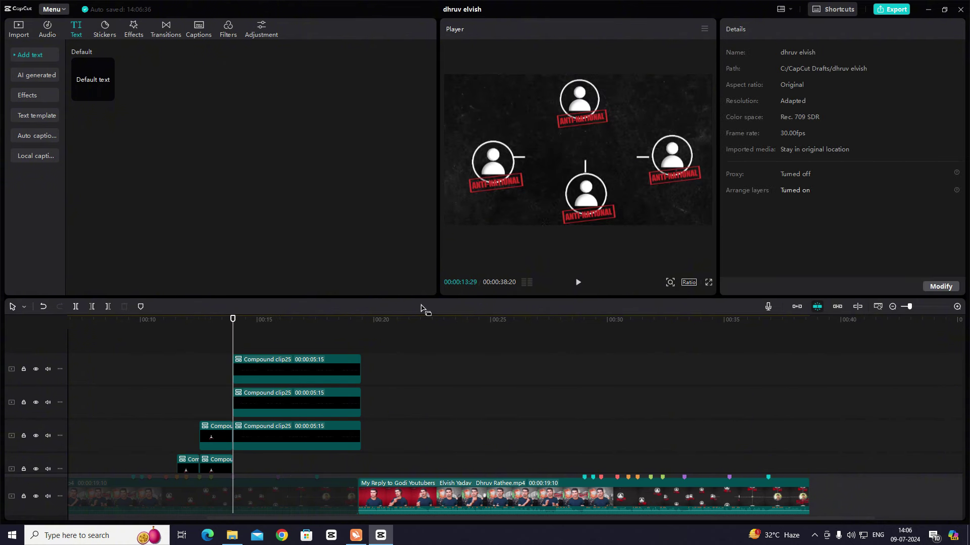
key("space")
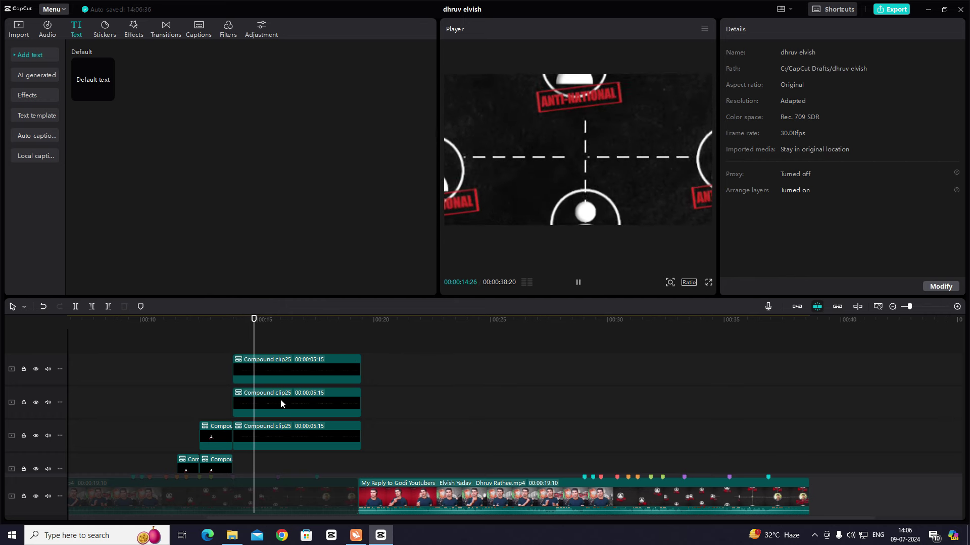
key("space")
Delete the vertical dashed line's compound clip
left_click(244, 347)
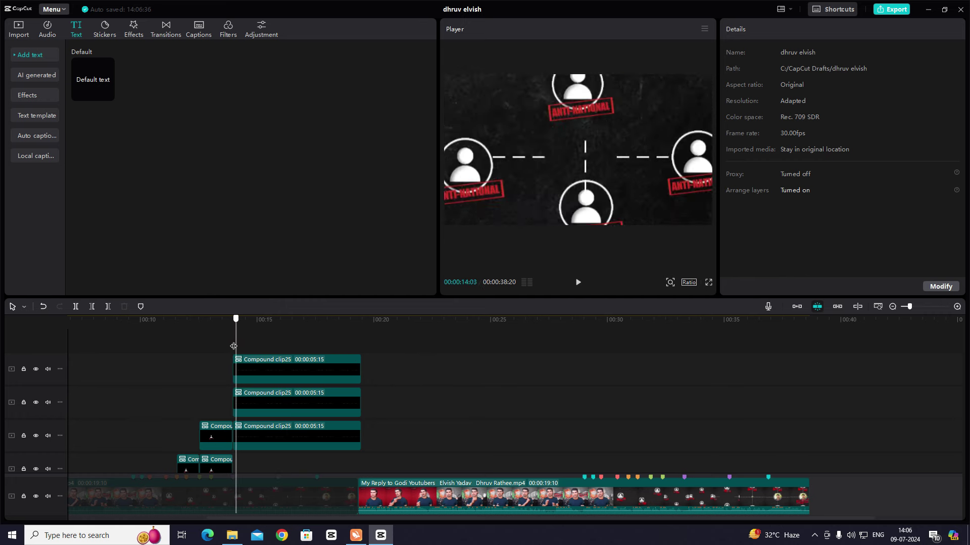
left_click_drag(243, 347, 288, 352)
left_click(258, 398)
key("Delete")
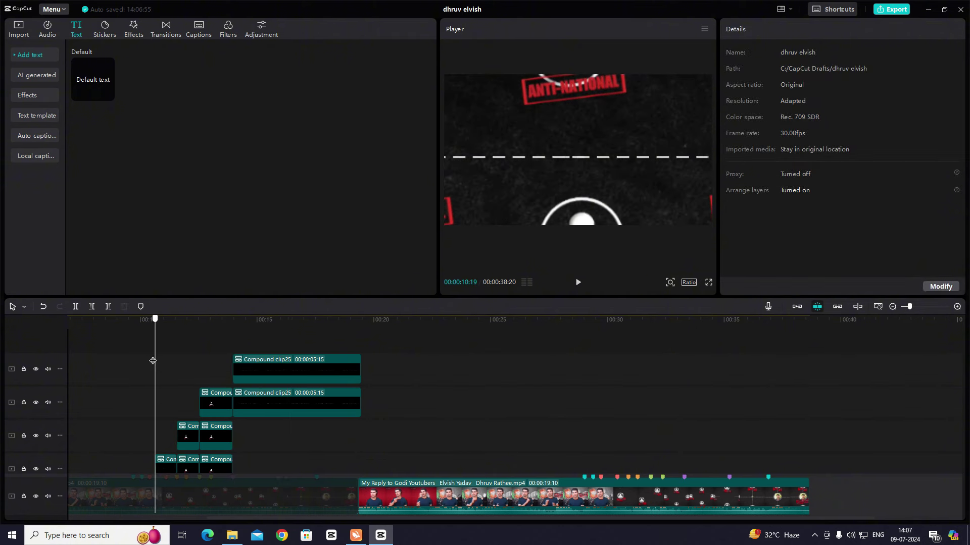
Play the scene from 00:00:10:19 through the horizontal dashed lines' reveal
left_click(152, 361)
key("space")
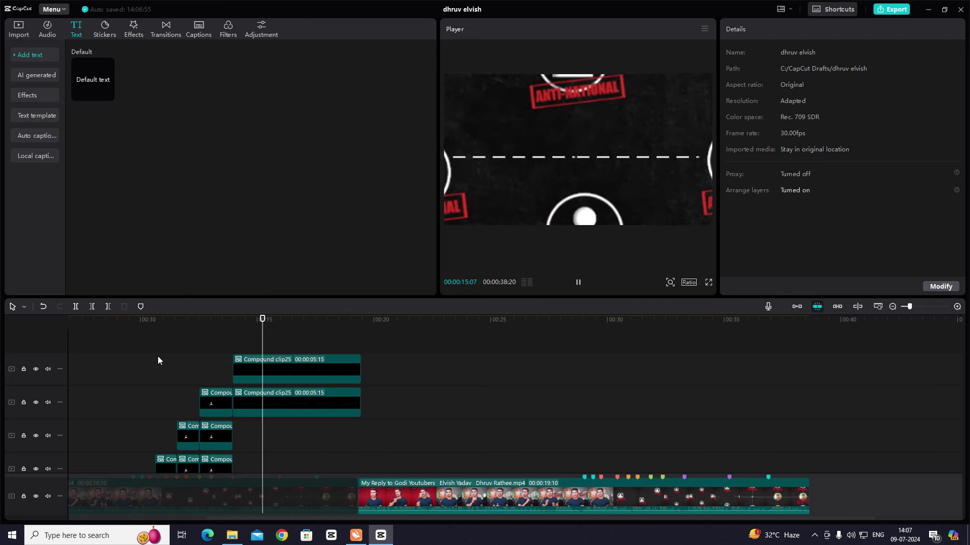
key("space")
scroll(291, 450, "down", 2)
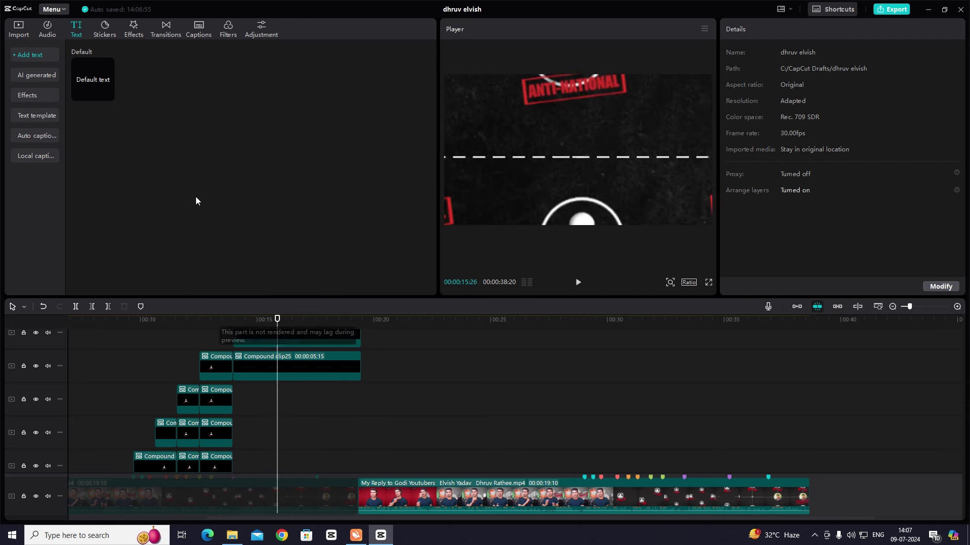
Place the imported portrait photo channels4_profile (3).jpg on a new track above the dashed-line clips, starting at 00:00:15:27
left_click(19, 28)
left_click(34, 55)
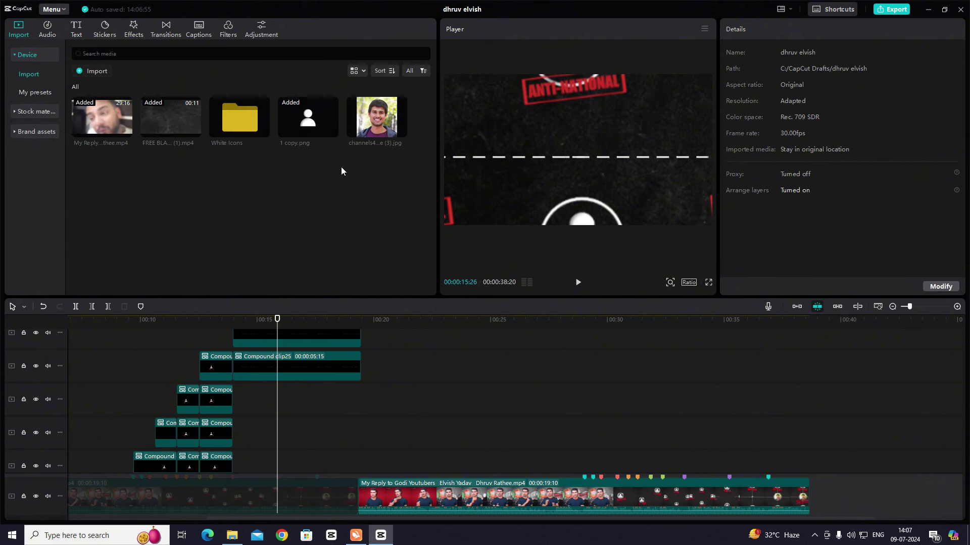
scroll(290, 377, "up", 1)
scroll(211, 374, "down", 3)
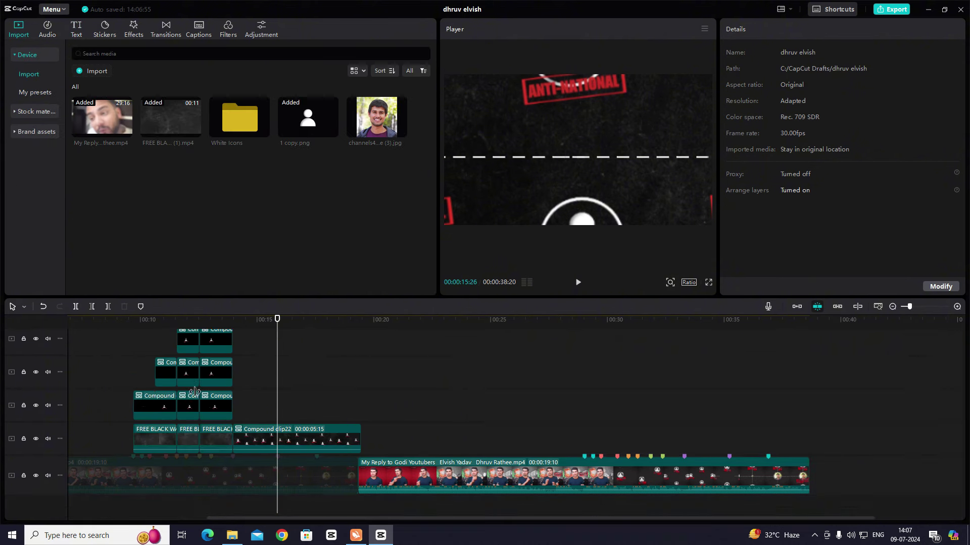
left_click_drag(378, 117, 295, 386)
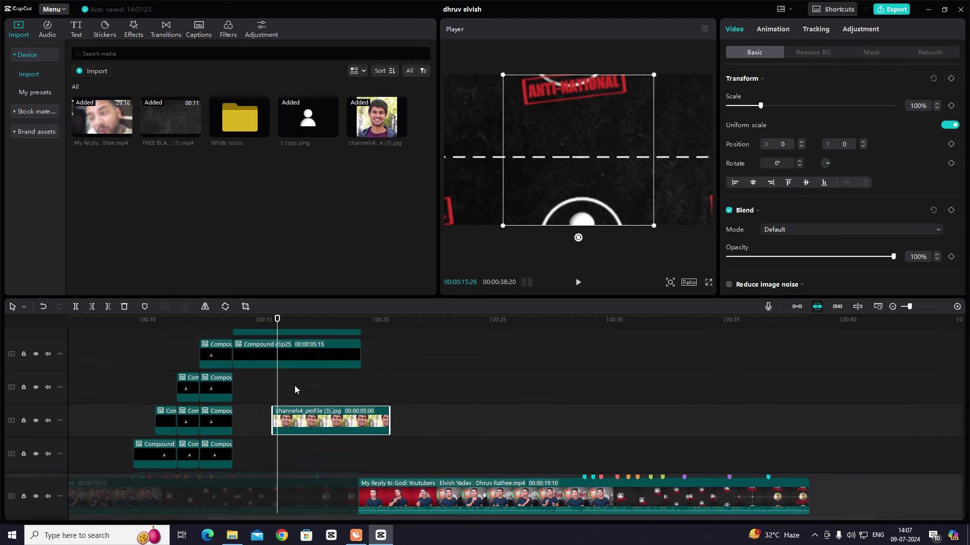
left_click(617, 446)
left_click_drag(617, 446, 728, 467)
left_click(325, 407)
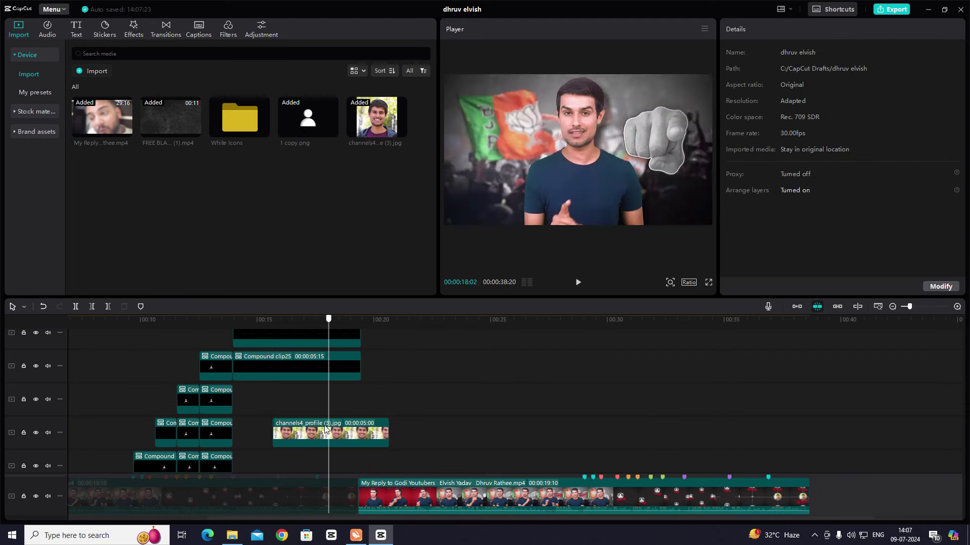
left_click_drag(323, 409, 308, 321)
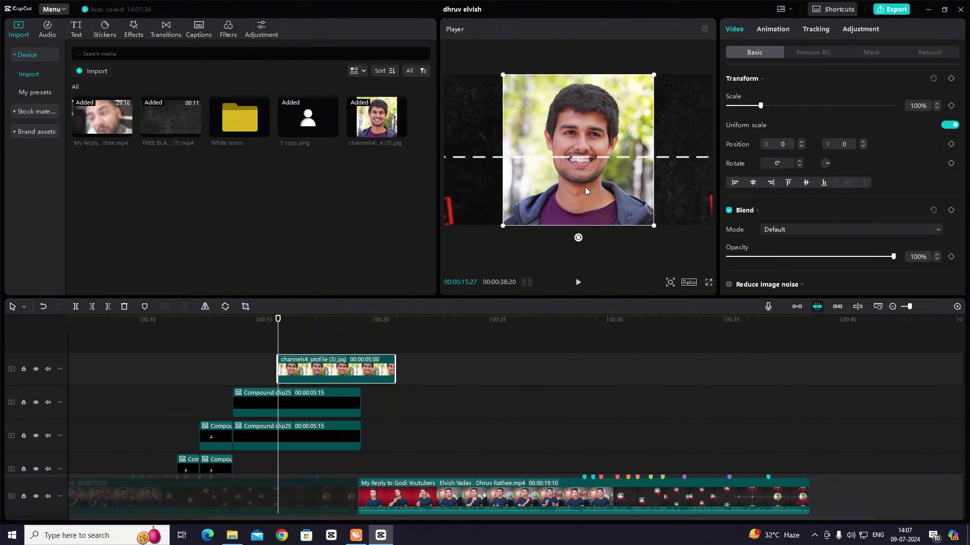
Scale the portrait photo to 81% and mask it with a circle around the face
left_click_drag(650, 87, 639, 91)
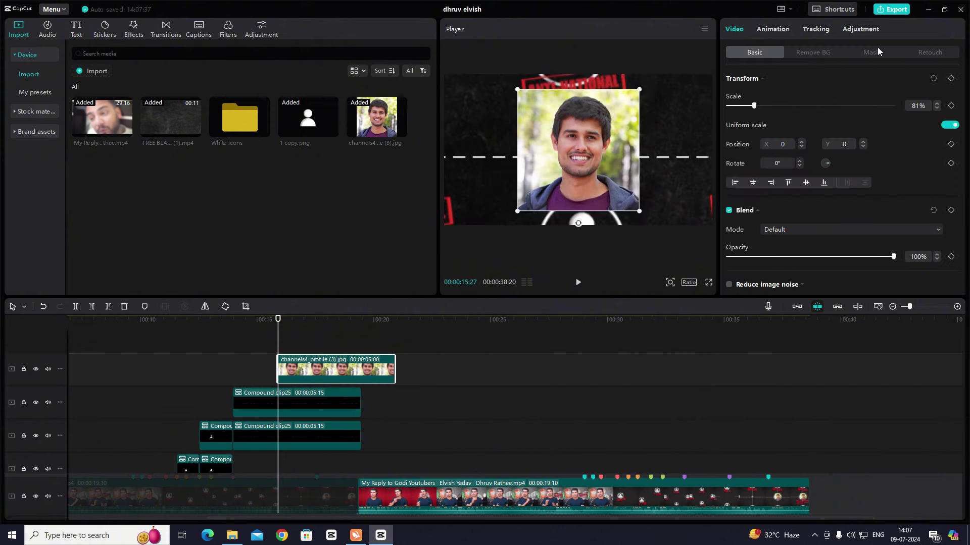
left_click(871, 52)
left_click(859, 106)
left_click_drag(609, 181, 601, 152)
left_click(753, 52)
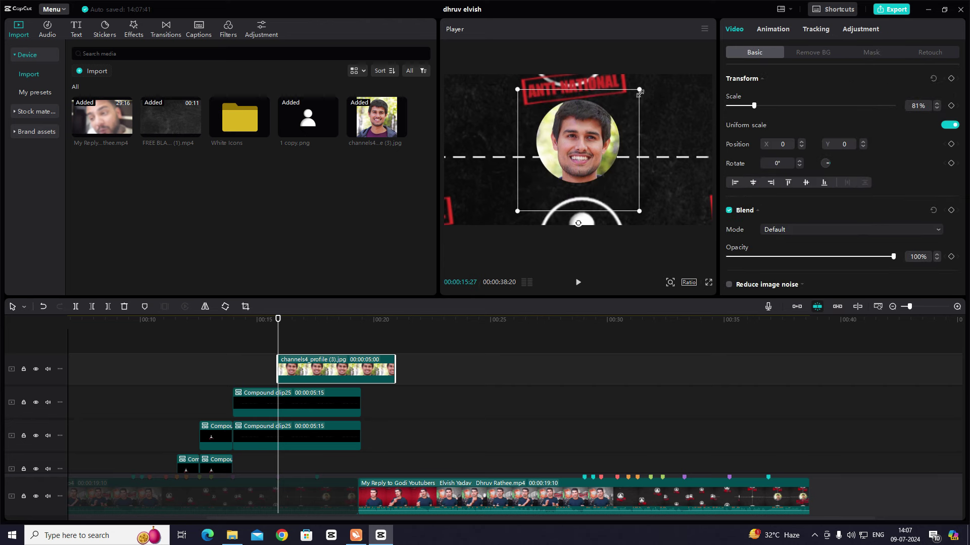
Scale the portrait to 64%, place it on the dashed line at Y -166, and trim its end to match the dashed-line clips
left_click_drag(640, 93, 627, 105)
mouse_move(596, 147)
left_mouse_down()
mouse_move(596, 162)
mouse_move(587, 156)
left_mouse_up()
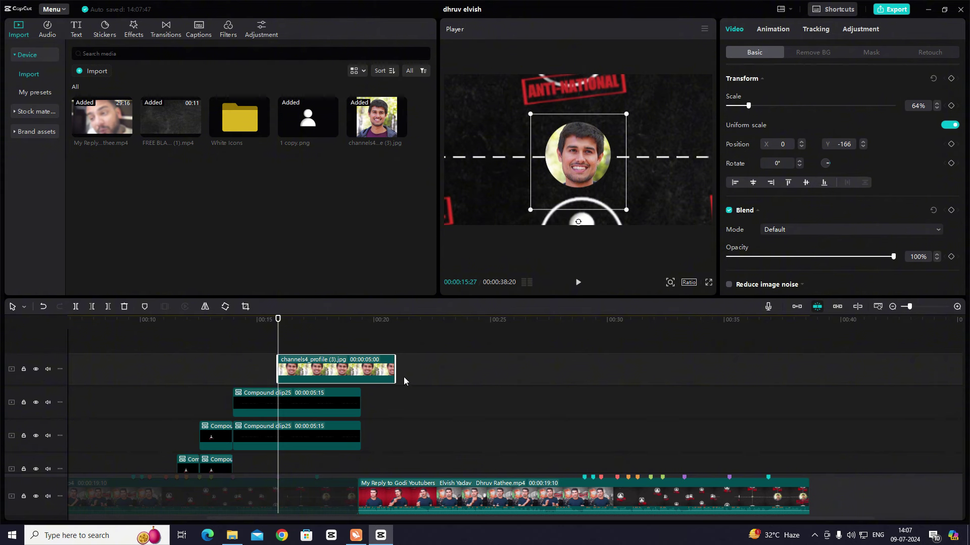
left_click_drag(394, 369, 360, 375)
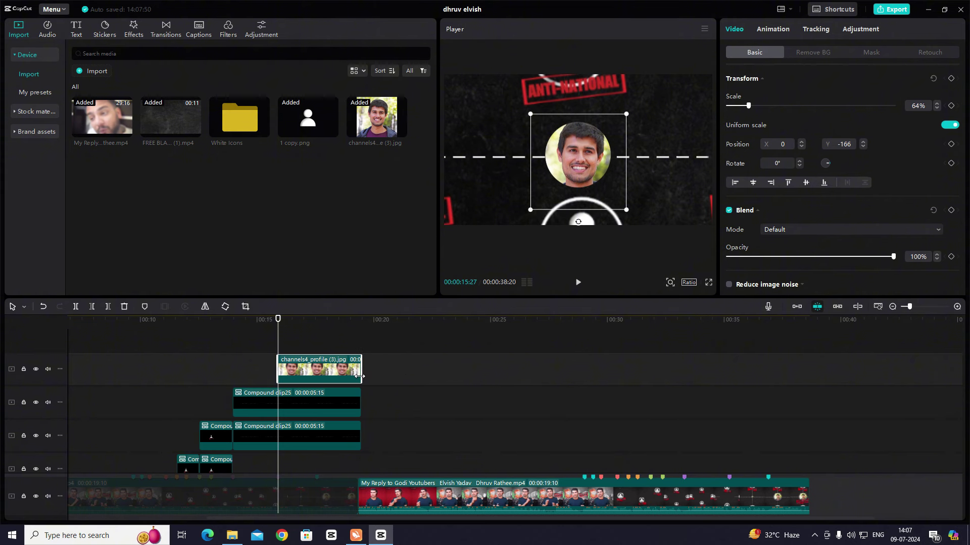
Copy the first icon's compound clip to 00:00:22:06 and break the copy apart into its icon and stamp clips
scroll(328, 398, "down", 4)
left_click(150, 414)
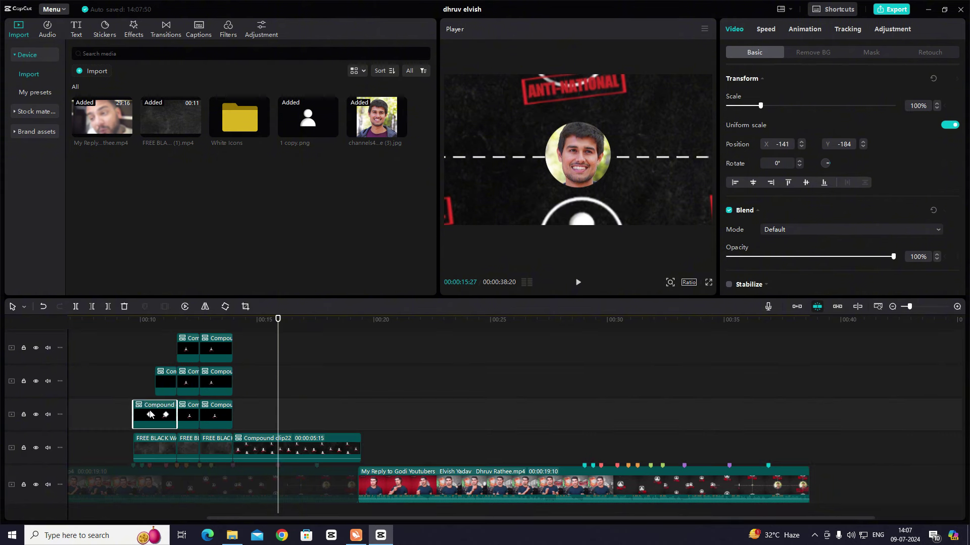
left_click_drag(277, 324, 425, 333)
key("ctrl+v")
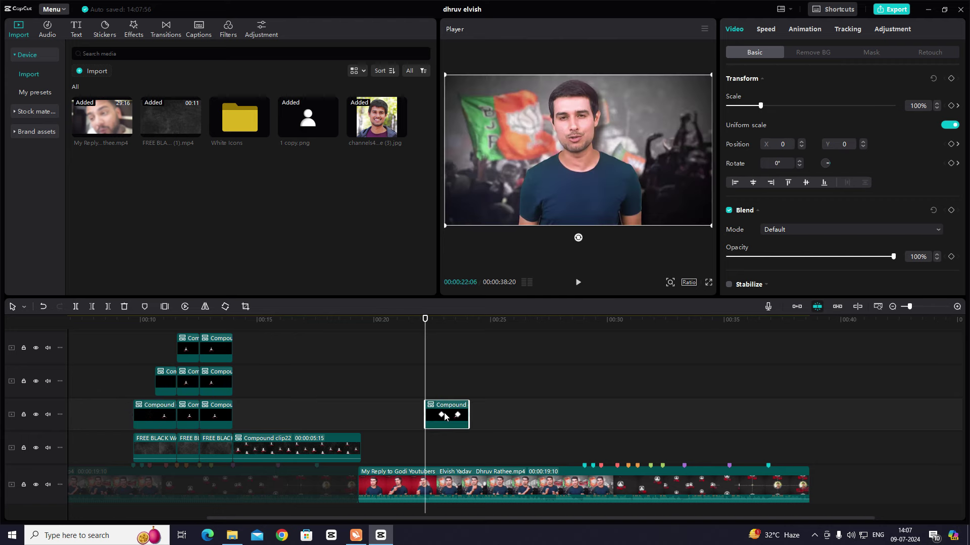
right_click(443, 414)
left_click(429, 413)
right_click(430, 415)
left_click(457, 329)
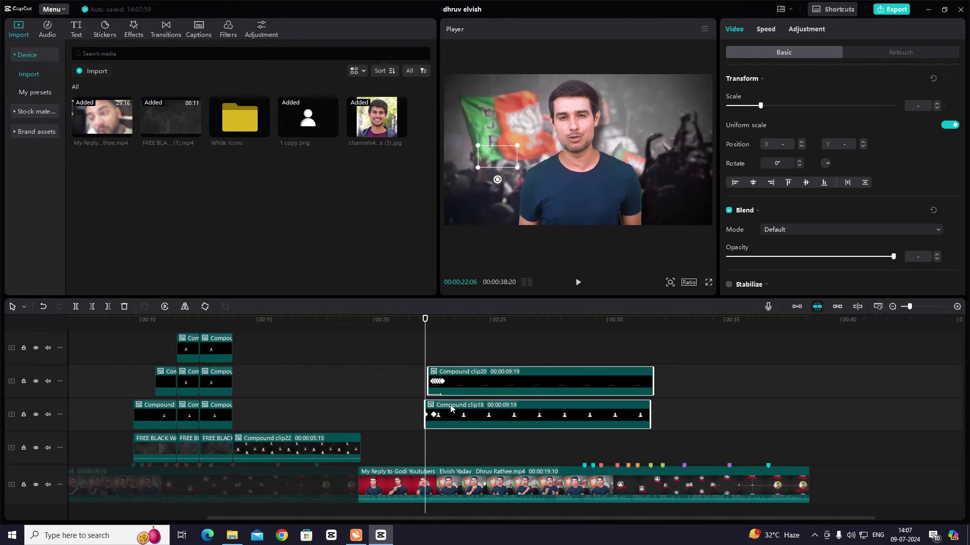
Break the copied icon's nested compound clip apart into its person silhouette and ring layers
right_click(451, 411)
left_click(426, 372)
left_click(416, 388)
left_click(461, 414)
right_click(460, 414)
left_click(485, 327)
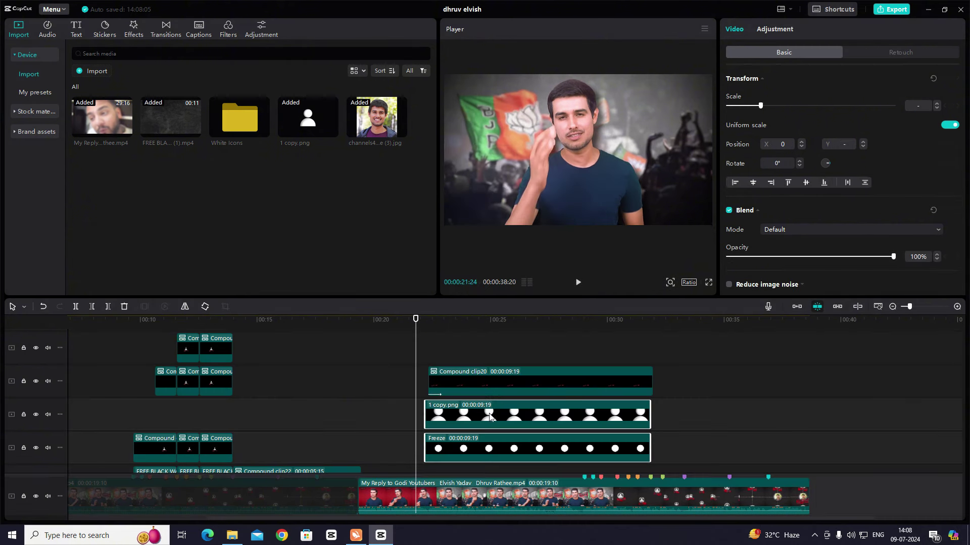
Delete the copied stamp compound clip and the 1 copy.png silhouette, keeping only the ring clip
left_click(471, 371)
left_click(505, 405, "ctrl")
key("Delete")
Move the ring clip beneath the portrait photo and cut off its excess after the dashed-line clips' end
left_click_drag(495, 414, 344, 384)
scroll(300, 407, "up", 3)
left_click_drag(298, 324, 361, 355)
left_click(373, 389)
key("ctrl+b")
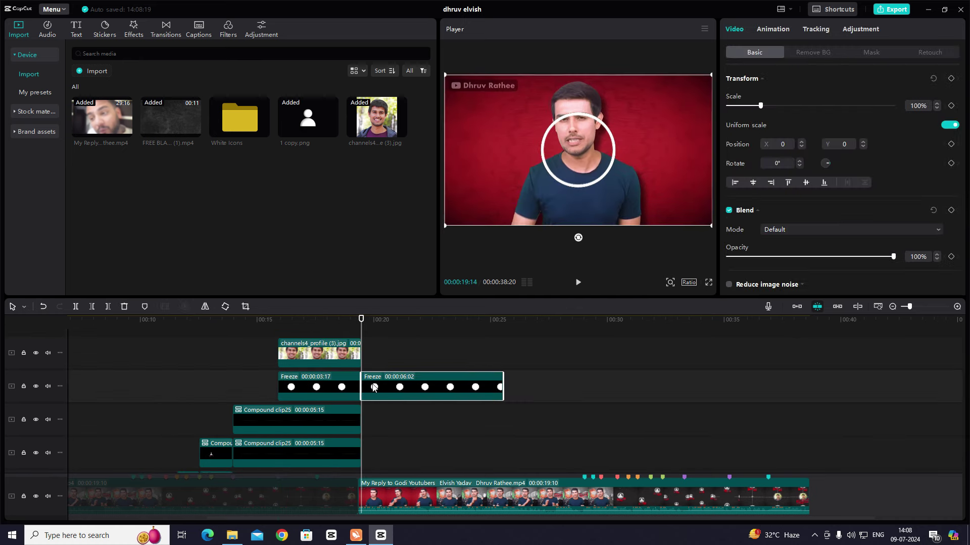
key("Delete")
Fit the ring around the circular portrait by scaling it to 97% and positioning it at X 0, Y -72
left_click(328, 380)
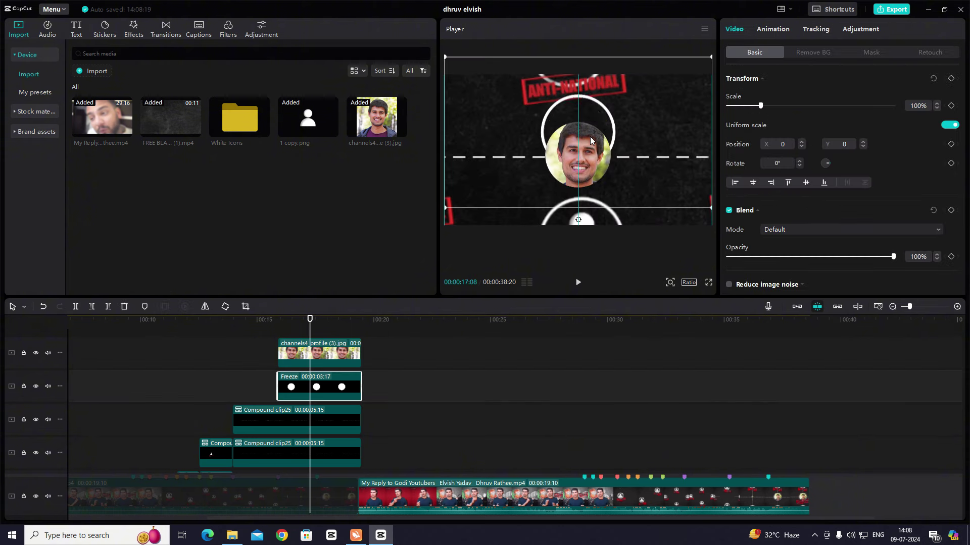
left_click_drag(588, 164, 587, 160)
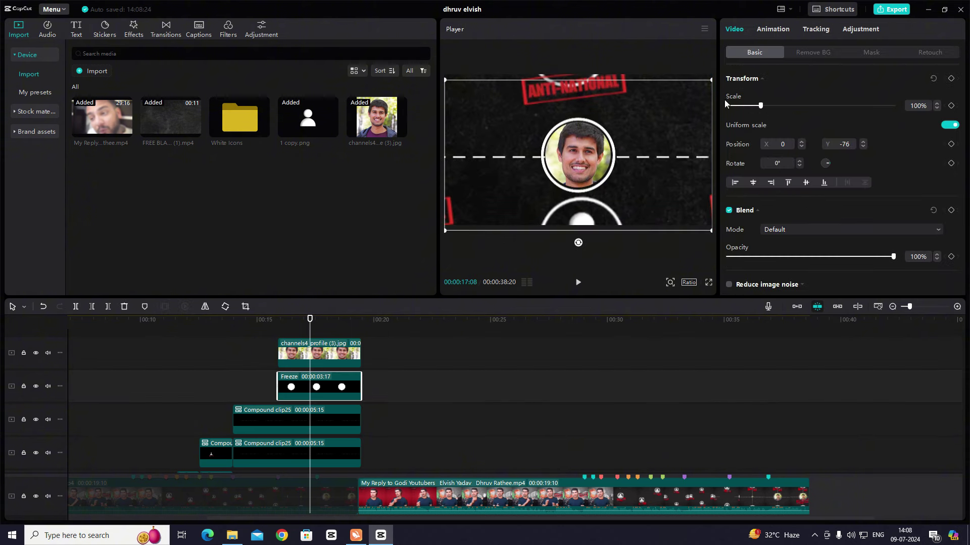
left_click_drag(760, 105, 759, 106)
left_click_drag(605, 163, 595, 161)
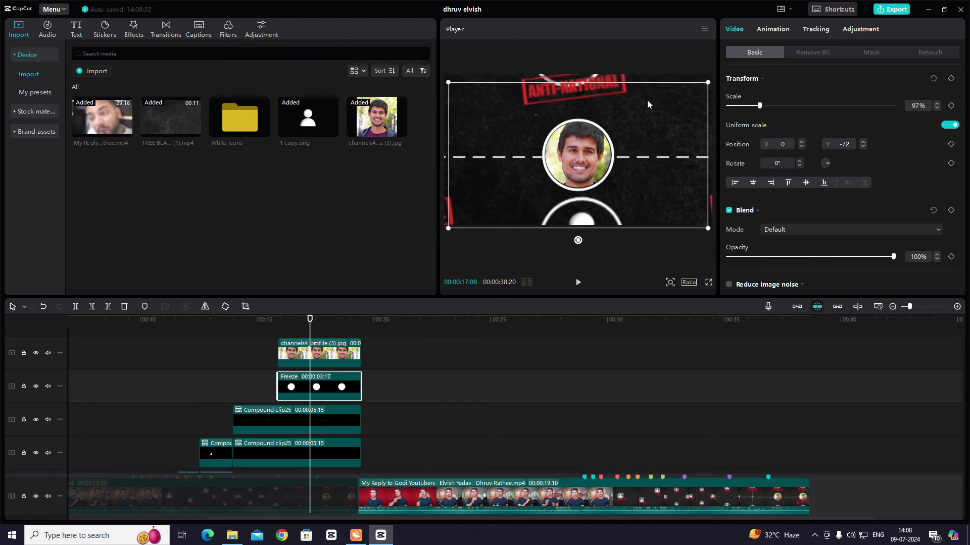
left_click(651, 48)
Combine the portrait photo and ring clips into one compound clip
left_click_drag(283, 324, 310, 382)
key("space")
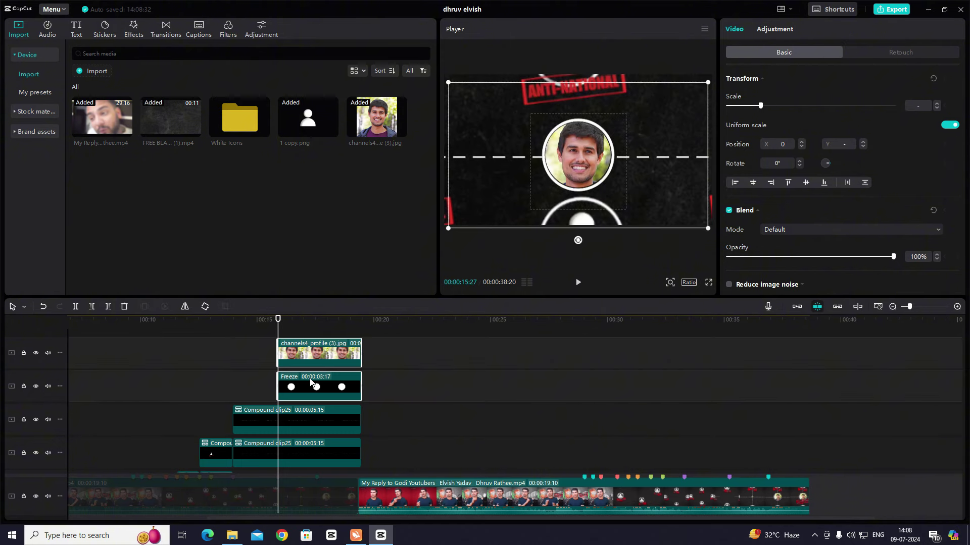
key("alt+g")
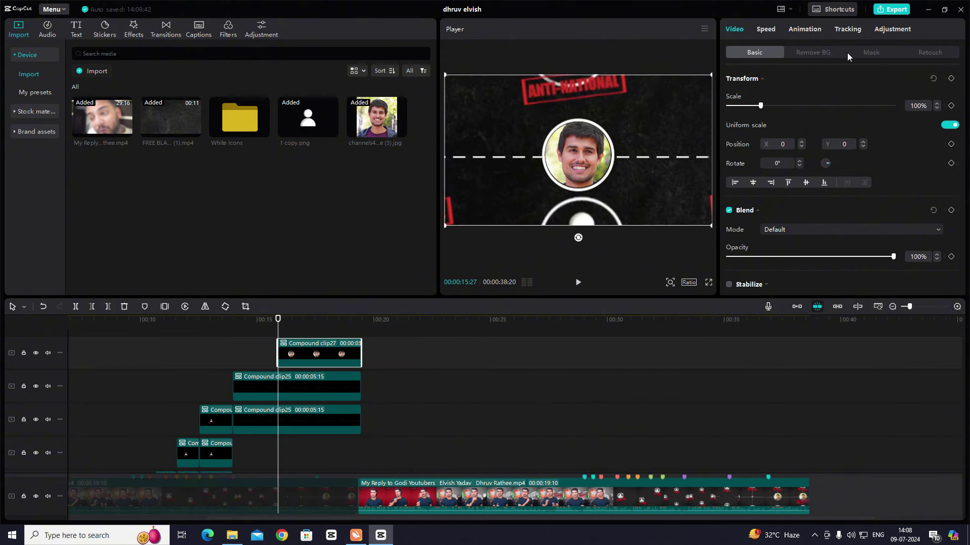
Give the portrait compound clip a Fade In entrance animation and play the scene leading into it
left_click(807, 30)
left_click(773, 81)
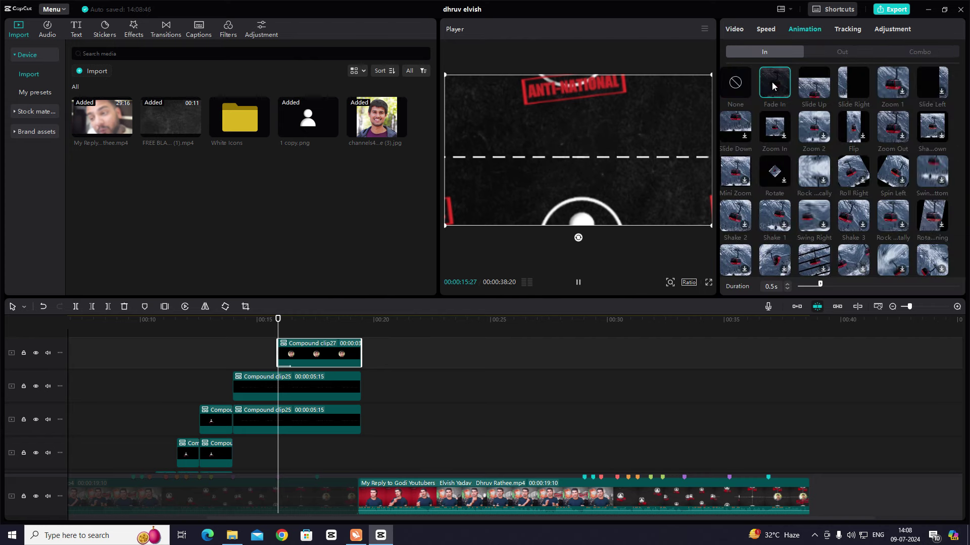
left_click(244, 354)
key("space")
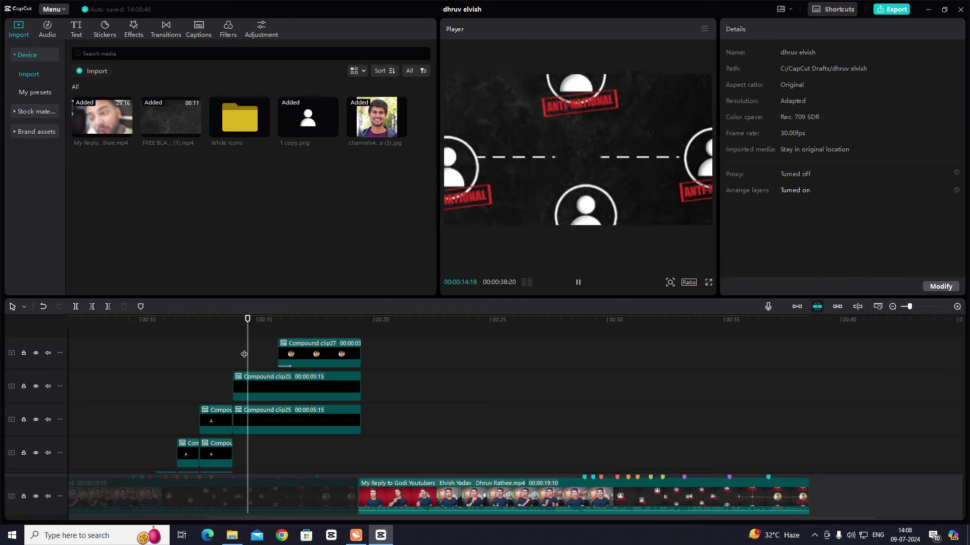
Shift the portrait compound clip slightly earlier and break it apart into its photo and ring clips
left_click_drag(298, 357, 290, 356)
left_click_drag(350, 354, 352, 348)
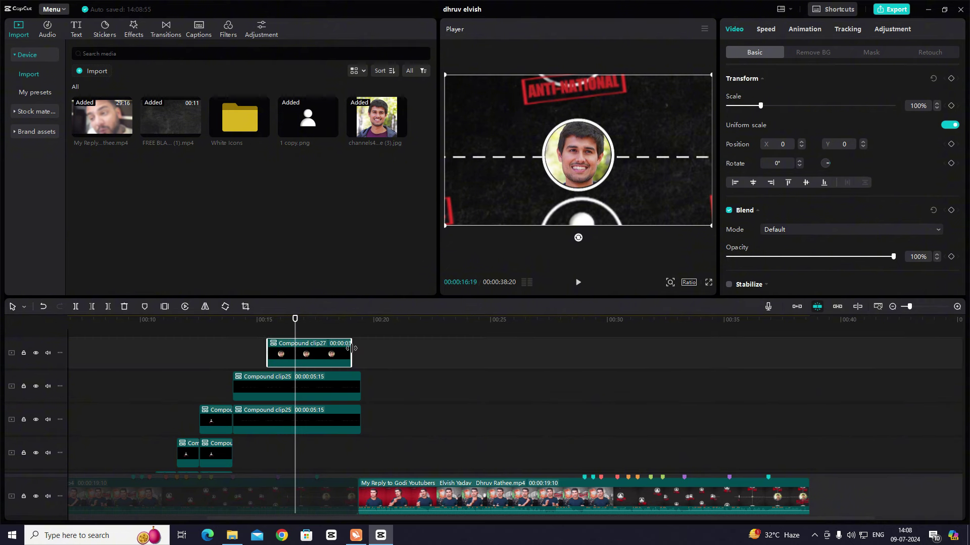
right_click(340, 358)
left_click(365, 327)
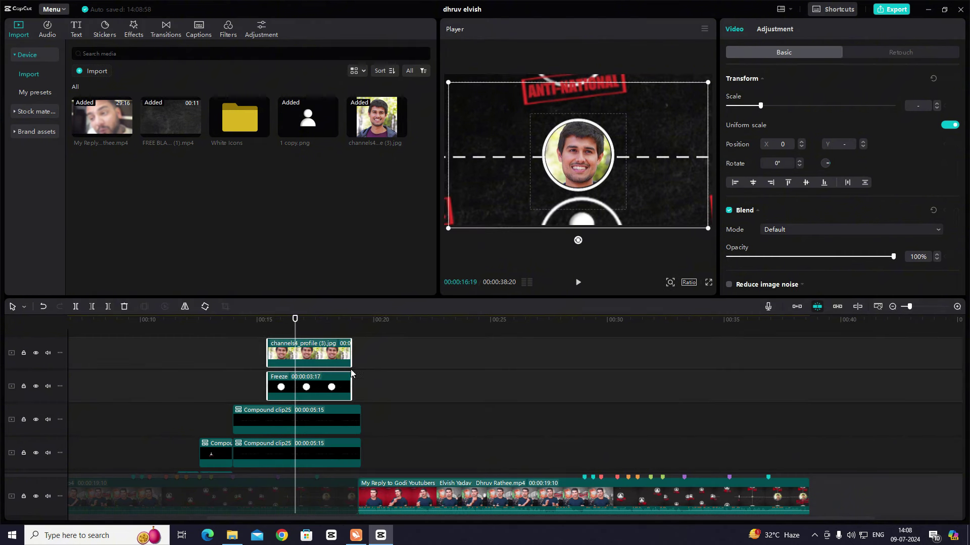
Extend the photo and ring clips to the dashed-line clips' end and to an earlier start, lasting 00:00:04:23
left_click_drag(350, 361, 363, 379)
left_click_drag(256, 338, 301, 392)
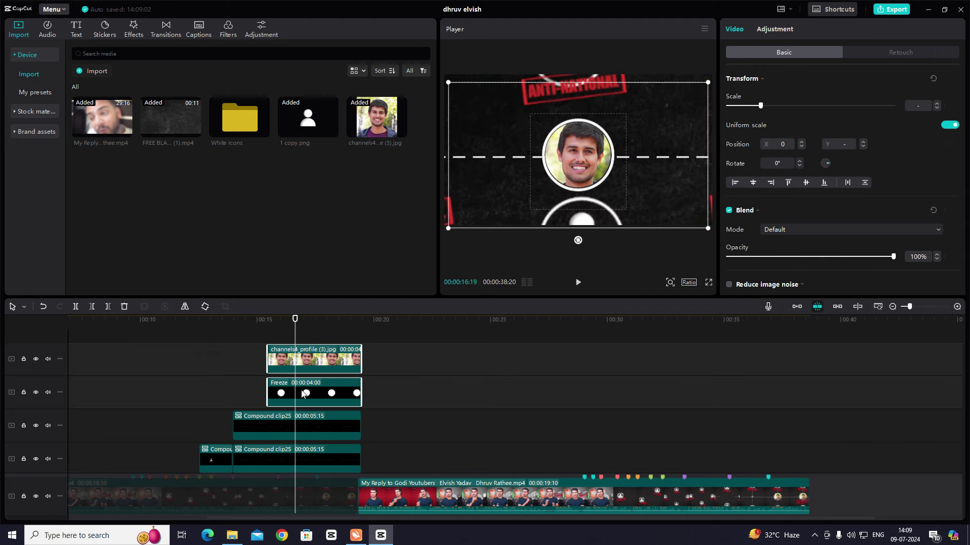
left_click_drag(264, 359, 247, 352)
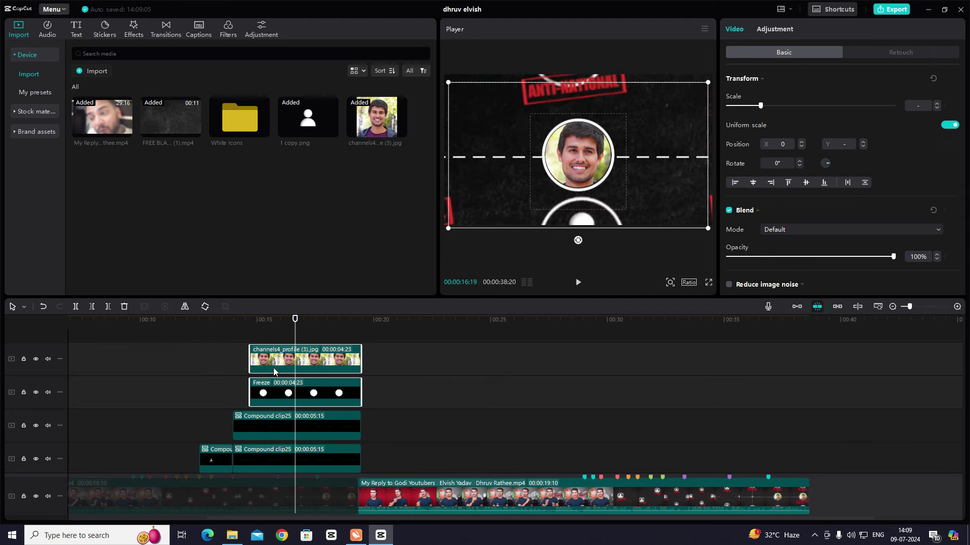
Combine the extended photo and ring into a compound clip and give it a Fade In entrance animation
key("alt+g")
left_click(248, 357)
left_click(253, 360)
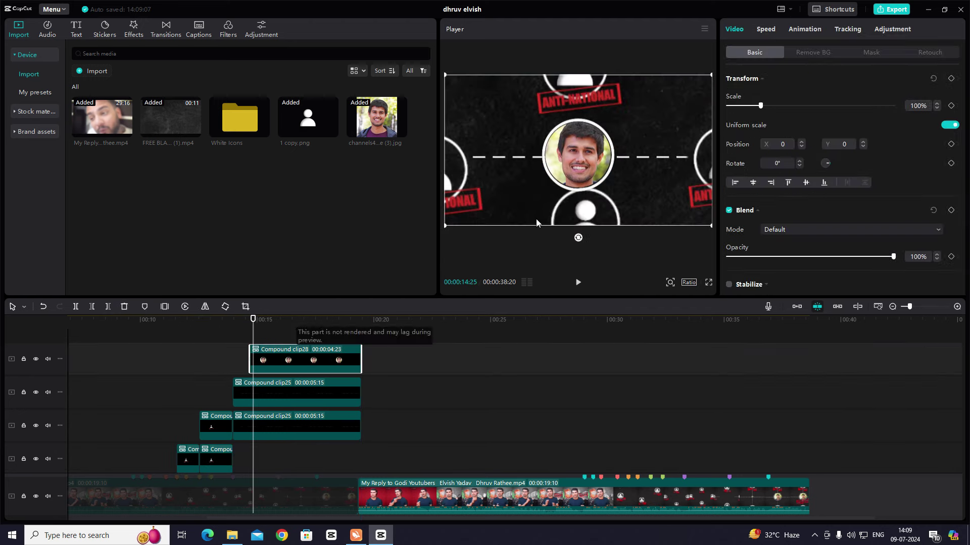
left_click(807, 30)
left_click(774, 84)
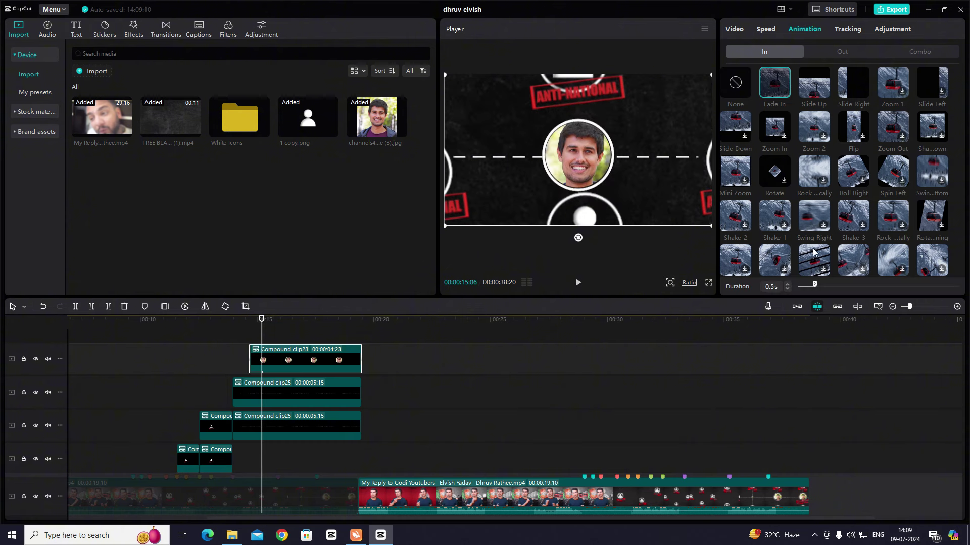
Play the scene from 00:00:13:29, shift the portrait compound clip to start at about 00:00:15:07, and replay the fade-in
left_click(236, 349)
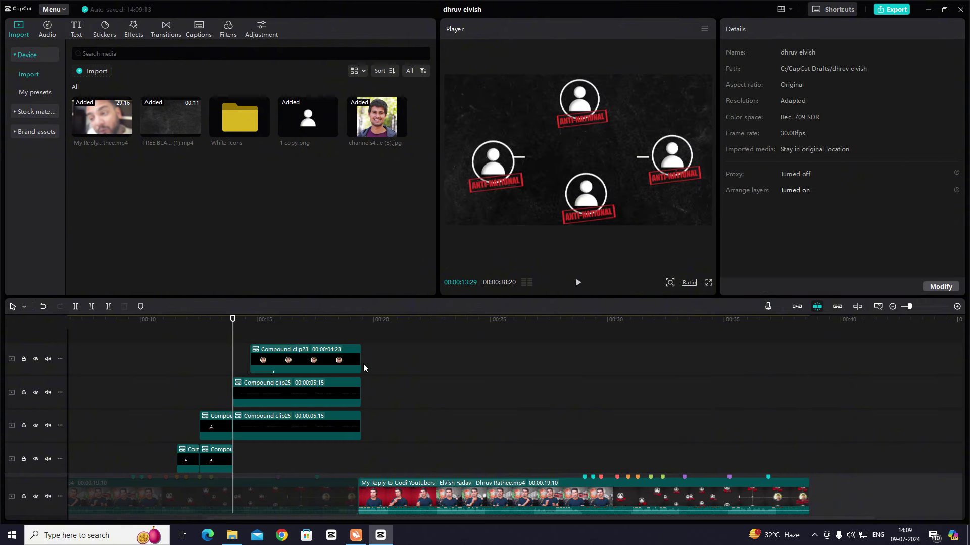
key("space")
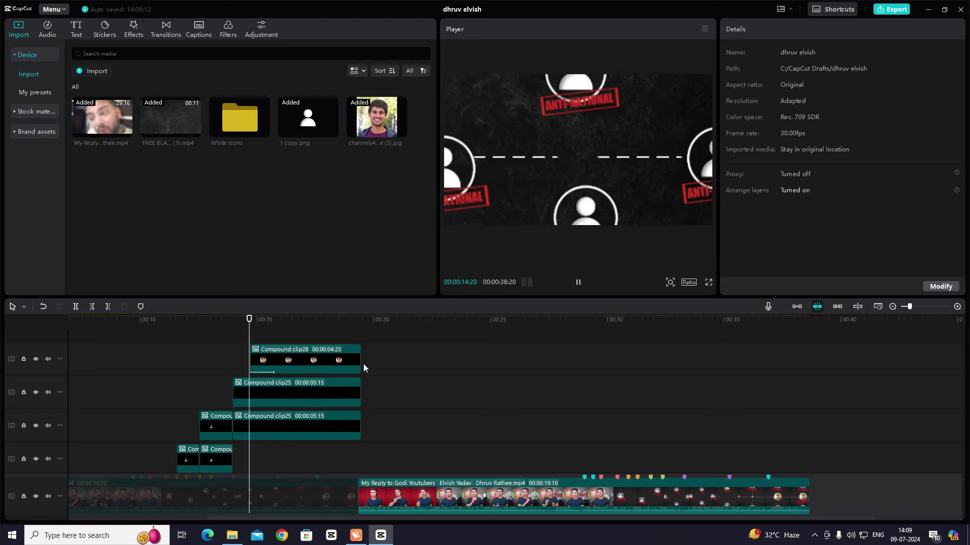
key("space")
left_click_drag(277, 374, 289, 374)
left_click(258, 343)
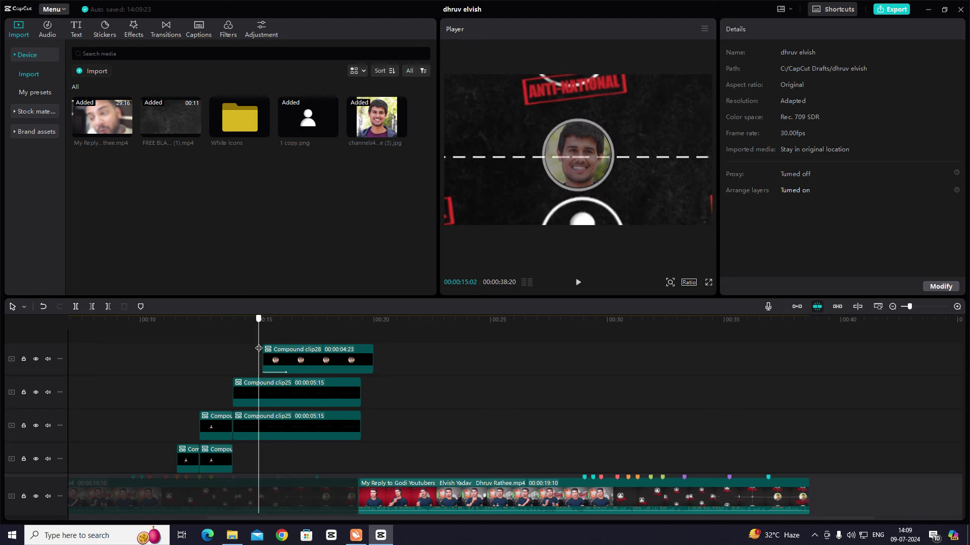
key("space")
Move the portrait compound clip to start at about 00:00:16:07, after the dashed lines' reveal, and play its fade-in
left_click(268, 346)
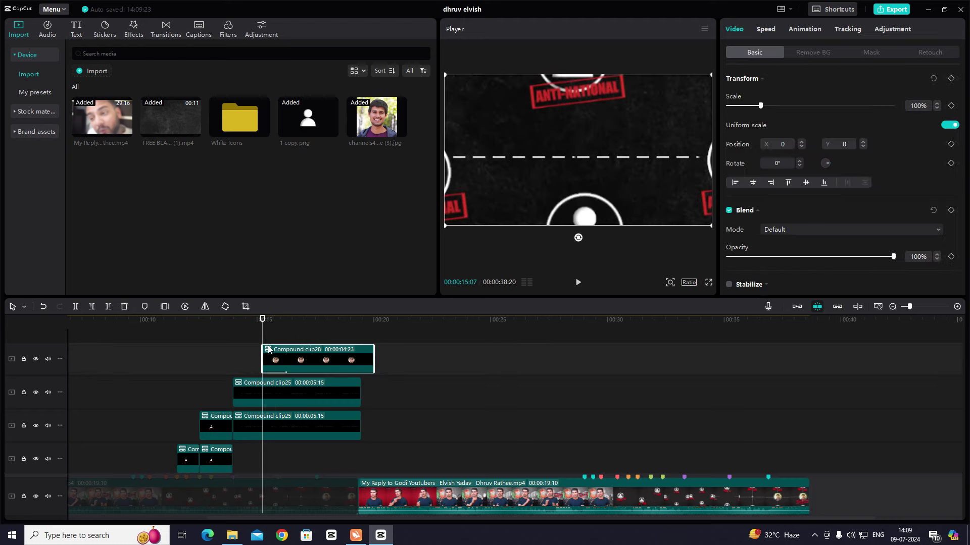
left_click_drag(282, 357, 304, 358)
left_click(261, 353)
key("space")
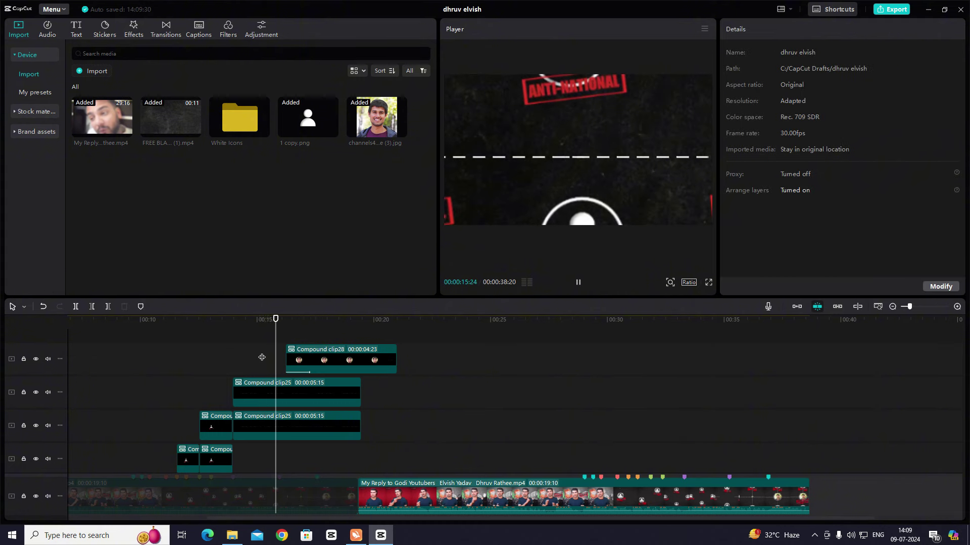
key("space")
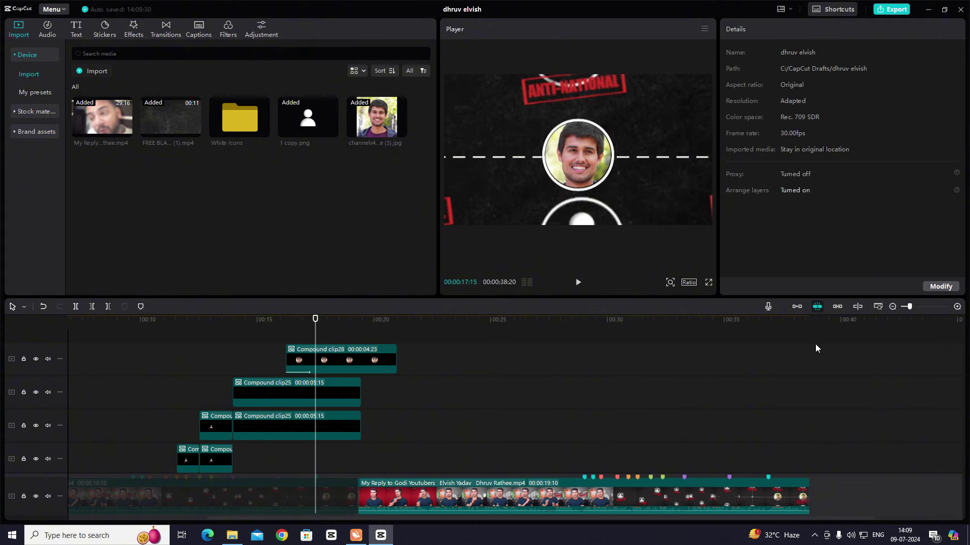
left_click(892, 307)
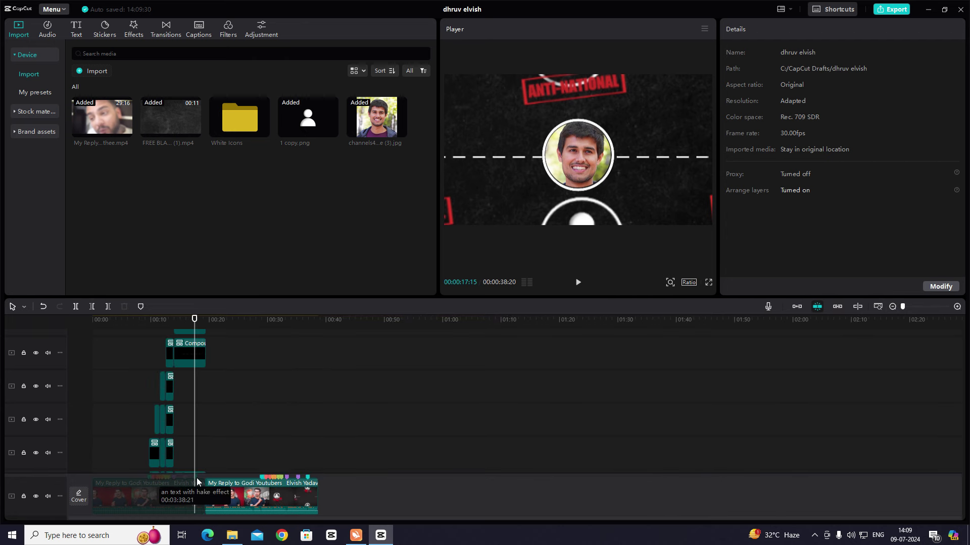
left_click(185, 457)
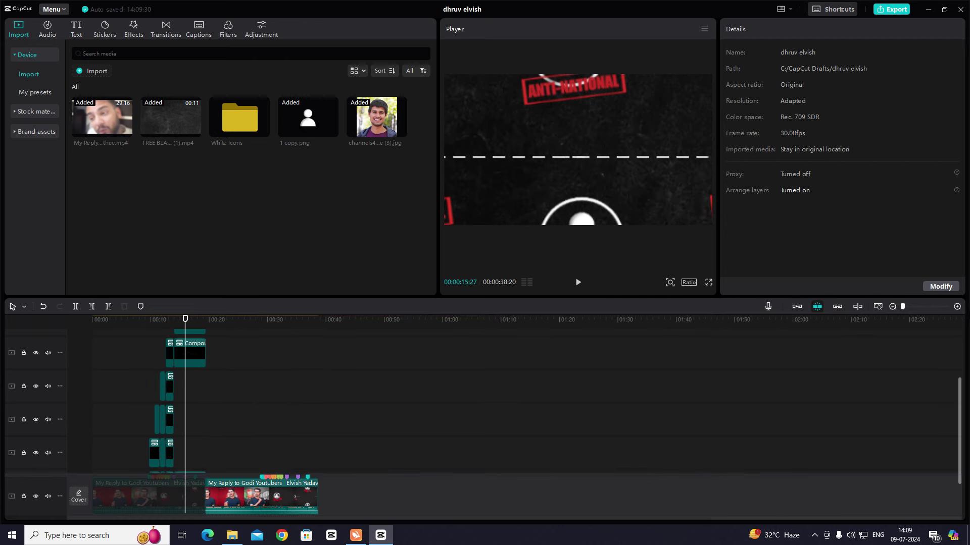
Move the portrait compound clip to start at 00:00:15:27
left_click(957, 308)
left_click(957, 308)
scroll(321, 437, "up", 2)
double_click(329, 374)
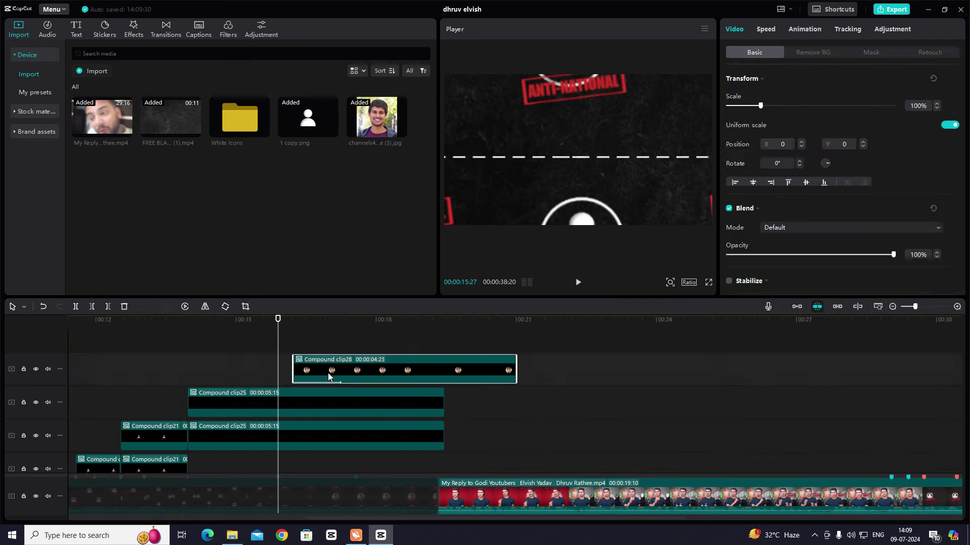
key("ctrl+z")
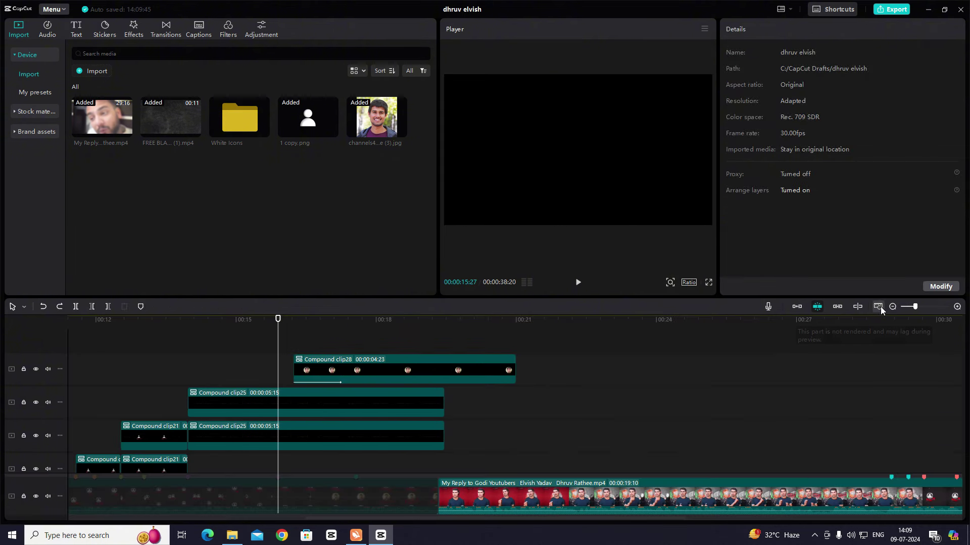
left_click(892, 306)
left_click_drag(360, 381, 351, 381)
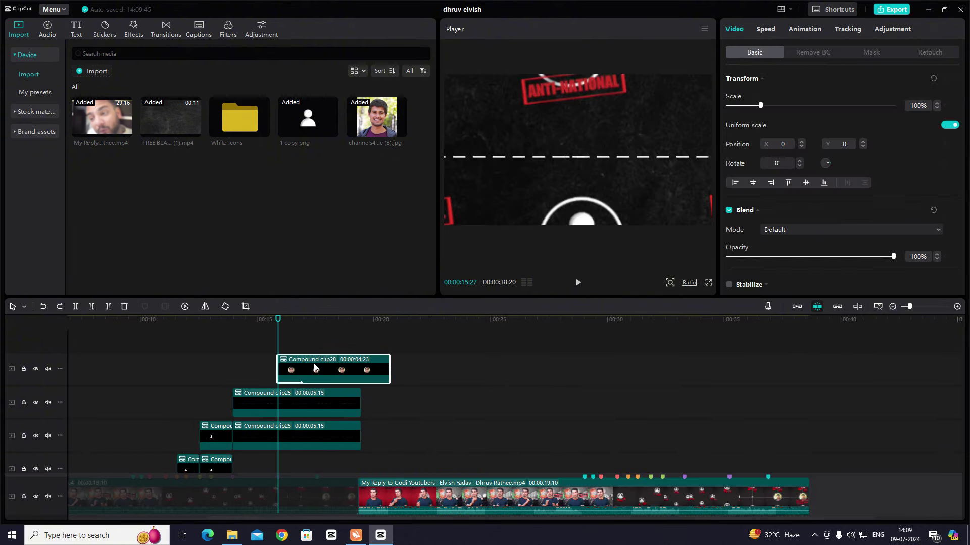
Remove the portrait clip's Fade In animation and add Transform and Blend keyframes at its start
left_click(806, 28)
left_click(749, 28)
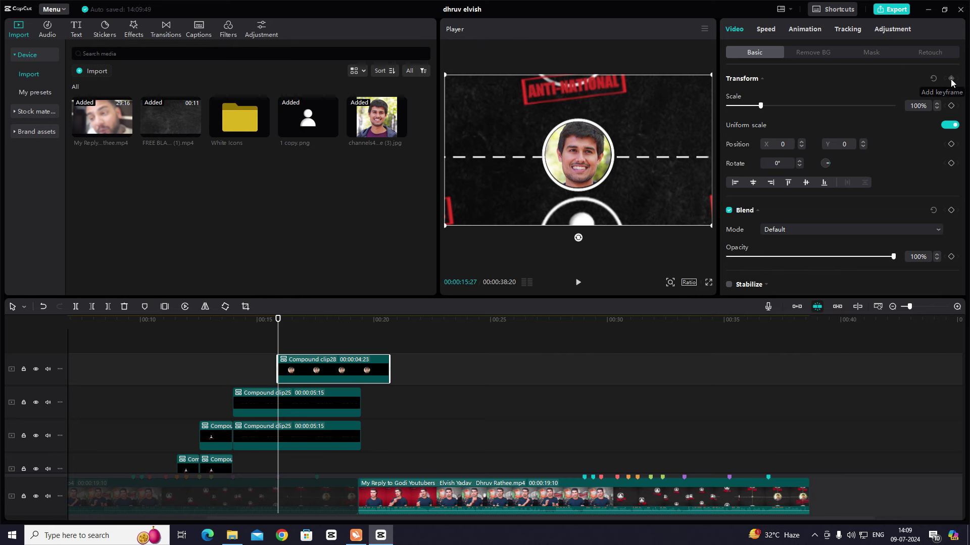
left_click(951, 79)
left_click(951, 210)
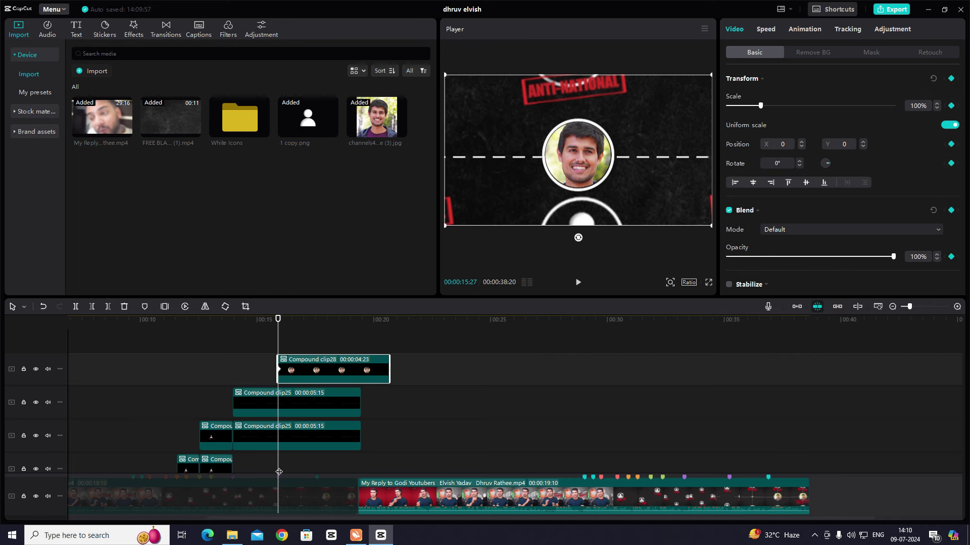
Shift the keyframed portrait compound clip to start at 00:00:15:18
scroll(278, 471, "down", 3)
left_click_drag(278, 464, 271, 462)
scroll(290, 457, "up", 3)
left_click_drag(302, 378, 294, 379)
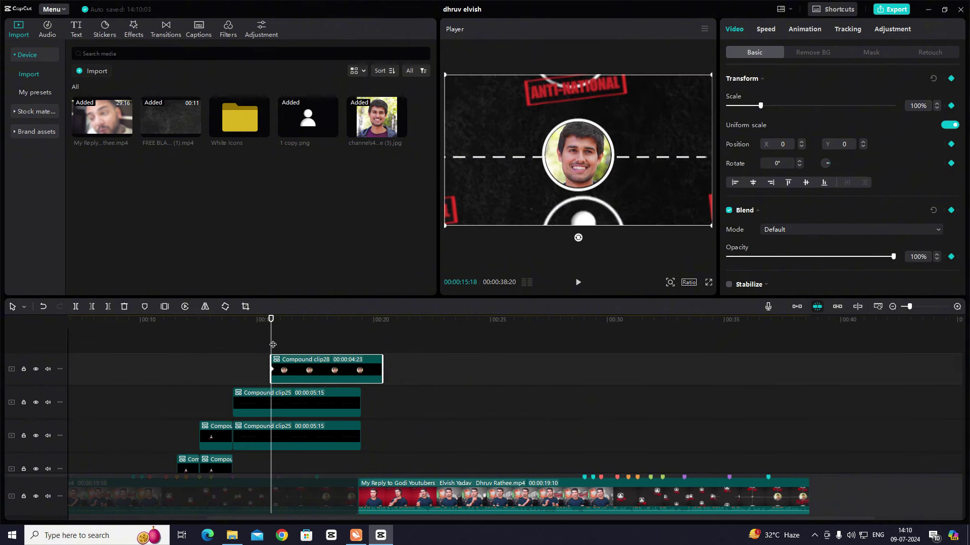
Keyframe the portrait's opacity from 0% at 00:00:15:18 to 100% at 00:00:16:10 and play the fade
left_click_drag(273, 345, 288, 355)
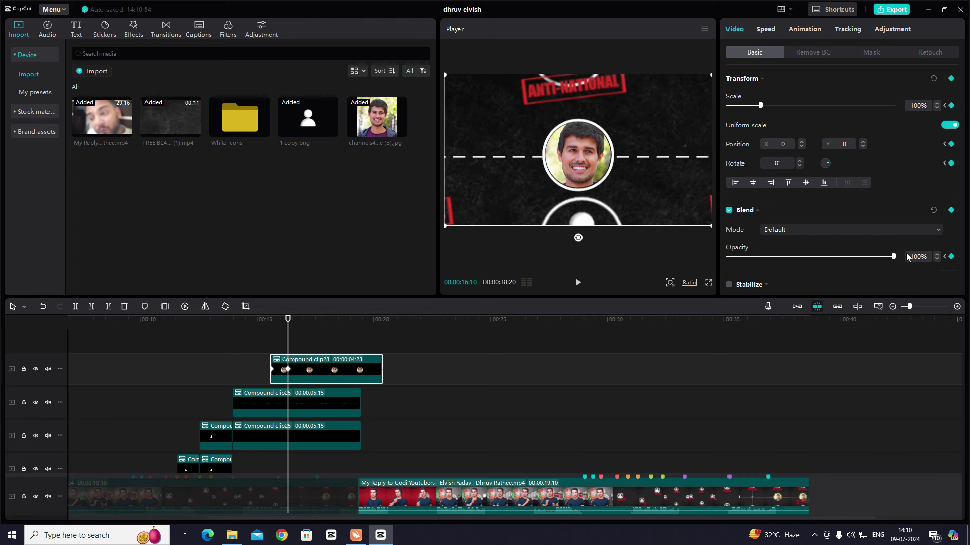
left_click(273, 334)
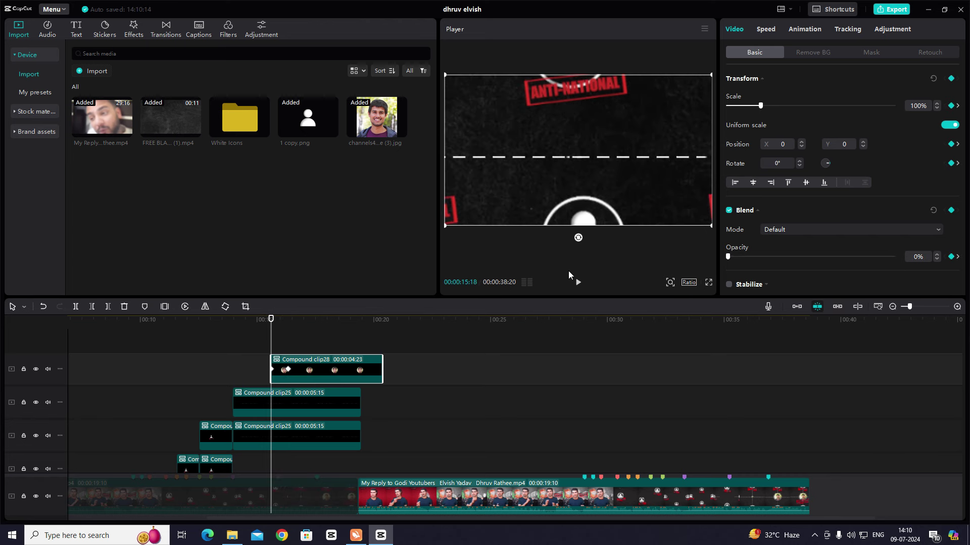
key("space")
key("space")
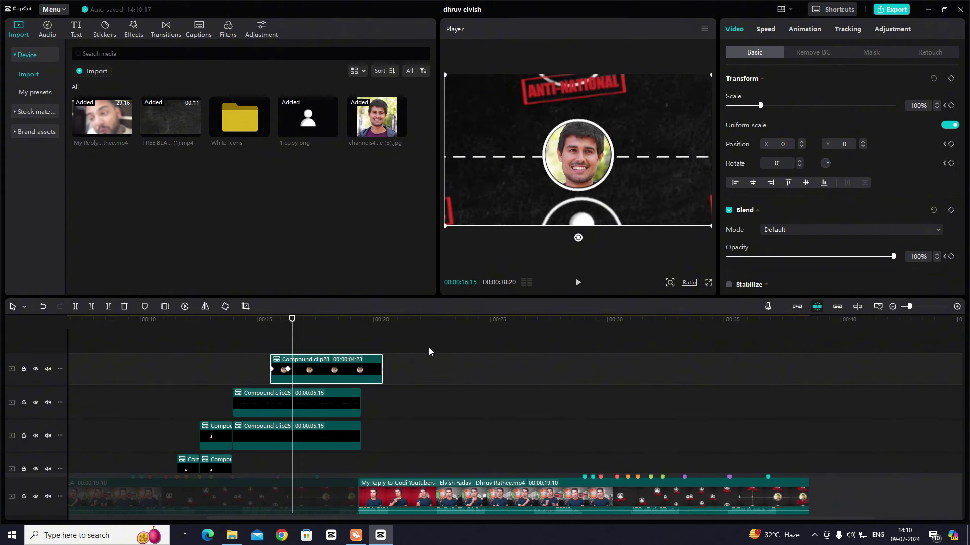
left_click(305, 362)
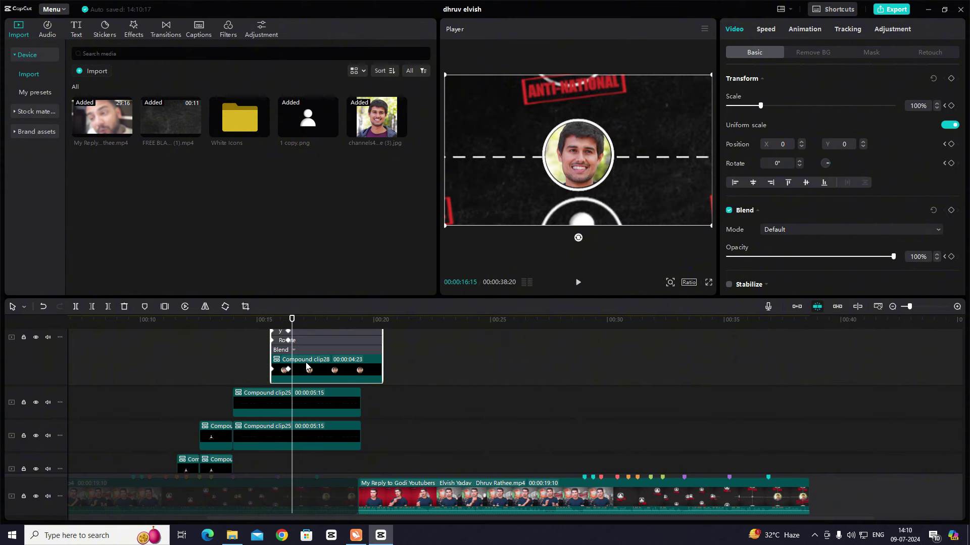
scroll(305, 363, "up", 2)
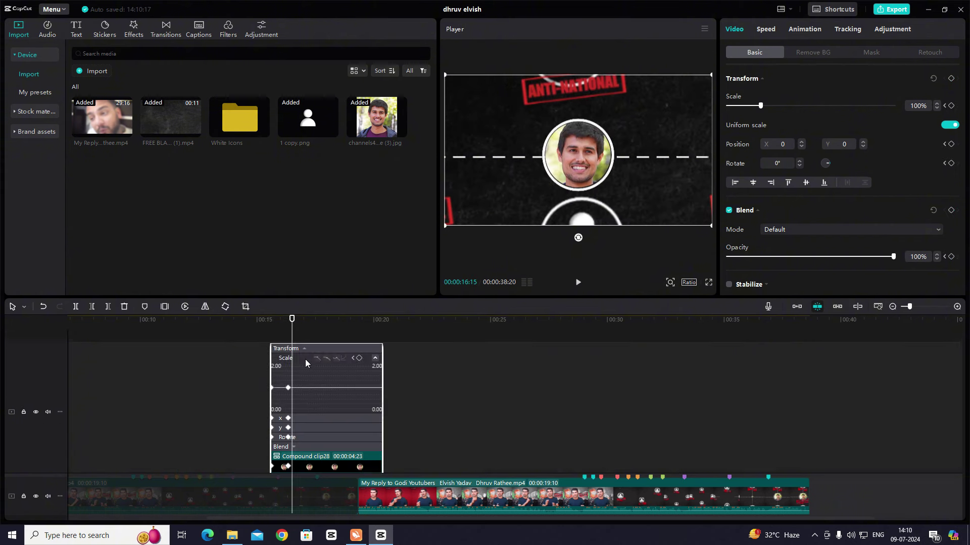
key("alt+k")
Reduce the portrait's scale at its 00:00:15:18 keyframe so it grows to 100%, and play the animation
left_click(272, 345)
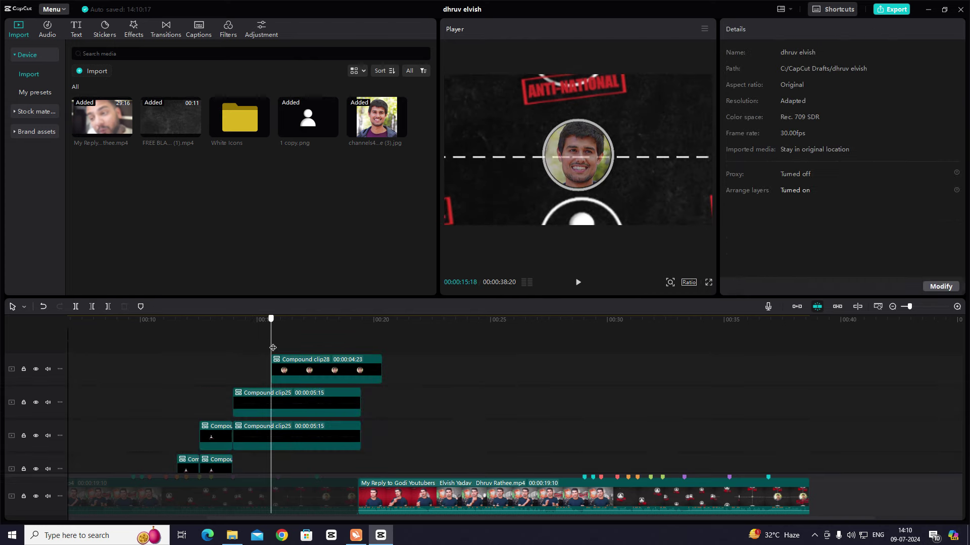
left_click(359, 357)
left_click_drag(759, 106, 741, 106)
key("space")
key("space")
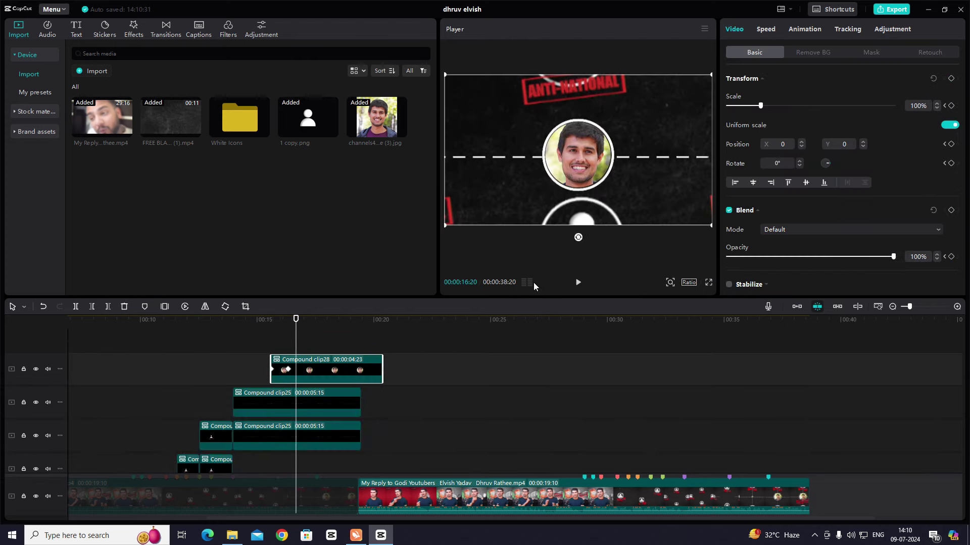
Adjust the easing curves of the portrait clip's Scale and Opacity keyframes in the keyframe graphs
left_click(348, 377)
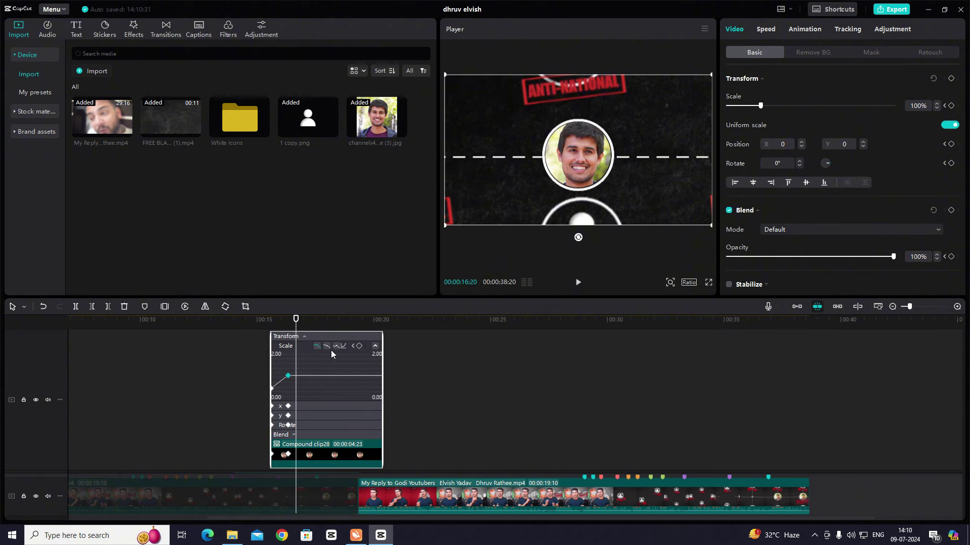
left_click(311, 407)
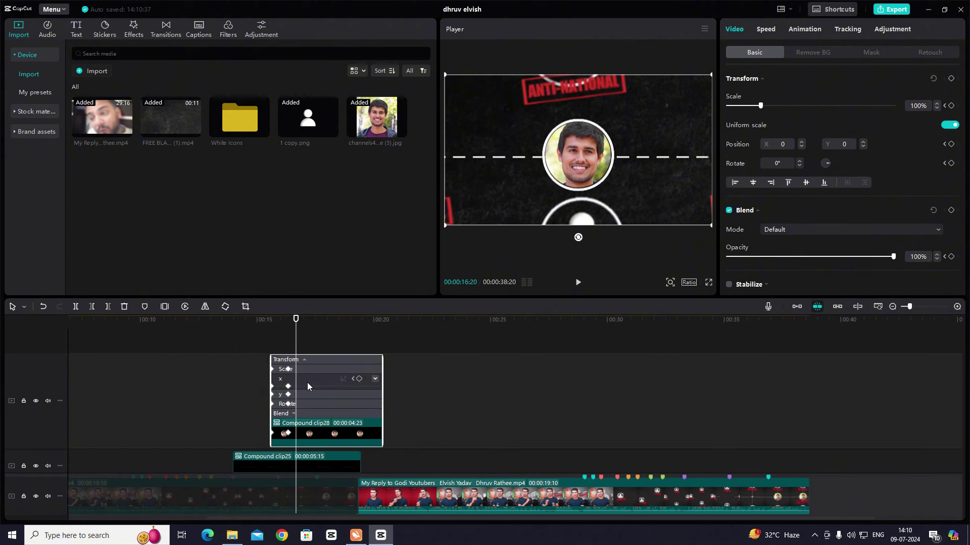
left_click(299, 393)
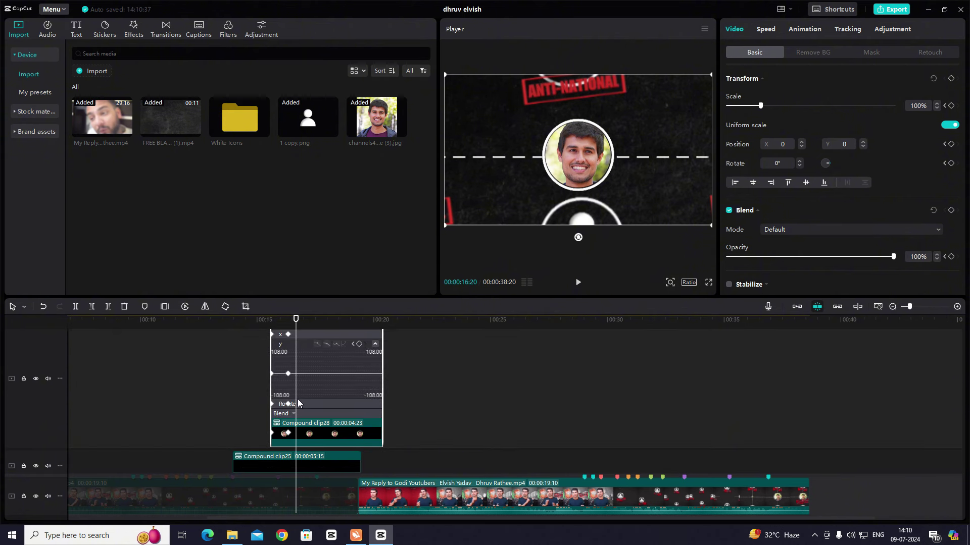
left_click(298, 413)
left_click(306, 401)
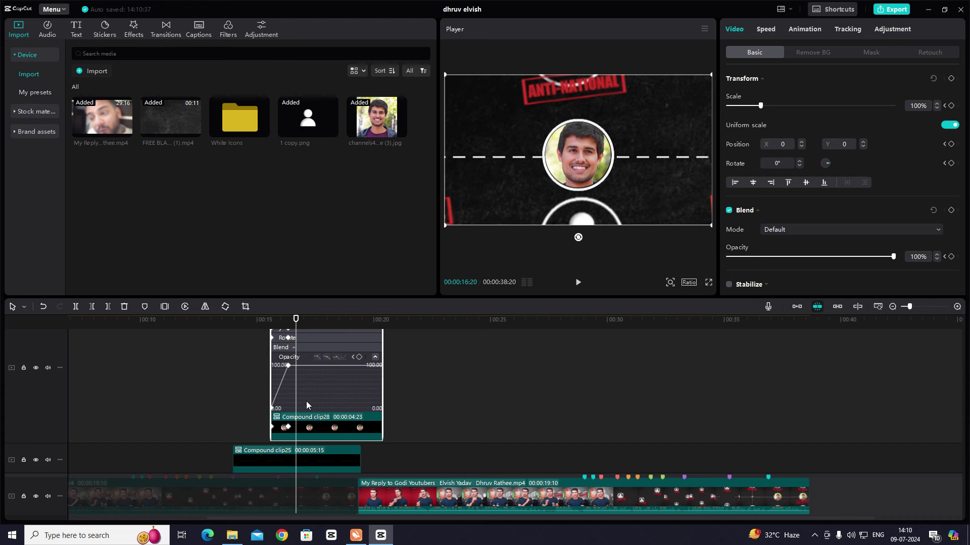
left_click(289, 365)
key("alt+k")
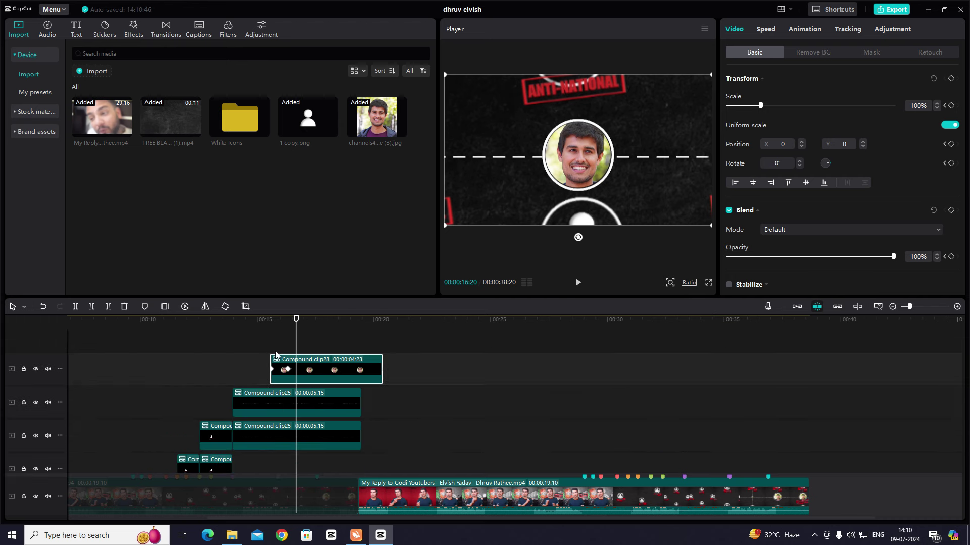
Play the eased portrait entrance, then replay the scene from 00:00:13:29
left_click(271, 335)
key("space")
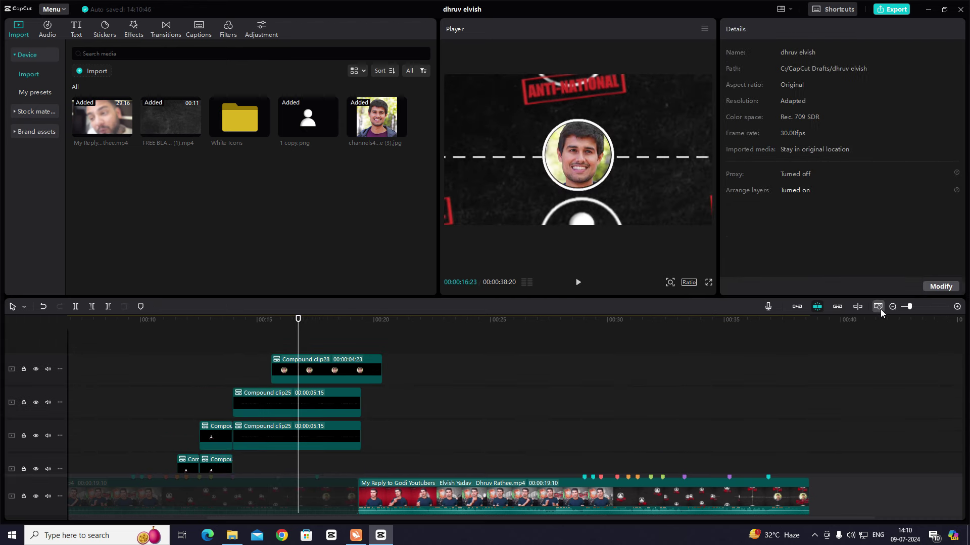
left_click(890, 308)
left_click(266, 352)
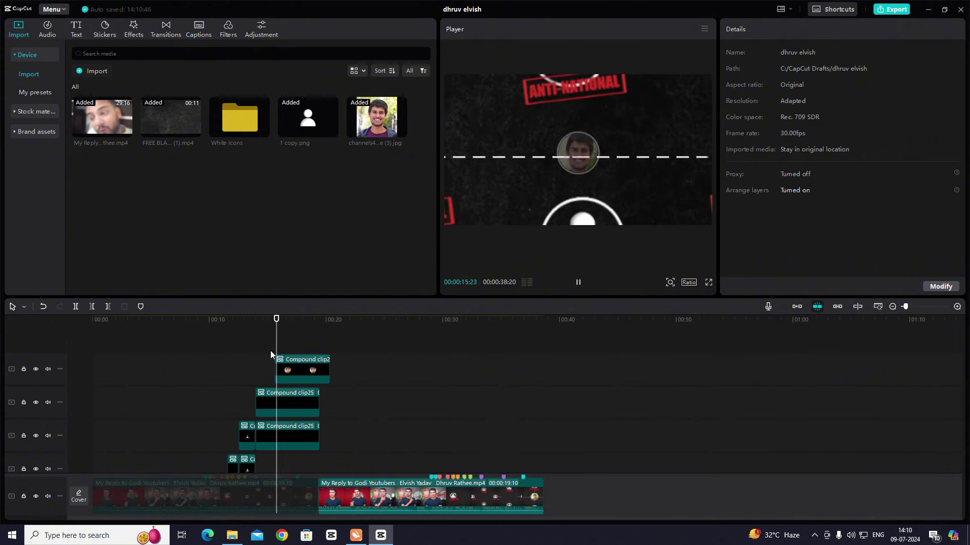
left_click(893, 307)
left_click(171, 371)
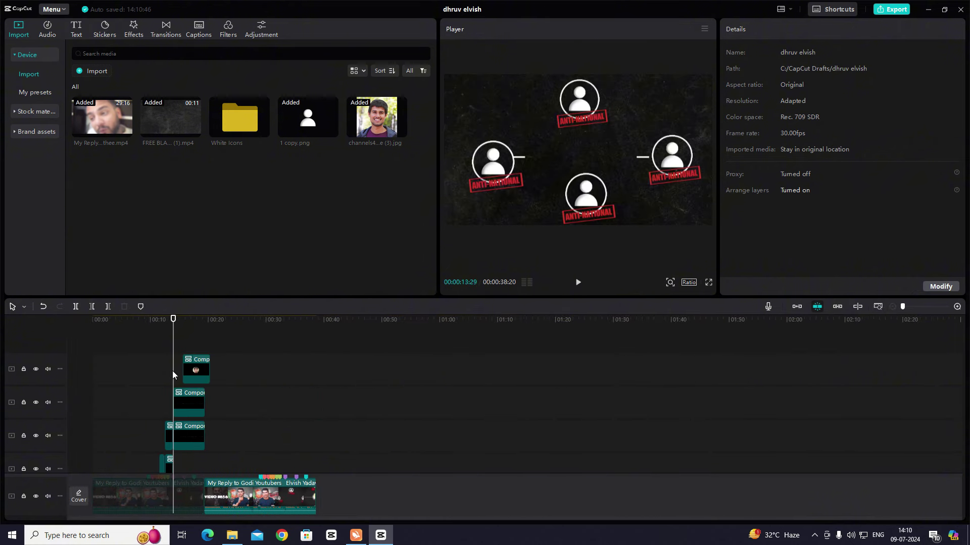
key("space")
key("space")
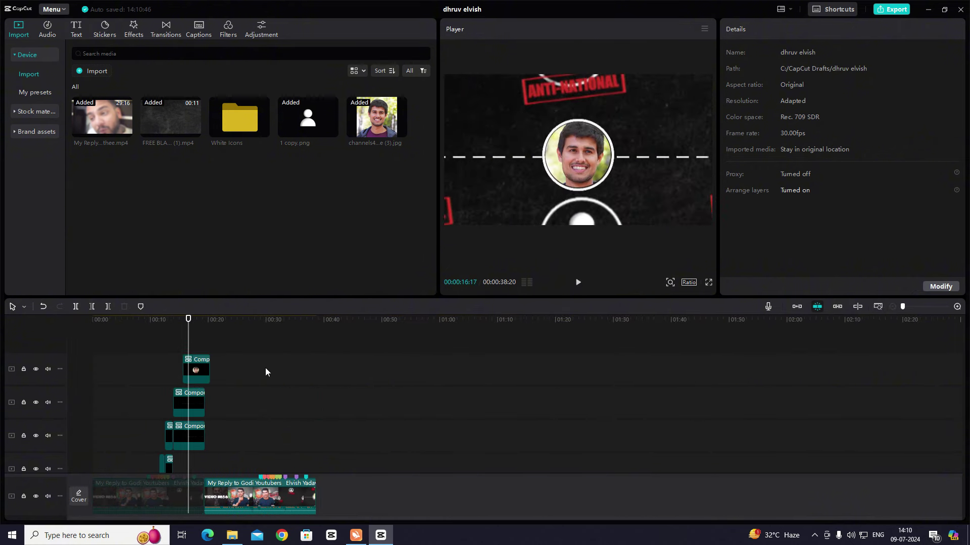
Duplicate an ANTI-NATIONAL icon compound clip to an empty stretch near 00:00:18 and break the copy into its component clips
left_click_drag(270, 444, 195, 450)
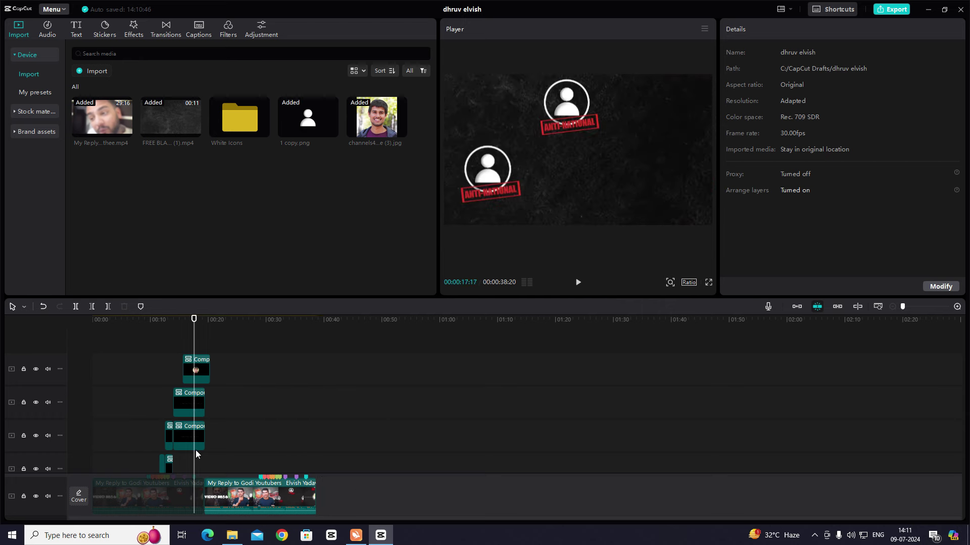
scroll(213, 359, "down", 4)
left_click(958, 307)
left_click(957, 308)
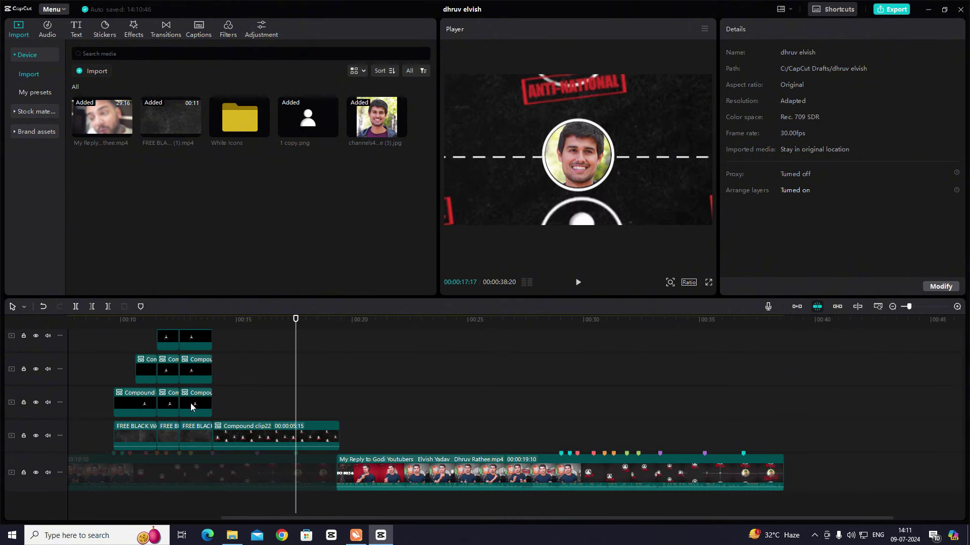
left_click_drag(193, 404, 334, 404)
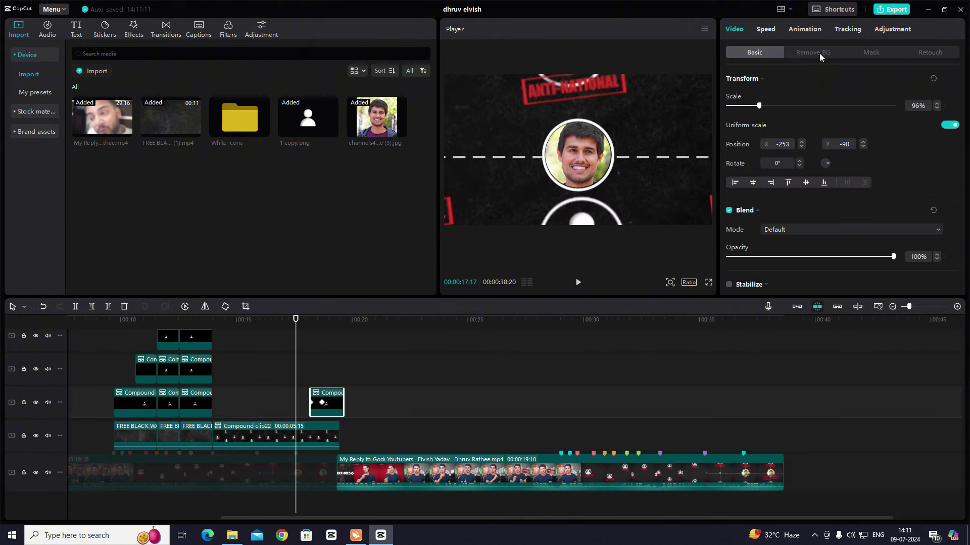
right_click(330, 401)
left_click(363, 328)
Delete the copied person-icon clip and move the ANTI-NATIONAL stamp clip above the portrait, starting at 00:00:17:17
left_click(307, 404)
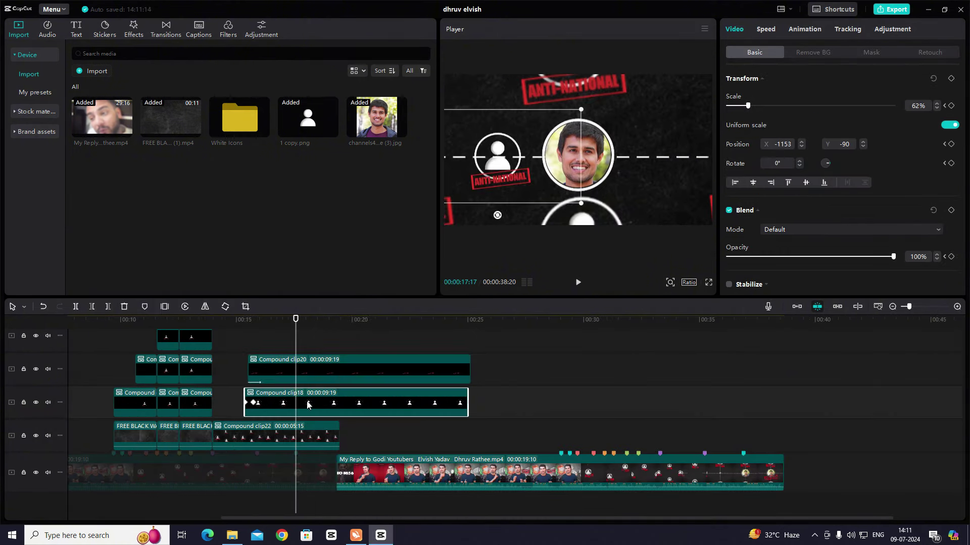
key("Delete")
left_click_drag(307, 375, 355, 360)
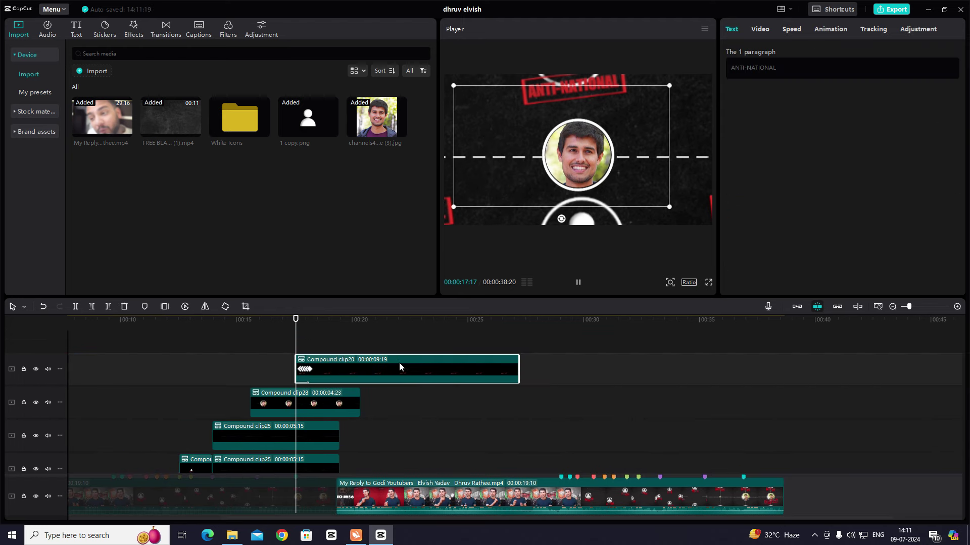
Enlarge the ANTI-NATIONAL stamp, place it across the portrait's face at 00:00:18:06, and play its entrance
key("space")
left_click_drag(514, 186, 594, 194)
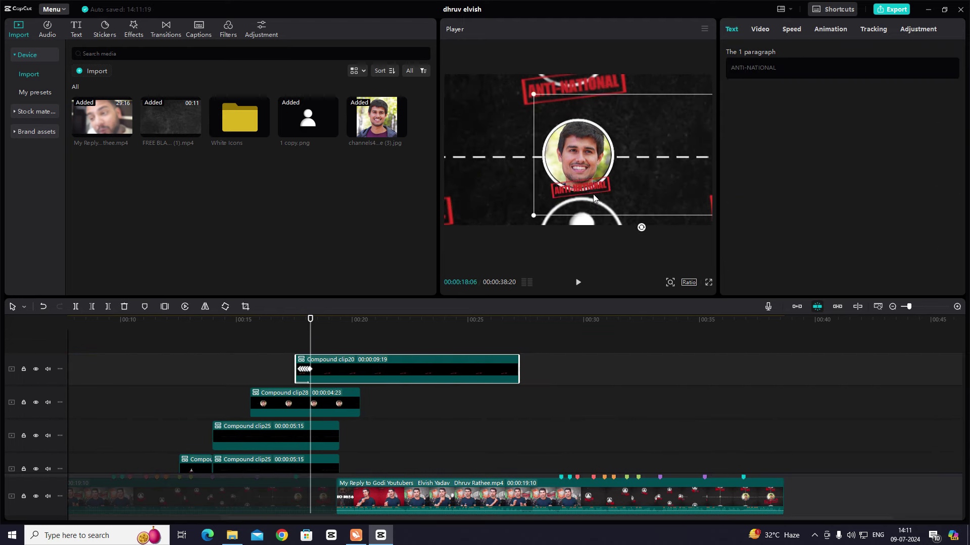
left_click_drag(534, 95, 365, 72)
left_click_drag(560, 222, 615, 196)
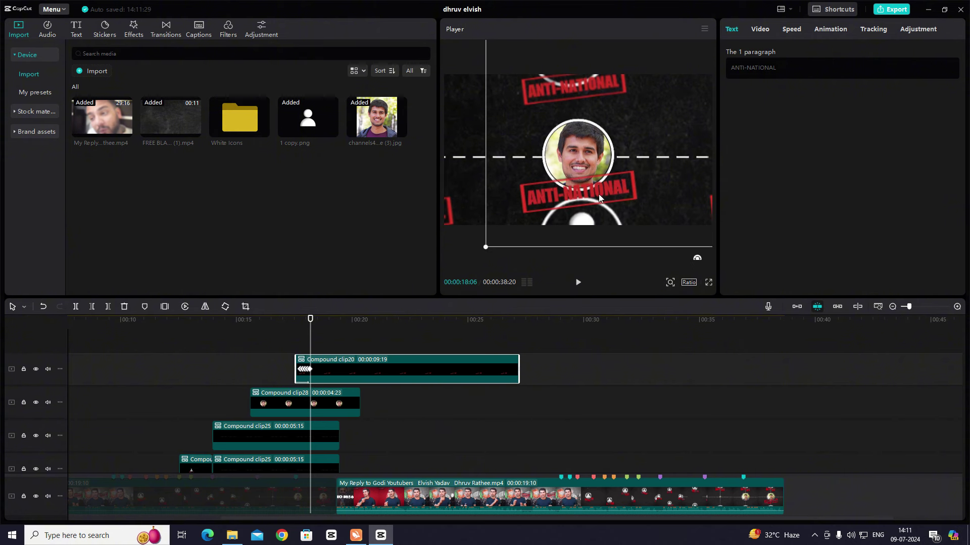
left_click_drag(598, 194, 607, 156)
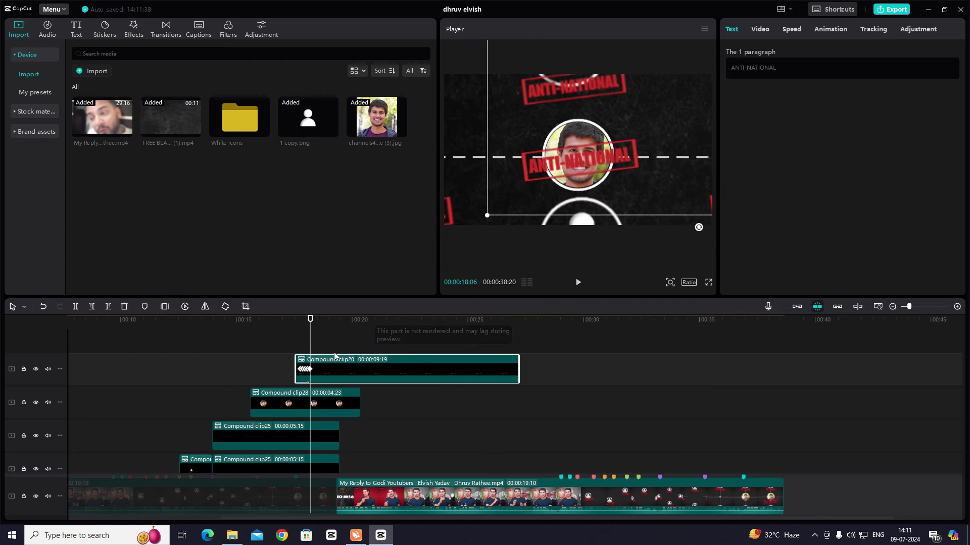
left_click(297, 345)
key("space")
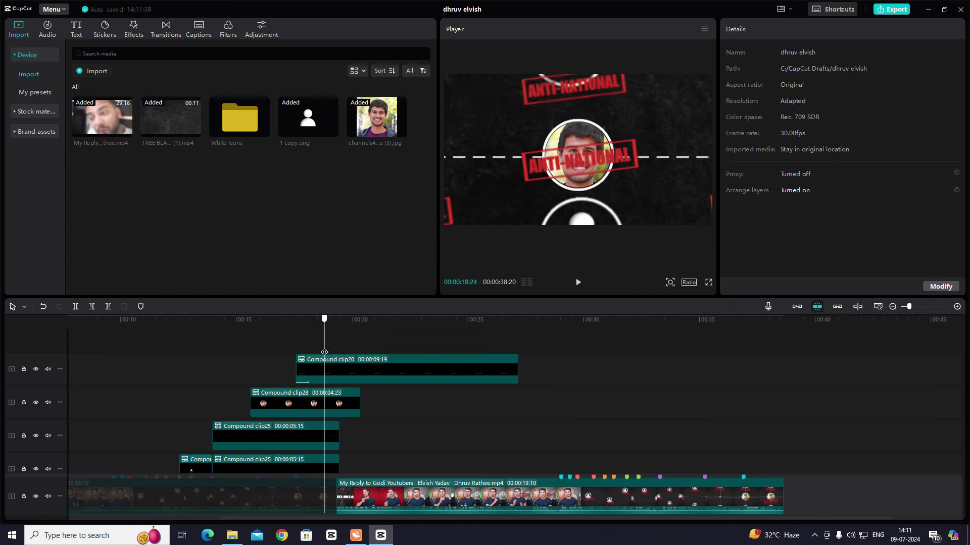
Split the stamp and portrait clips at 00:00:19:14 and delete the parts beyond the dashed-line clips' end
left_click(337, 350)
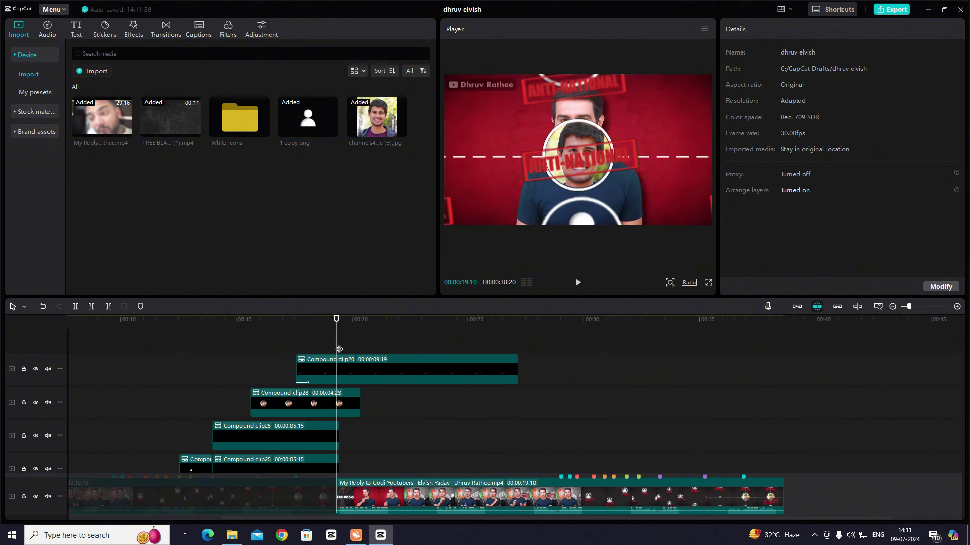
left_click_drag(339, 350, 348, 424)
key("ctrl+b")
key("Delete")
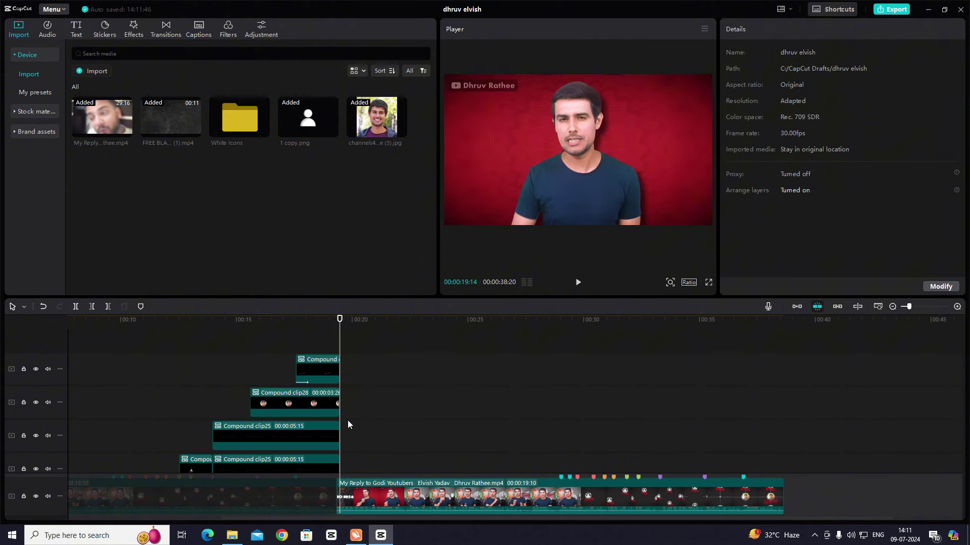
Play the scene from the portrait's entrance through the stamp, then return to 00:00:17:17
left_click(245, 360)
key("space")
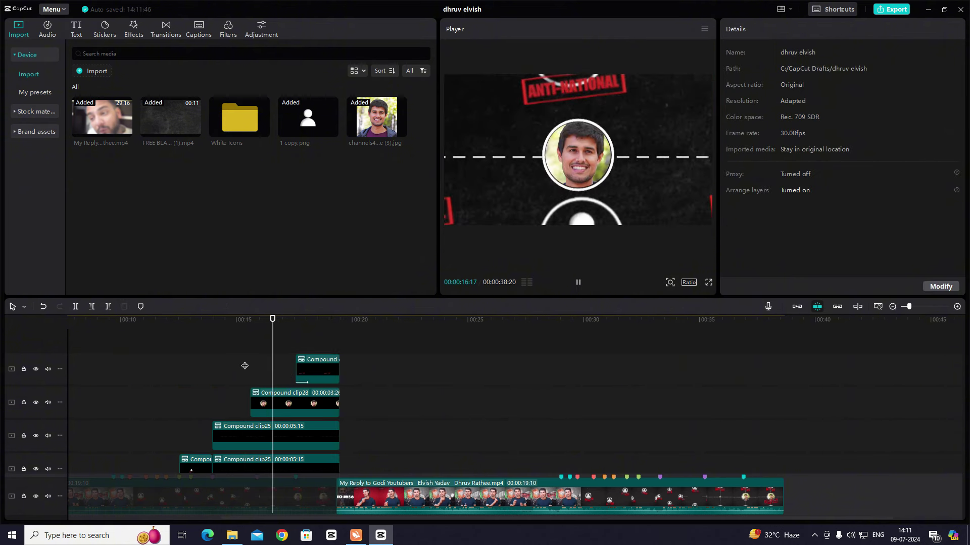
key("space")
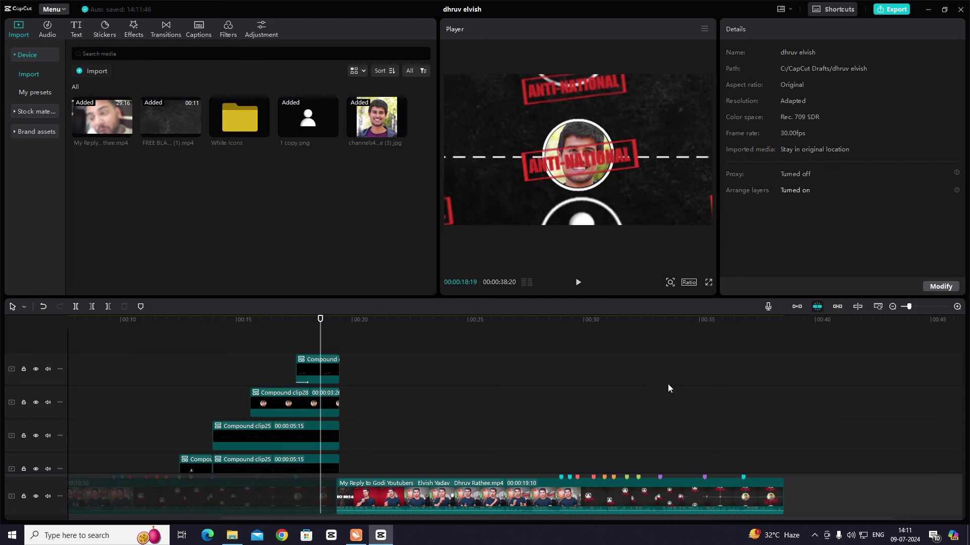
left_click(892, 306)
left_click(295, 399)
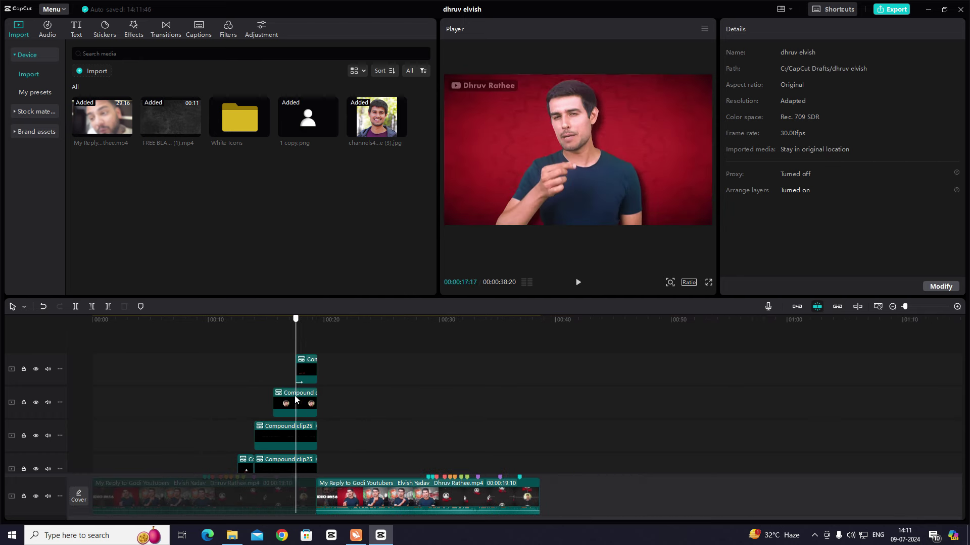